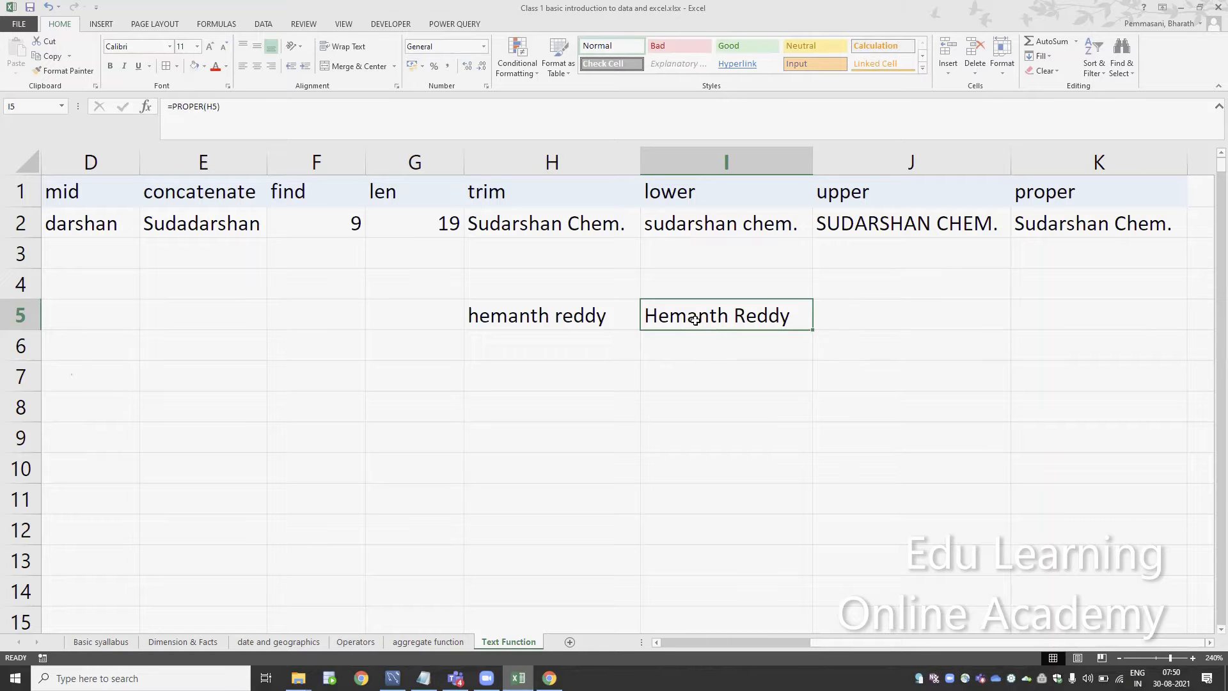
In cell I6, enter the formula =UPPER(H5) to convert the sample name to uppercase
key("Down")
type("=up")
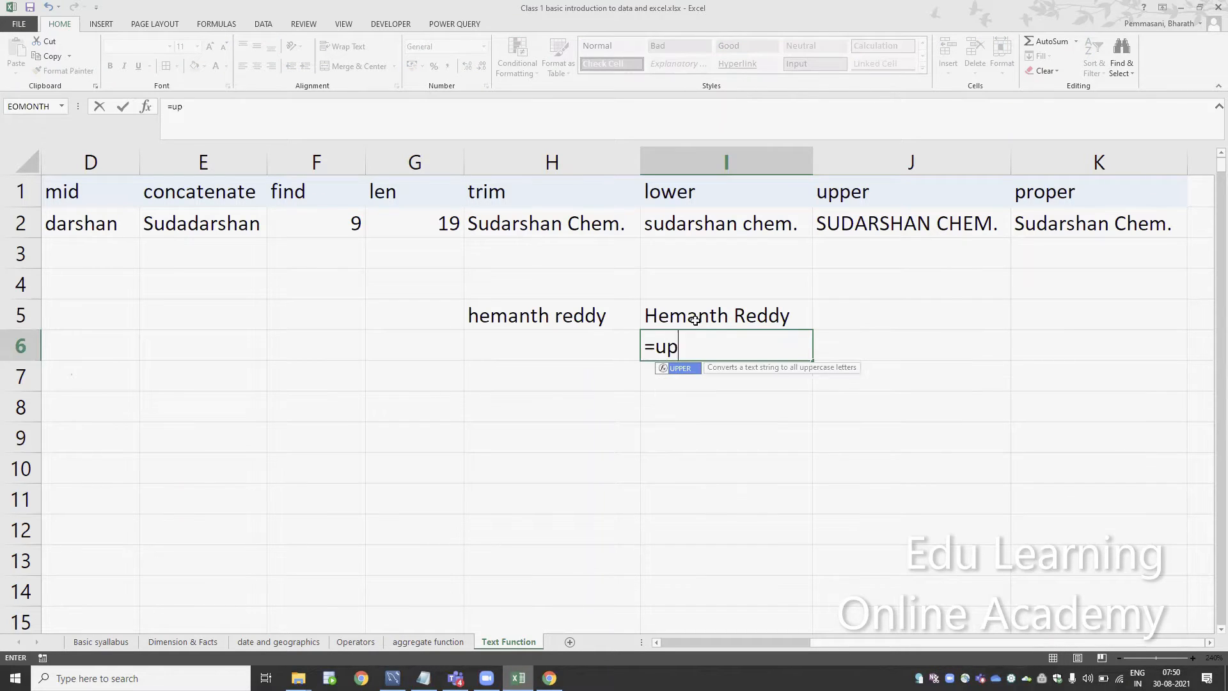
type("per")
key("Tab")
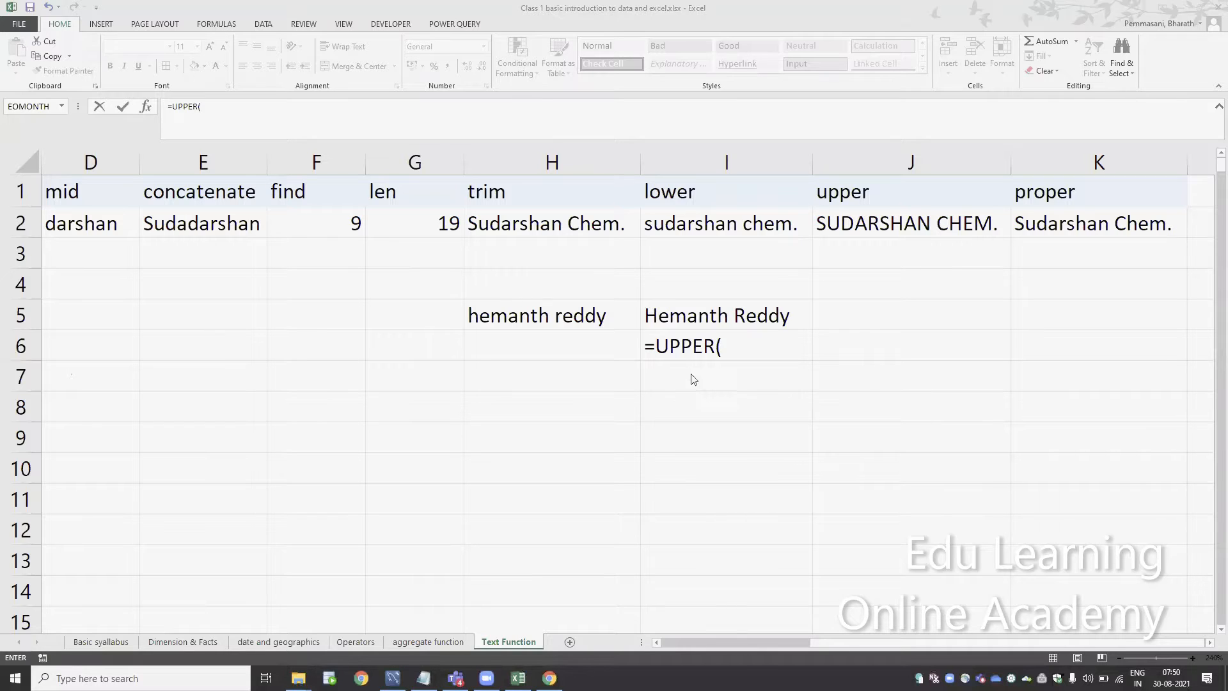
left_click(742, 343)
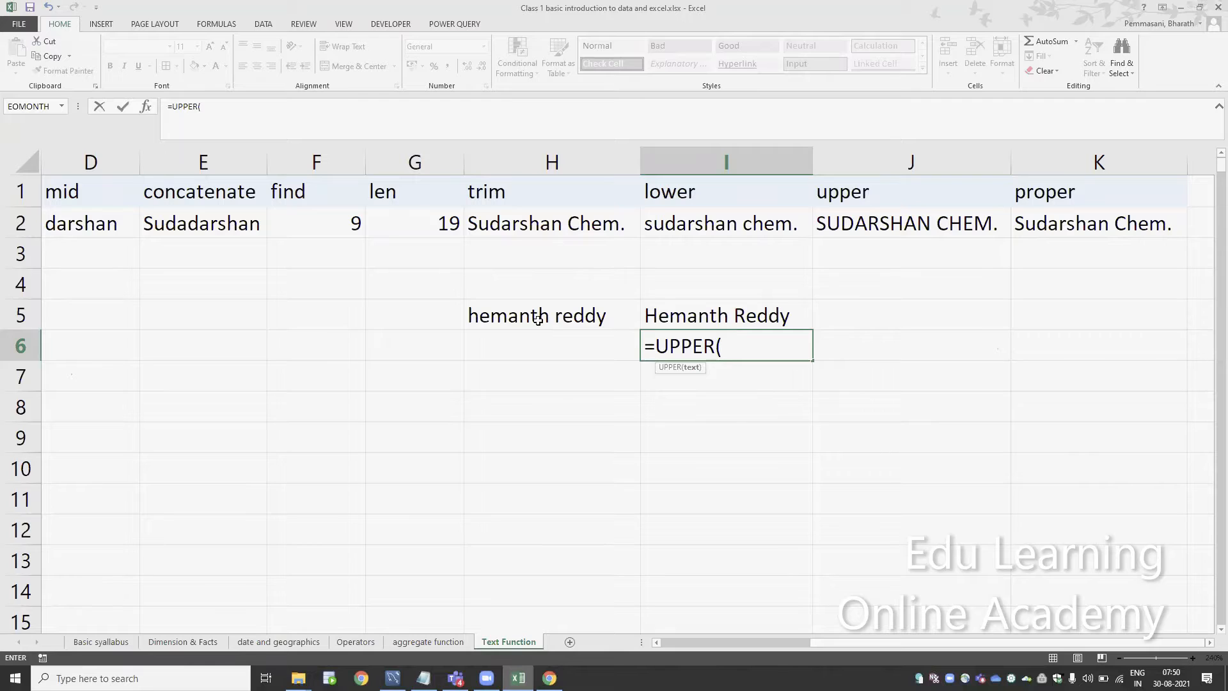
left_click(538, 318)
type(")")
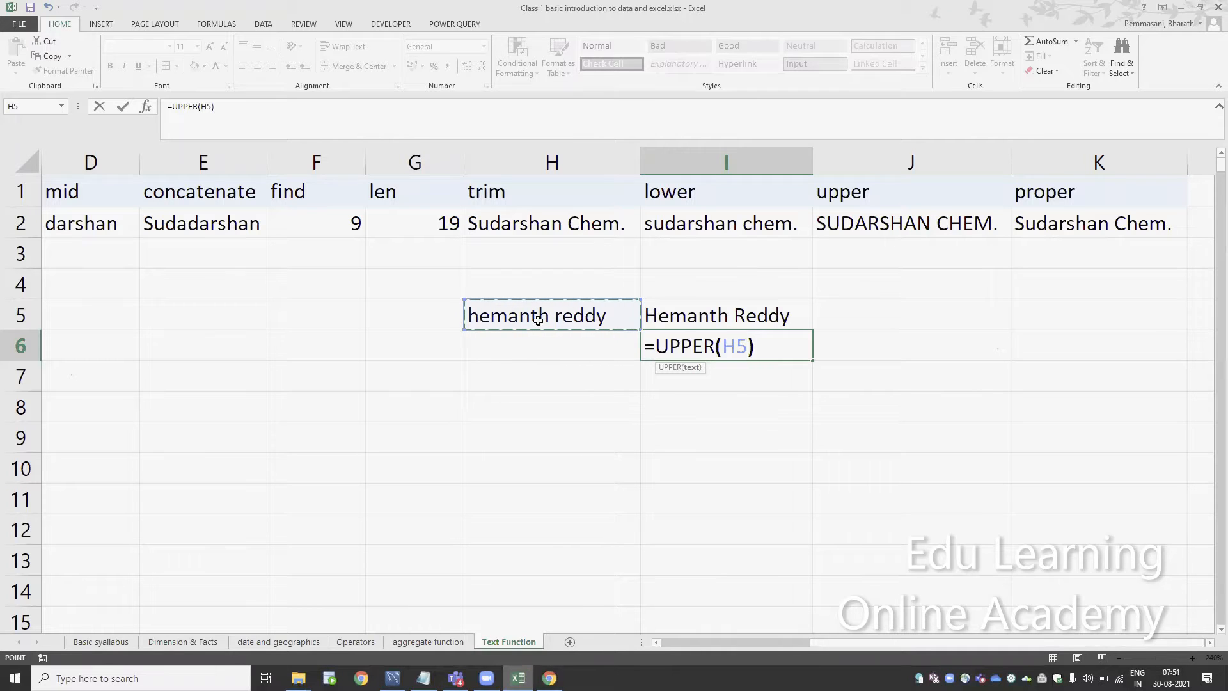
key("Return")
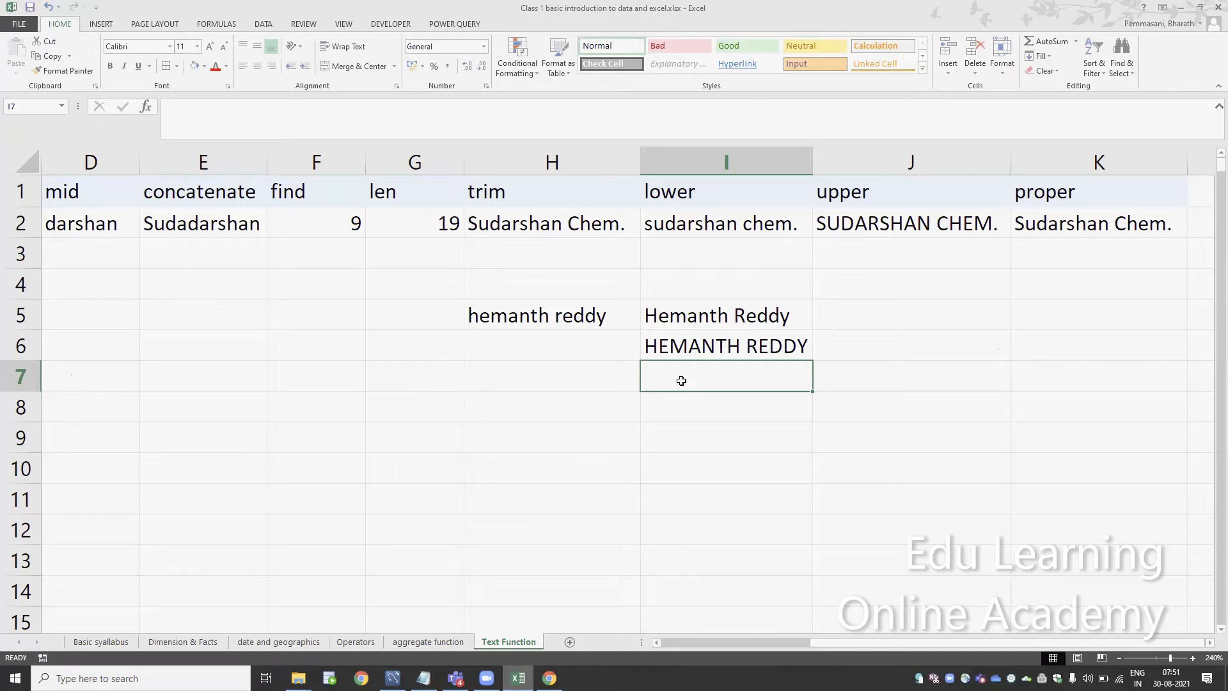
In cell I7, enter the formula =LOWER(H5) to convert the sample name to lowercase
type("=lowe")
key("Tab")
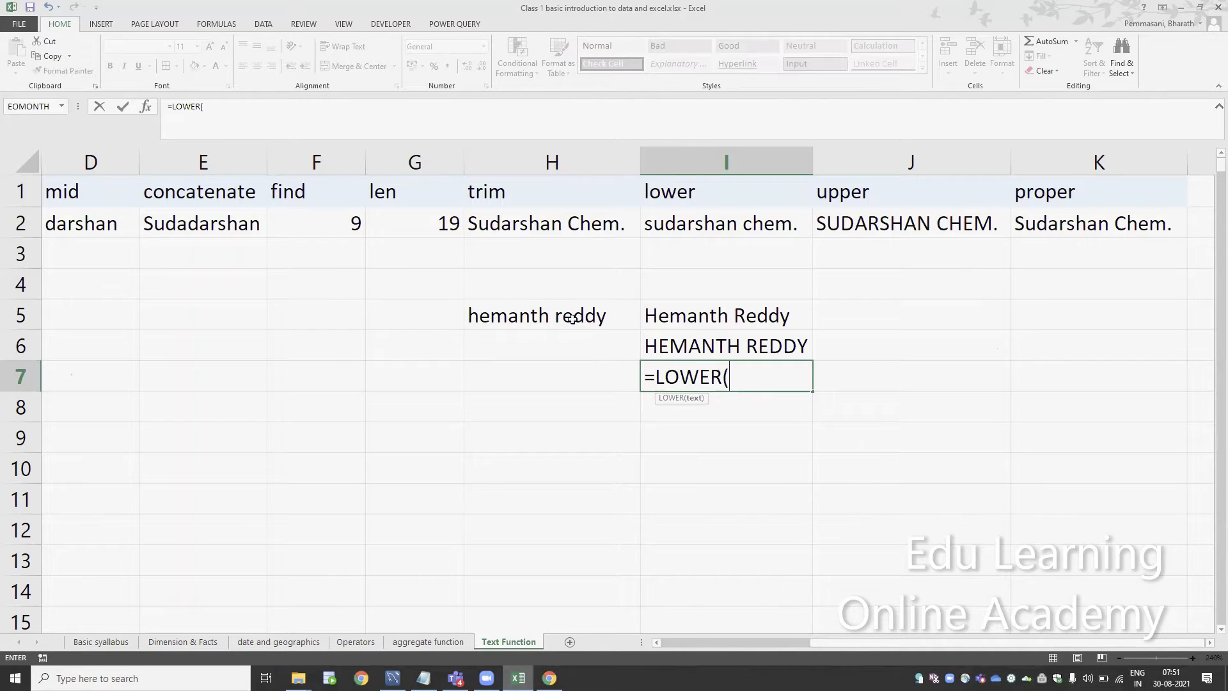
left_click(512, 319)
type(")")
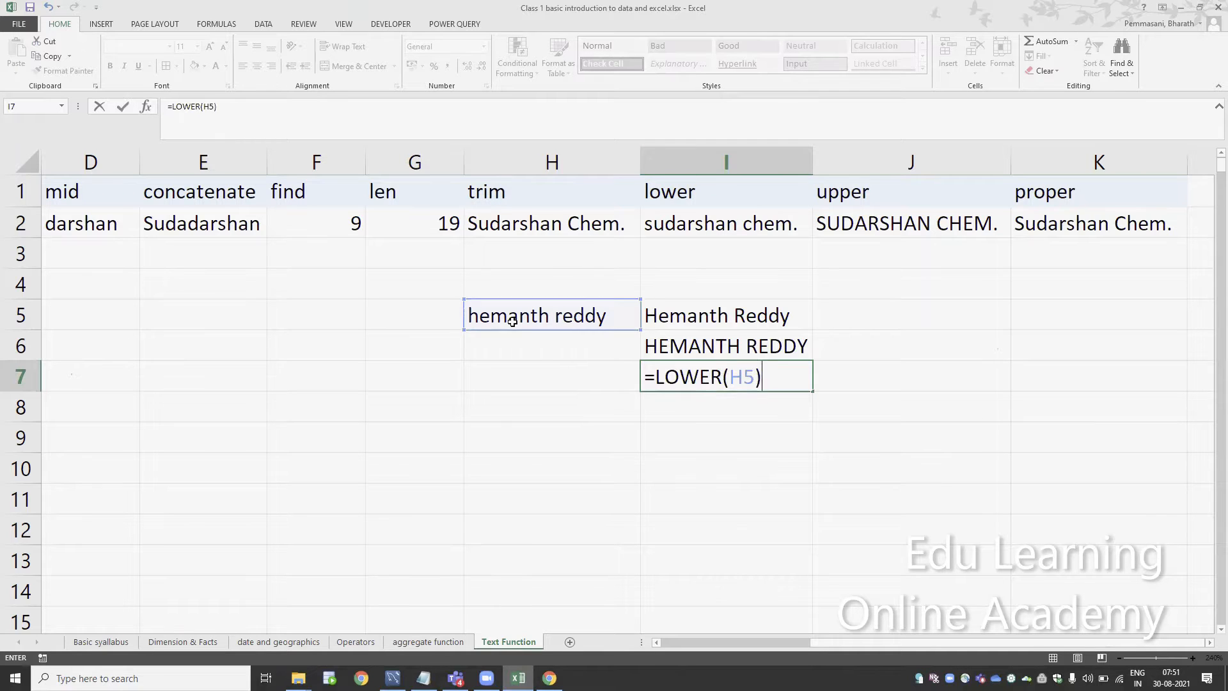
key("Return")
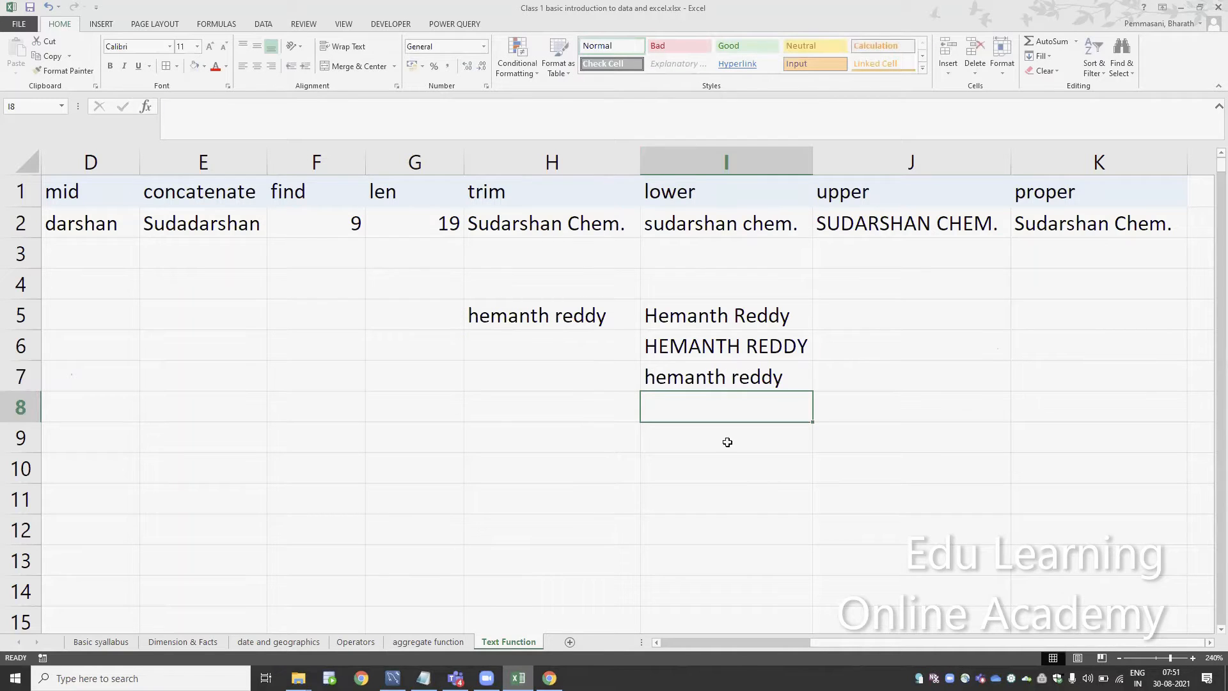
Review the PROPER, UPPER and LOWER example formulas and clear the contents of cells H5:I7
left_click(646, 315)
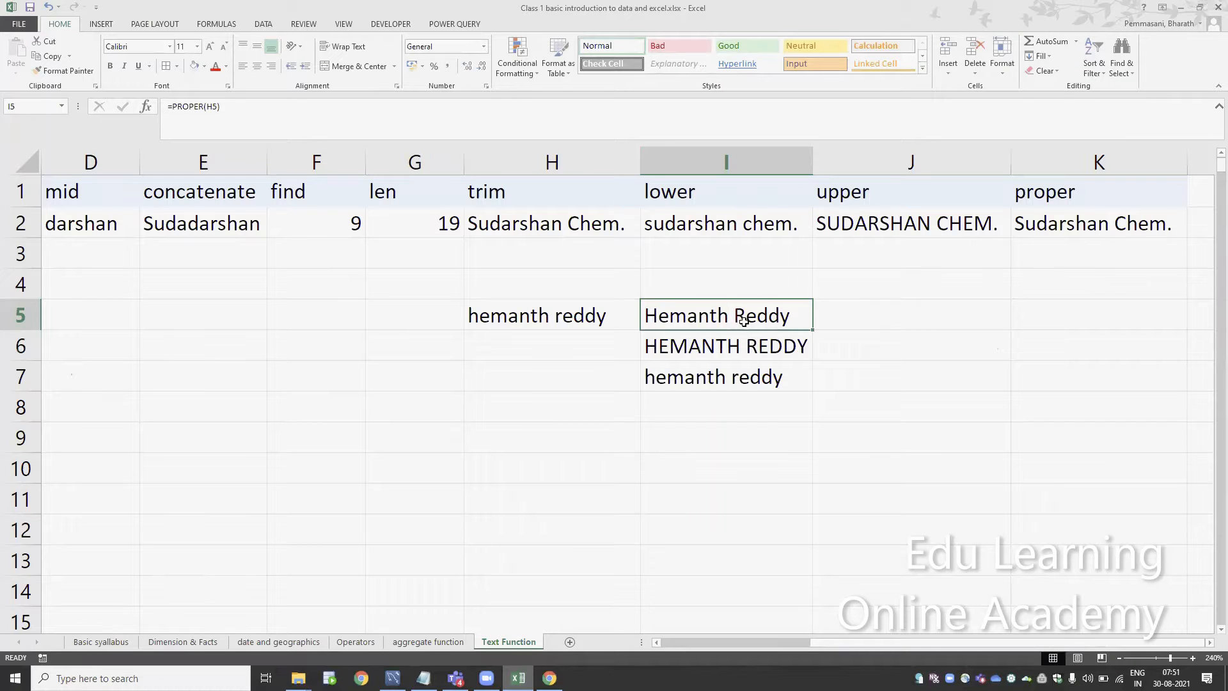
left_click(664, 347)
left_click(671, 379)
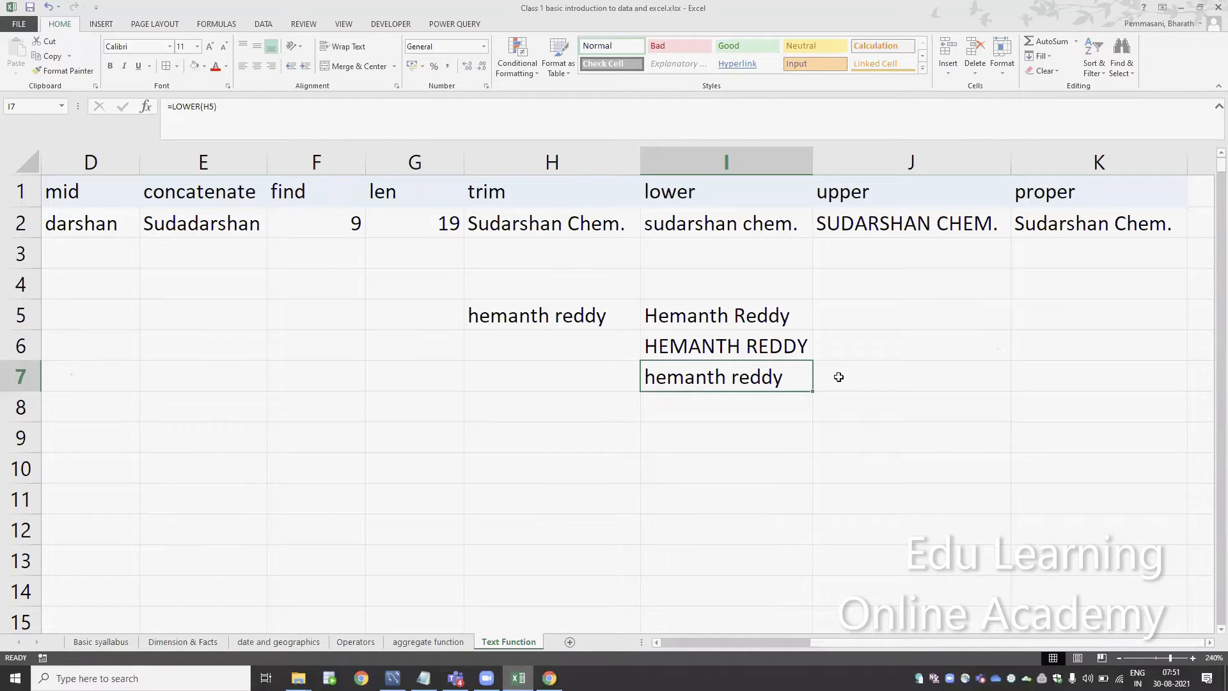
key("shift+Up")
key("shift+Up")
key("shift+Left")
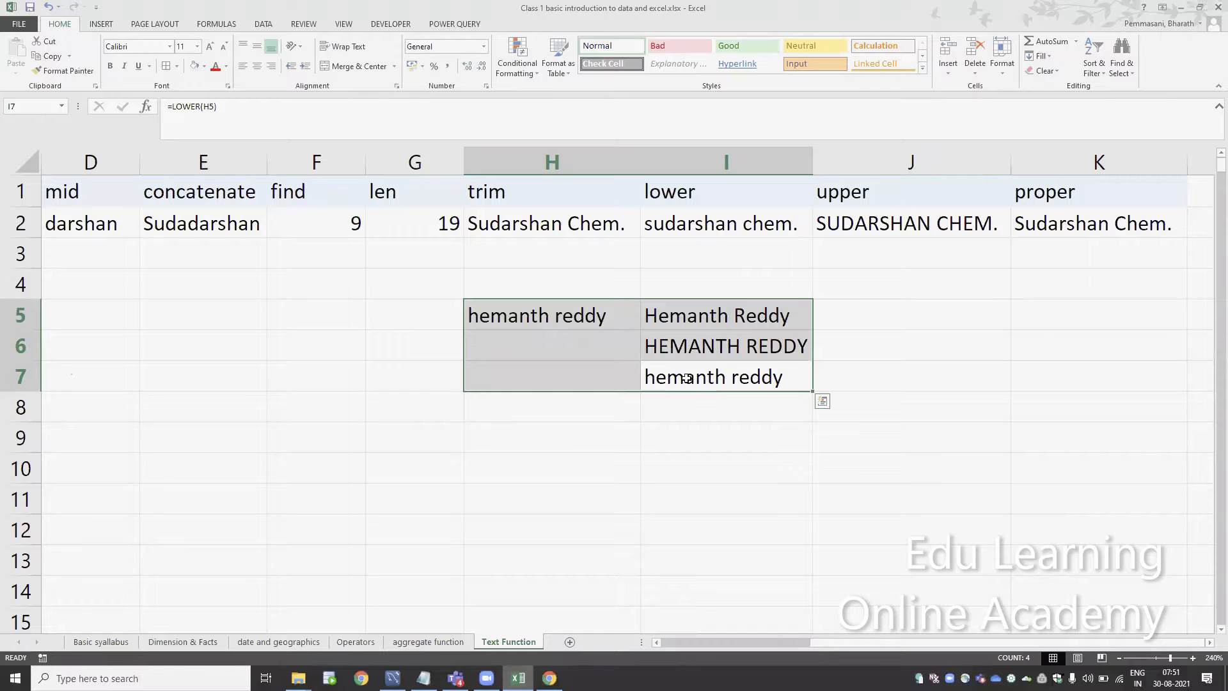
key("Delete")
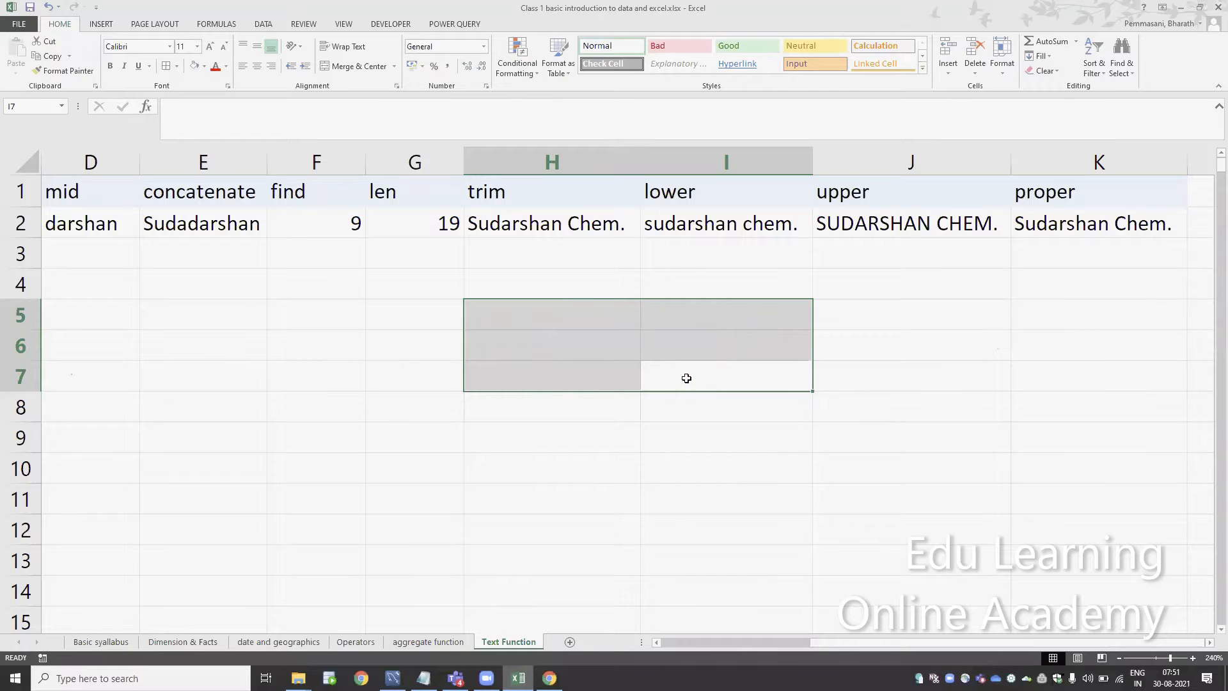
key("Left")
key("Left")
key("Left")
key("Left")
key("Left")
key("Left")
key("Left")
key("Left")
key("Up")
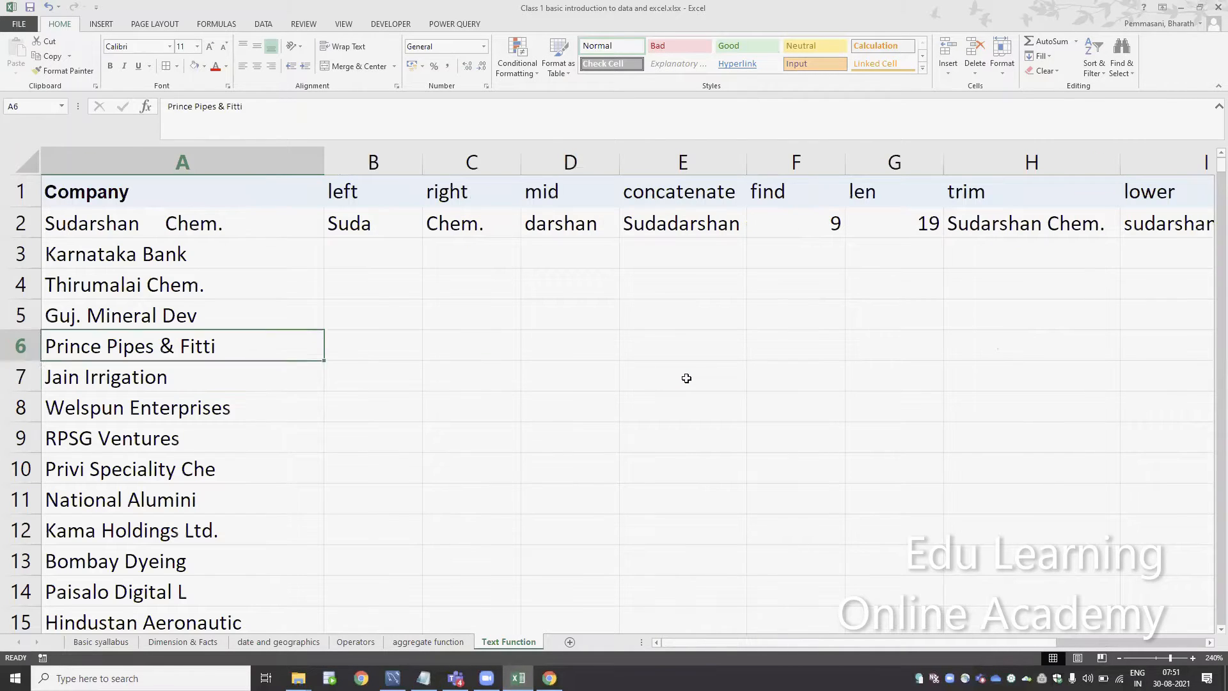
key("Up")
key("Up")
key("Up")
key("Up")
key("Right")
key("Down")
key("F2")
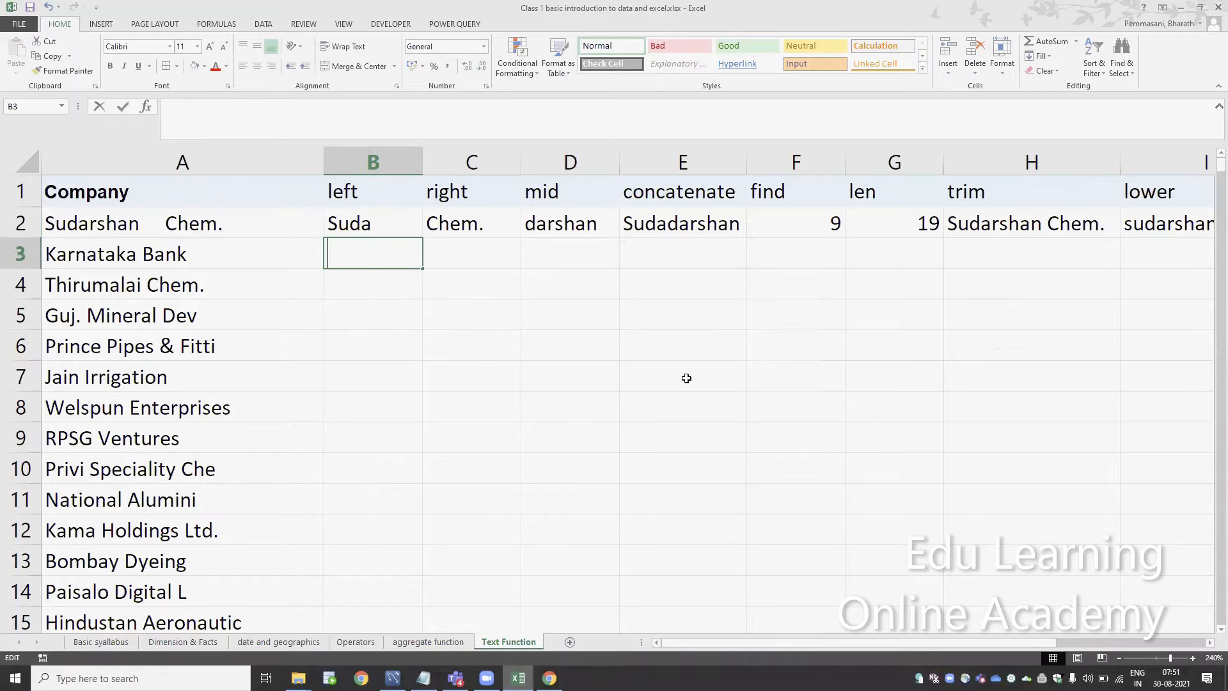
key("Escape")
key("Down")
key("Down")
key("Down")
key("Down")
key("Down")
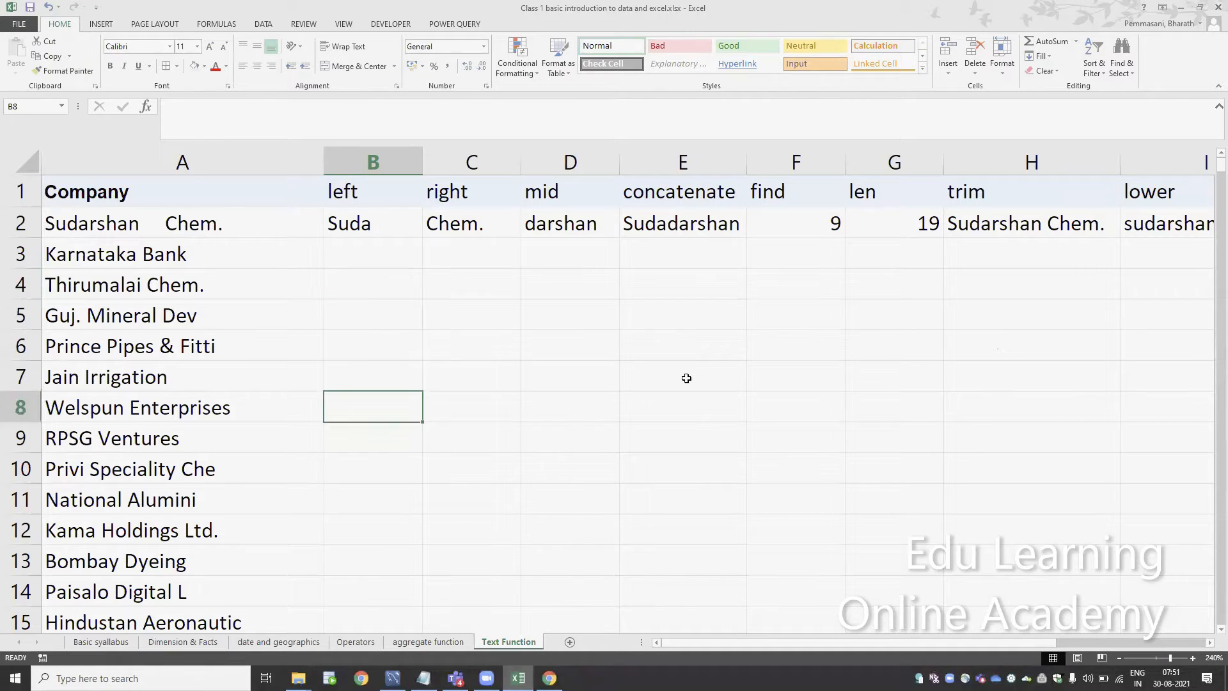
Copy the LEFT formula from B2 into B3 and inspect the pasted formula's cell reference
key("Up")
key("Up")
key("Up")
key("Up")
key("Up")
key("Up")
key("Up")
key("Down")
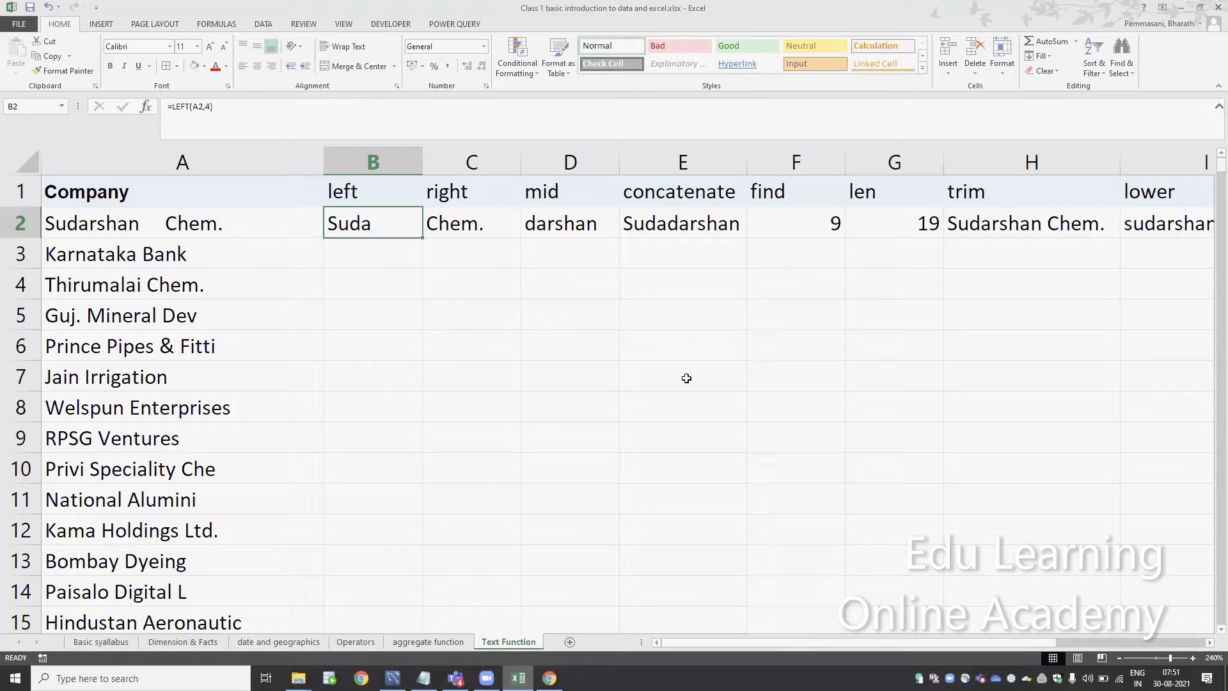
key("ctrl+c")
key("Down")
key("ctrl+v")
key("F2")
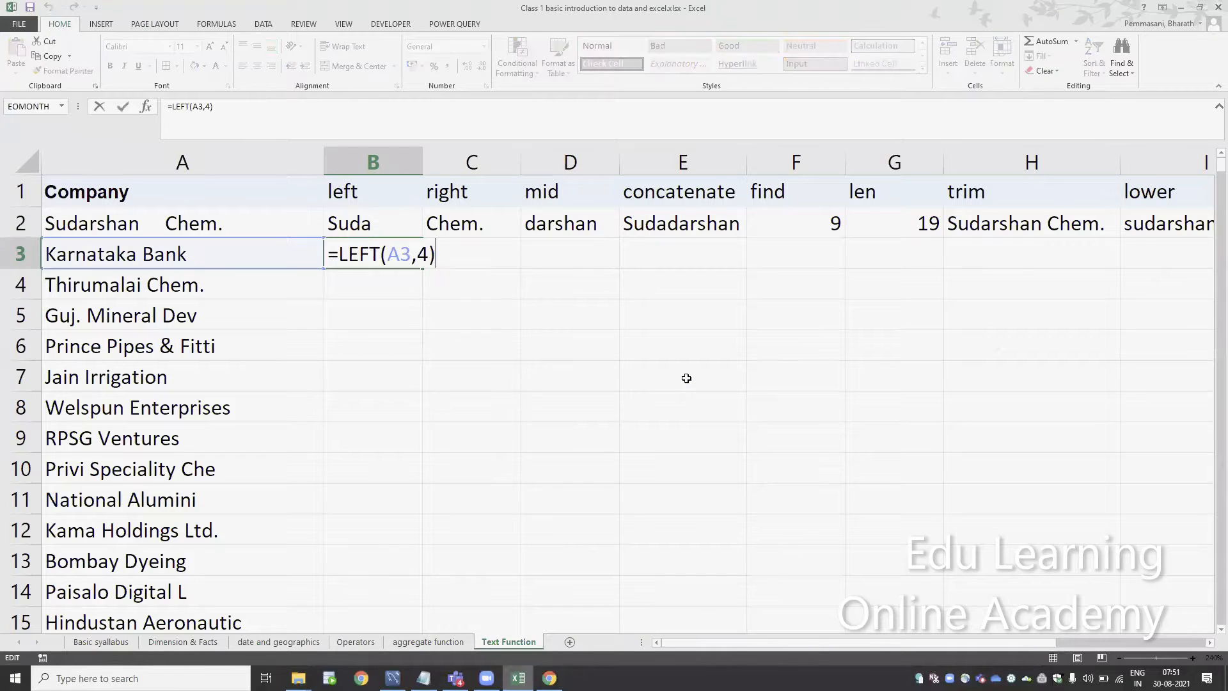
key("Escape")
Fill the row 2 formulas in B2:K2 down through row 14
key("Up")
key("ctrl+shift+Right")
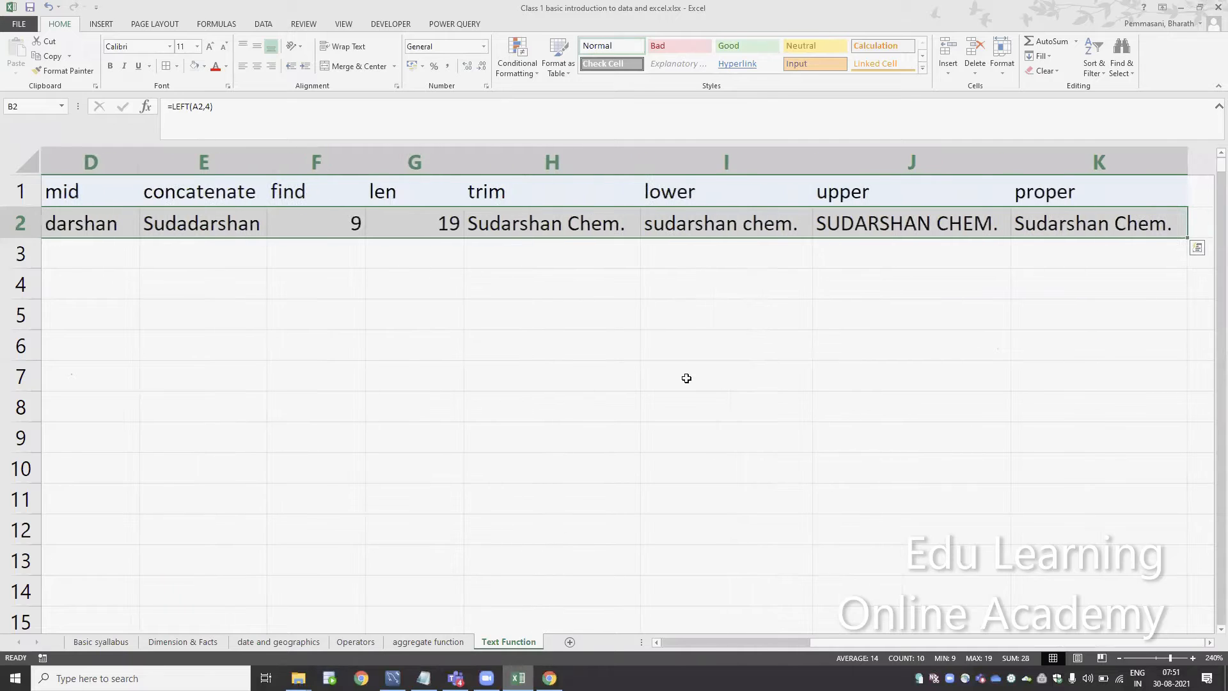
left_click_drag(1187, 237, 1154, 599)
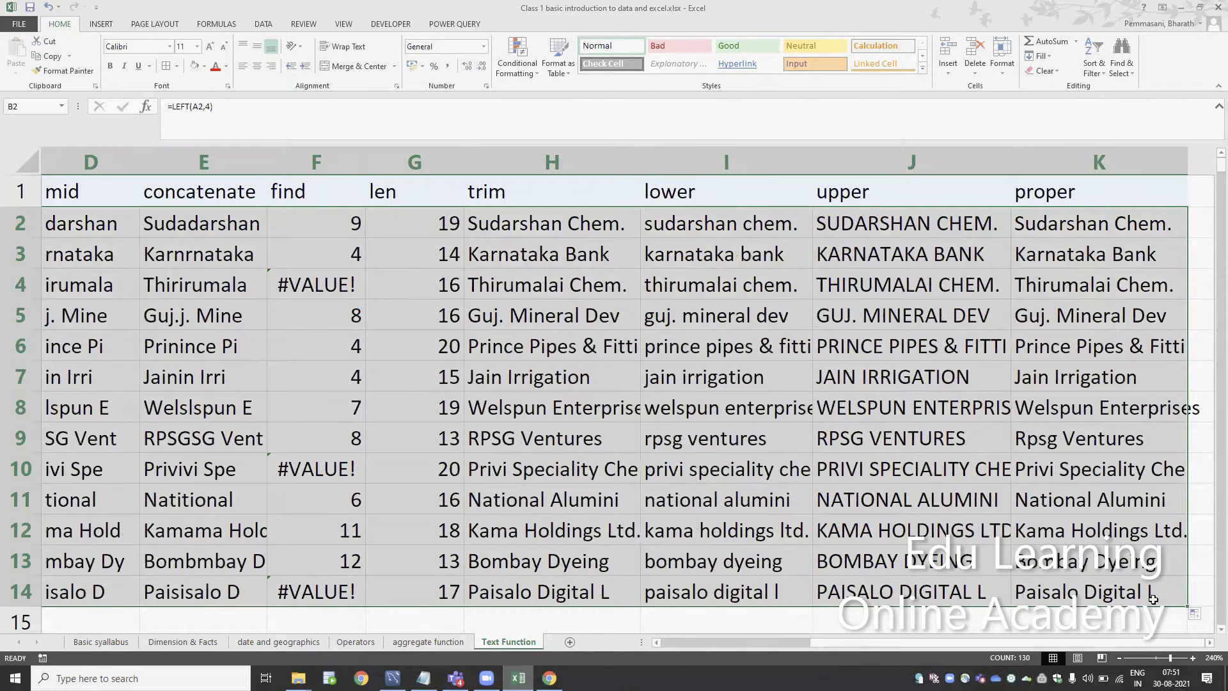
Clear the filled formulas from B3:K14, keeping only the row 2 examples
key("Left")
key("Right")
key("Down")
key("ctrl+shift+Down")
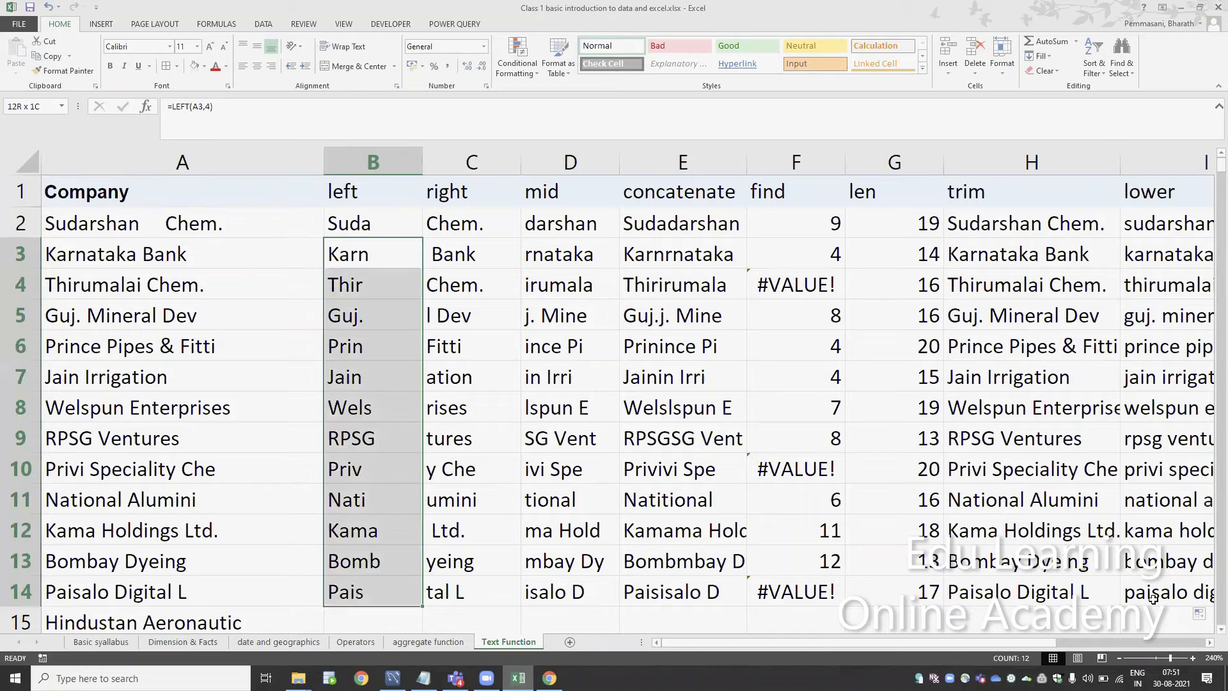
key("ctrl+shift+Right")
key("Delete")
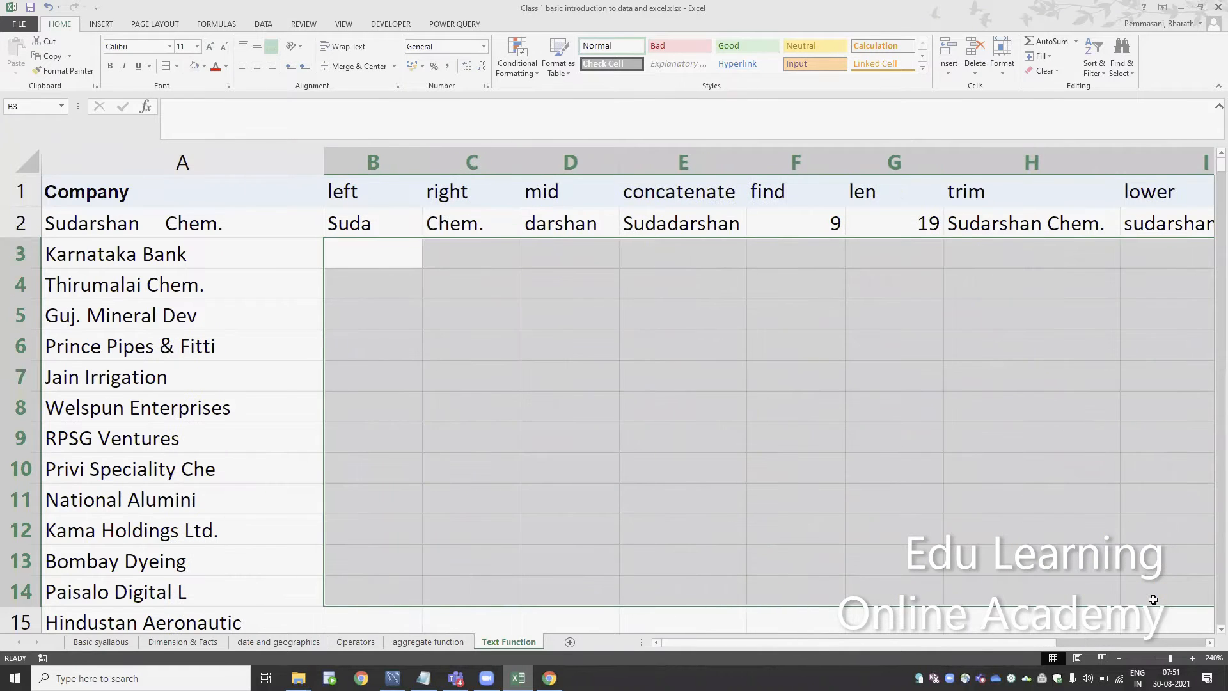
key("Left")
key("Right")
key("Left")
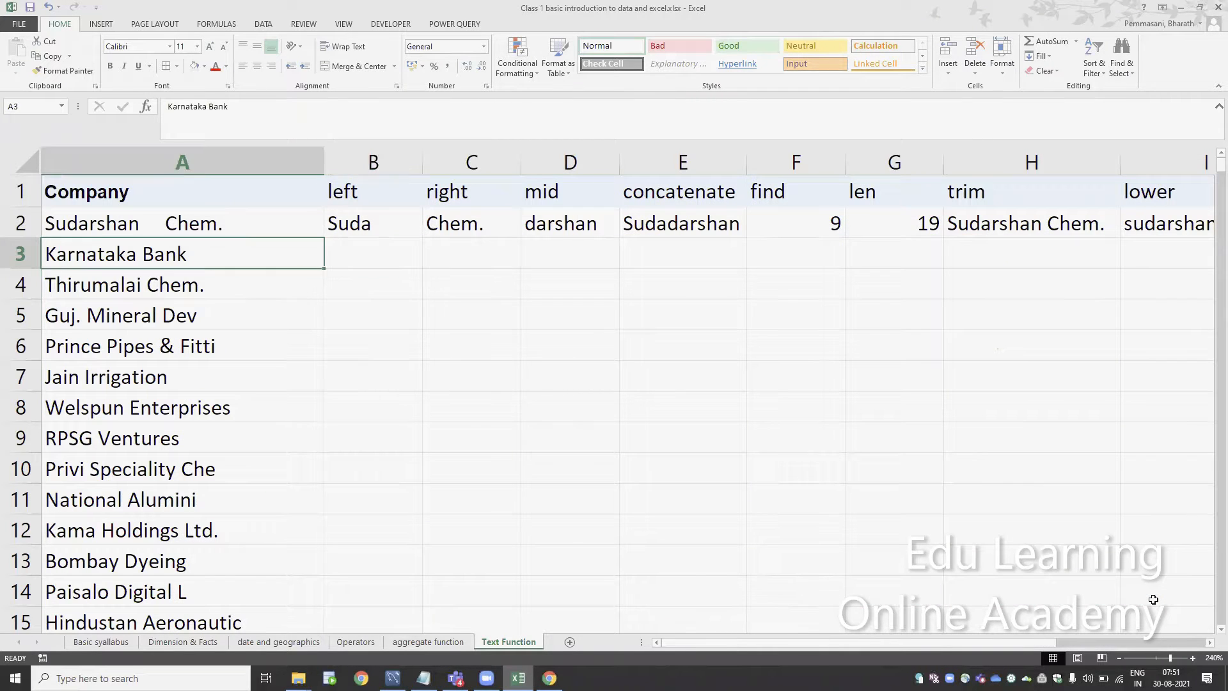
key("Right")
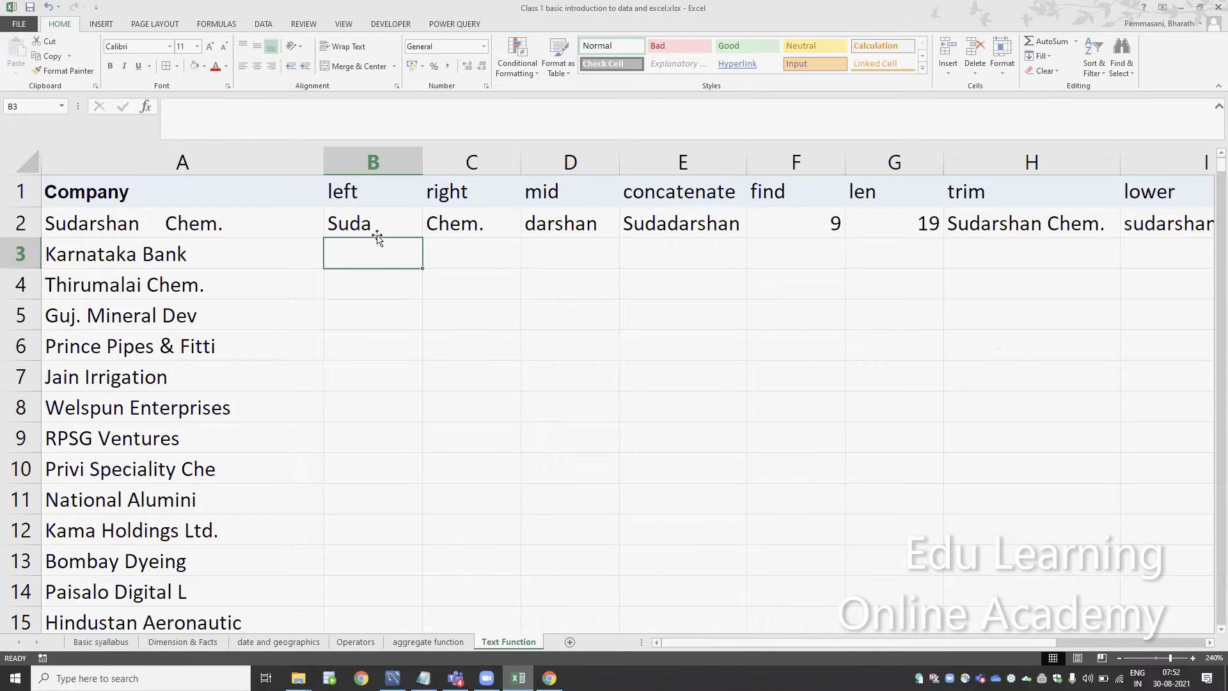
Add a new blank worksheet after Text Function and return to the Text Function sheet
left_click(569, 642)
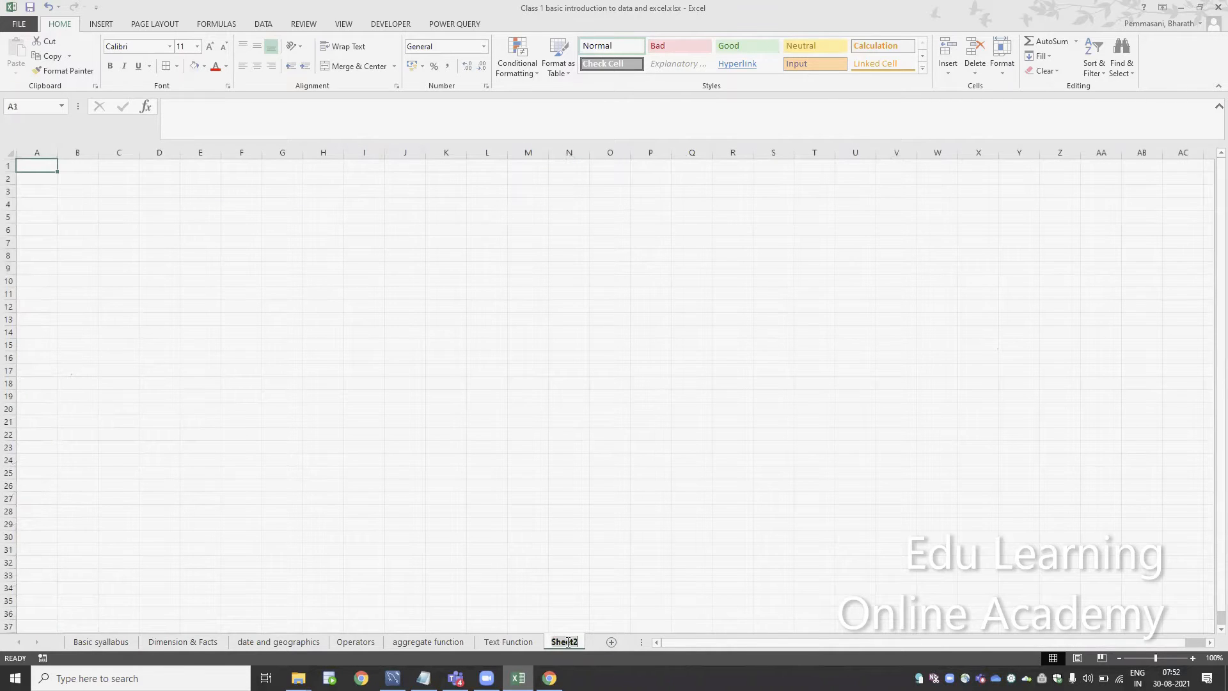
left_click(509, 642)
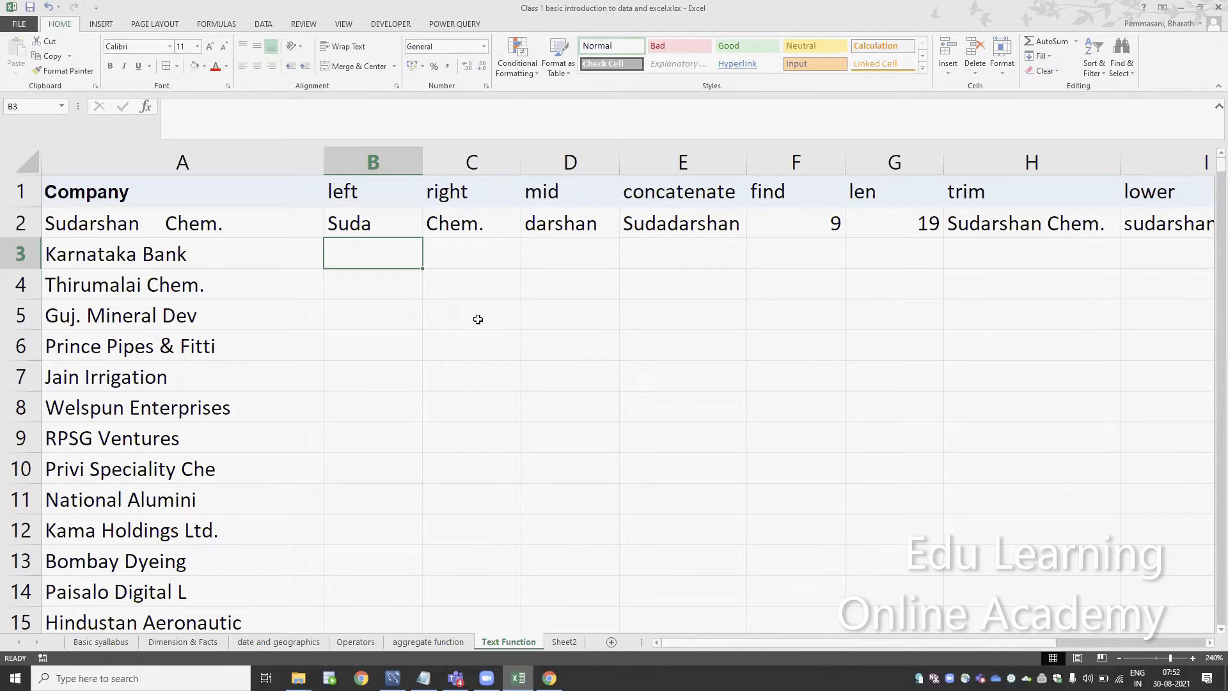
Review the LEFT and RIGHT formulas in row 2 and enter the sample text sudarshan in cell C7
left_click(362, 221)
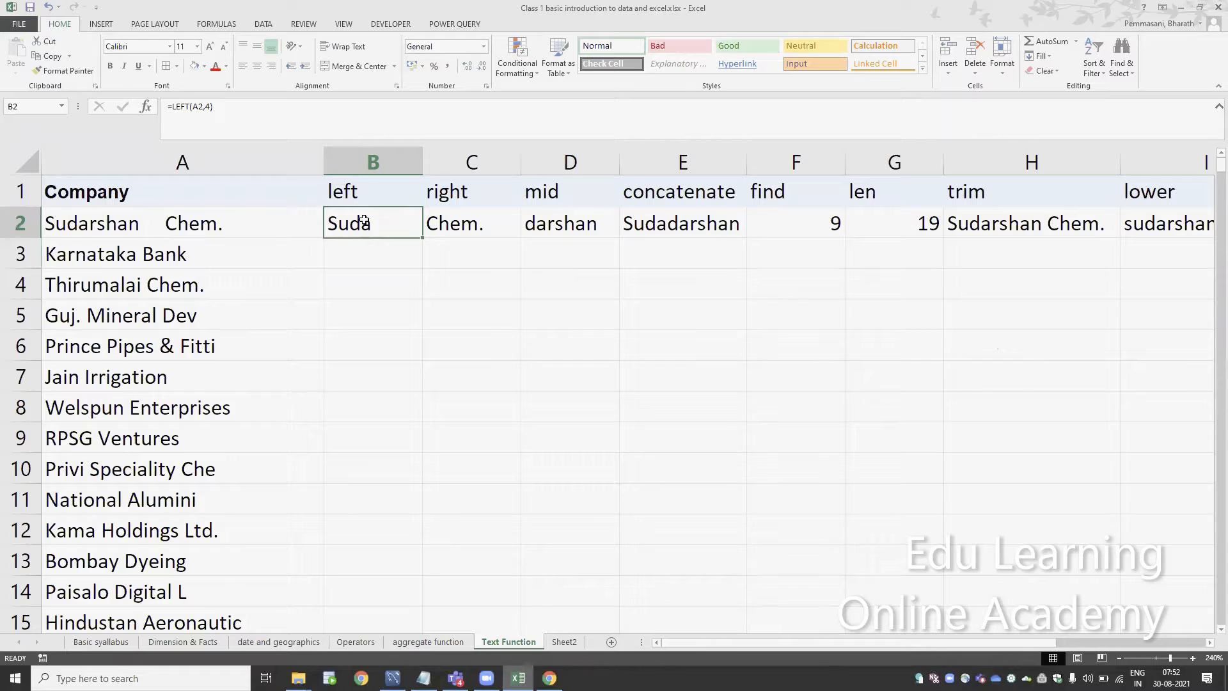
key("Right")
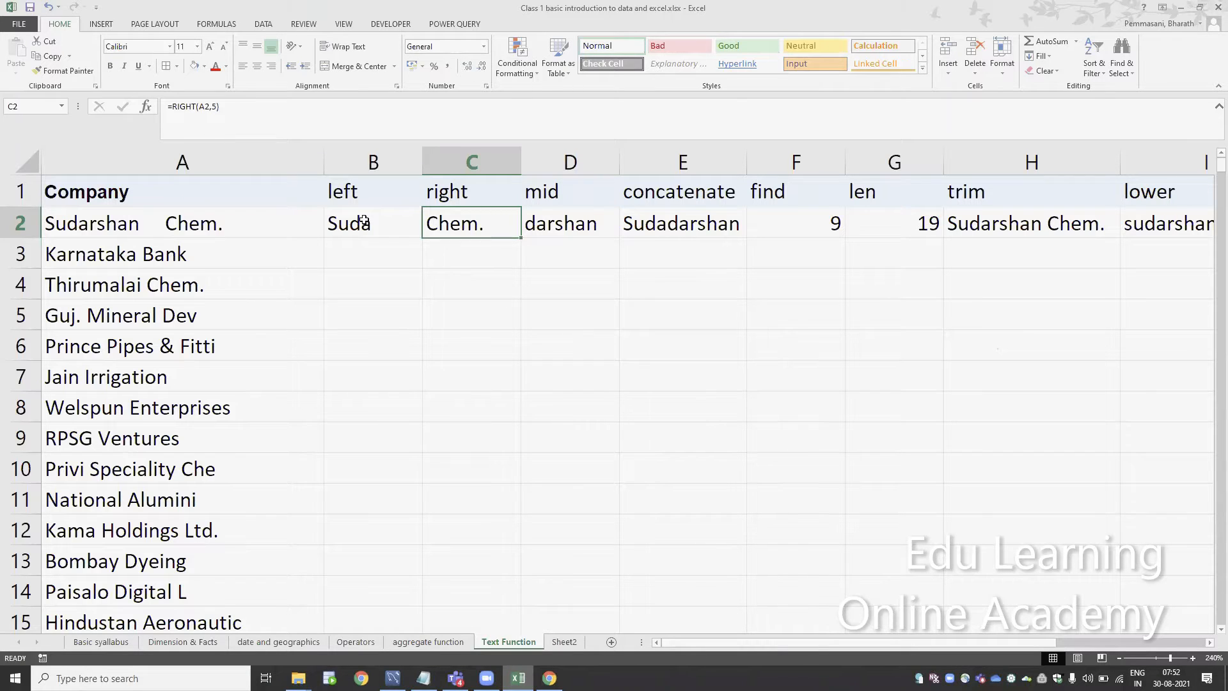
key("Down")
key("Down")
key("Down")
key("Down")
key("Down")
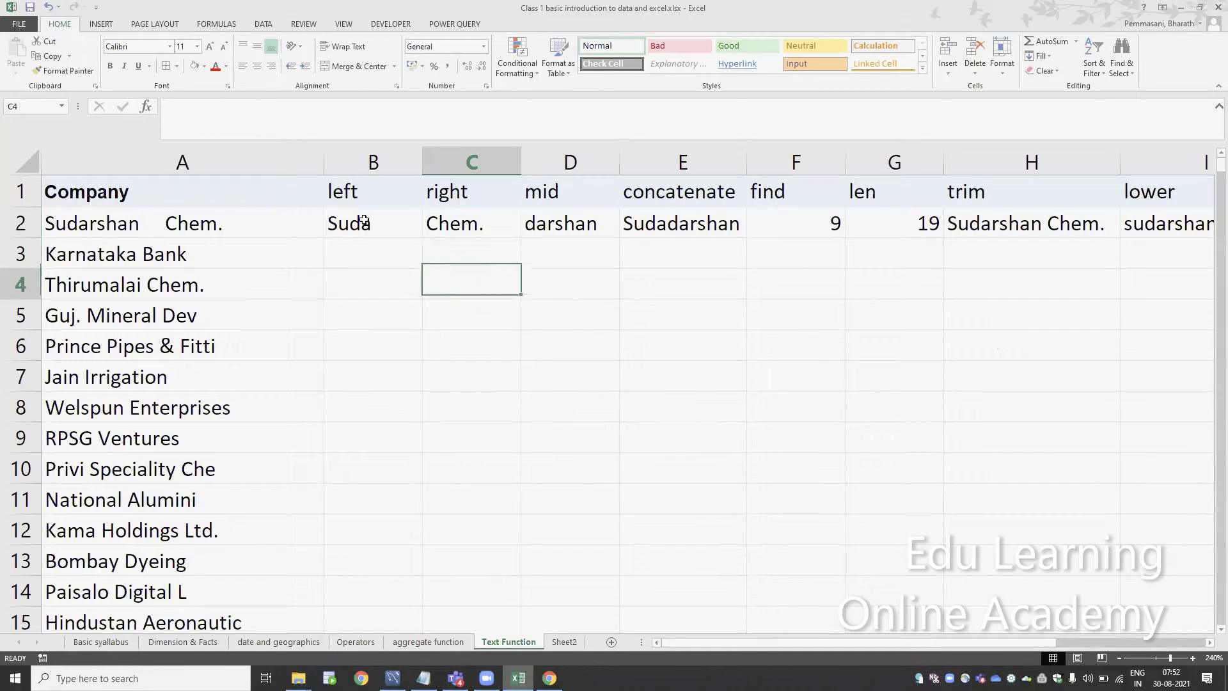
type("sudarshan")
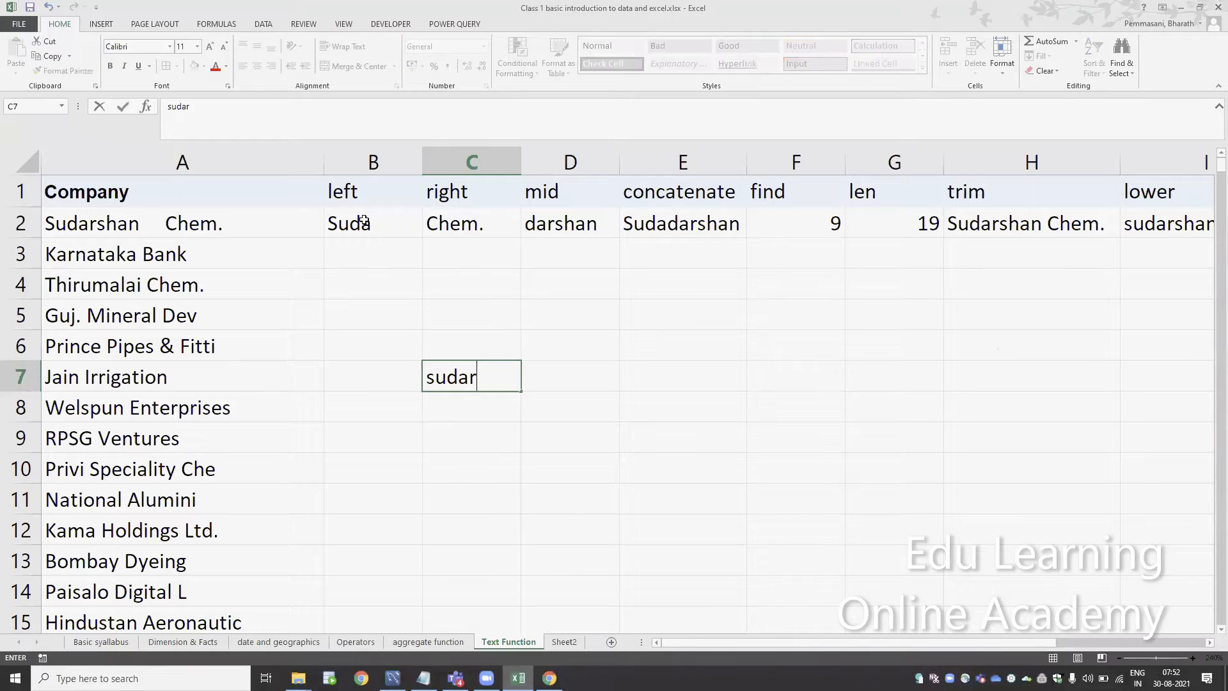
key("Return")
key("Up")
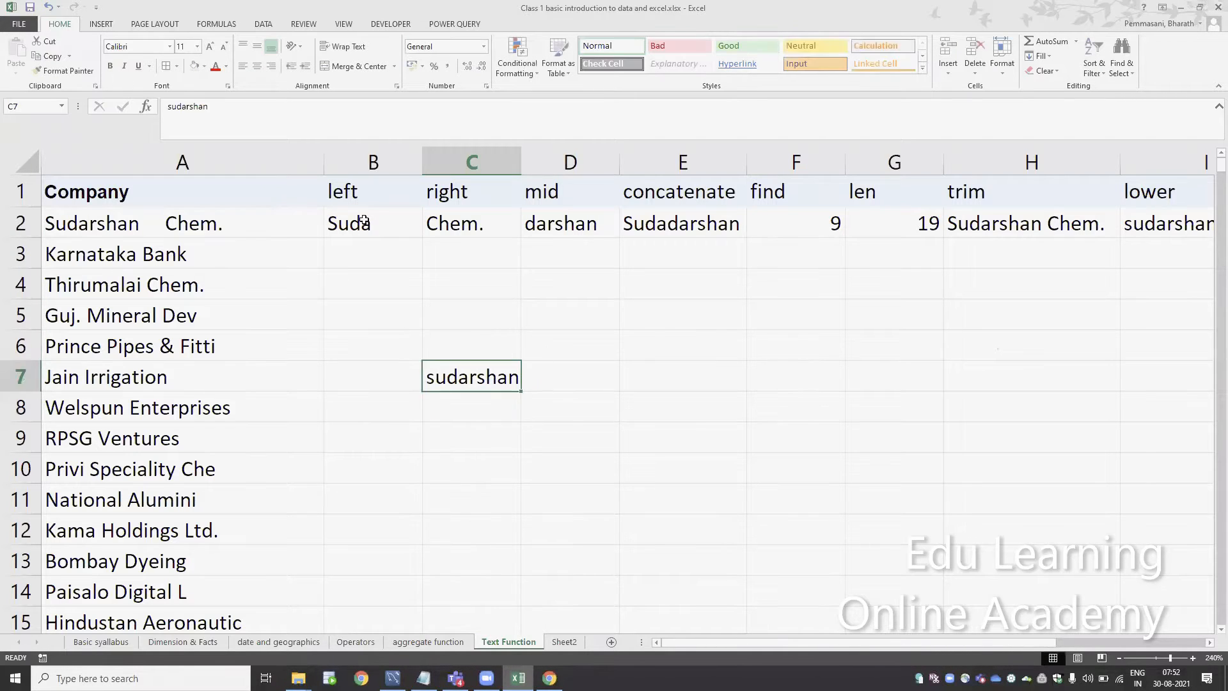
In cell D7, enter =FIND("a",C7,1) to locate the first letter a in the sample text
key("Right")
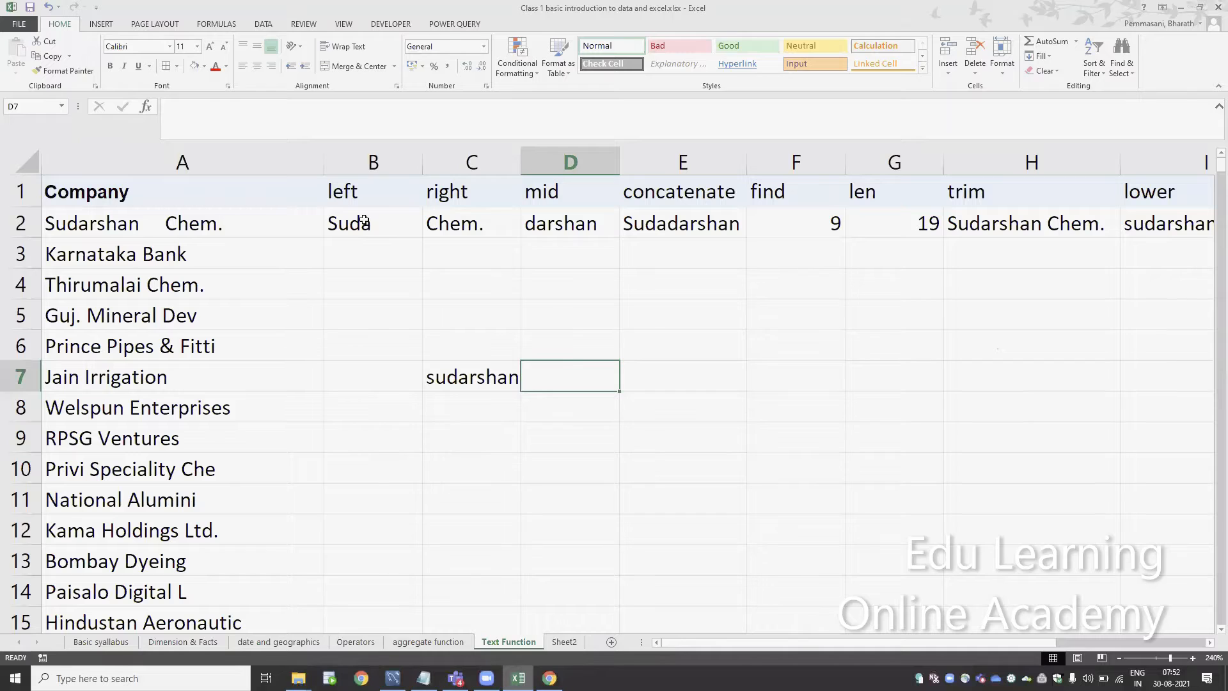
type("=fin")
key("Tab")
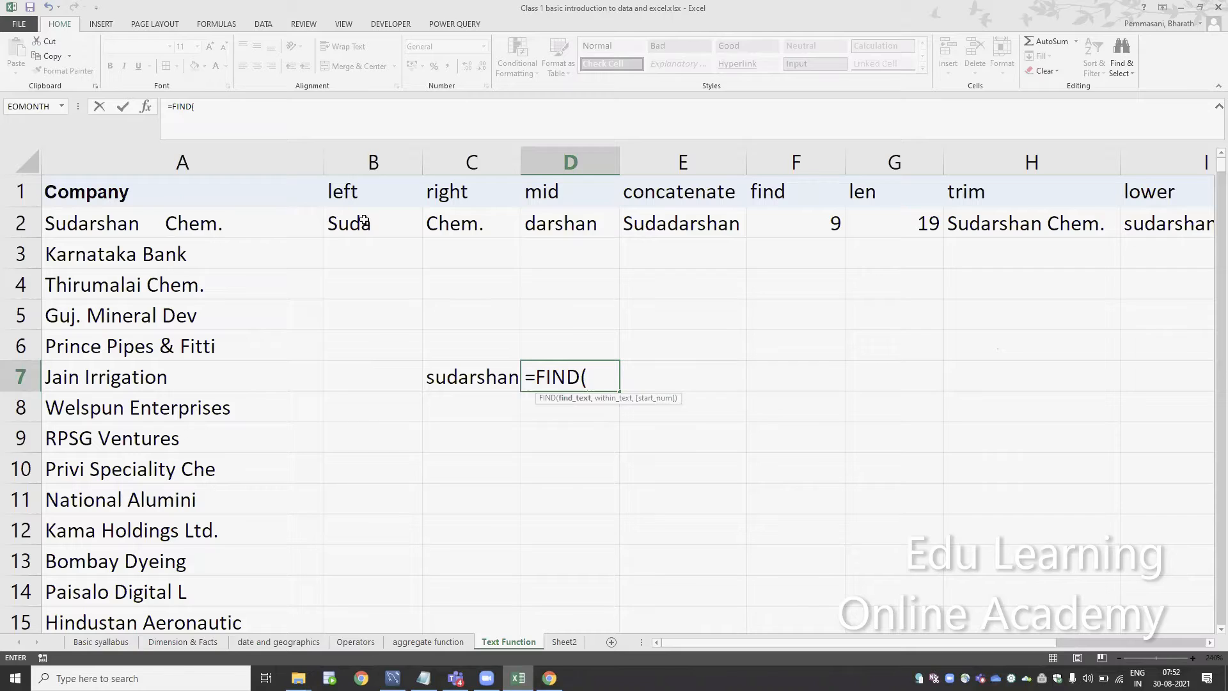
type("\"a\",")
left_click(447, 376)
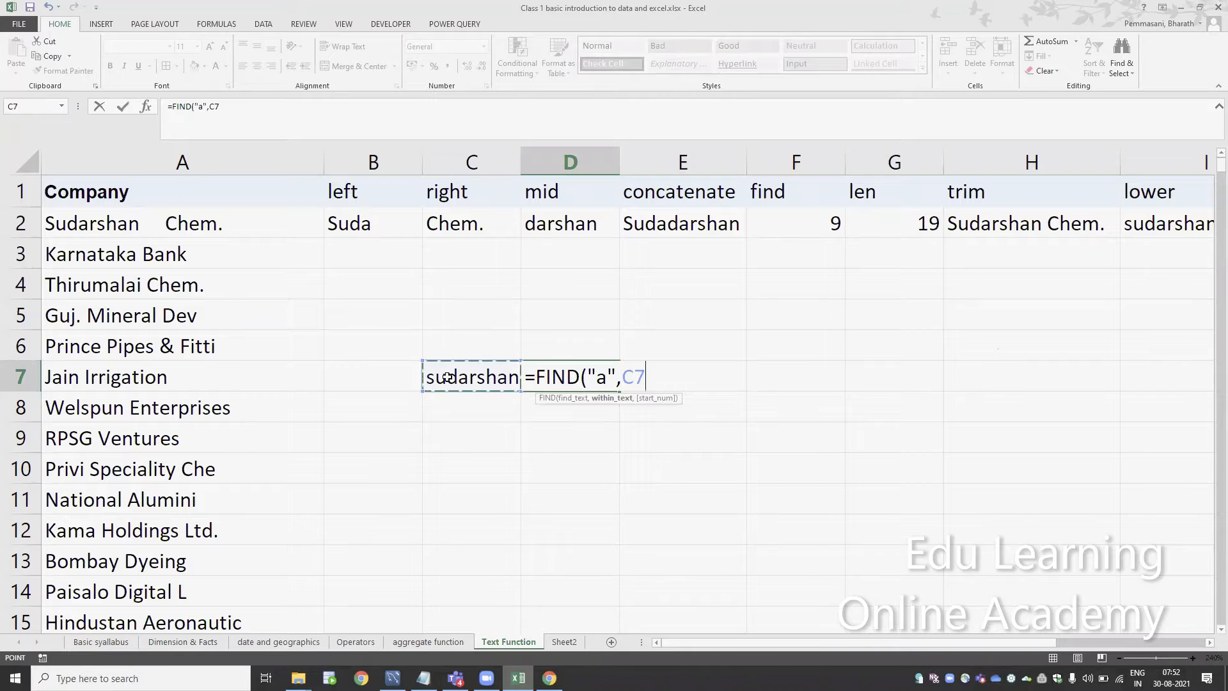
type(",1")
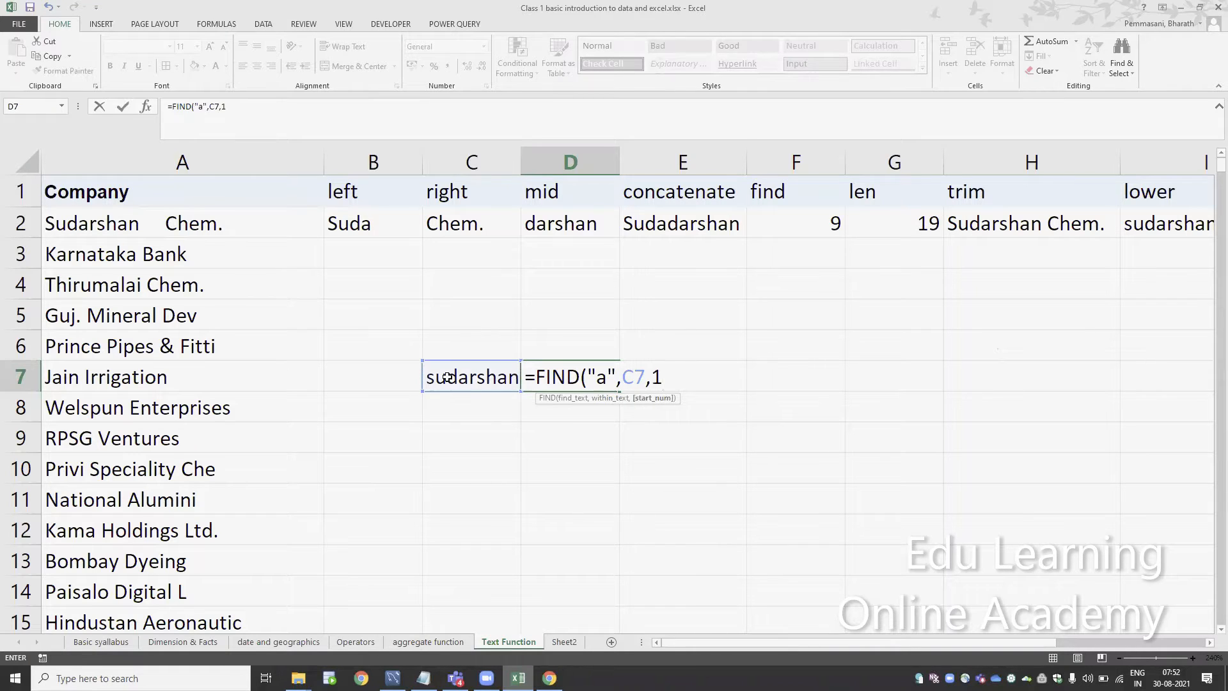
type(")")
key("Return")
key("Up")
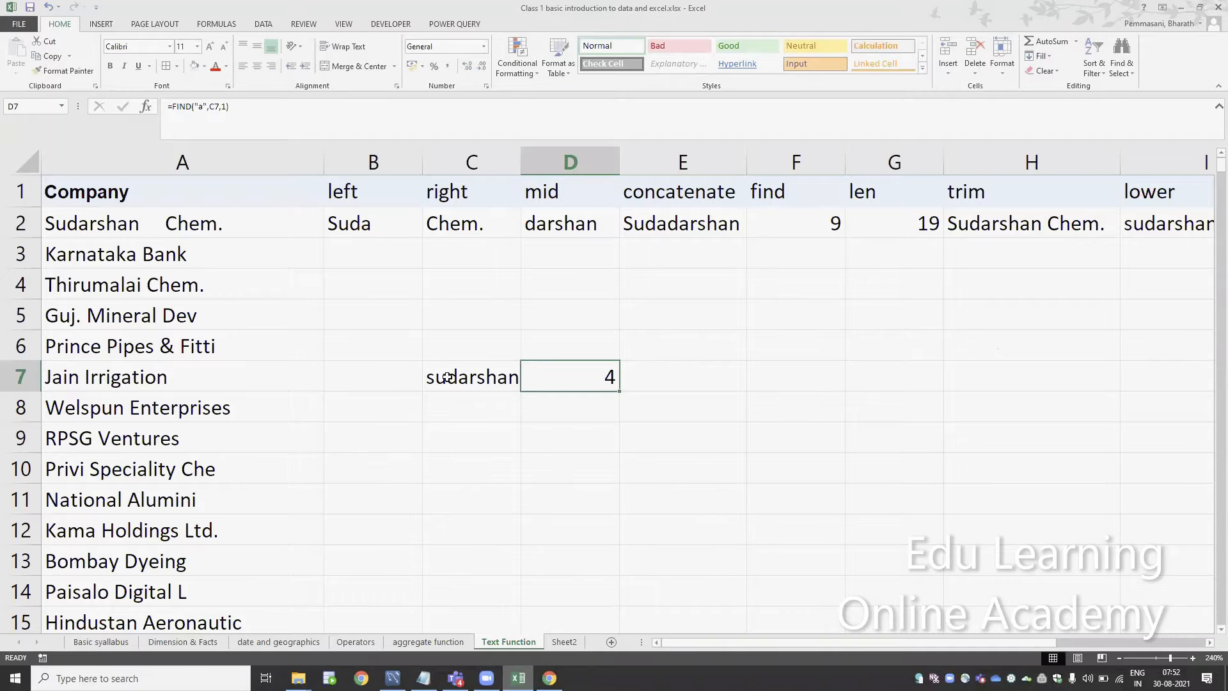
Examine the start number argument of the FIND formula in cell D7
left_click(1193, 657)
left_click(1193, 657)
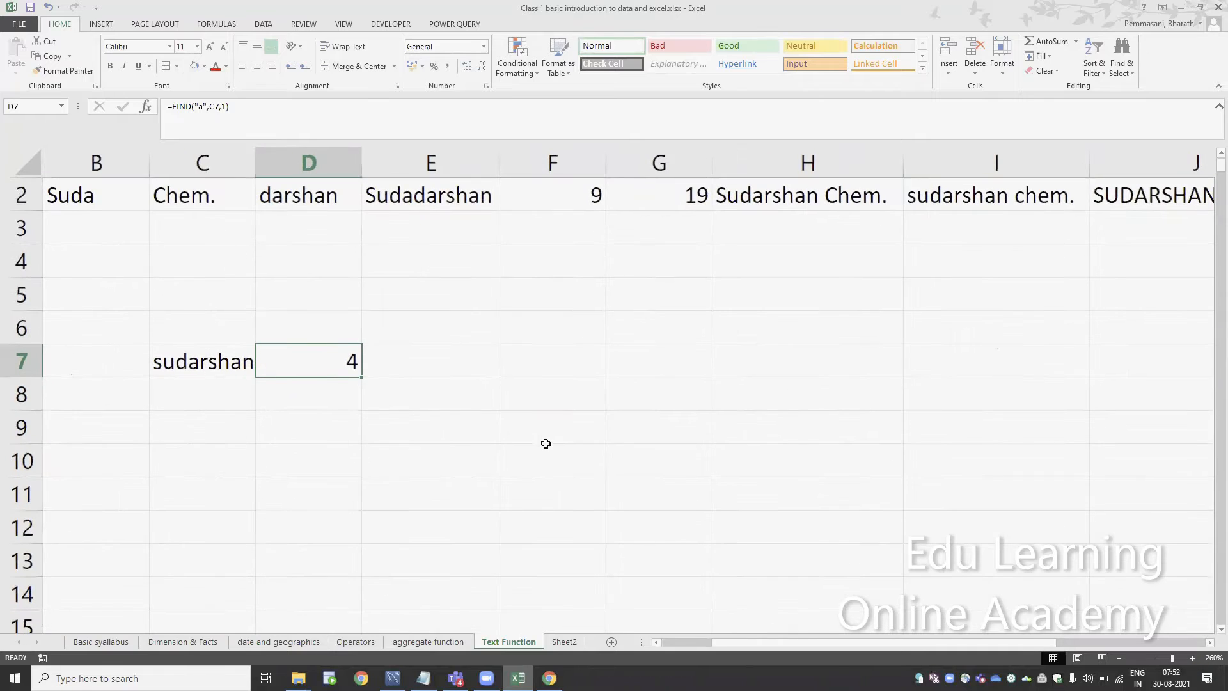
left_click(423, 356)
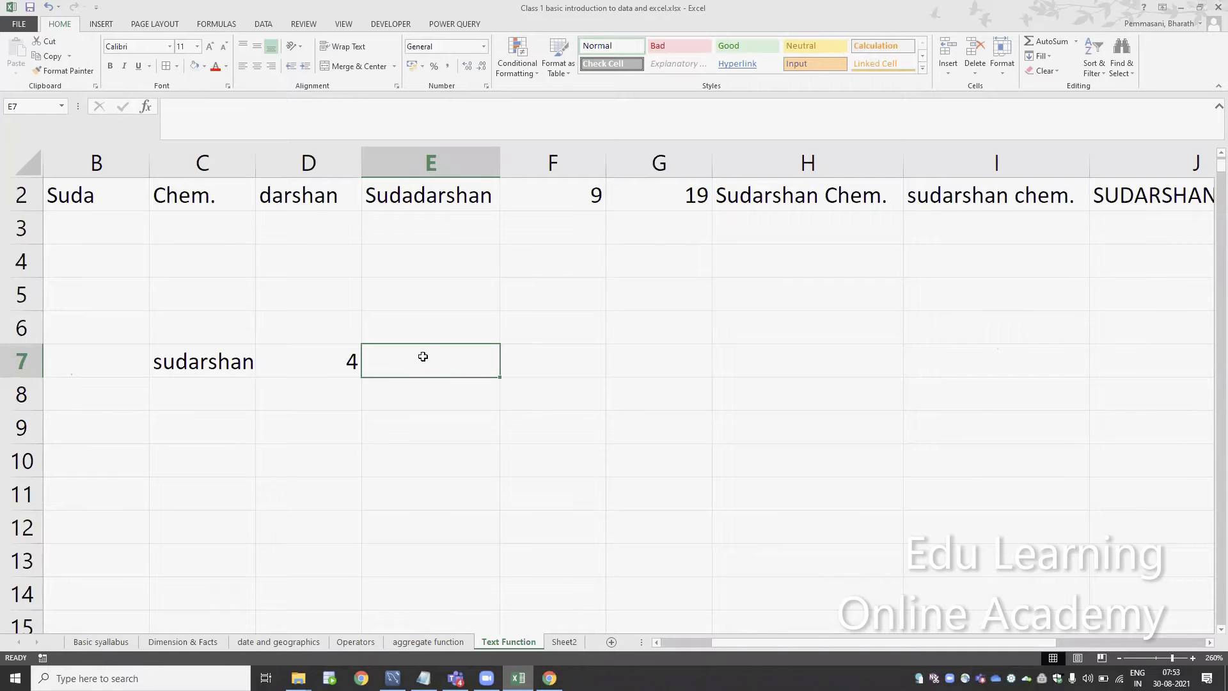
key("Left")
key("F2")
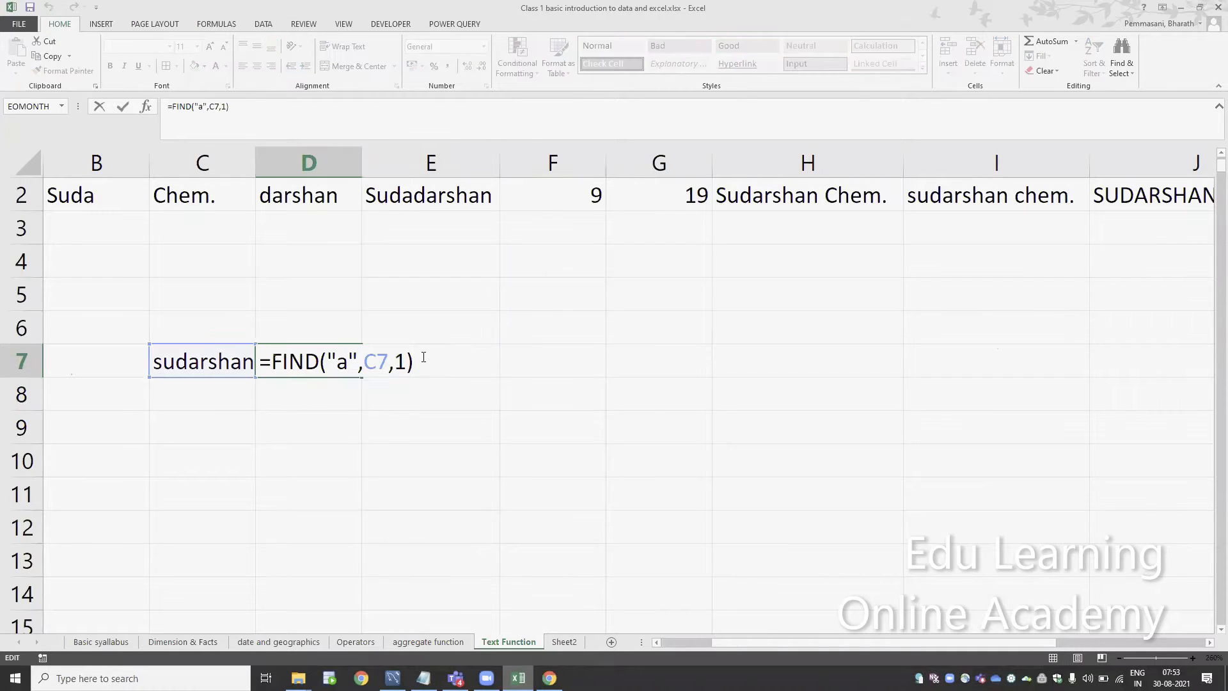
key("Left")
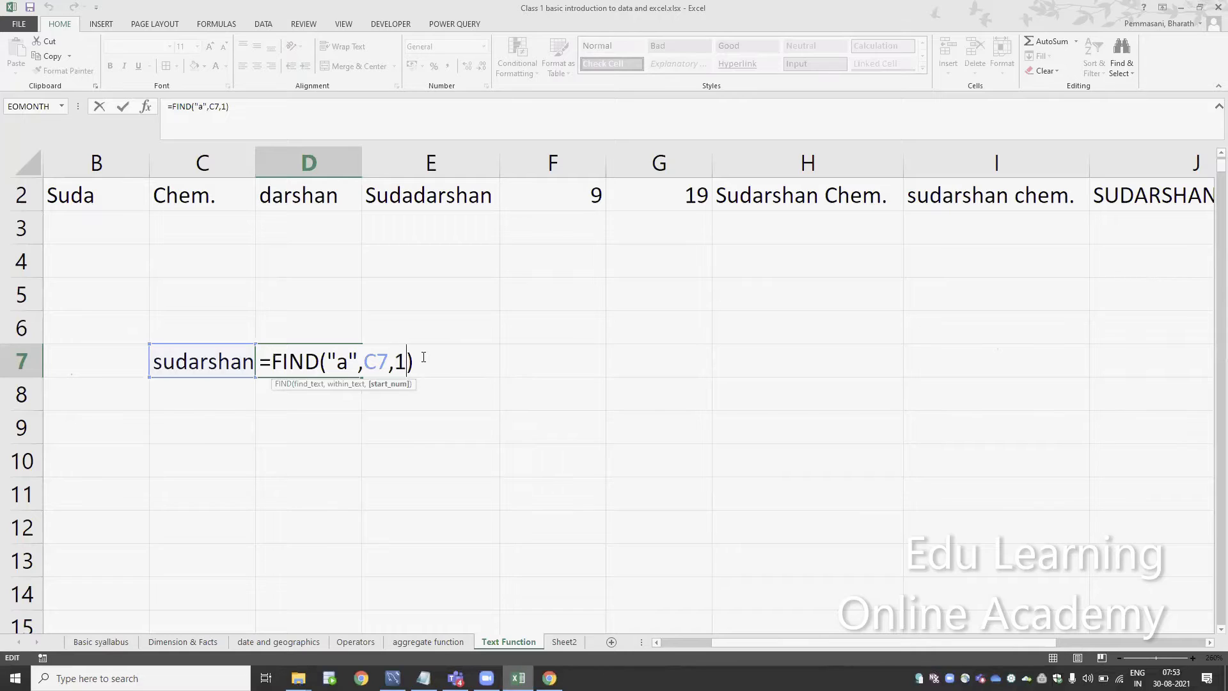
key("Left")
key("shift+Right")
key("Return")
key("Up")
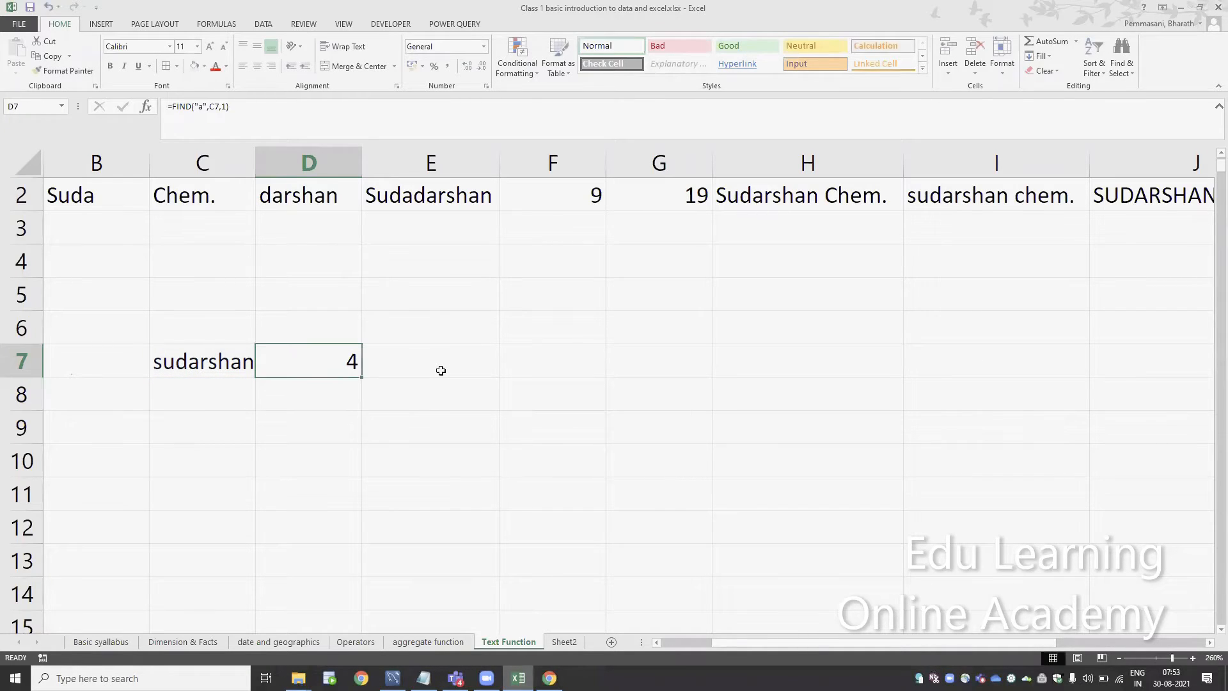
In cell E7, enter =FIND("a",C7,D7) to search the sample text from the position held in D7
left_click(441, 371)
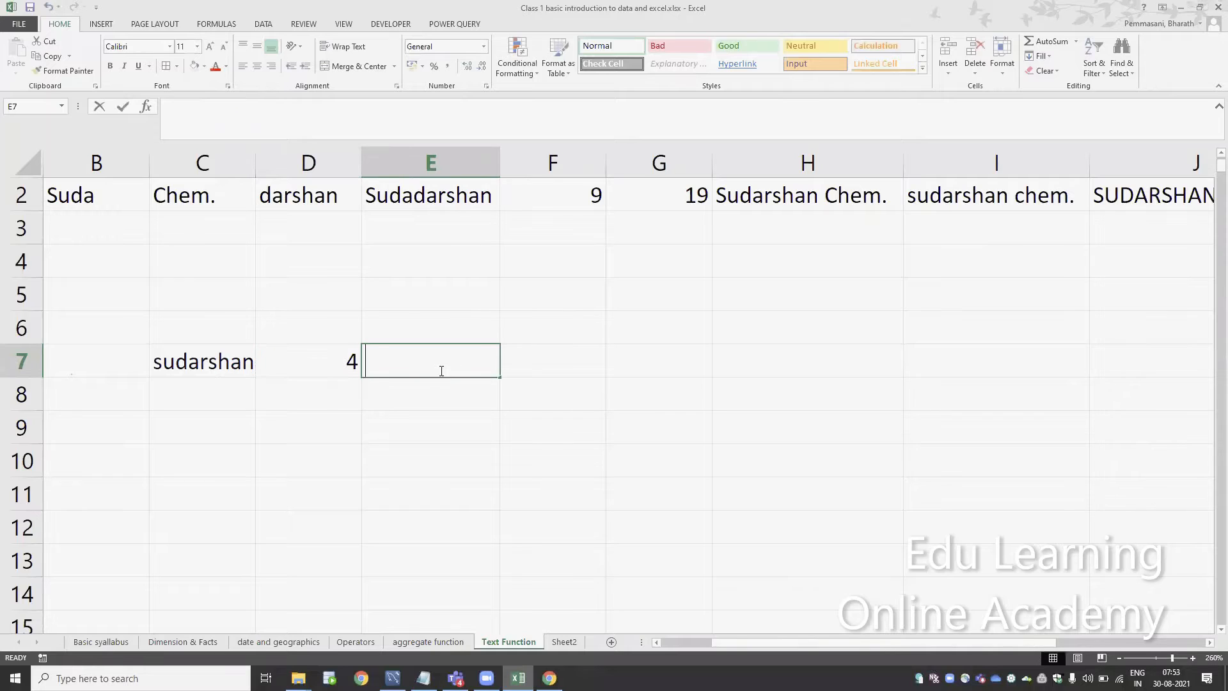
type("=find")
key("Tab")
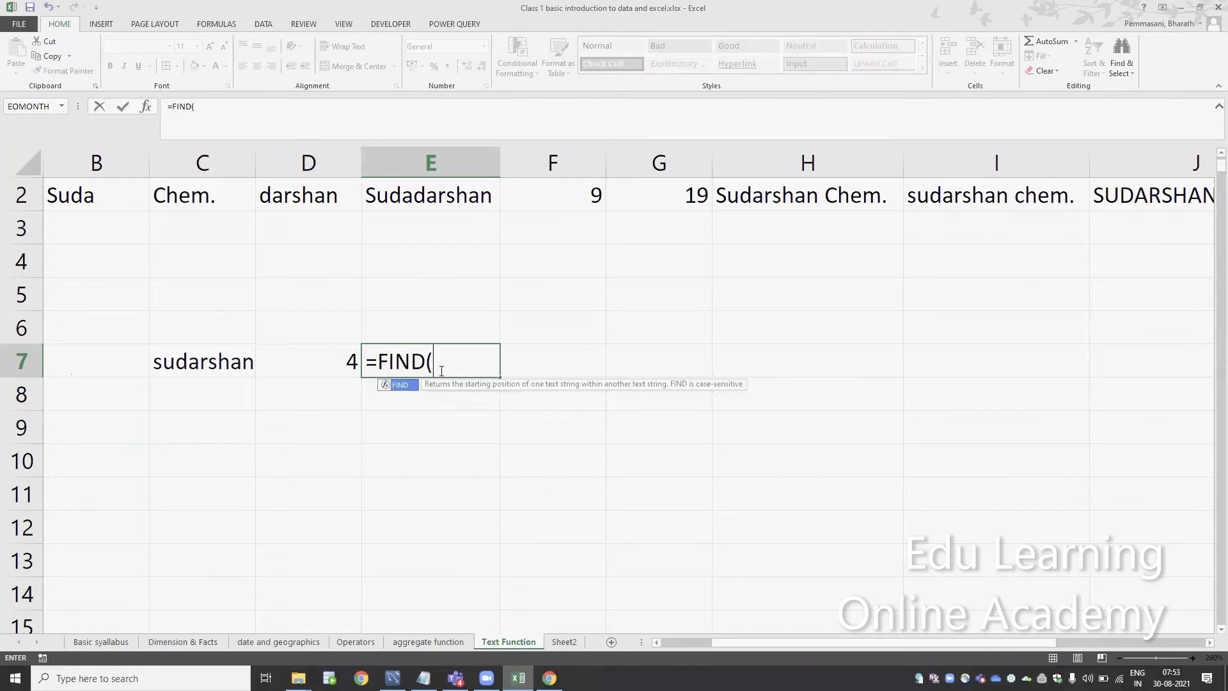
type("\"")
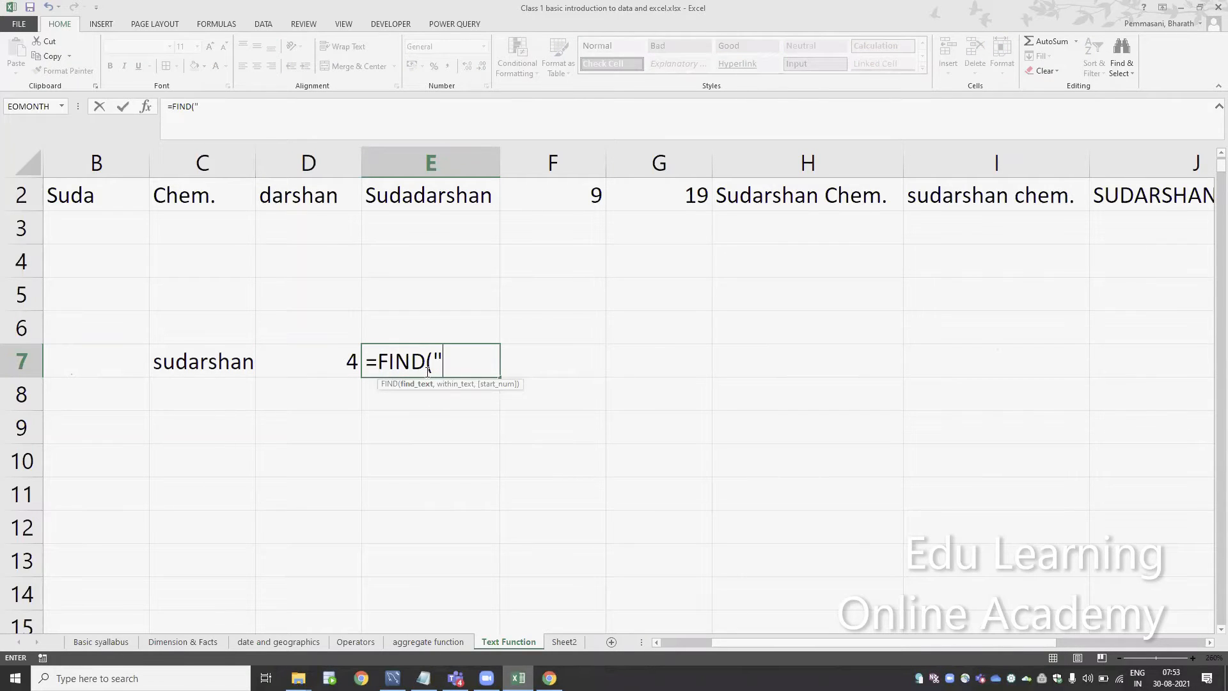
type("a\",")
left_click(213, 362)
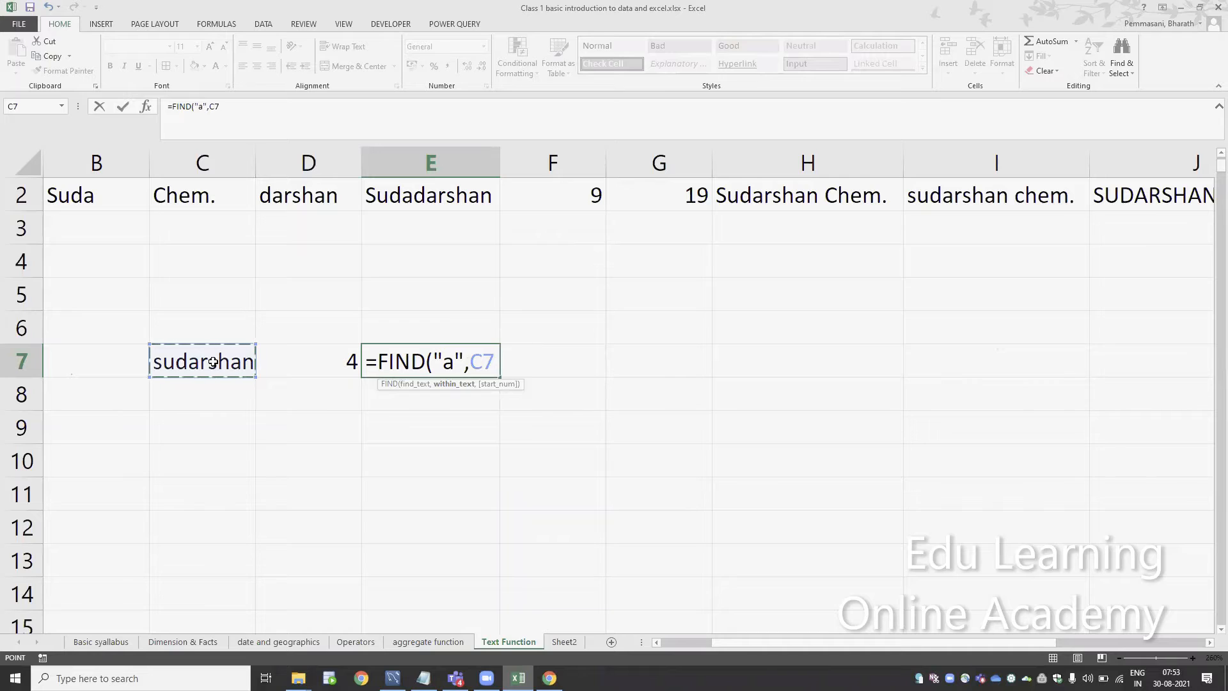
type(",")
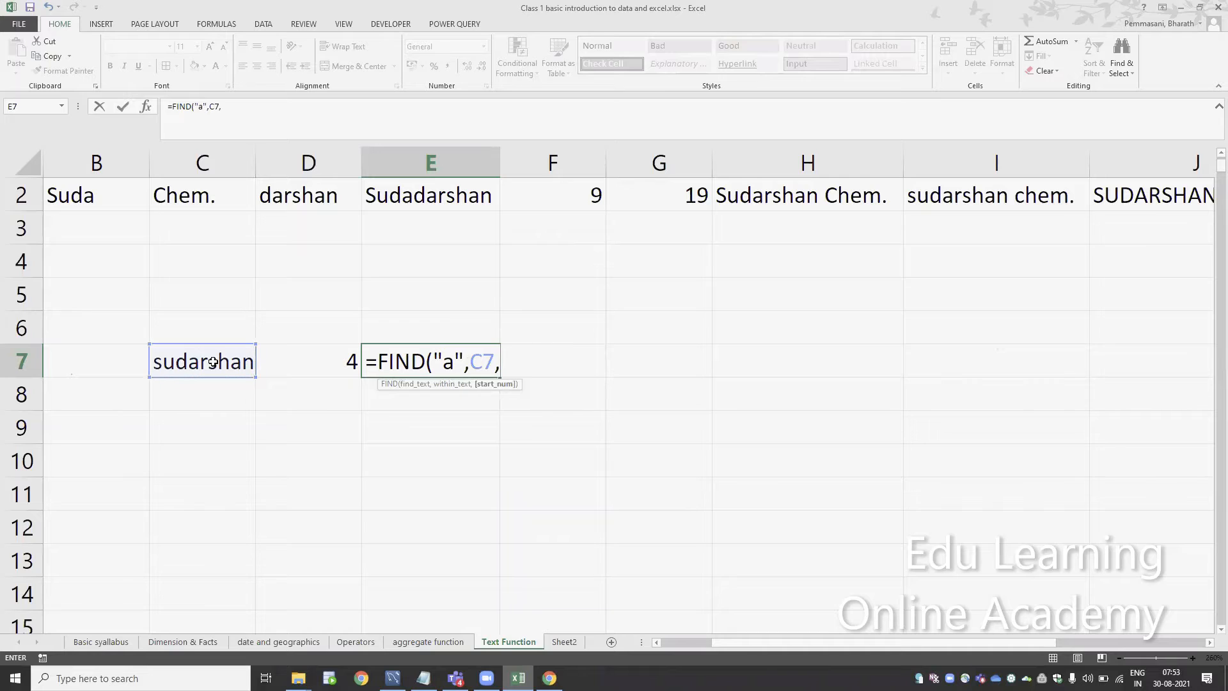
left_click(311, 367)
key("Return")
key("Up")
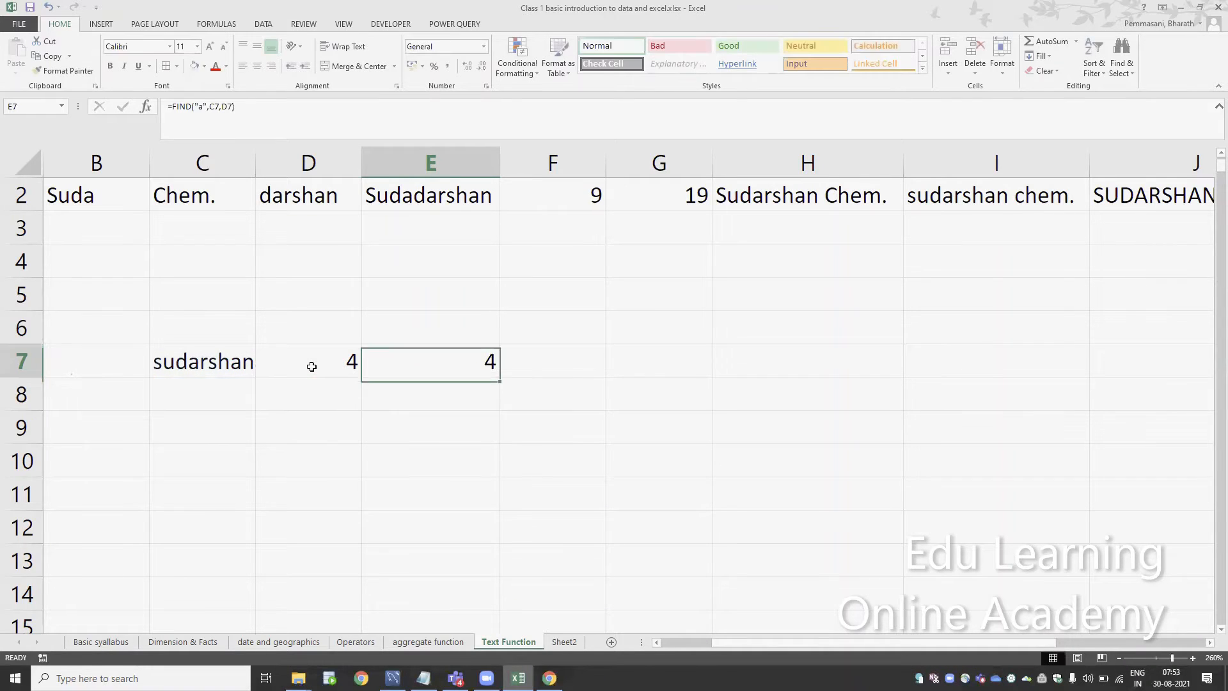
Change the start number in E7 to D7+1, giving =FIND("a",C7,D7+1), to locate the second letter a
key("F2")
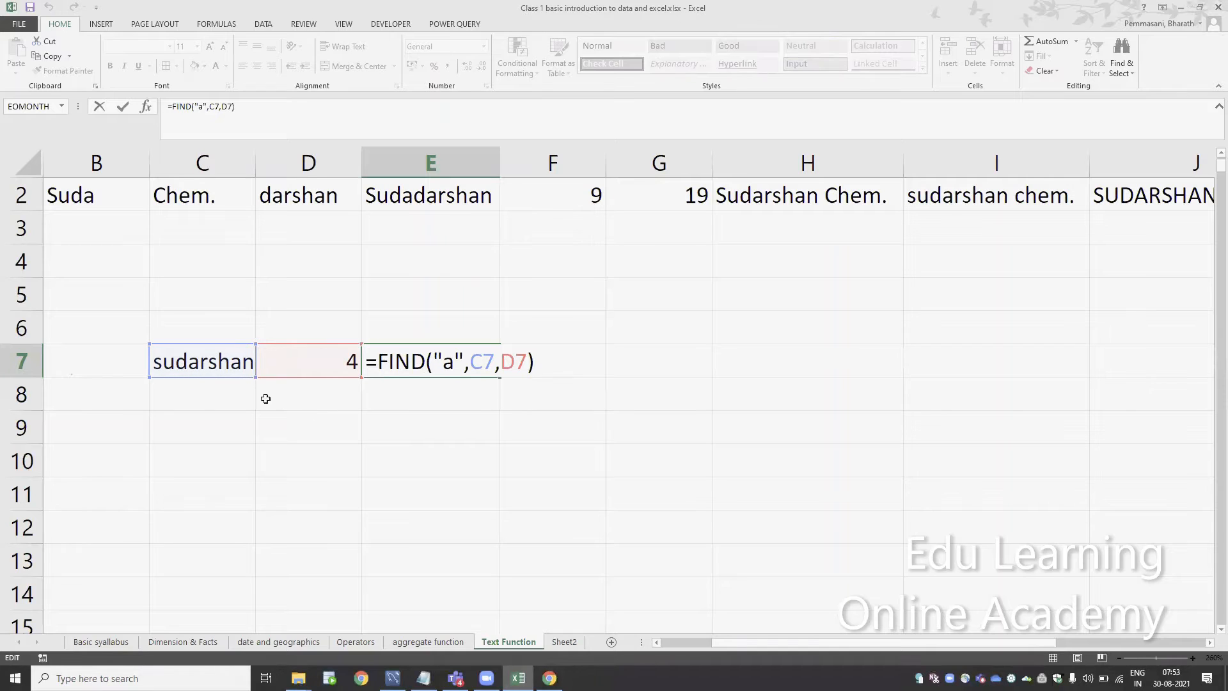
key("BackSpace")
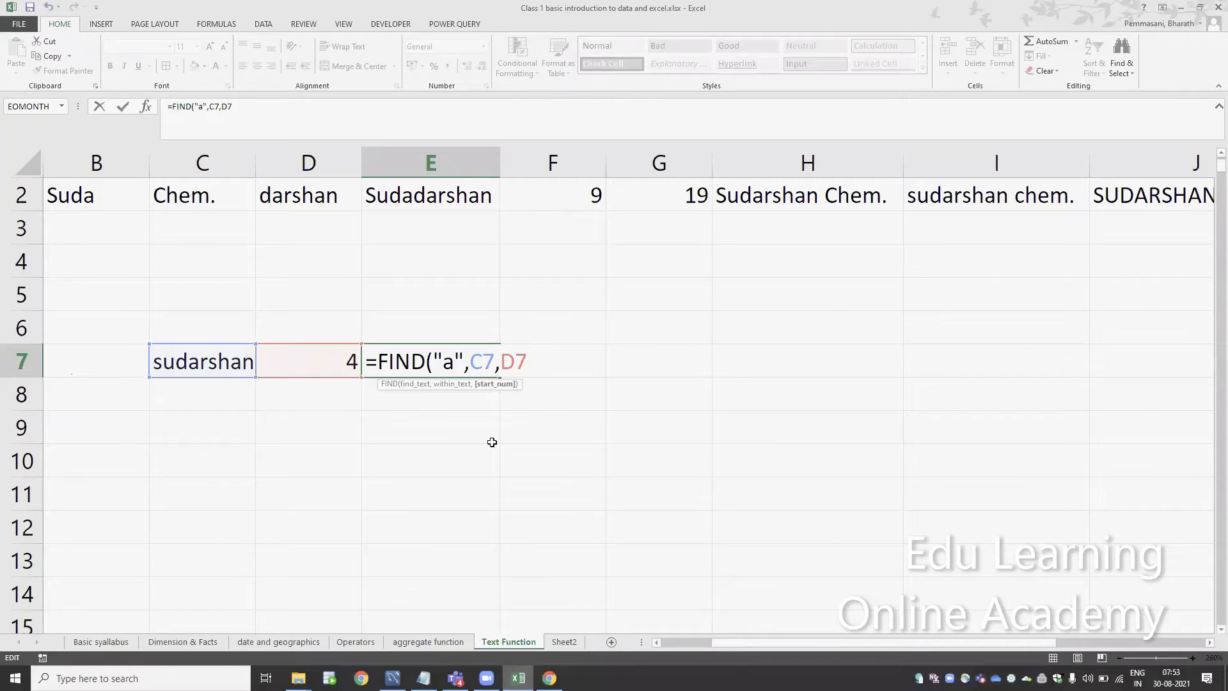
type("+1)")
key("Return")
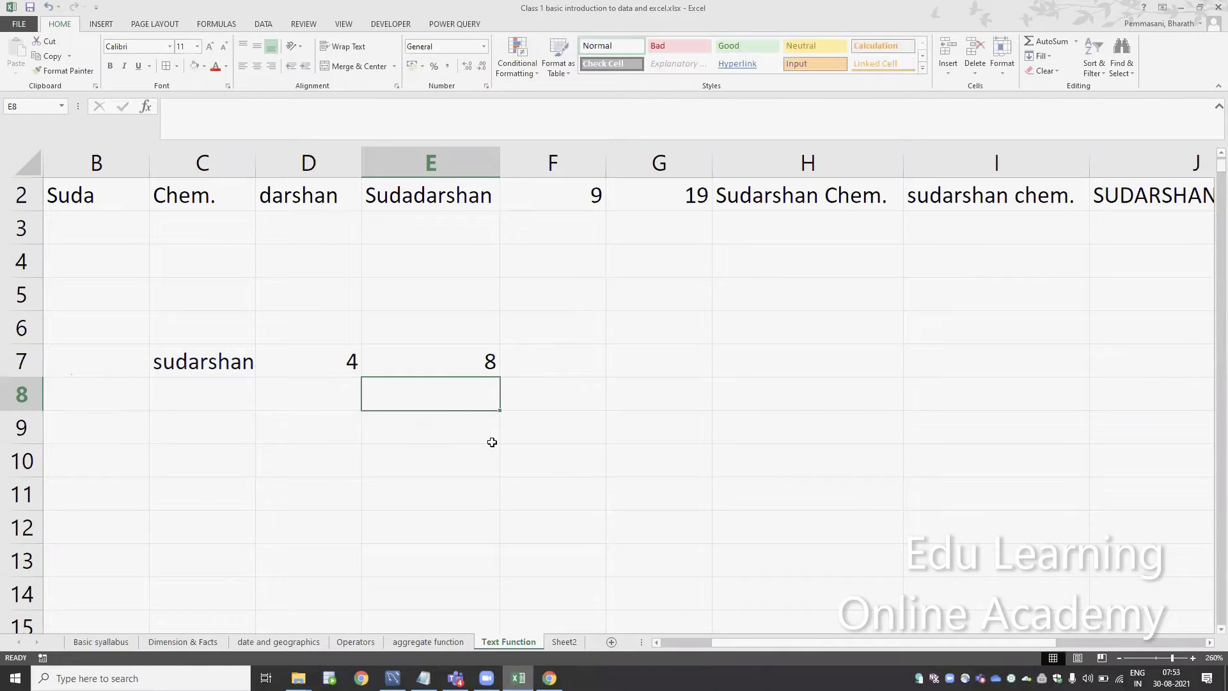
Review the D7 reference in the E7 formula and copy the FIND("a",C7,1) expression from cell D7
left_click(469, 363)
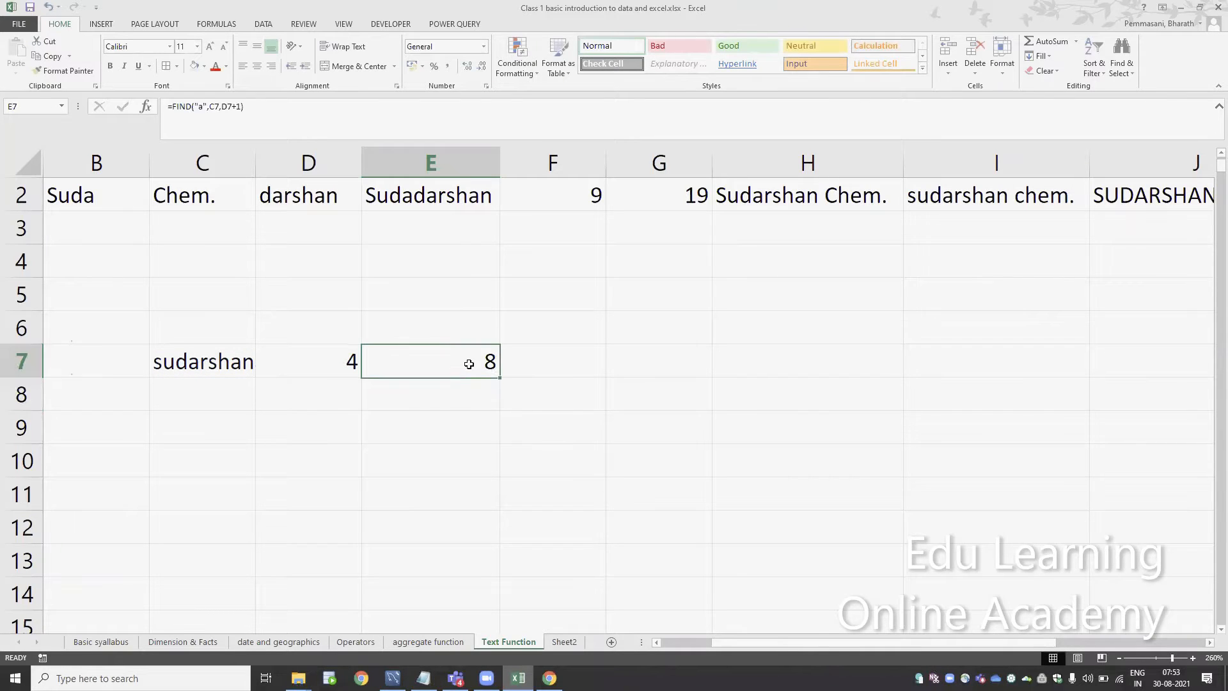
double_click(468, 364)
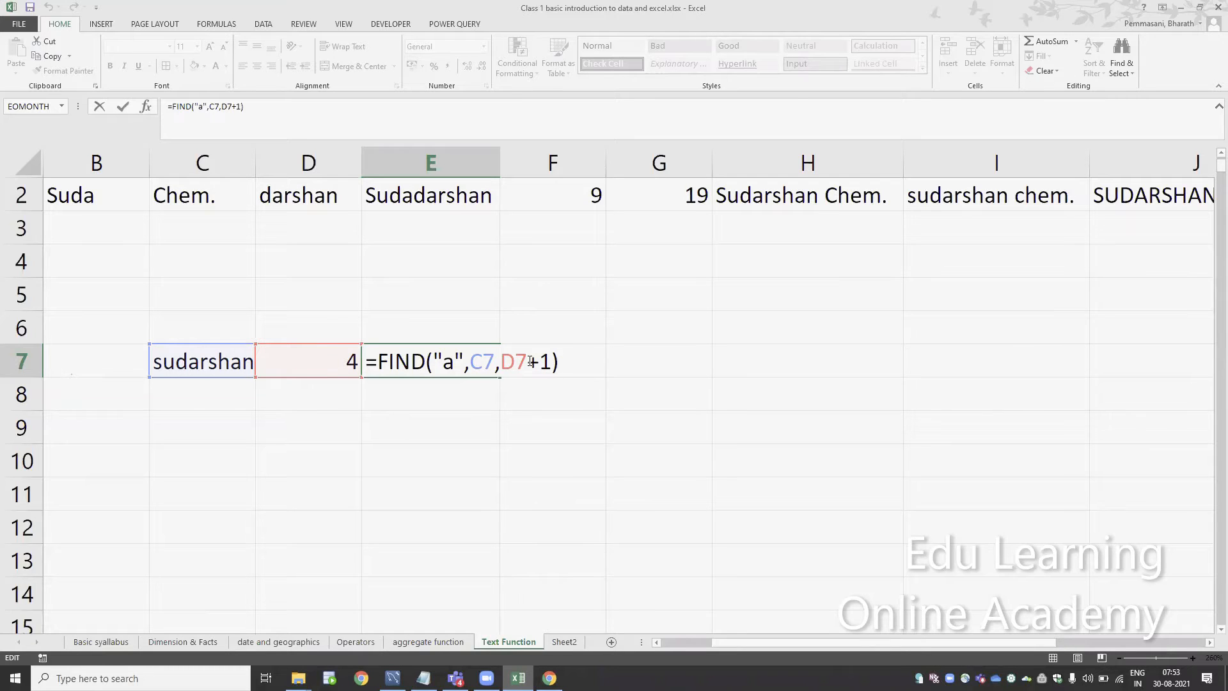
double_click(506, 363)
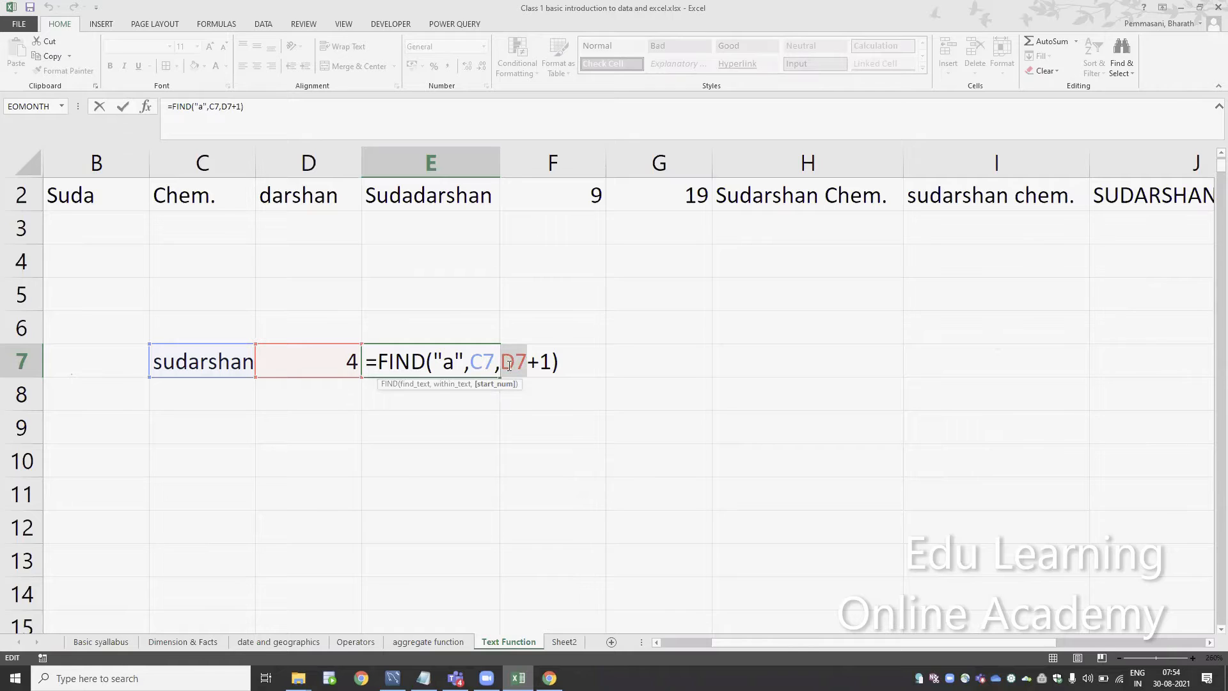
key("ctrl+Return")
left_click(298, 365)
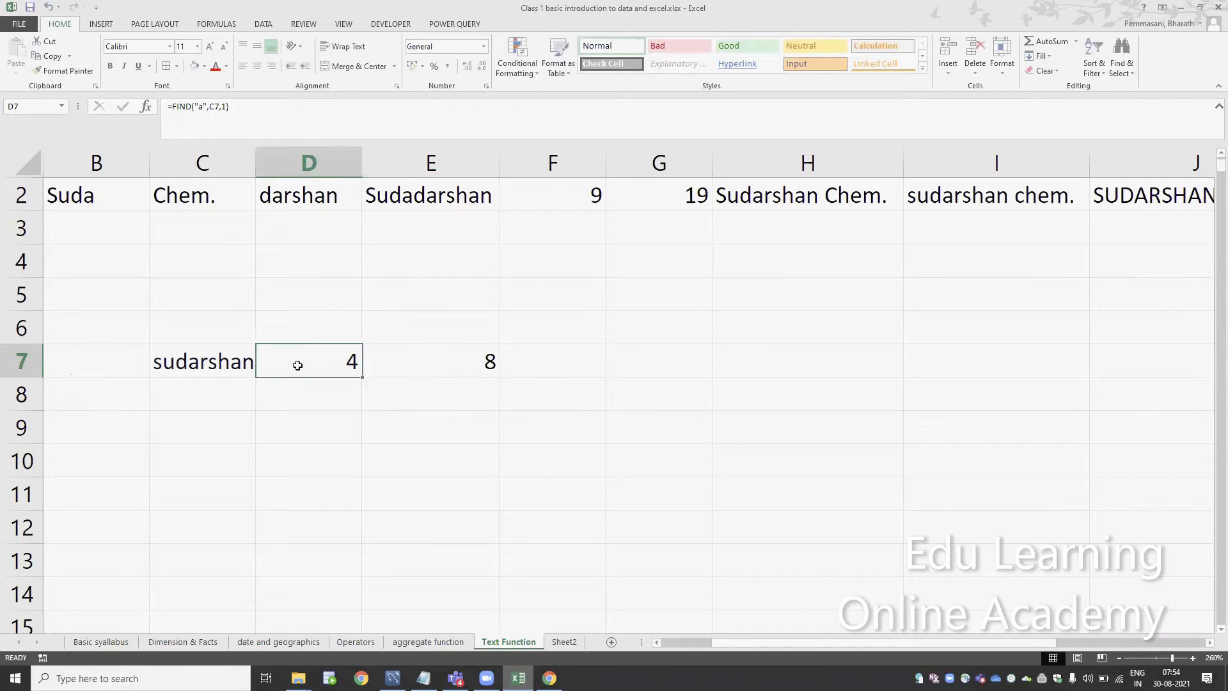
double_click(298, 365)
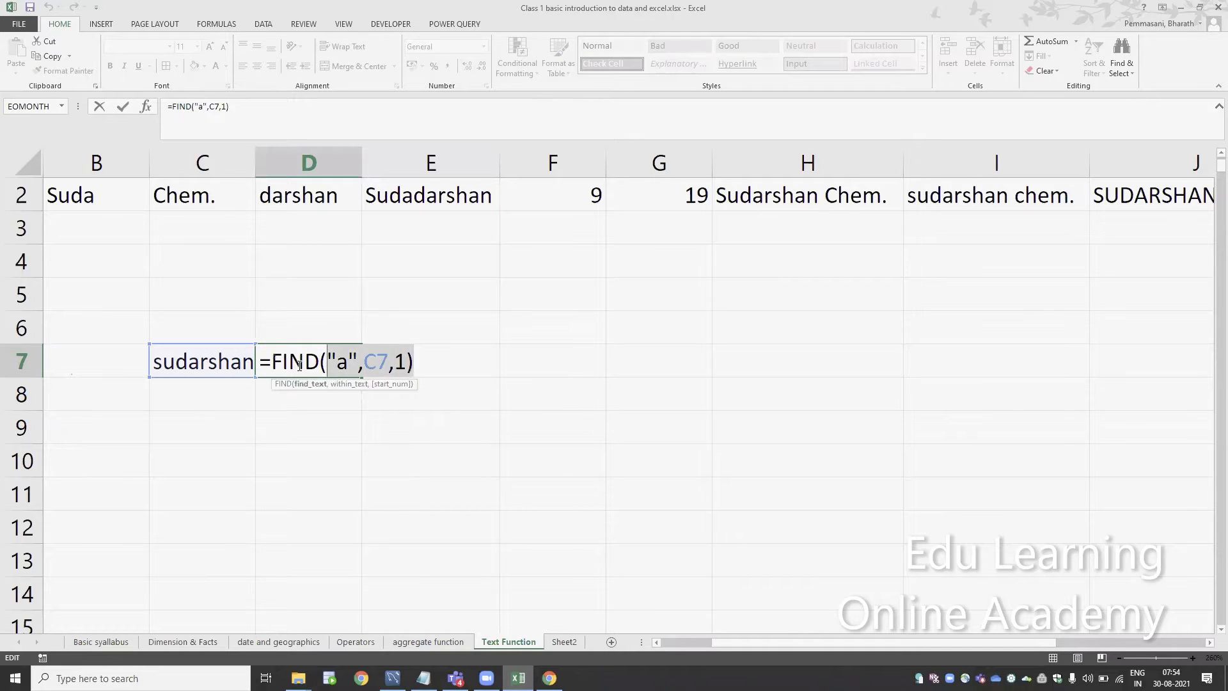
key("ctrl+Return")
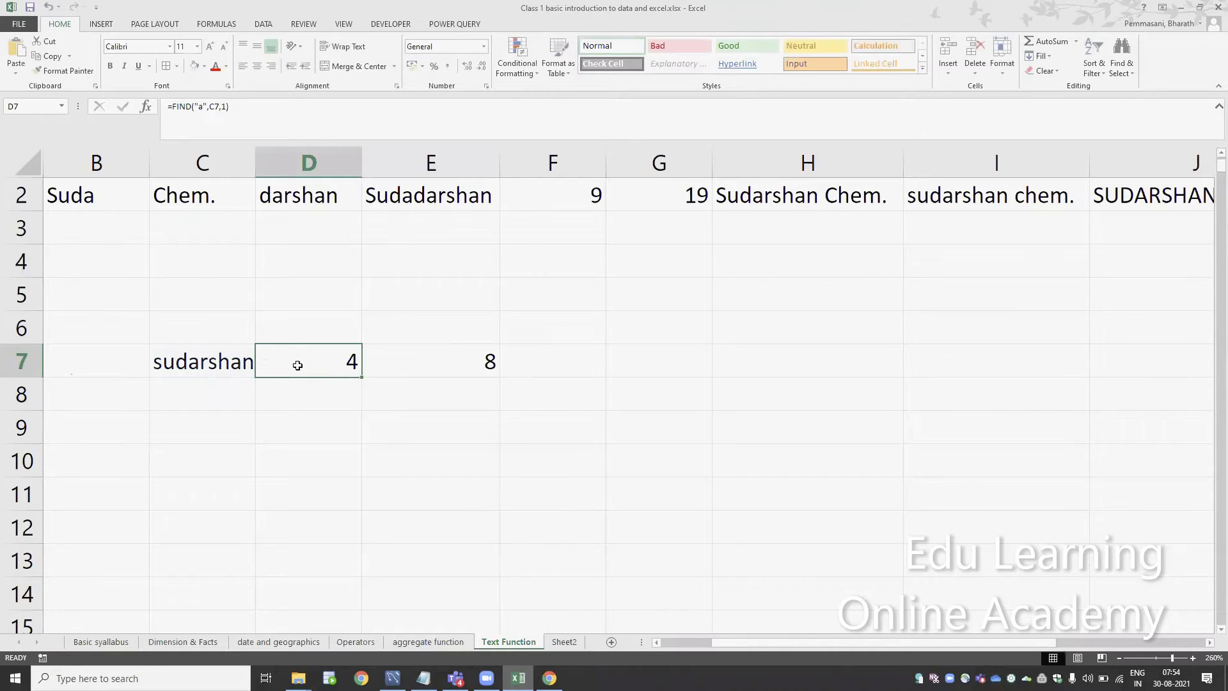
Replace the D7 reference in E7 with the copied expression, giving =FIND("a",C7,FIND("a",C7,1)+1)
left_click(410, 371)
double_click(410, 370)
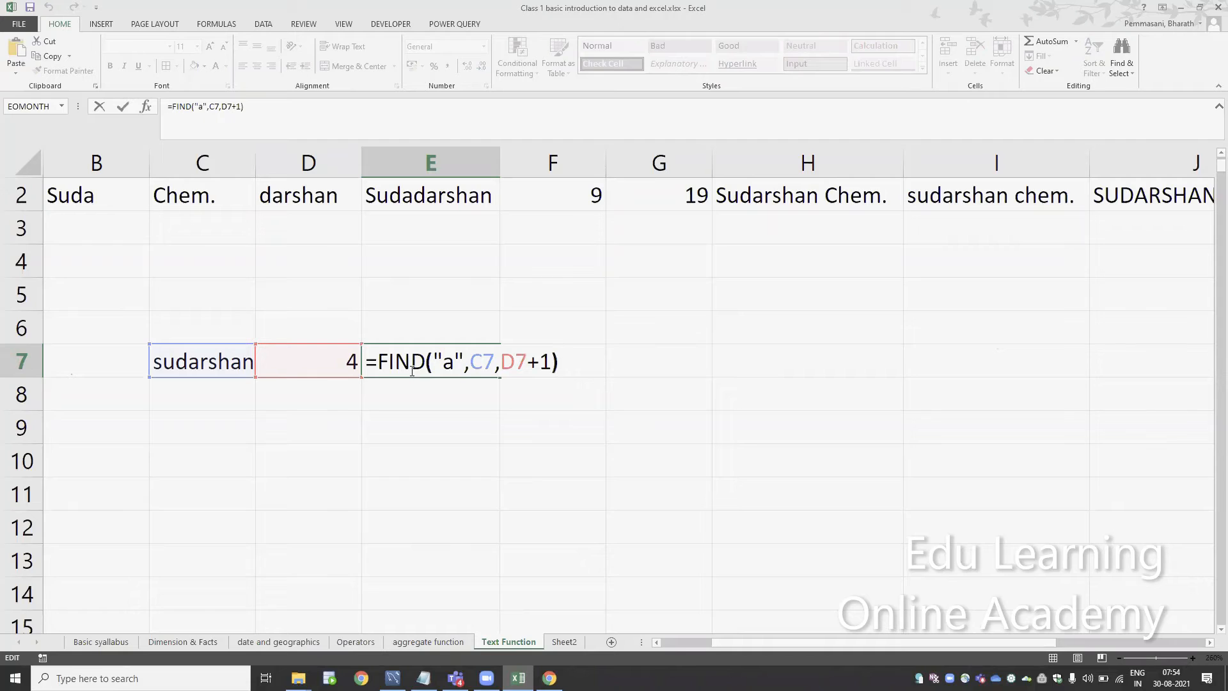
key("Left")
key("Left")
key("Left")
key("shift+Left")
key("shift+Left")
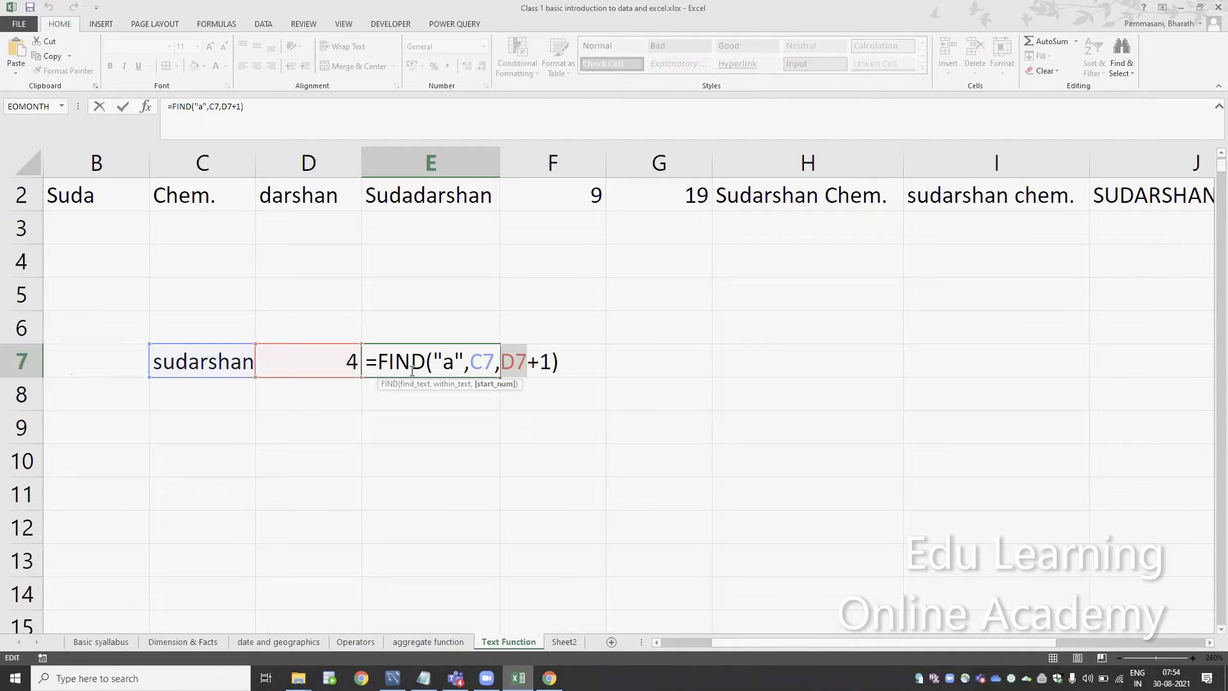
type("FIND(\"a\",C7,1)")
key("Return")
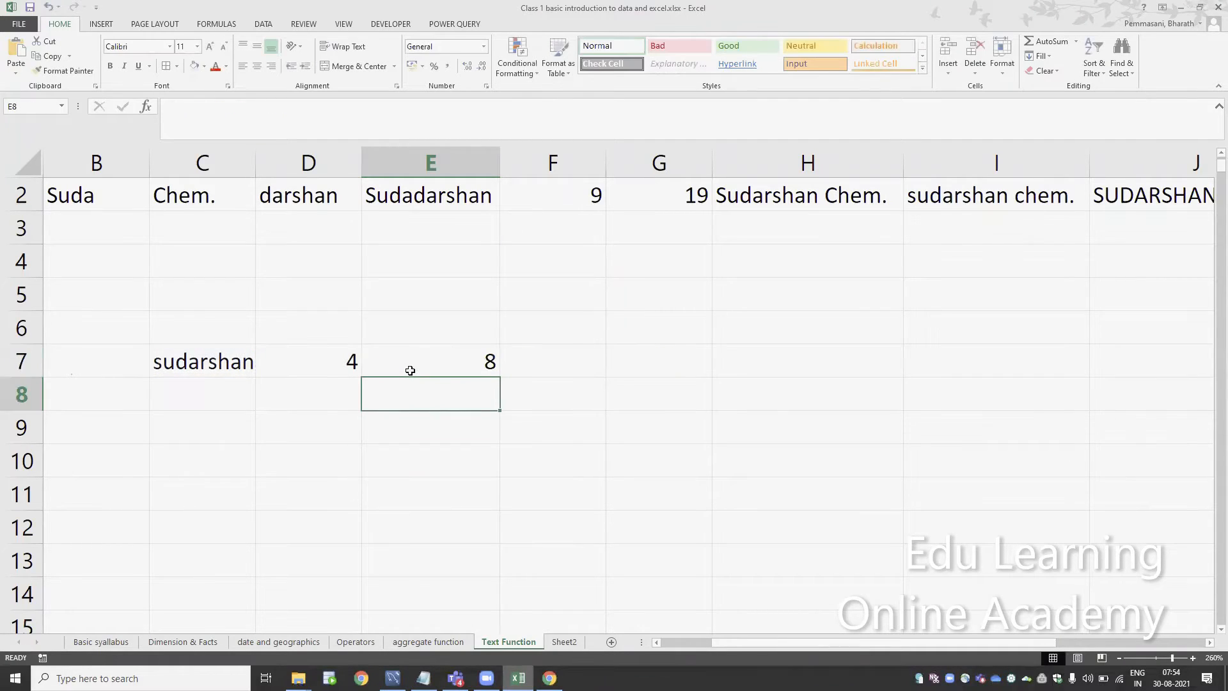
Clear the helper formula in D7 and review the nested FIND formula in E7
key("Up")
key("Left")
key("Delete")
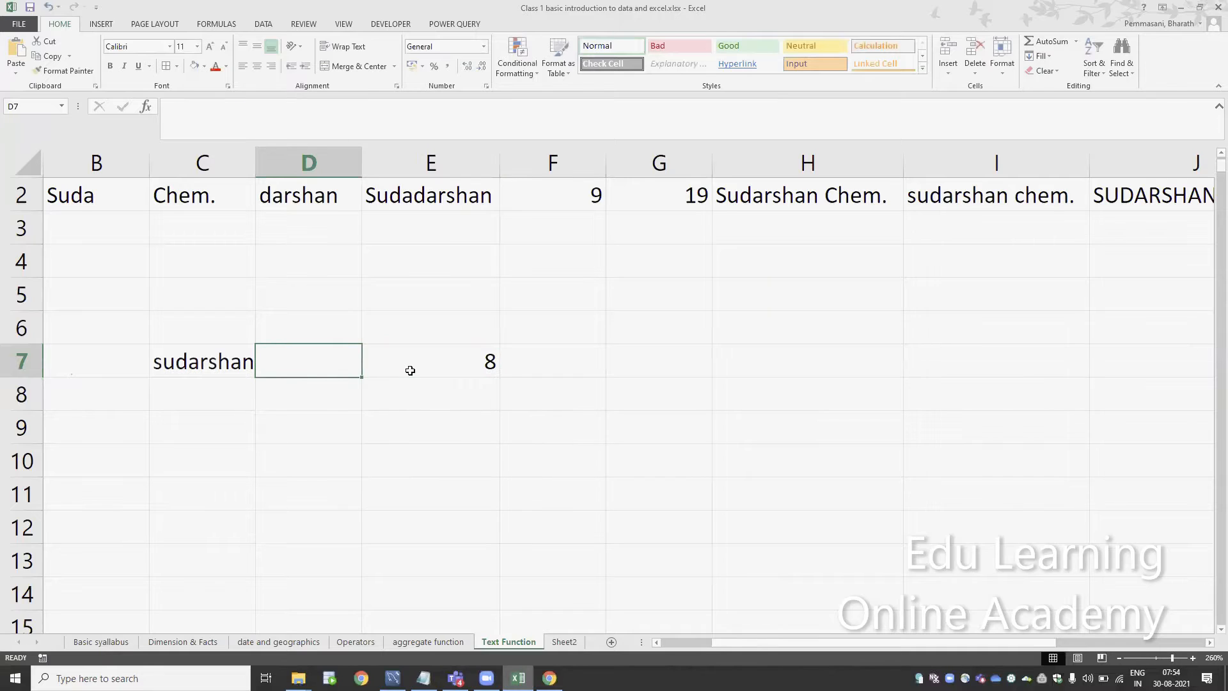
key("Right")
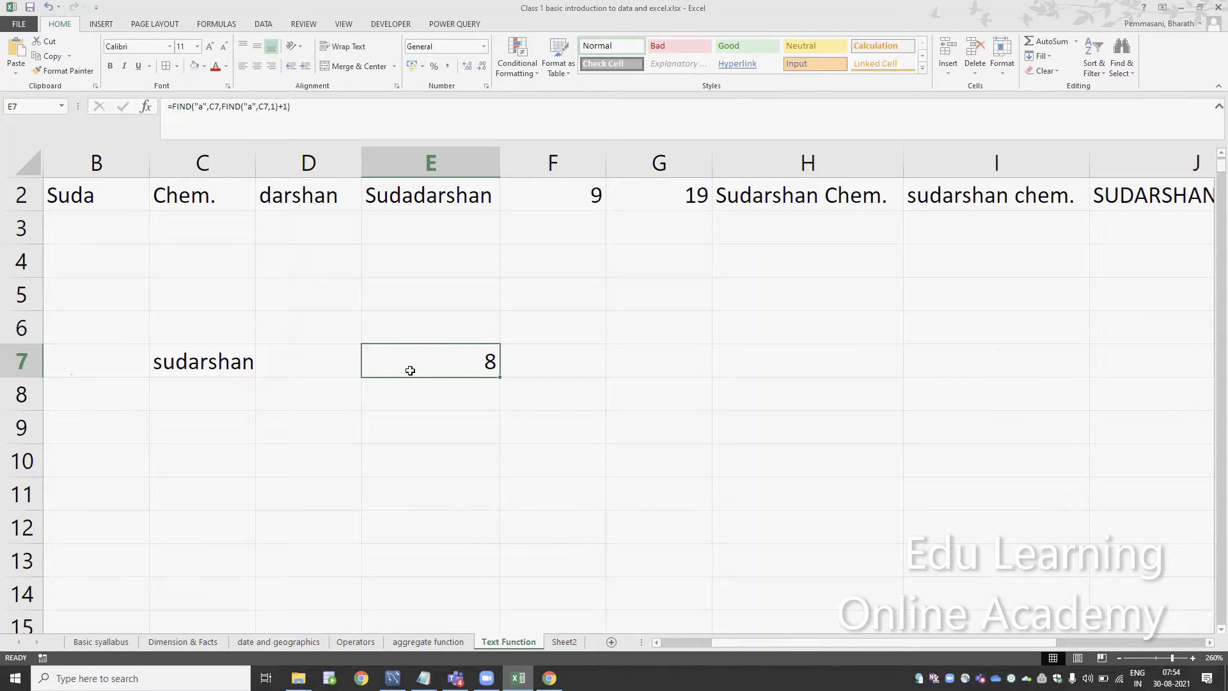
double_click(410, 370)
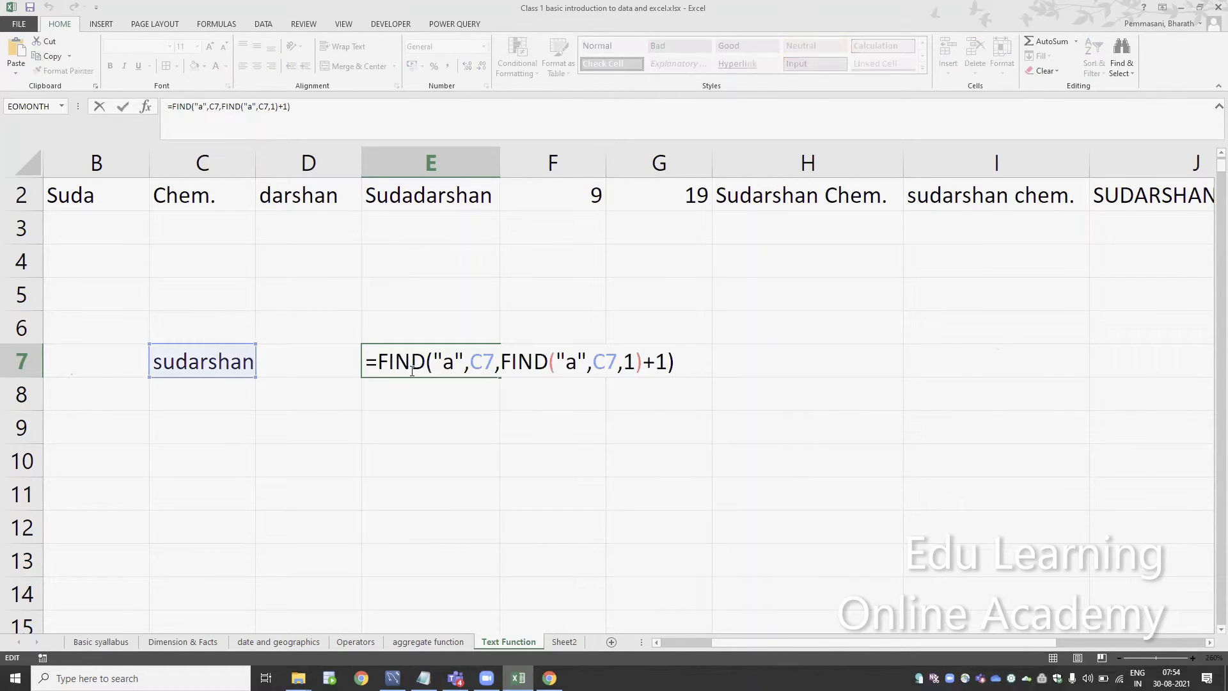
key("Escape")
Delete the nested formula in E7 and the sample text in C7, and return to cell A1
key("Delete")
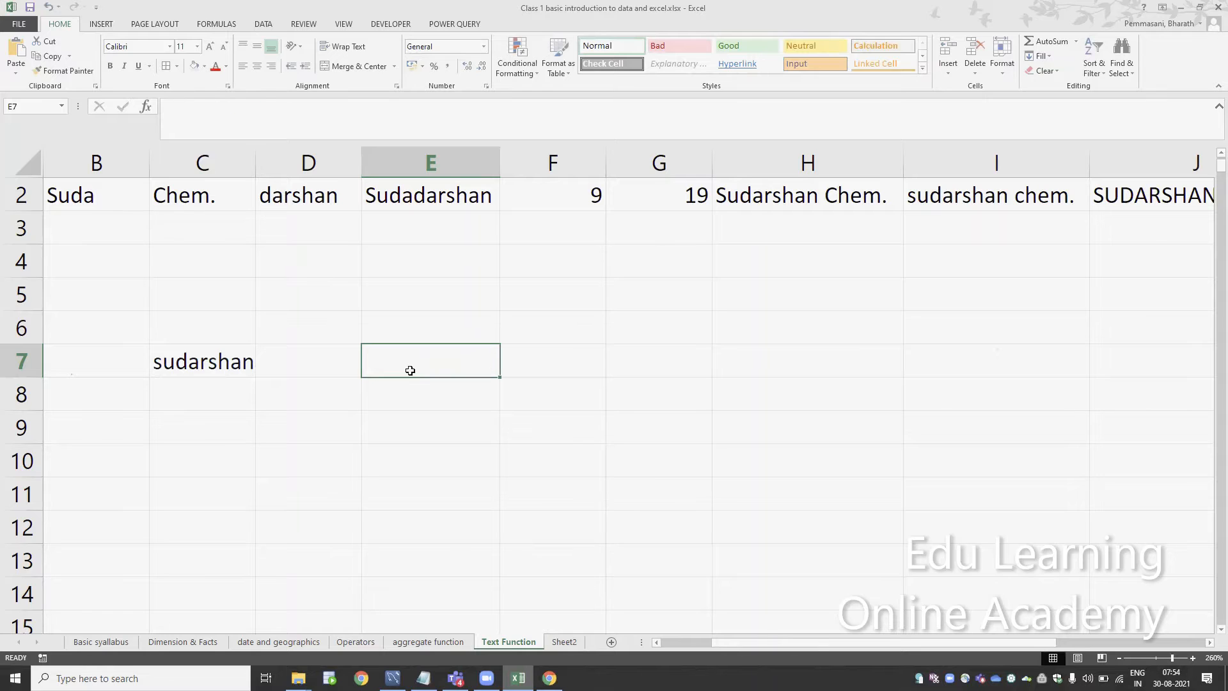
key("Left")
key("Left")
key("Delete")
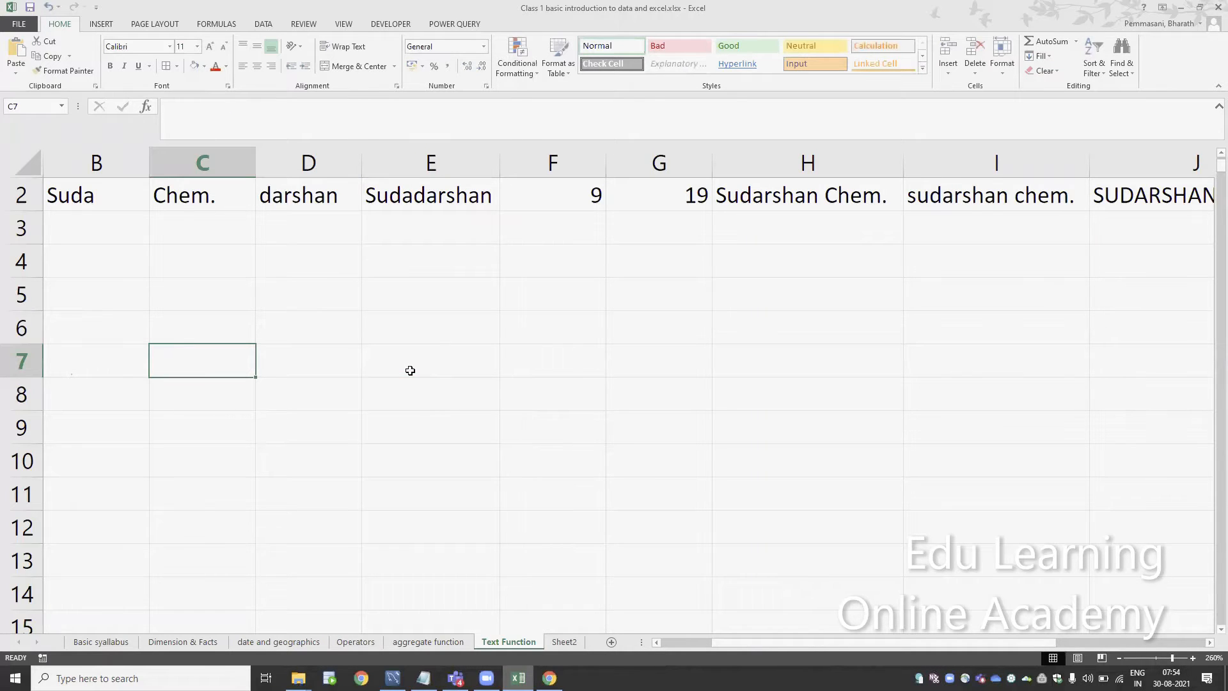
key("Left")
key("Left")
key("ctrl+Home")
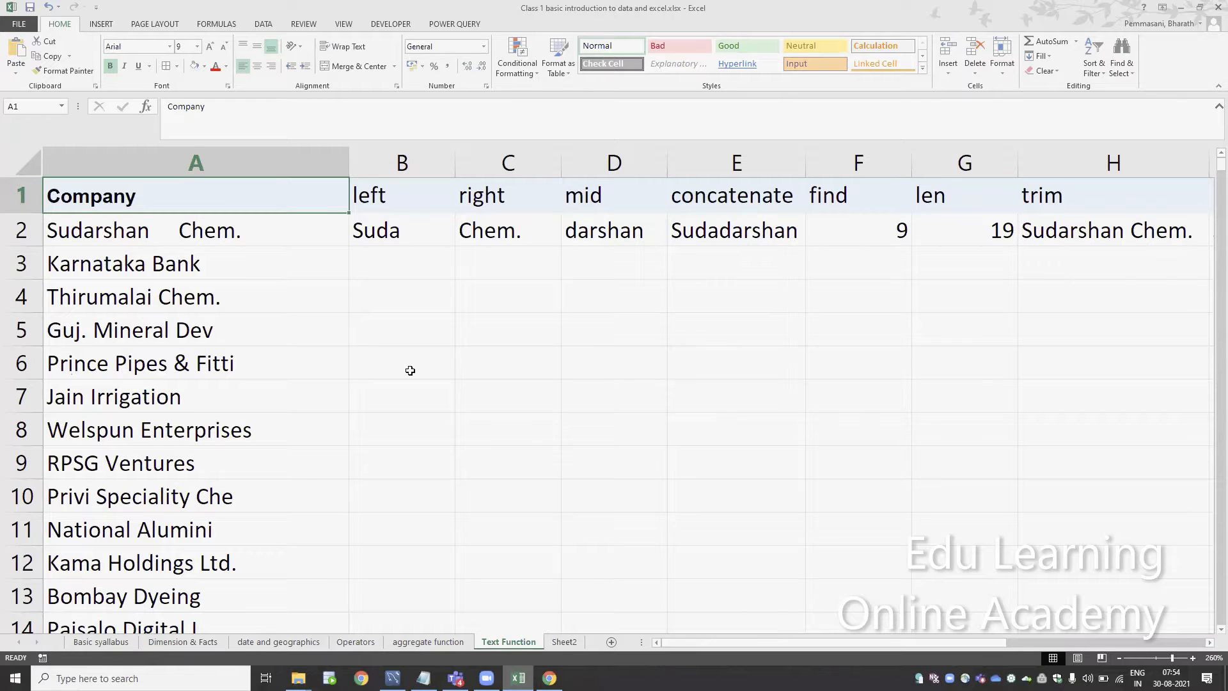
Change the search text of the FIND formula in F2 to a space, giving =FIND(" ",A2,1)
left_click(522, 368)
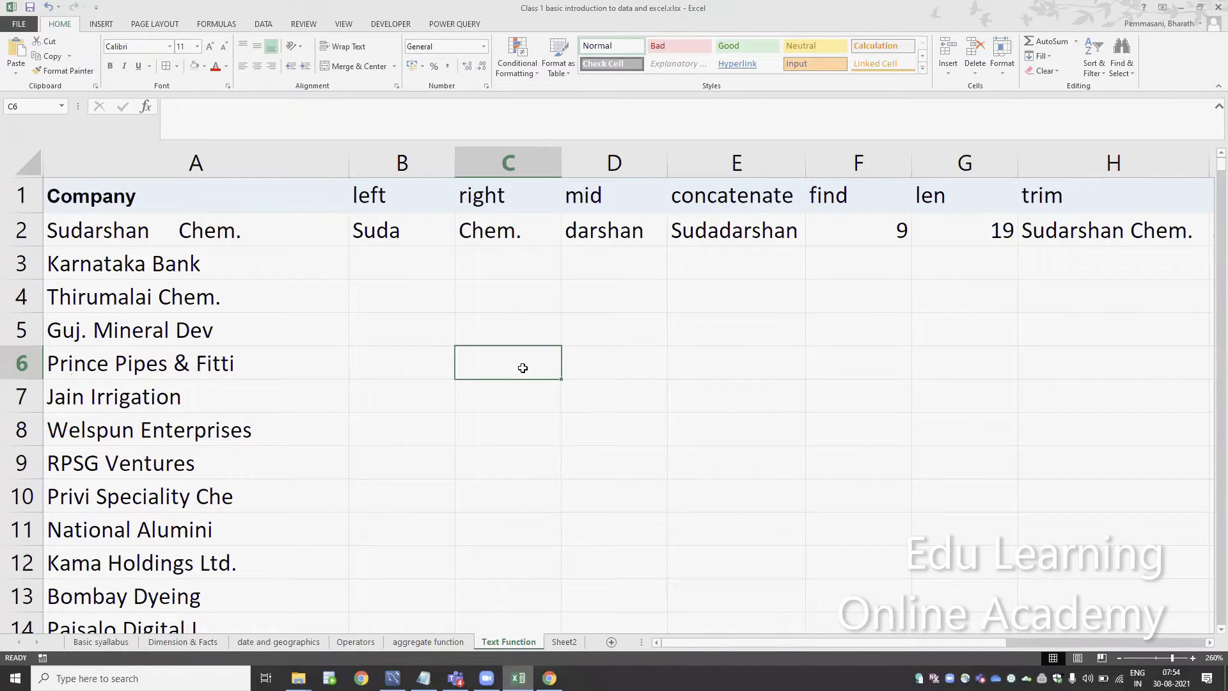
left_click(873, 228)
double_click(873, 228)
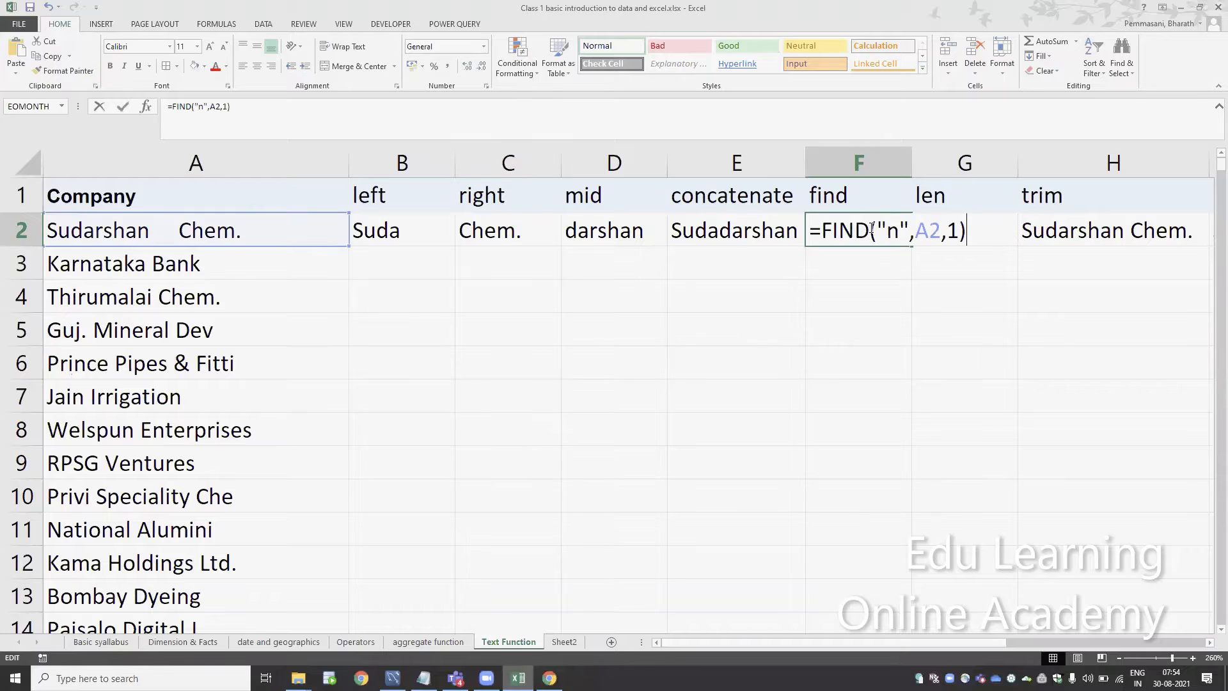
key("Left")
key("Left")
key("Left")
key("Left")
key("Left")
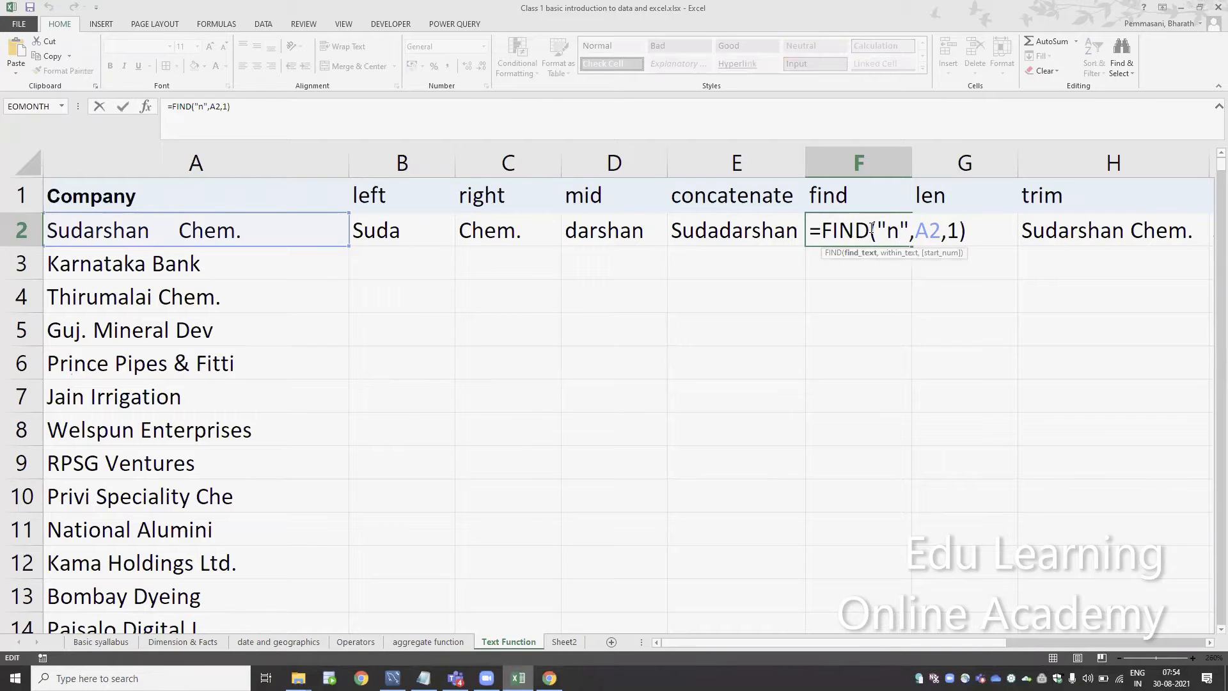
key("BackSpace")
key("Return")
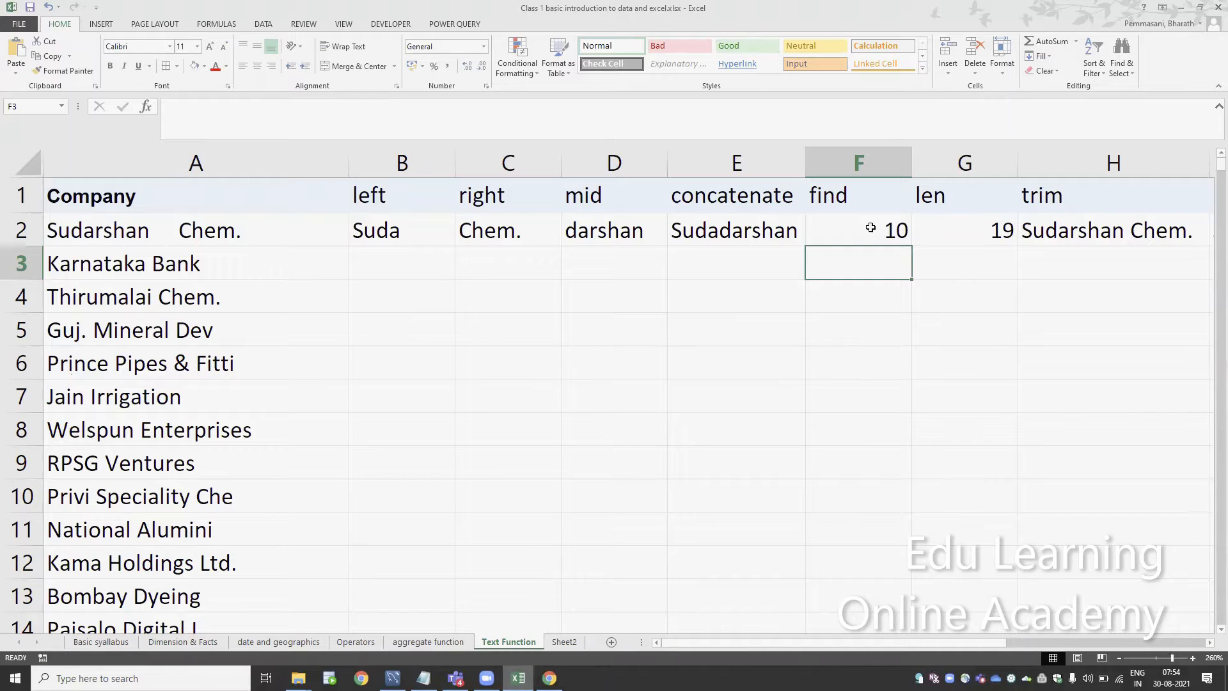
Review the space search text in the FIND formula in F2 and leave the formula as it is
left_click(871, 227)
double_click(871, 228)
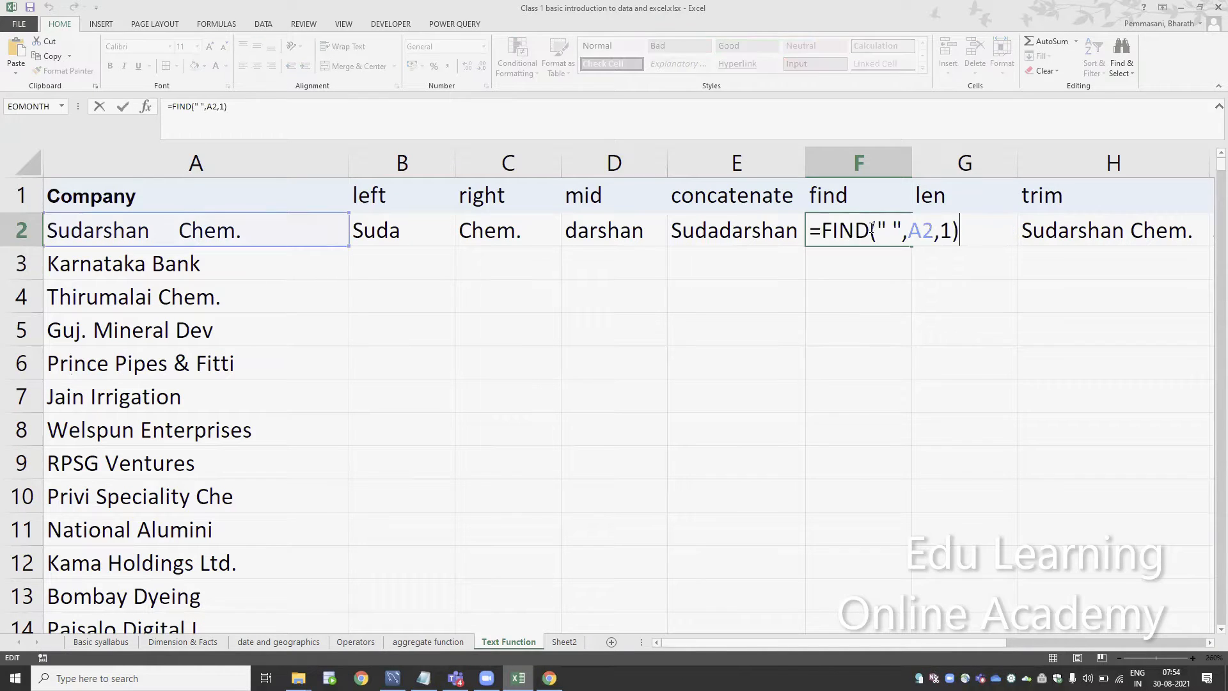
key("Left")
key("Left")
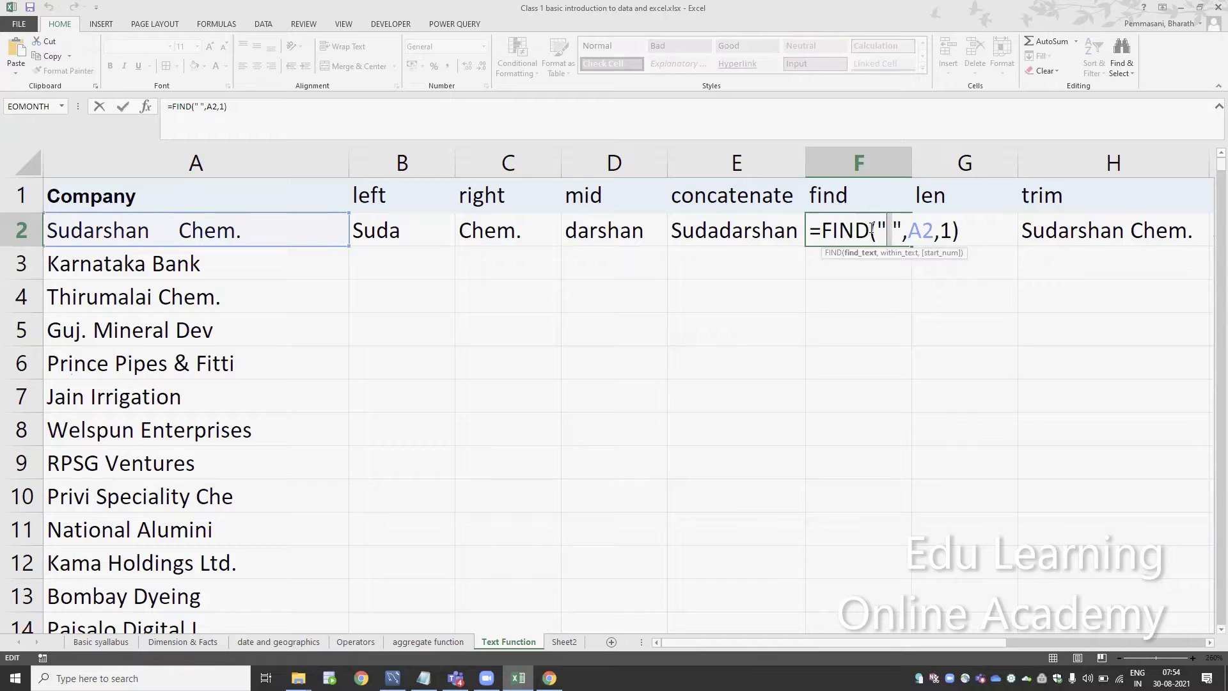
key("Return")
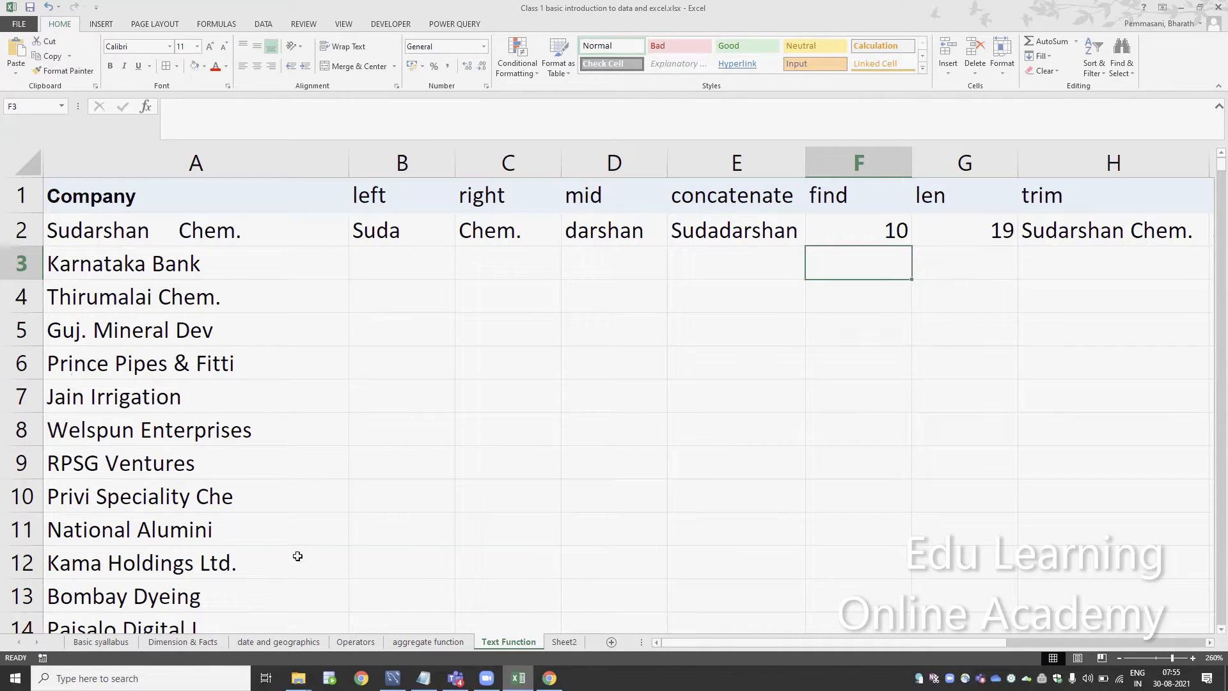
Open the empty Sheet2 and enlarge its view to 170%
left_click(567, 645)
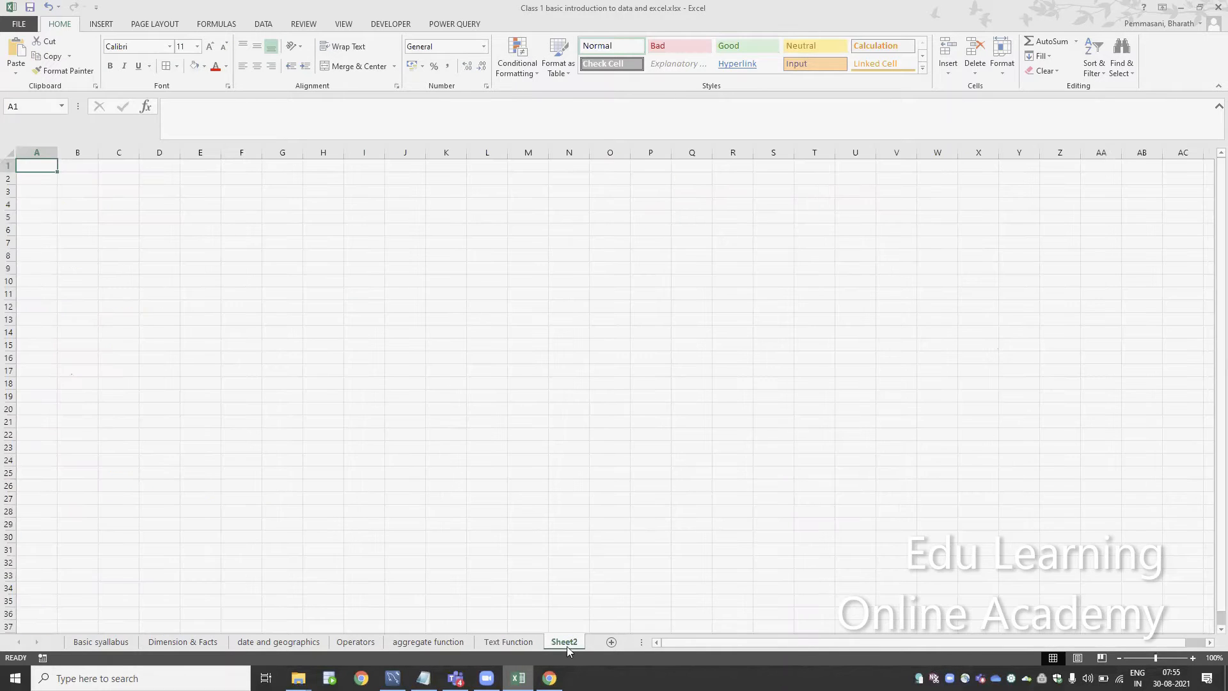
left_click(1193, 657)
left_click(1193, 657)
left_click(1194, 658)
left_click(1194, 658)
left_click(1193, 658)
left_click(1194, 658)
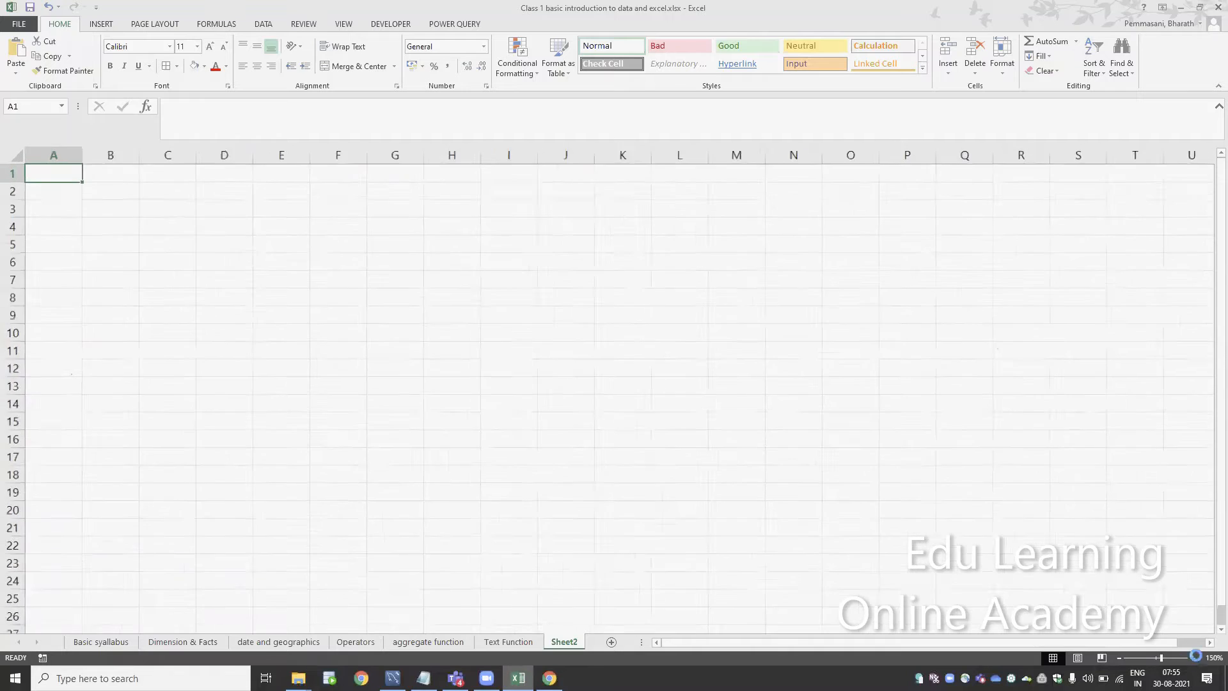
left_click(1194, 658)
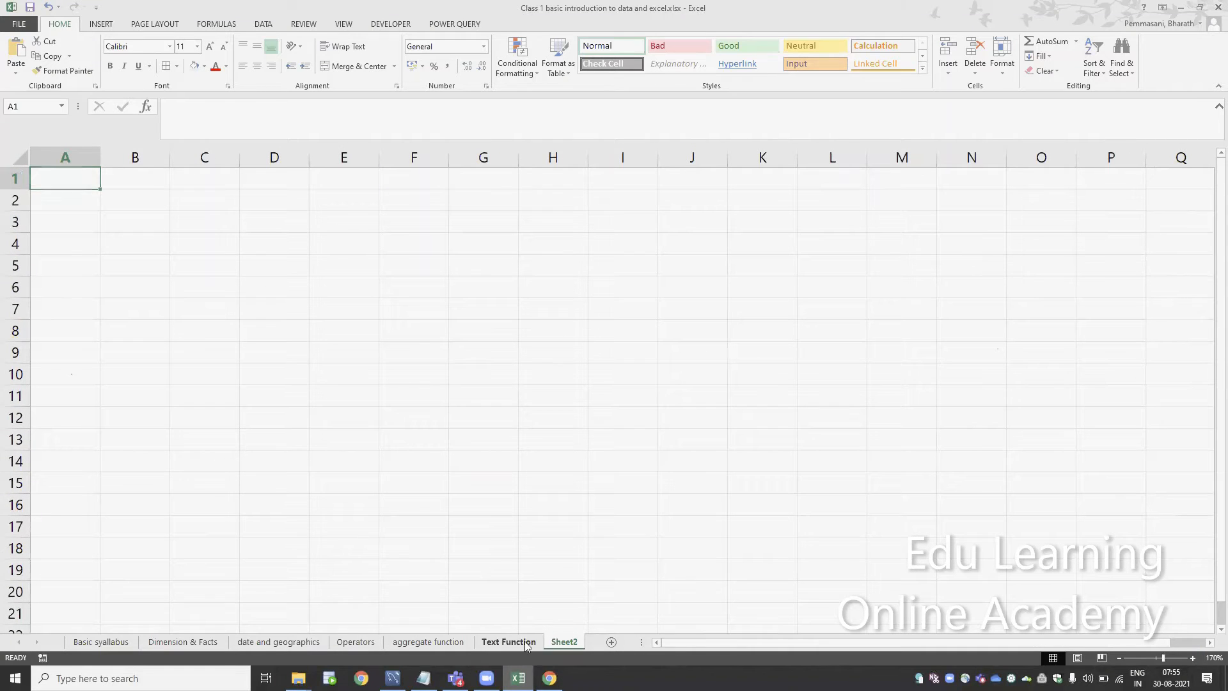
Return to the Text Function sheet and highlight the empty practice range B3:G10
left_click(525, 640)
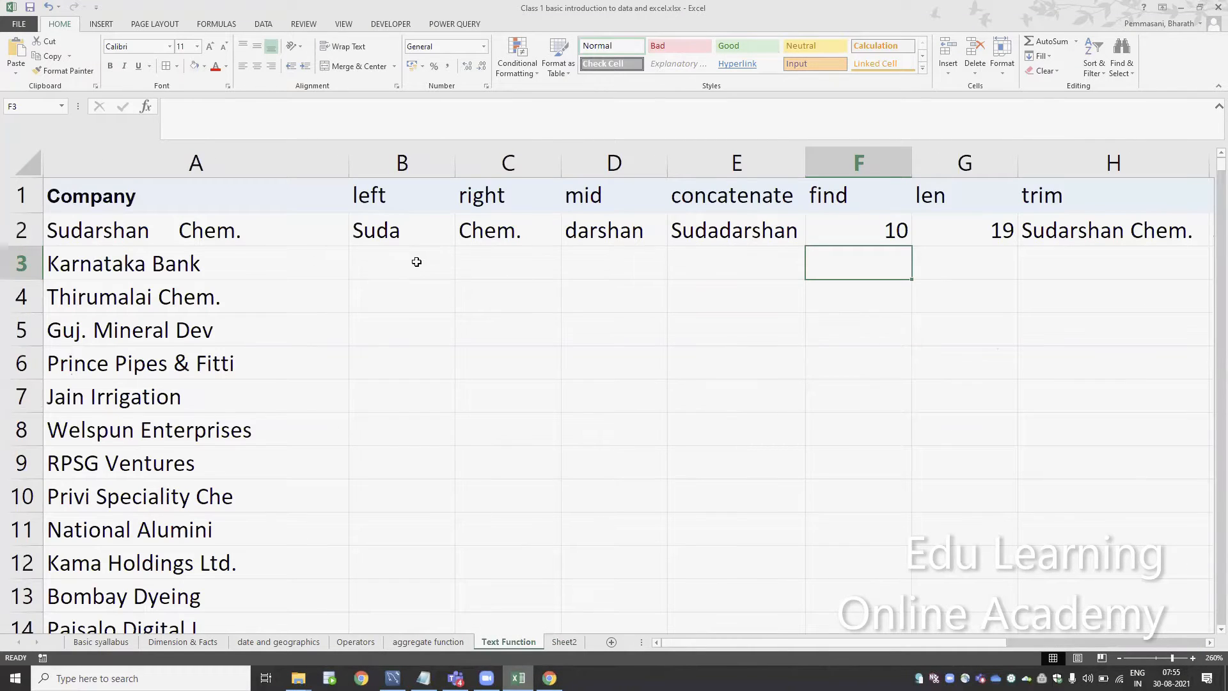
left_click_drag(414, 263, 991, 483)
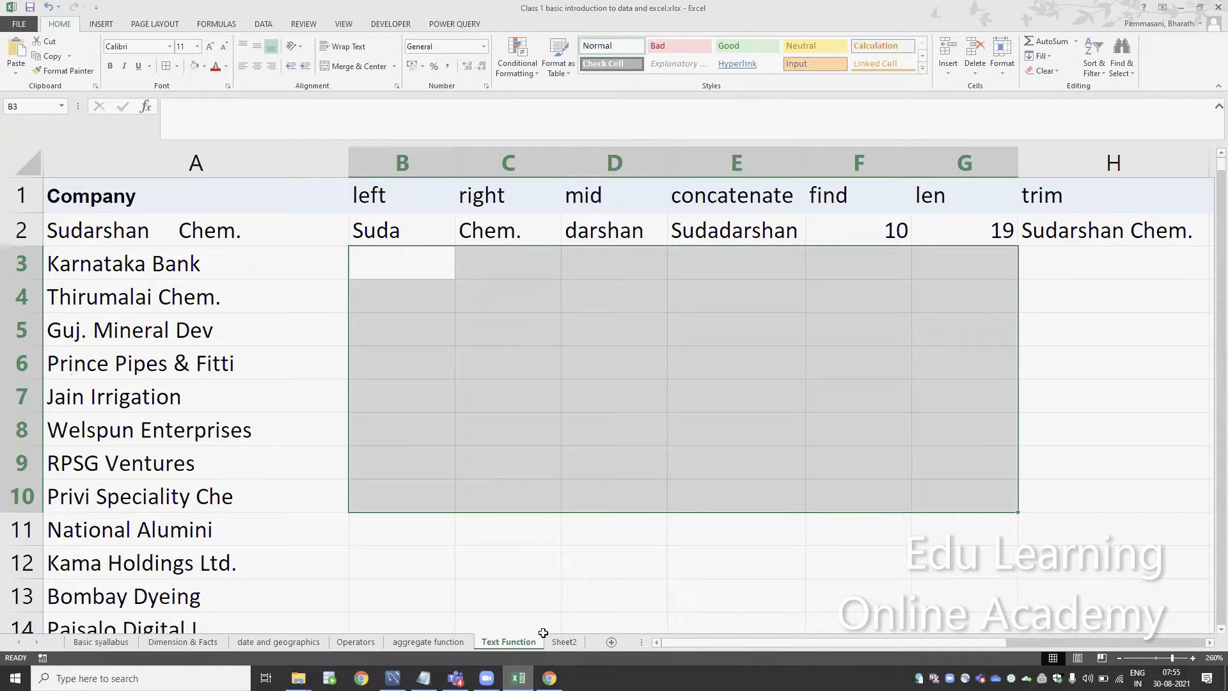
Rename Sheet2 as "Relative - absolute - mixed"
left_click(560, 641)
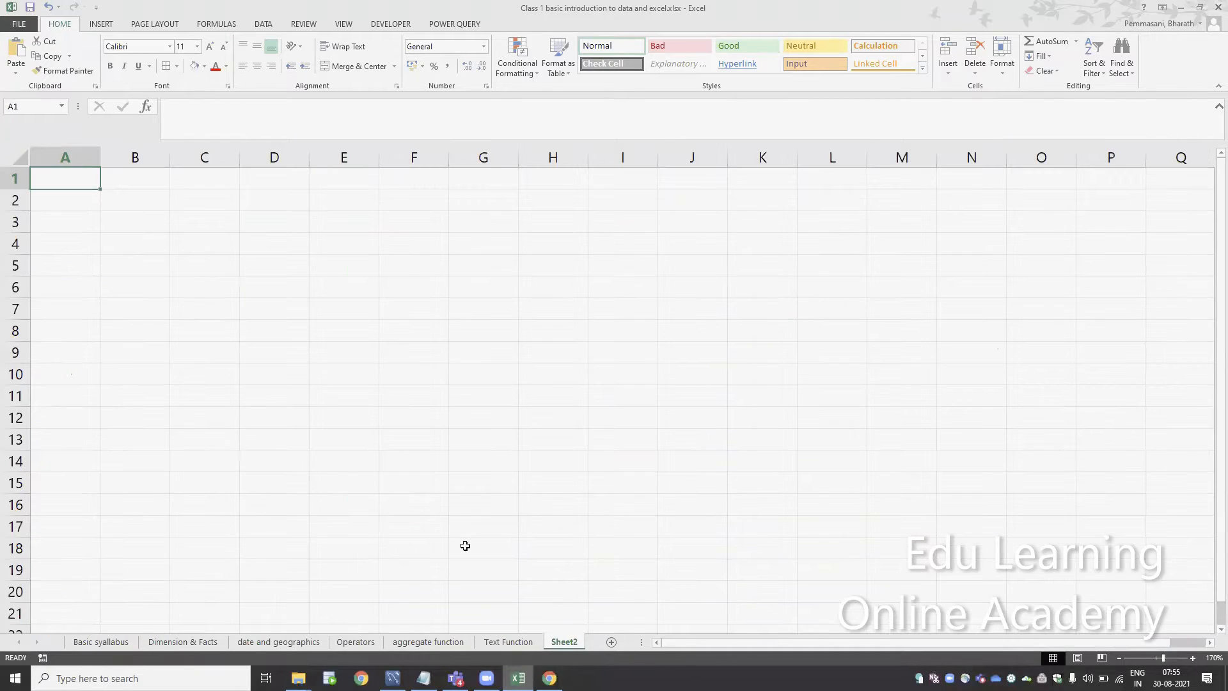
double_click(564, 641)
type("Rel")
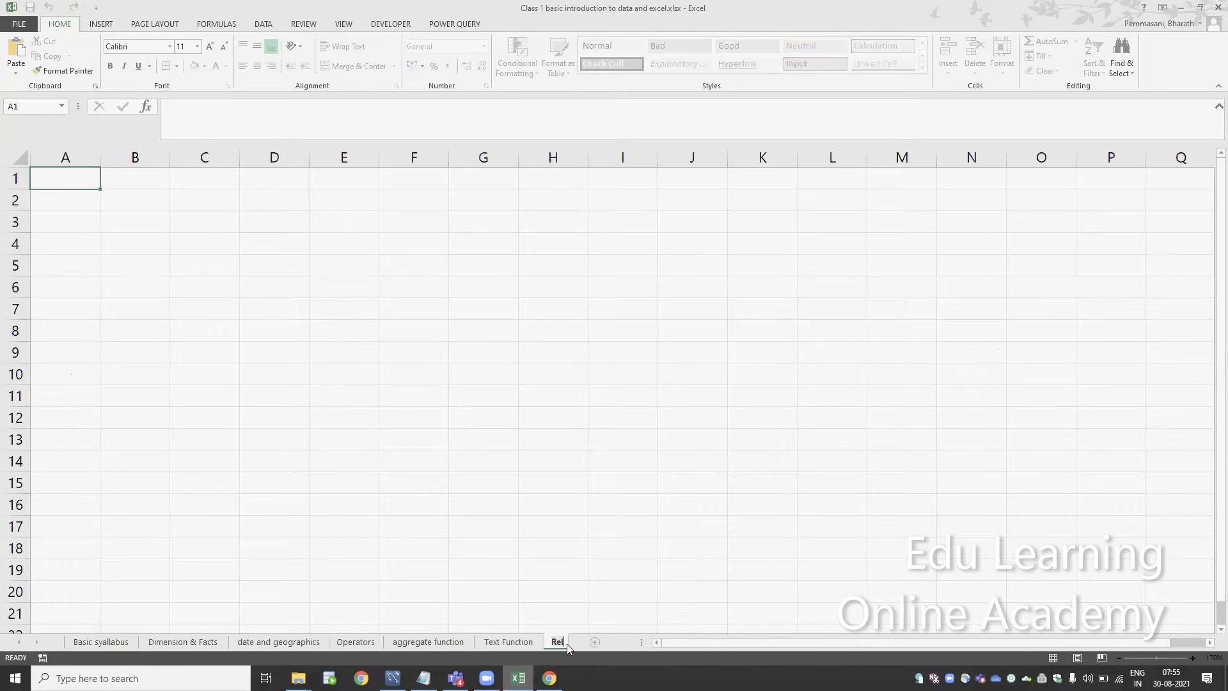
type("ative refr")
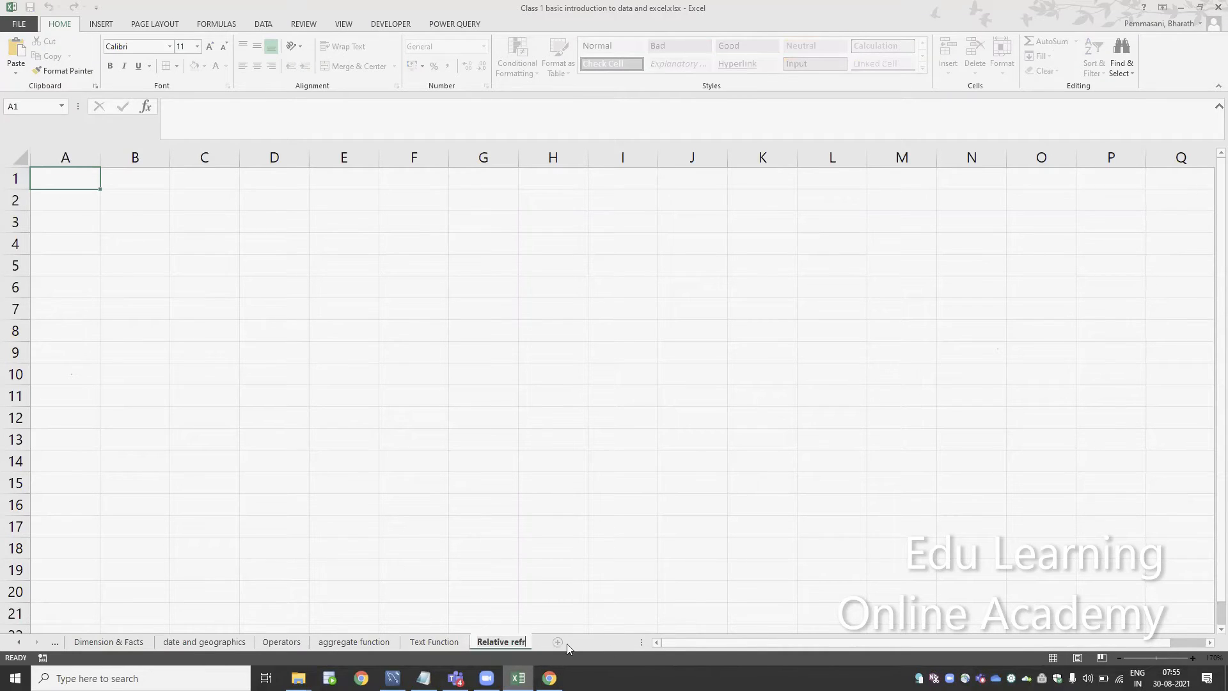
type("ence - absolute -m")
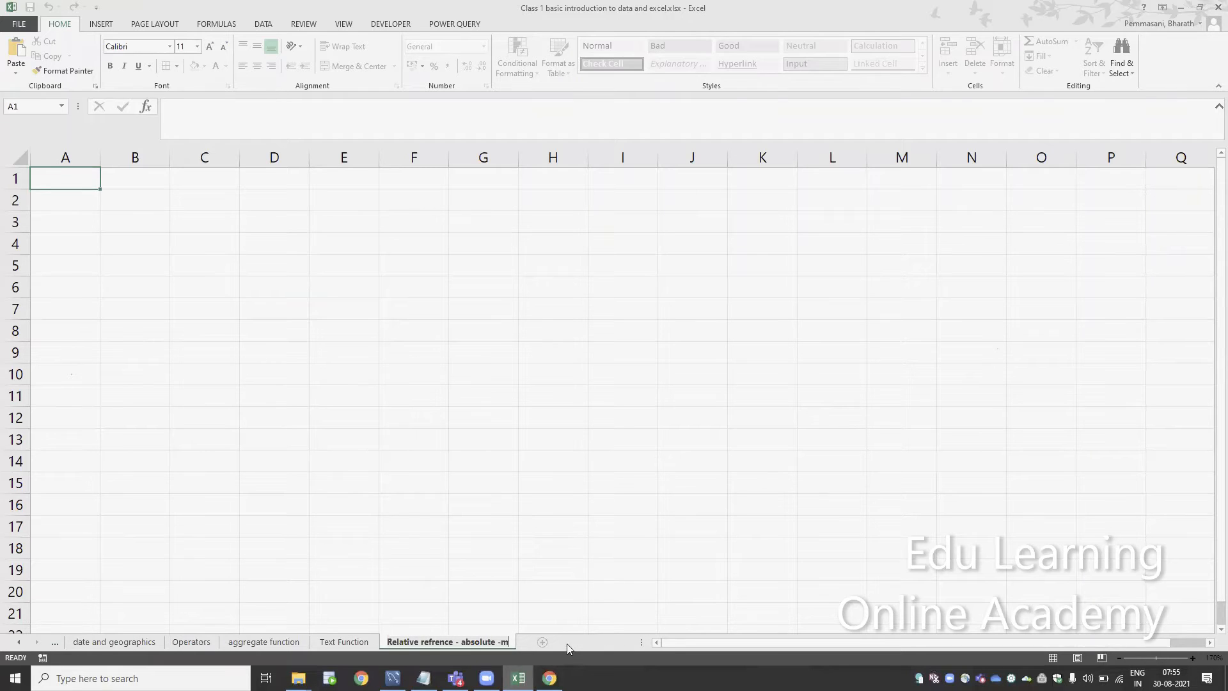
key("BackSpace")
key("BackSpace")
key("BackSpace")
key("BackSpace")
key("BackSpace")
key("BackSpace")
key("BackSpace")
key("BackSpace")
key("BackSpace")
key("BackSpace")
key("BackSpace")
key("BackSpace")
key("BackSpace")
key("BackSpace")
key("BackSpace")
key("BackSpace")
key("BackSpace")
key("BackSpace")
key("BackSpace")
key("BackSpace")
key("BackSpace")
key("BackSpace")
key("BackSpace")
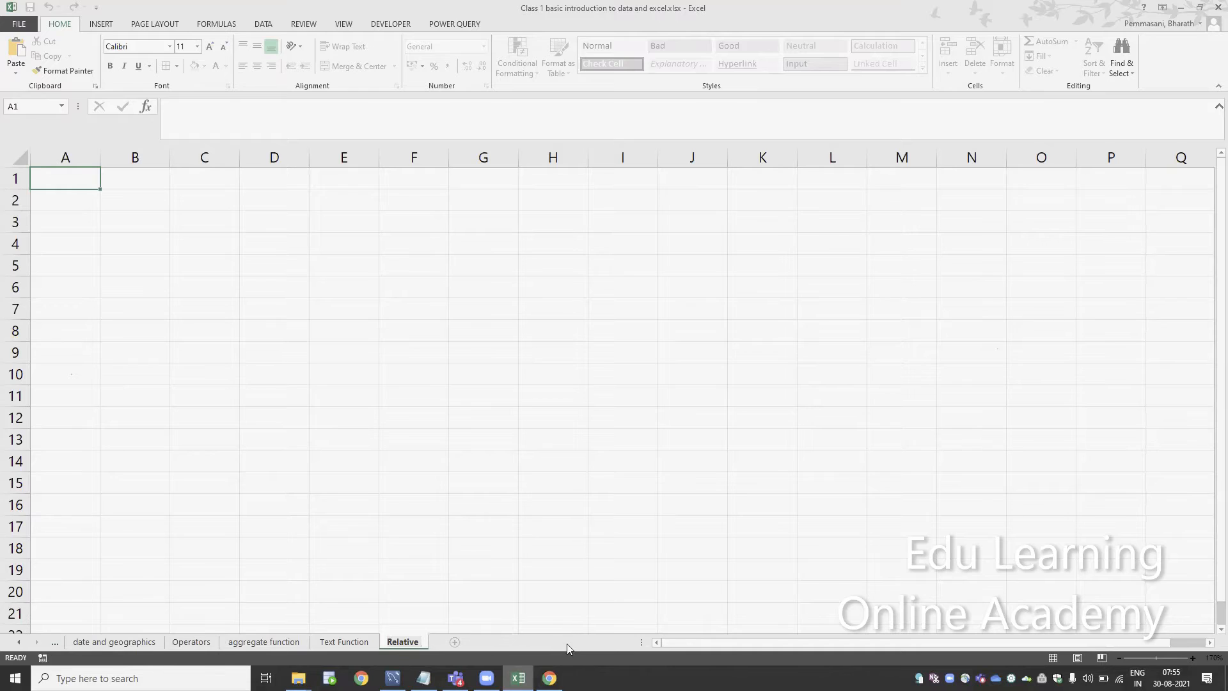
type("- absolute - mixed")
key("Return")
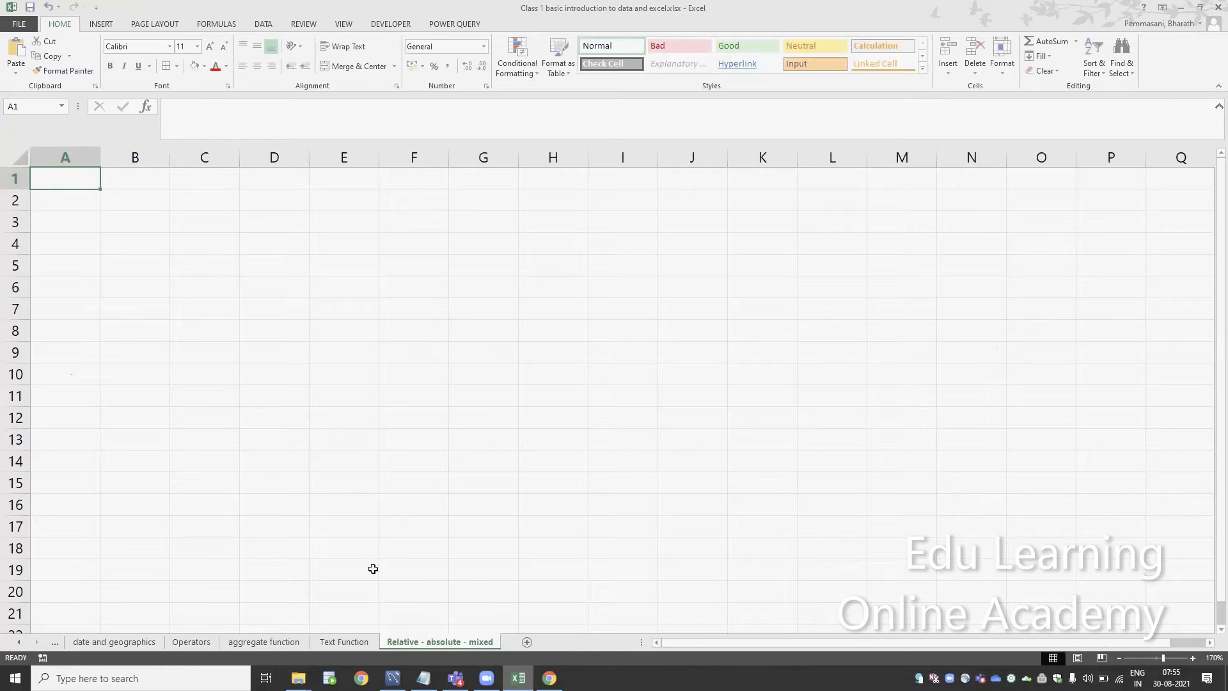
Enter 1, 2, 3 and 4 across cells A3 to D3
key("Down")
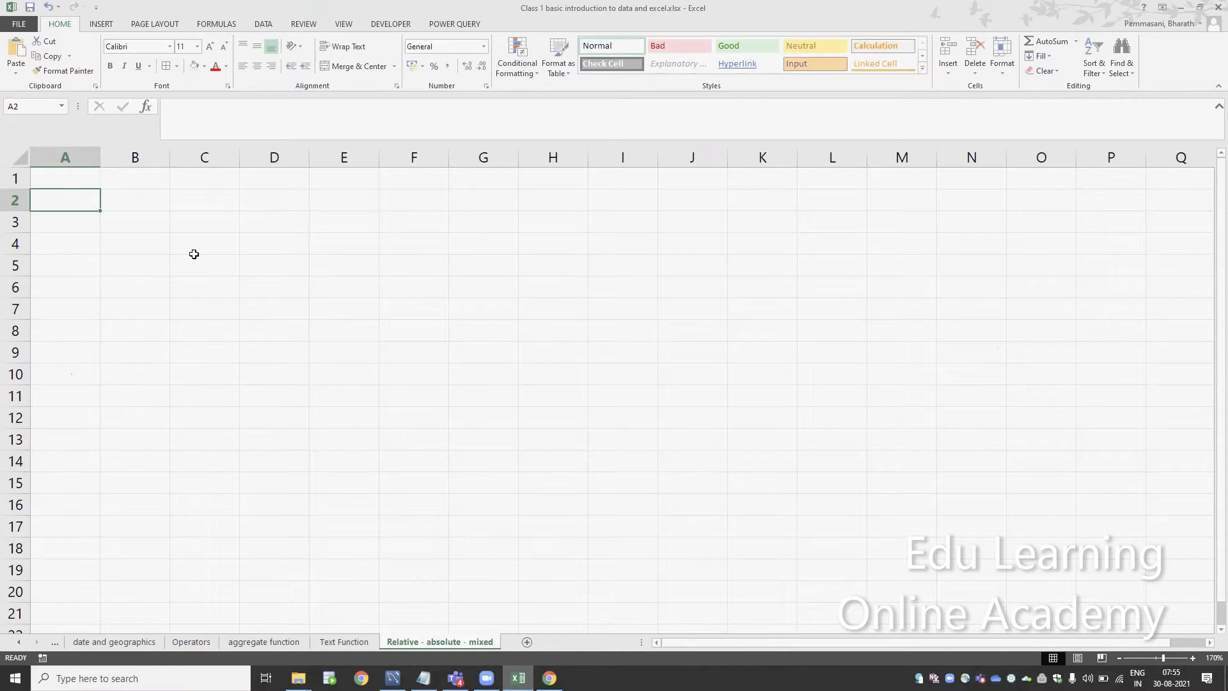
key("Up")
key("Down")
key("Down")
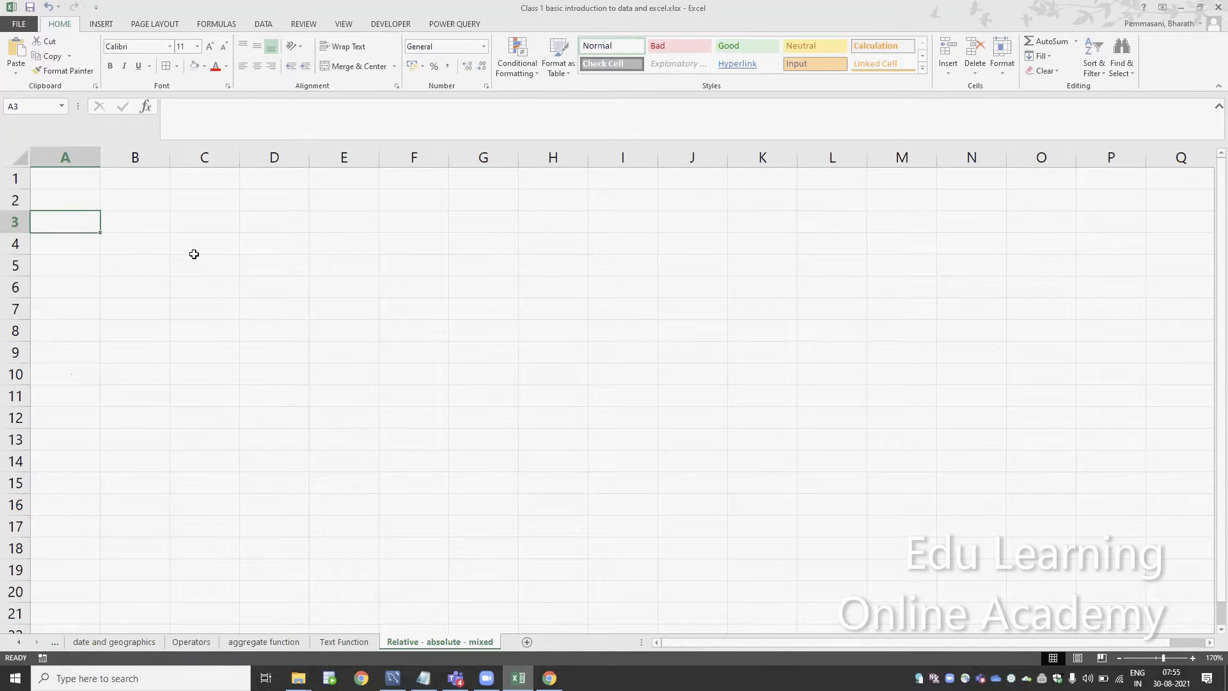
type("1")
key("Tab")
type("2")
key("Tab")
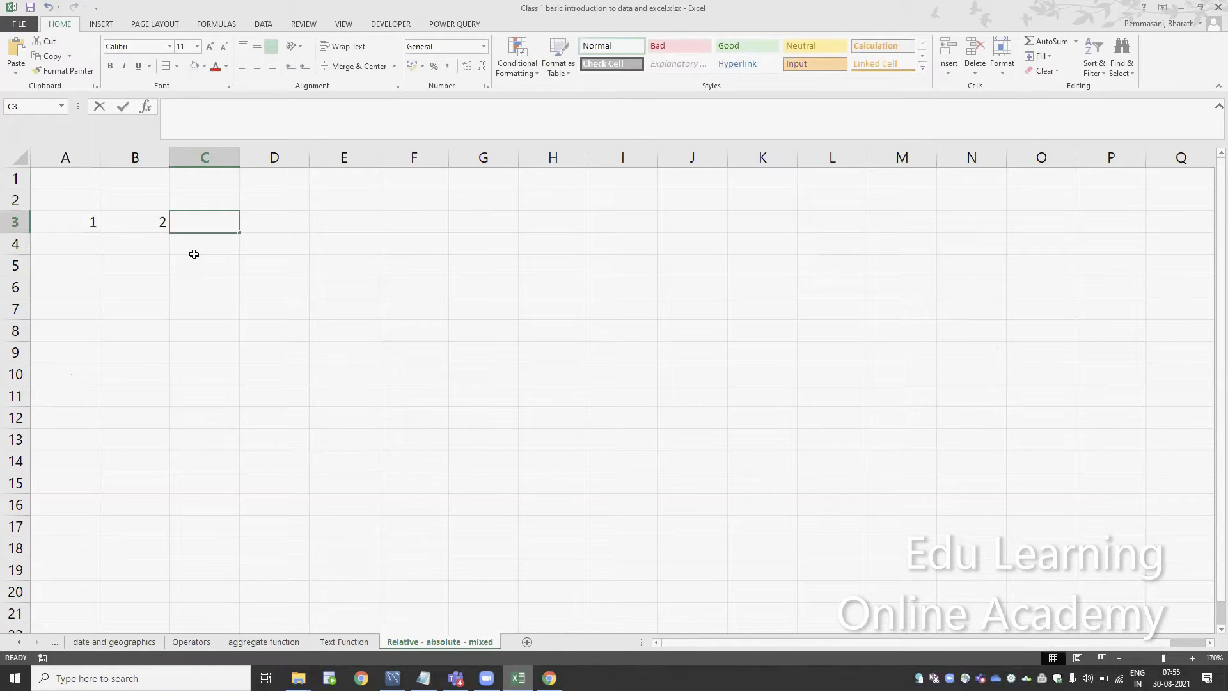
type("3")
key("Tab")
type("4")
key("Return")
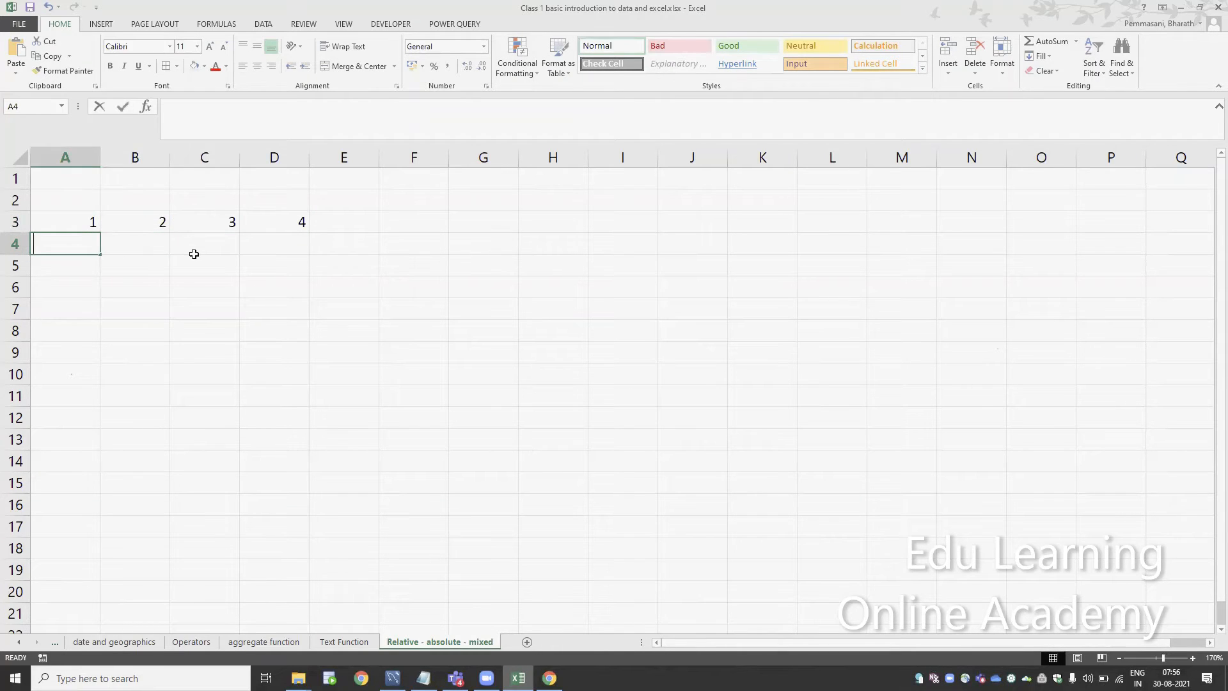
Enter 5, 6, 7 and 8 across cells A4 to D4
type("5")
key("Tab")
type("6")
key("Tab")
type("7")
key("Tab")
type("8")
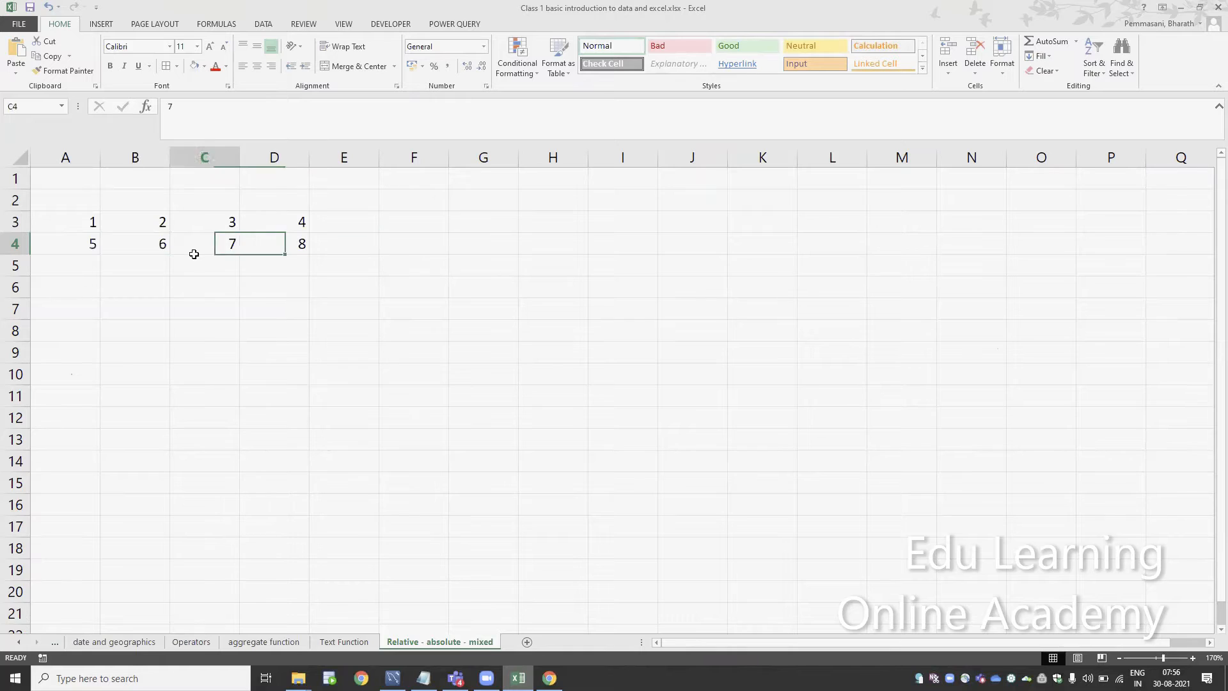
key("Return")
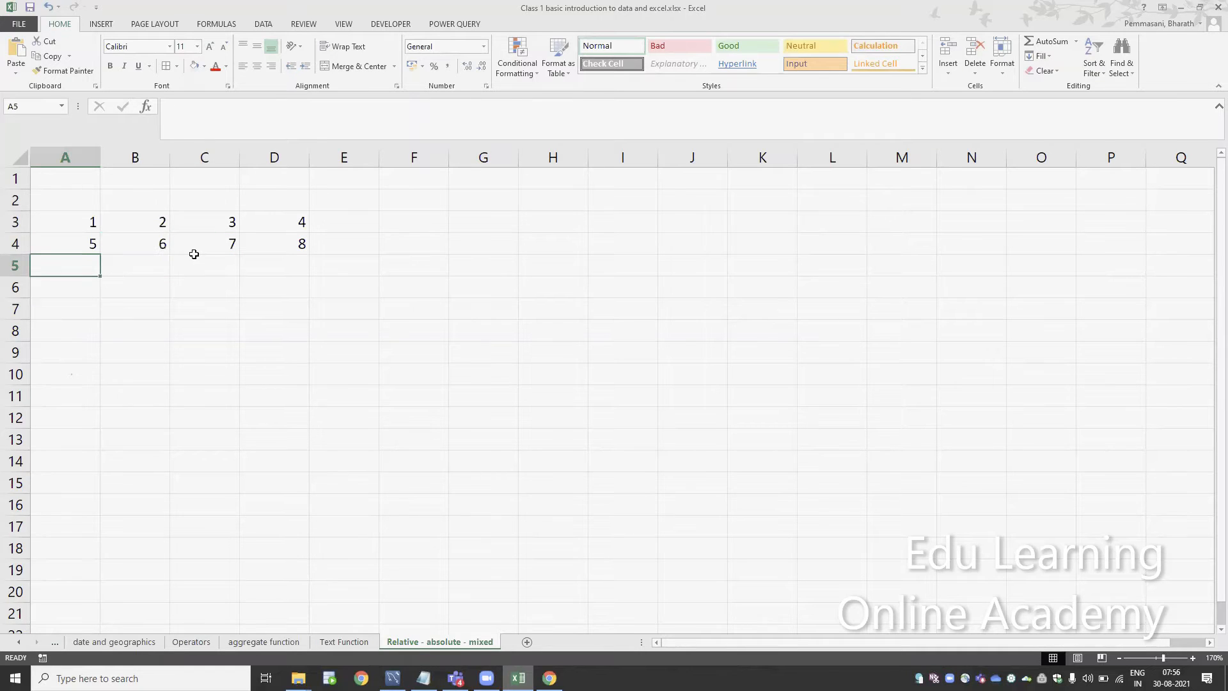
Enter 2, 3, 6 and 7 across cells A5 to D5
type("=")
type("2")
key("Tab")
type("3")
key("Tab")
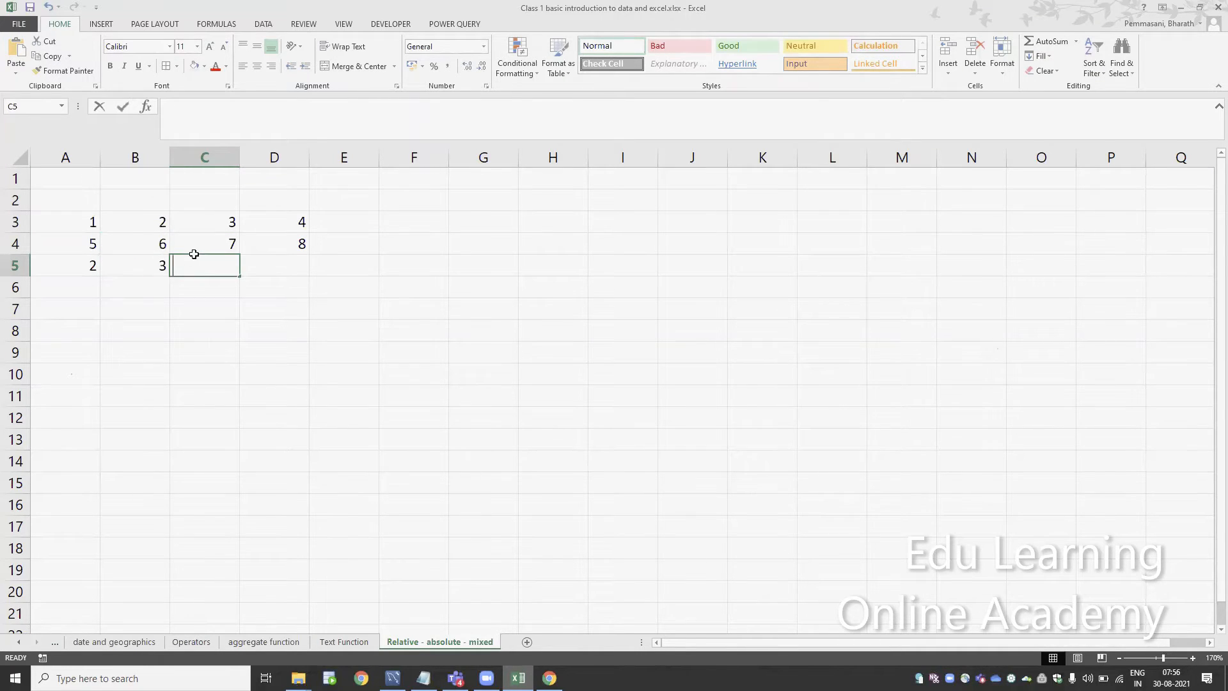
type("6")
key("Tab")
type("7")
key("Tab")
key("Left")
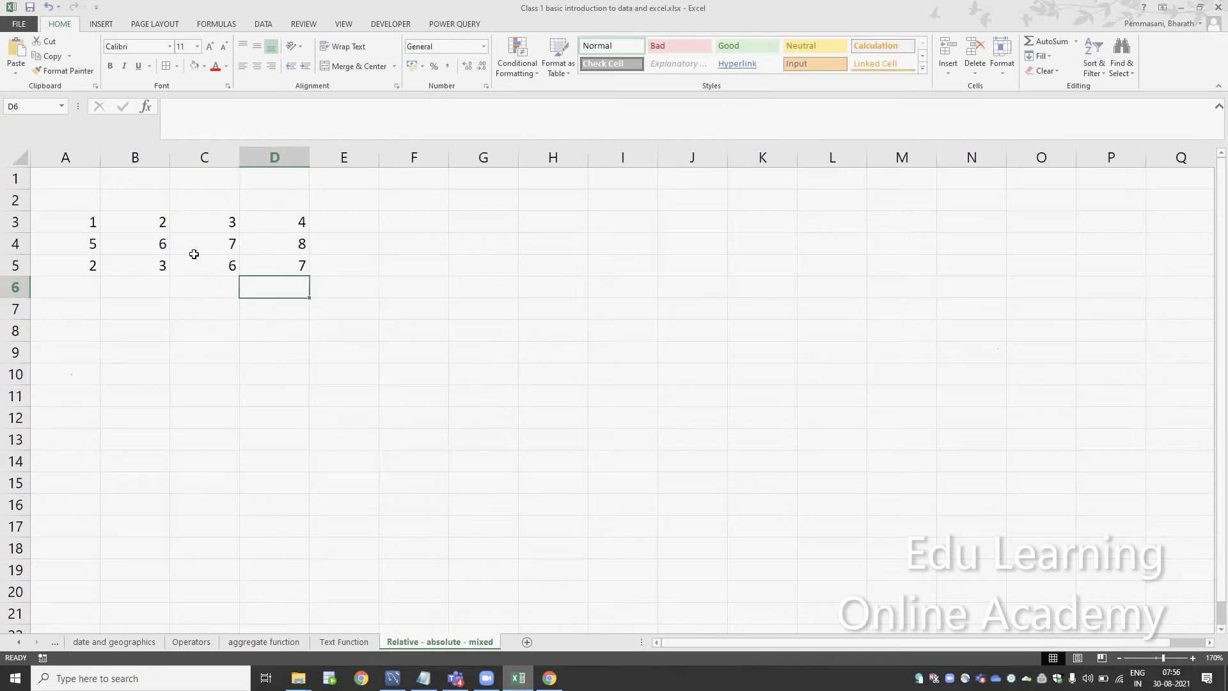
Fill row 6 from D6 back to A6 with 4, 3, 2 and 1
type("4")
key("Left")
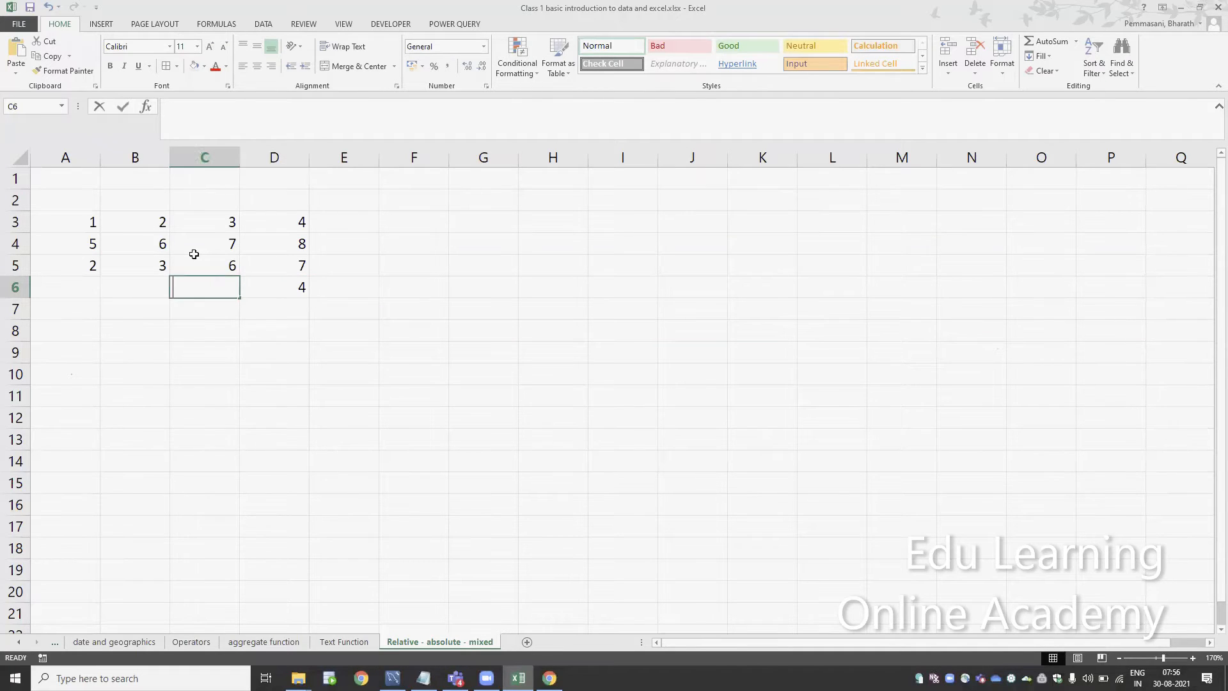
type("3")
key("Left")
type("2")
key("Left")
type("1")
key("Return")
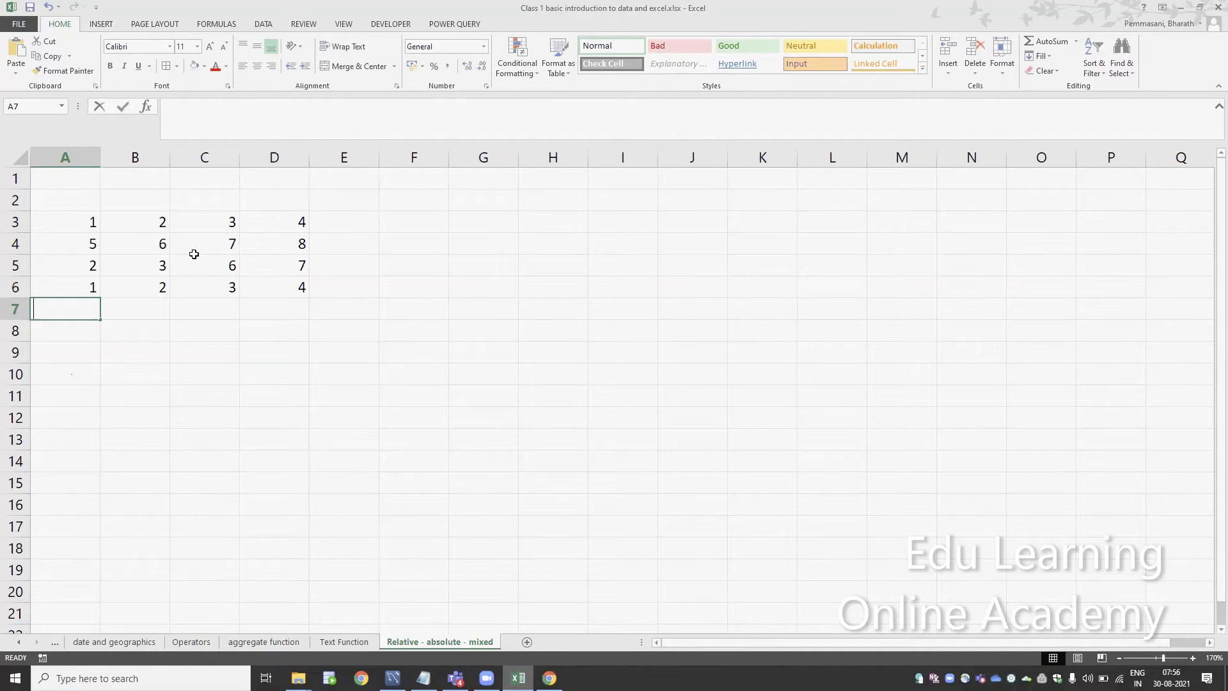
Enter 1, 2, 3 and 5 across cells A7 to D7 and clear the stray entry in E7
type("1")
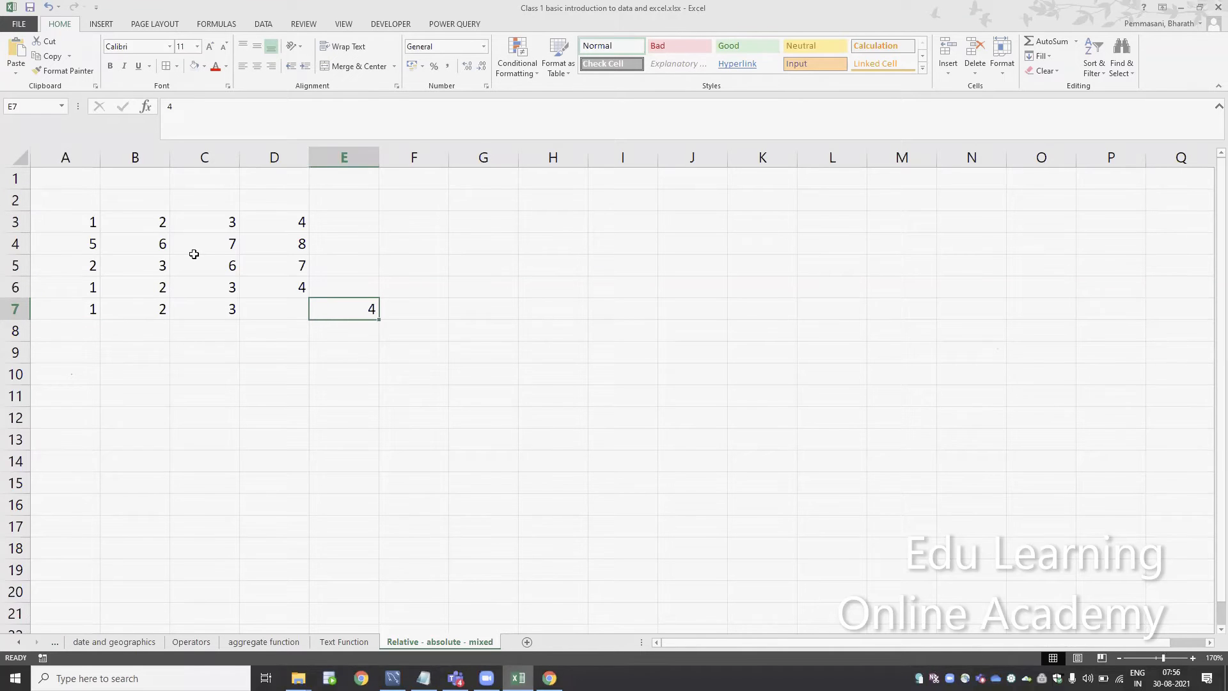
key("Left")
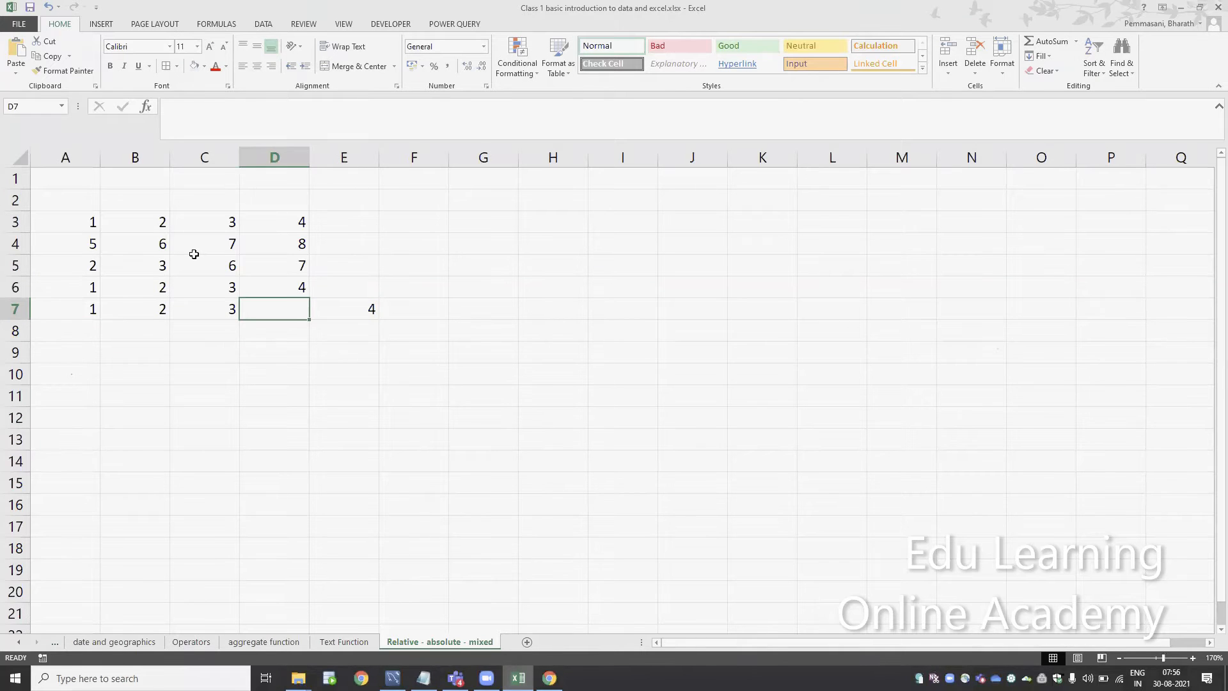
type("5")
key("Right")
key("Delete")
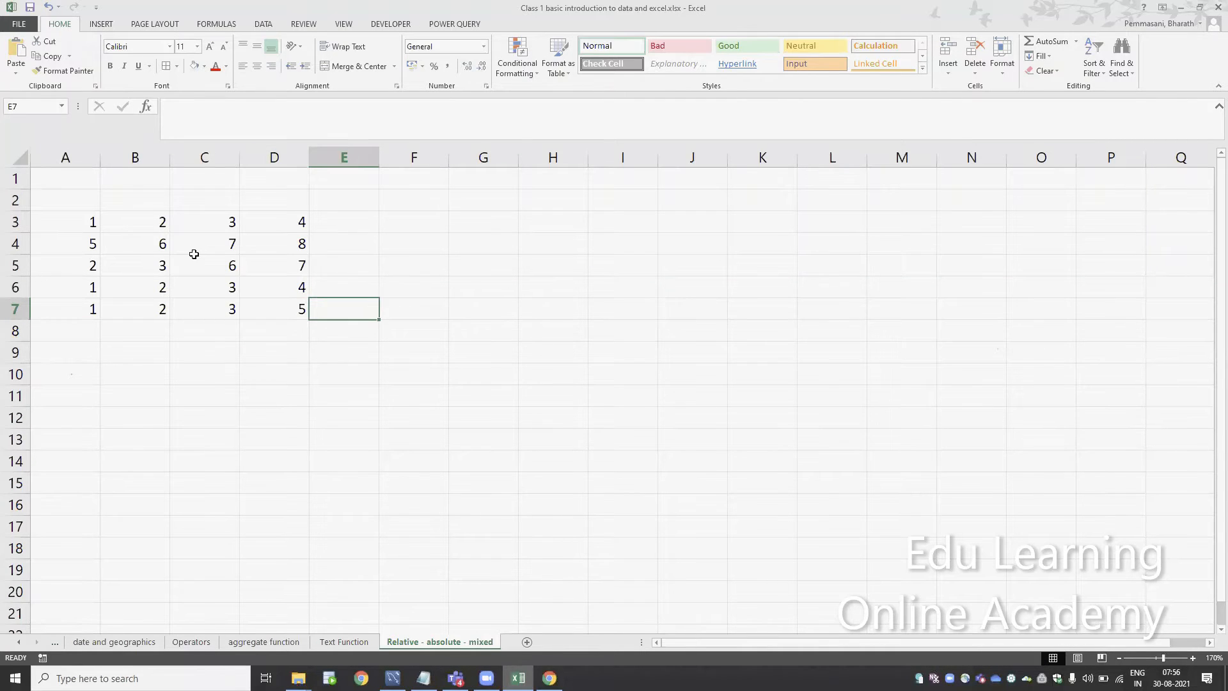
Apply all borders to the number table in A3:D7
key("Up")
key("Up")
key("Up")
key("Up")
key("Up")
key("Right")
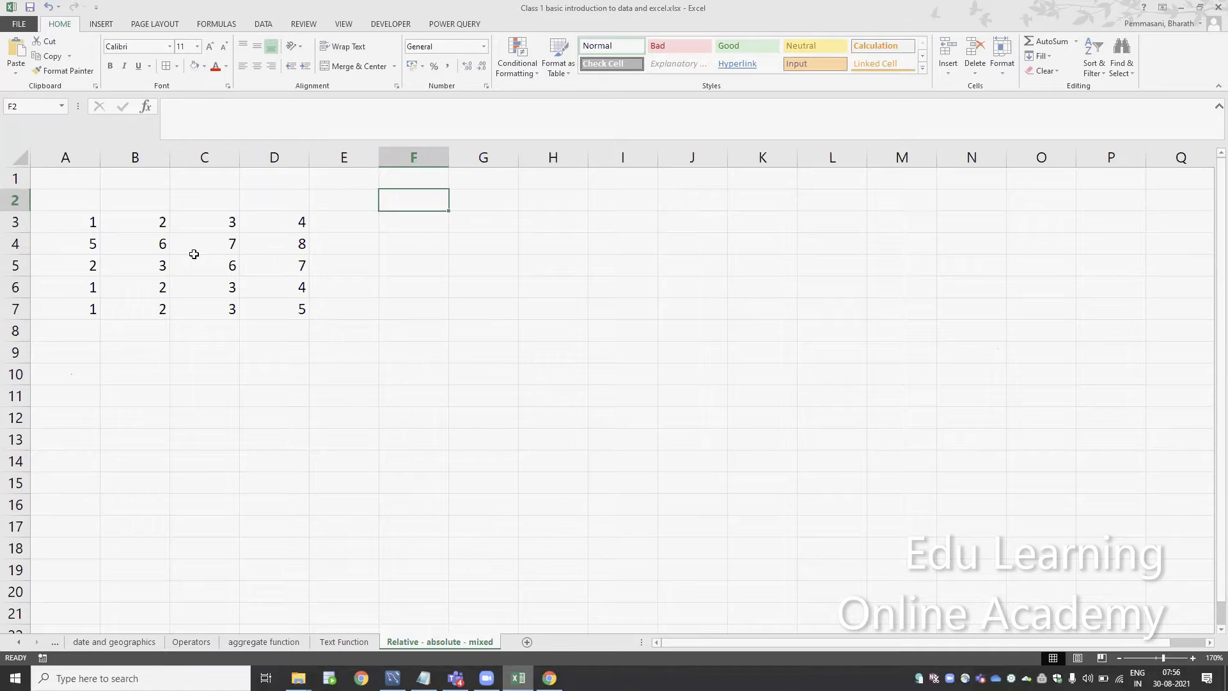
key("Down")
key("Left")
key("Left")
key("Left")
key("Left")
key("Left")
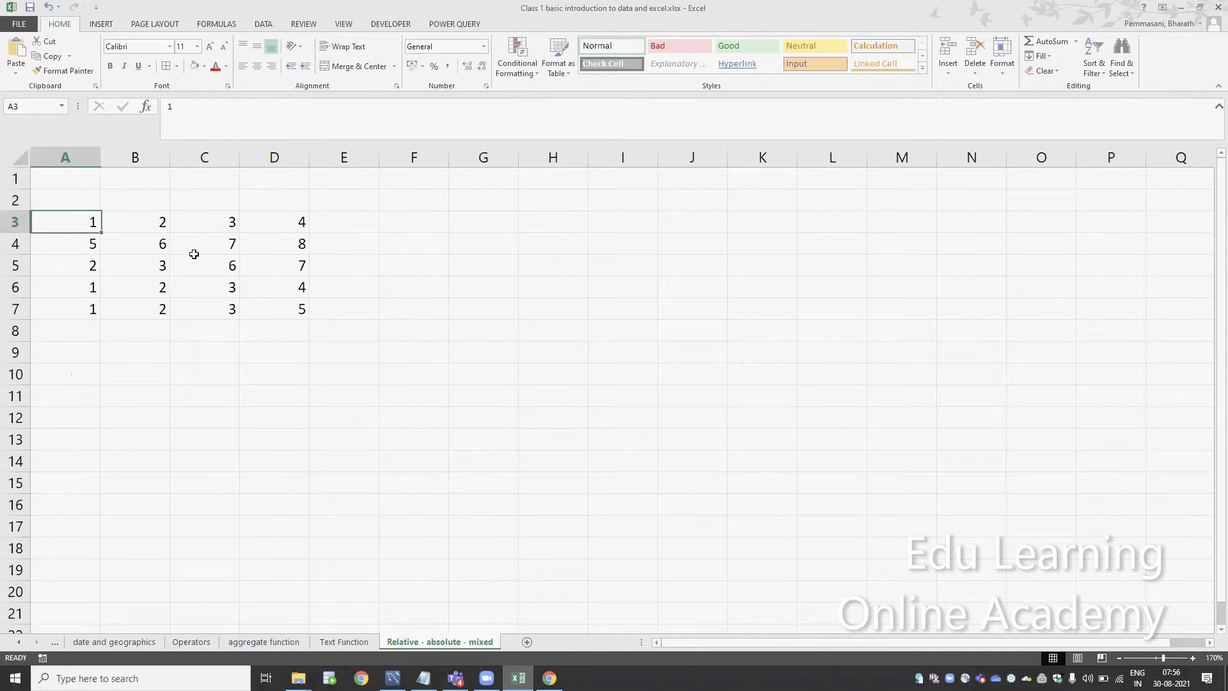
key("ctrl+shift+Down")
key("ctrl+shift+Right")
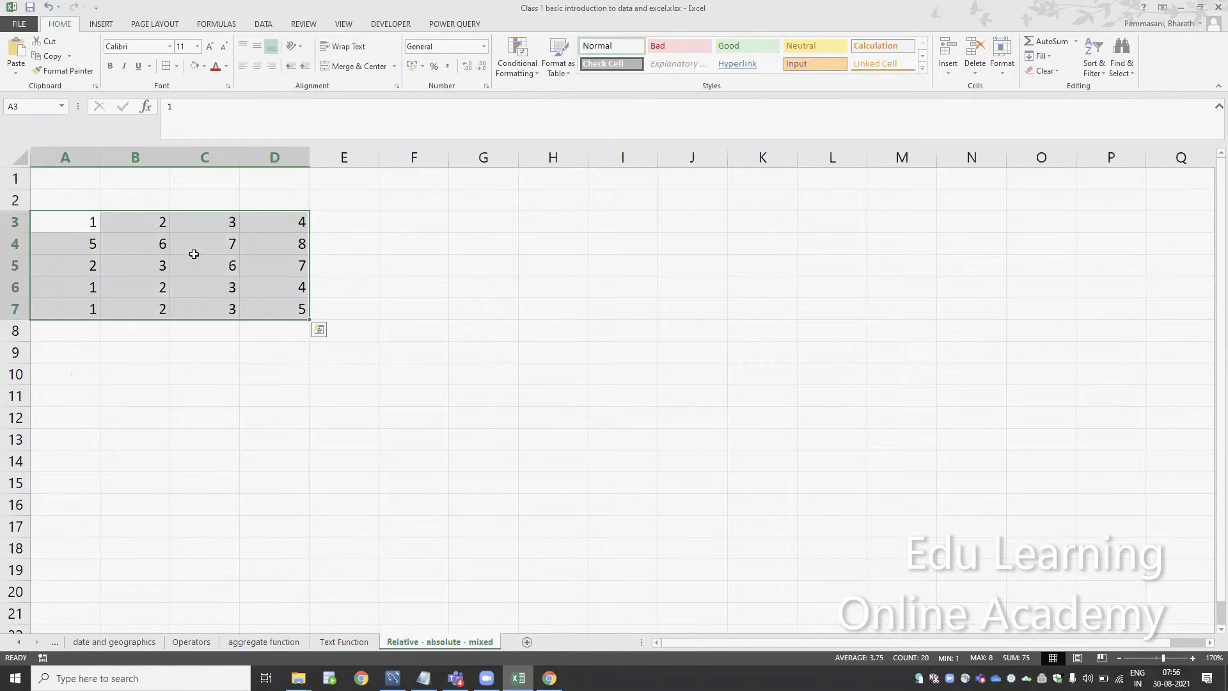
key("alt+h")
key("b")
key("a")
Enter the relative-reference formula =B3+C3 in cell F3
key("Right")
key("Right")
key("Right")
key("Right")
key("Right")
key("Right")
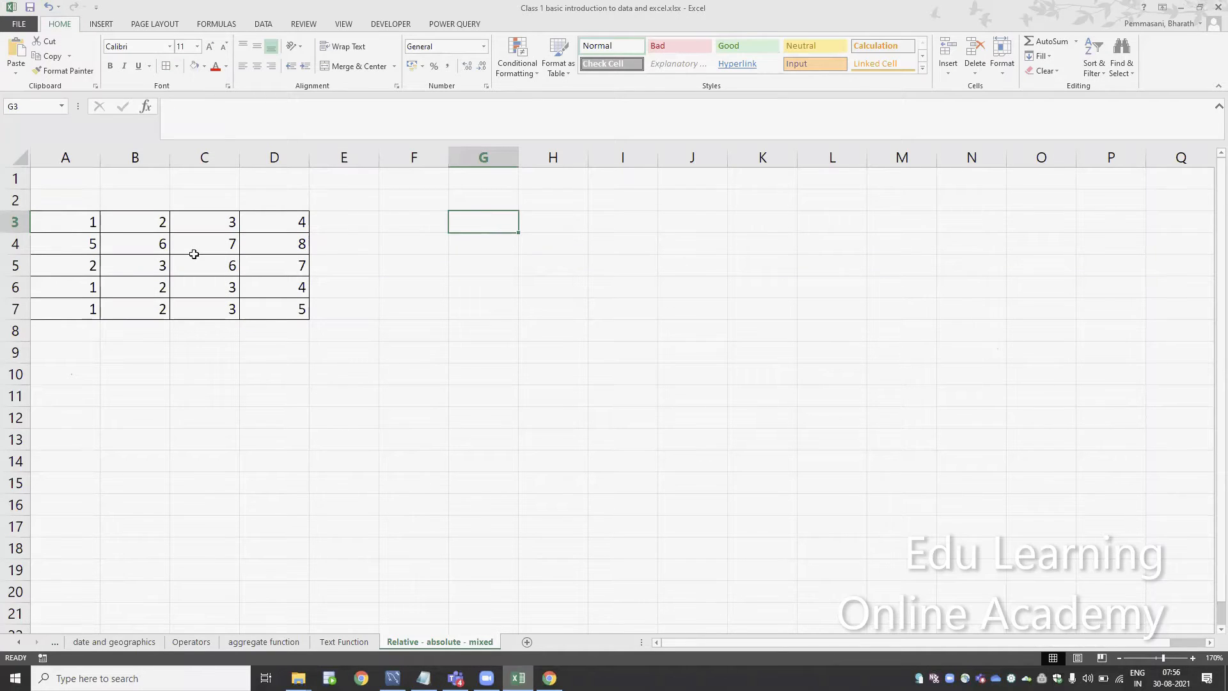
key("Left")
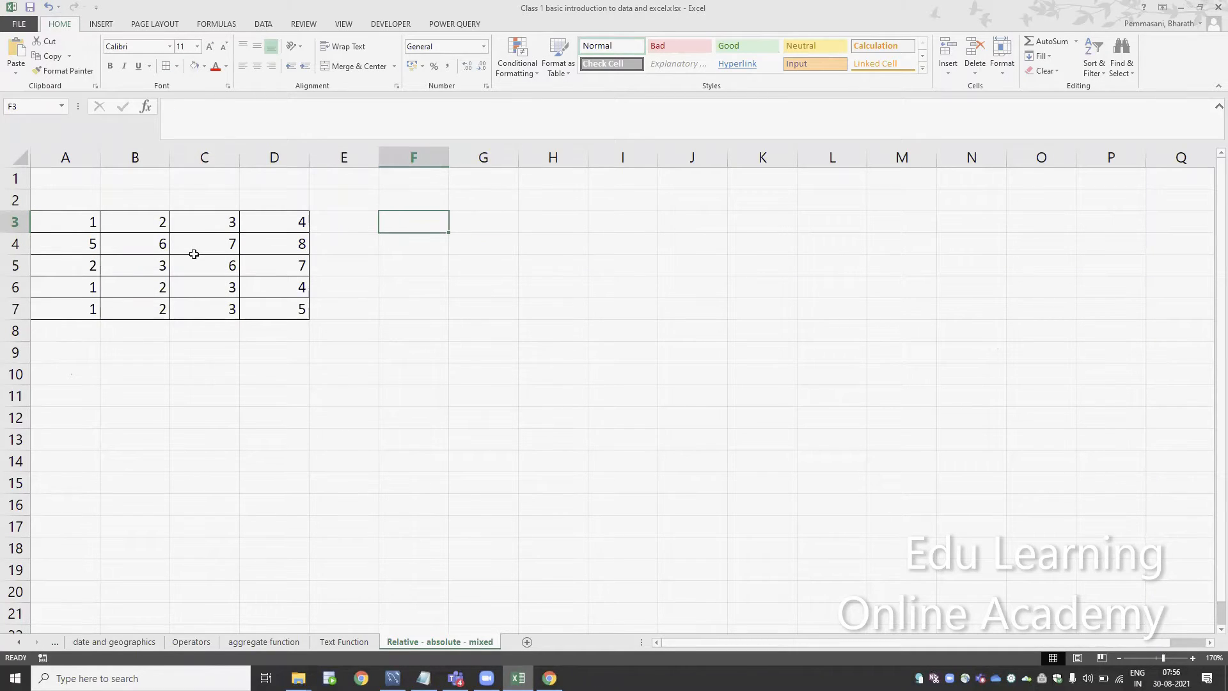
type("=")
key("Left")
key("Left")
key("Left")
key("Left")
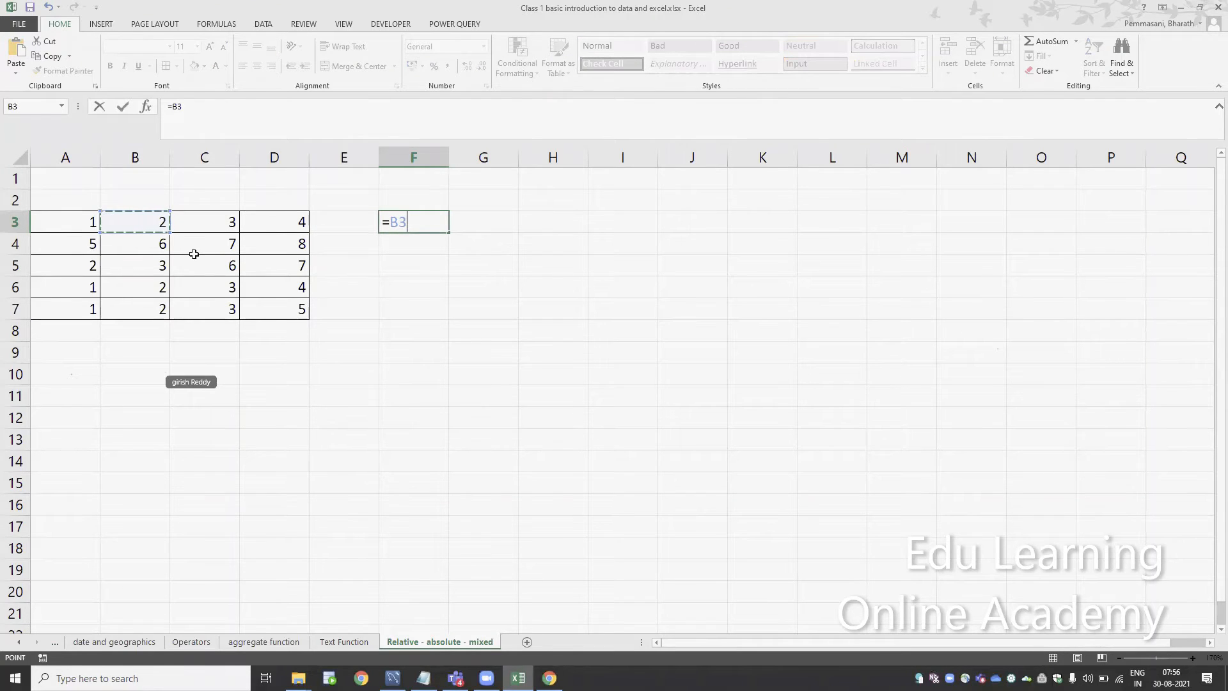
type("+")
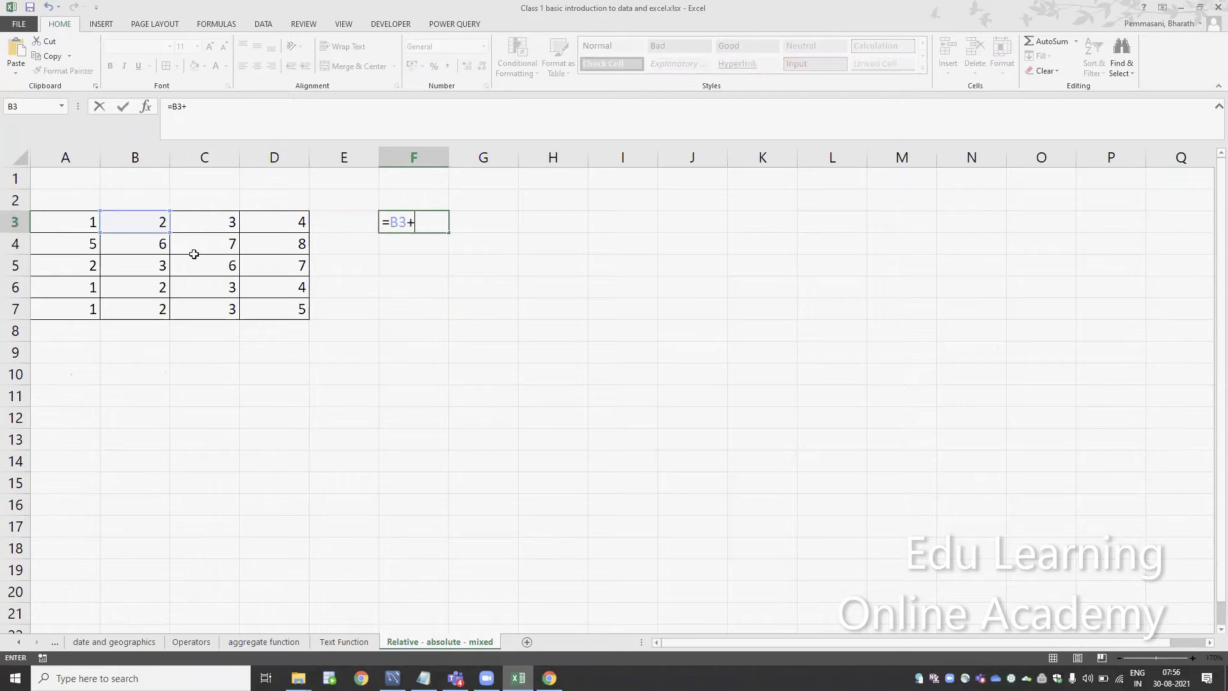
key("Left")
key("Left")
key("Left")
key("Return")
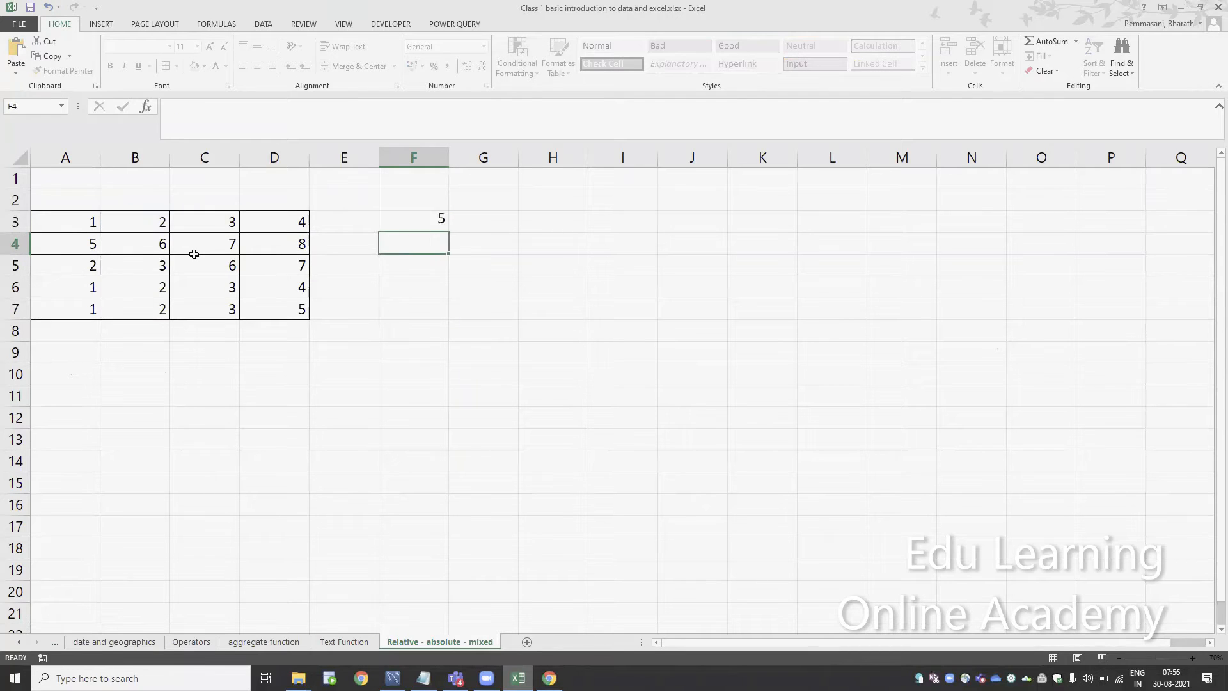
Insert two blank columns before column A to shift the number table and formula across
key("Left")
key("Left")
key("Left")
key("Left")
key("Left")
key("ctrl+space")
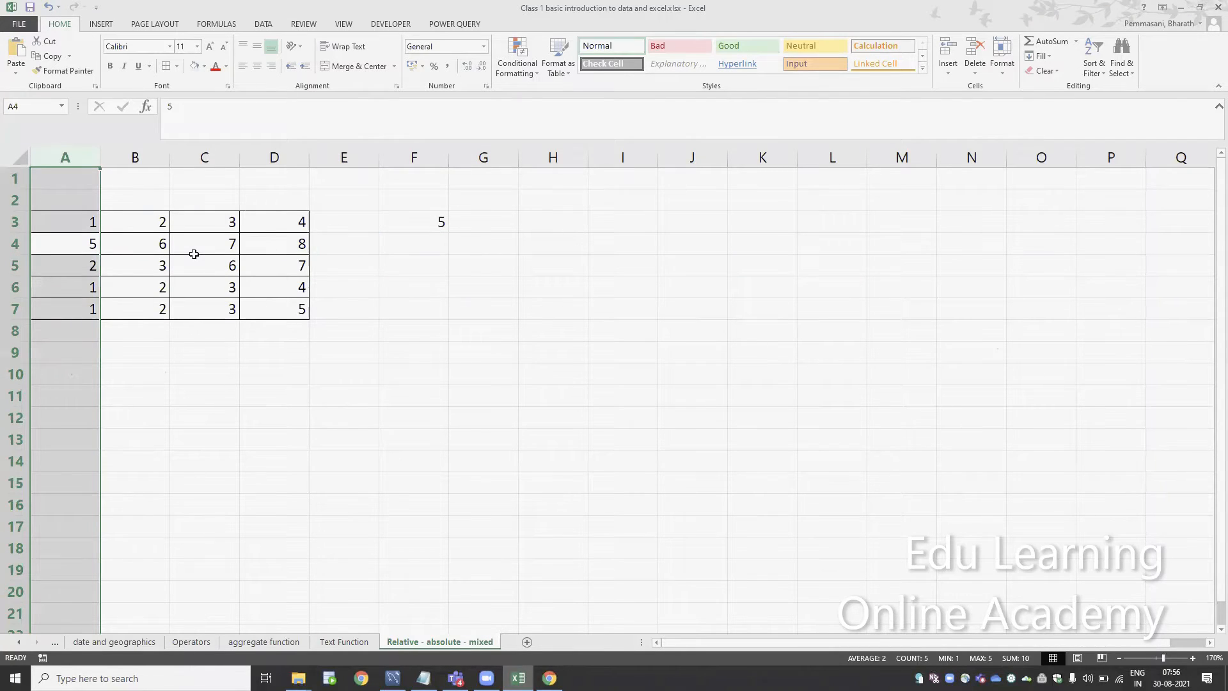
key("ctrl+shift+equal")
key("ctrl+shift+equal")
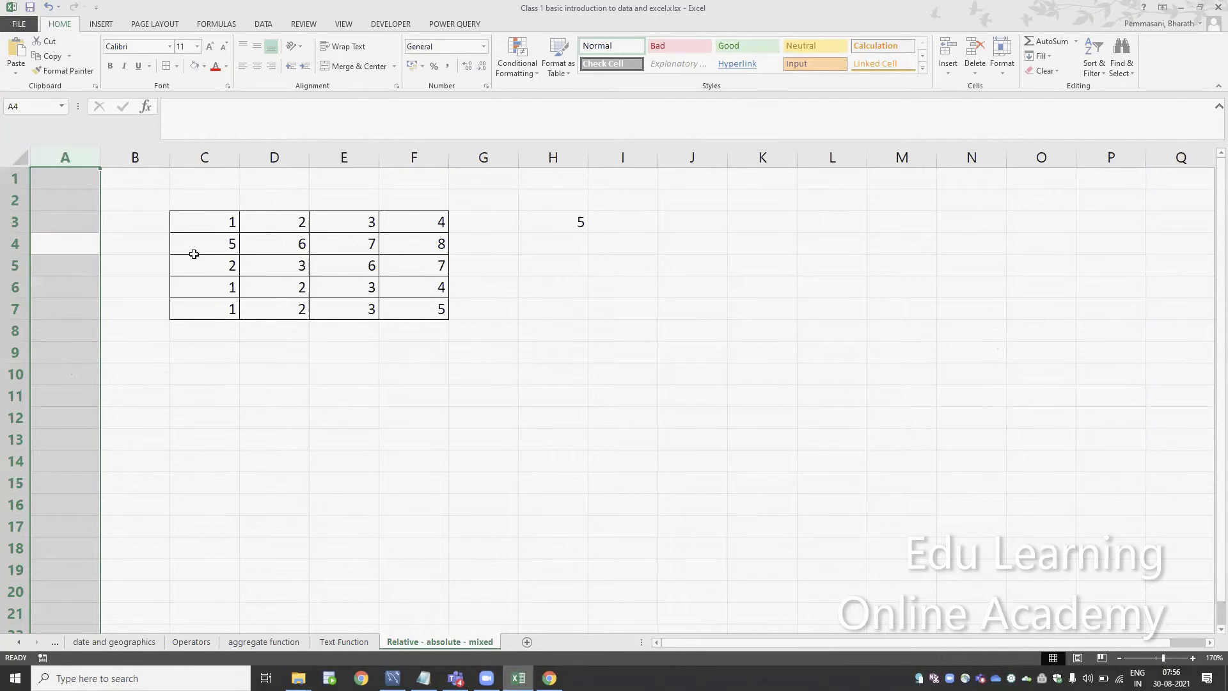
Enlarge the sheet and examine which table cells the formula in H3 references
left_click(1192, 658)
left_click(1193, 657)
left_click(1192, 657)
left_click(1193, 658)
left_click(1193, 658)
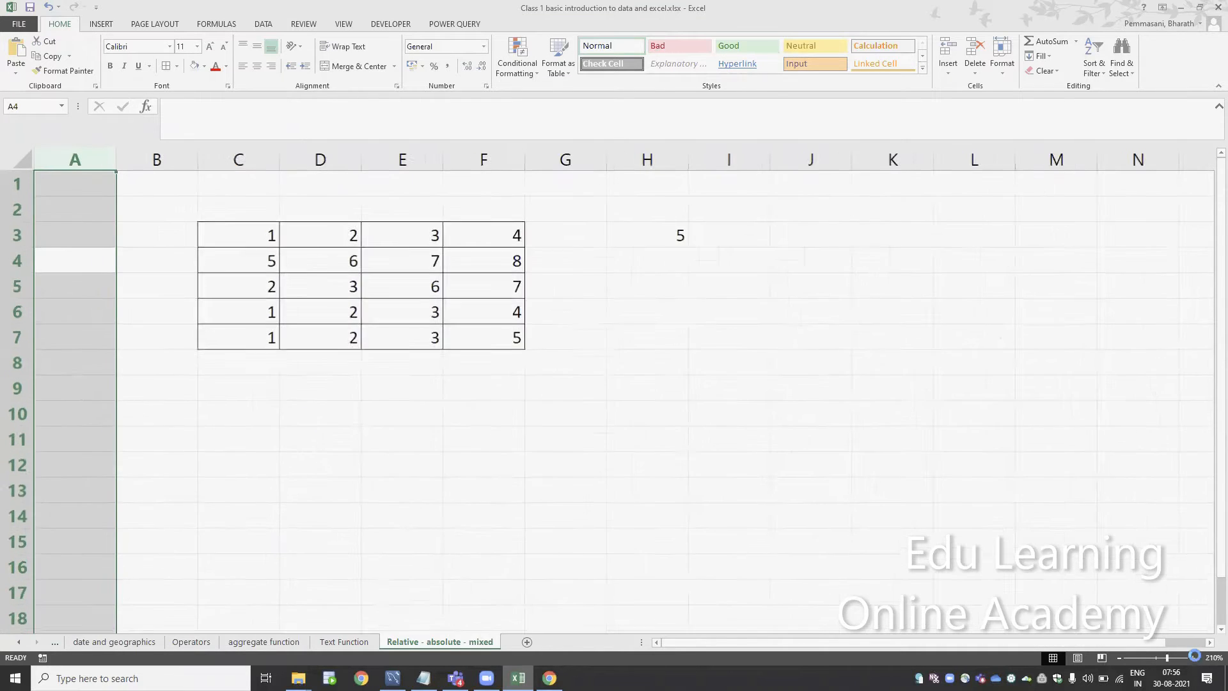
left_click(721, 248)
key("Right")
key("Right")
key("Right")
key("Right")
key("Right")
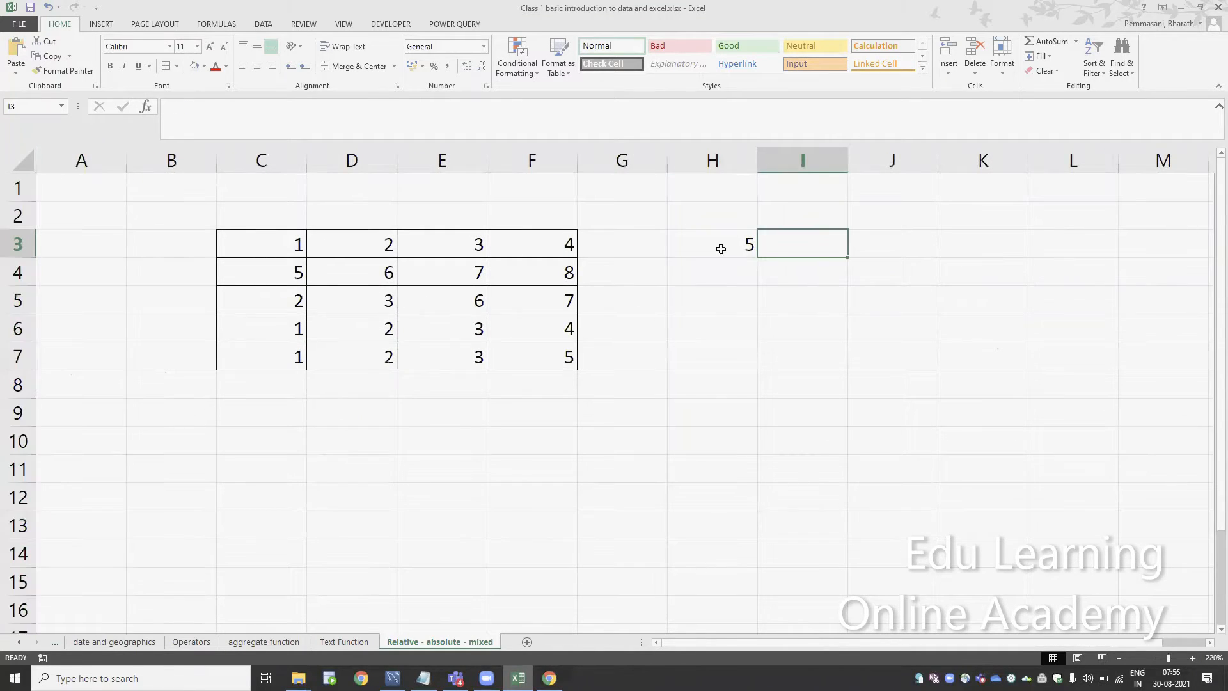
key("Right")
key("Right")
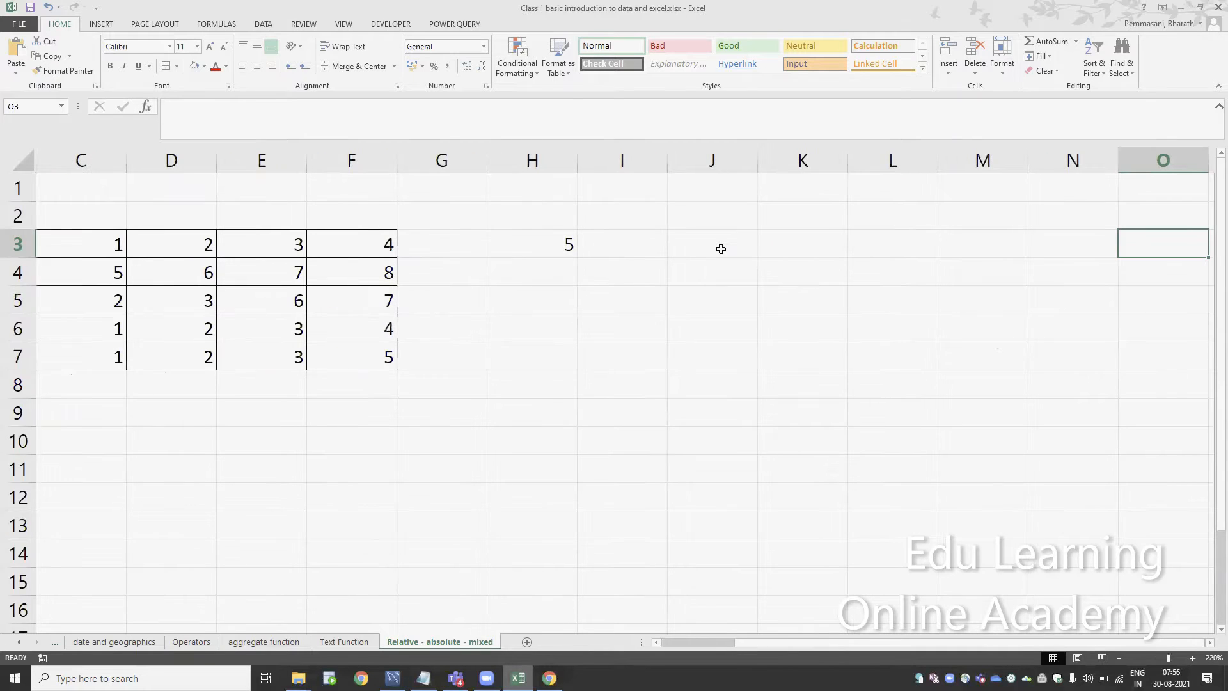
left_click(532, 253)
key("F2")
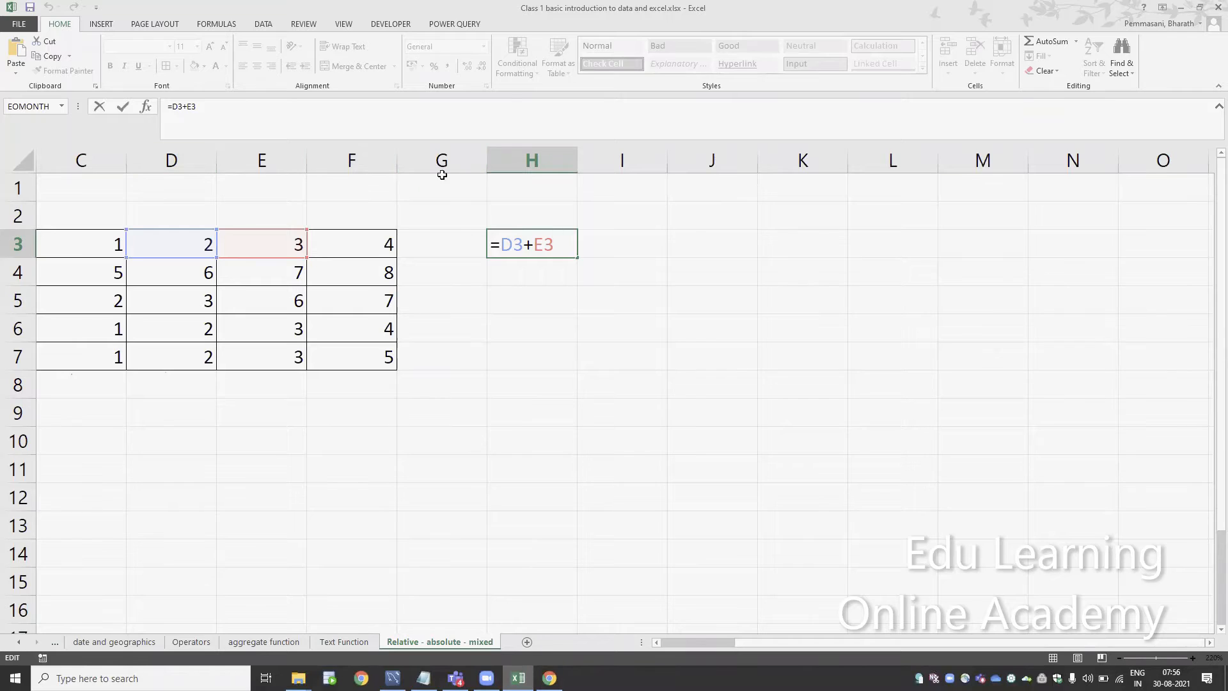
key("ctrl+Return")
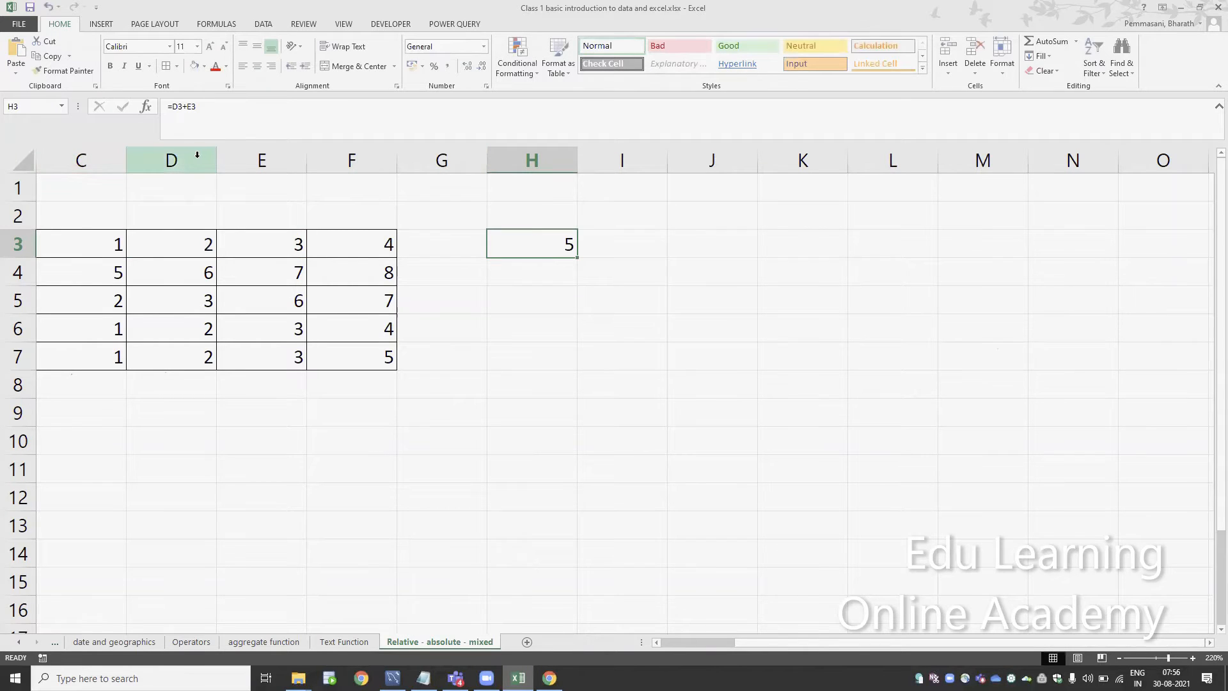
key("Left")
key("Left")
key("Left")
key("Left")
key("Left")
key("Left")
key("Left")
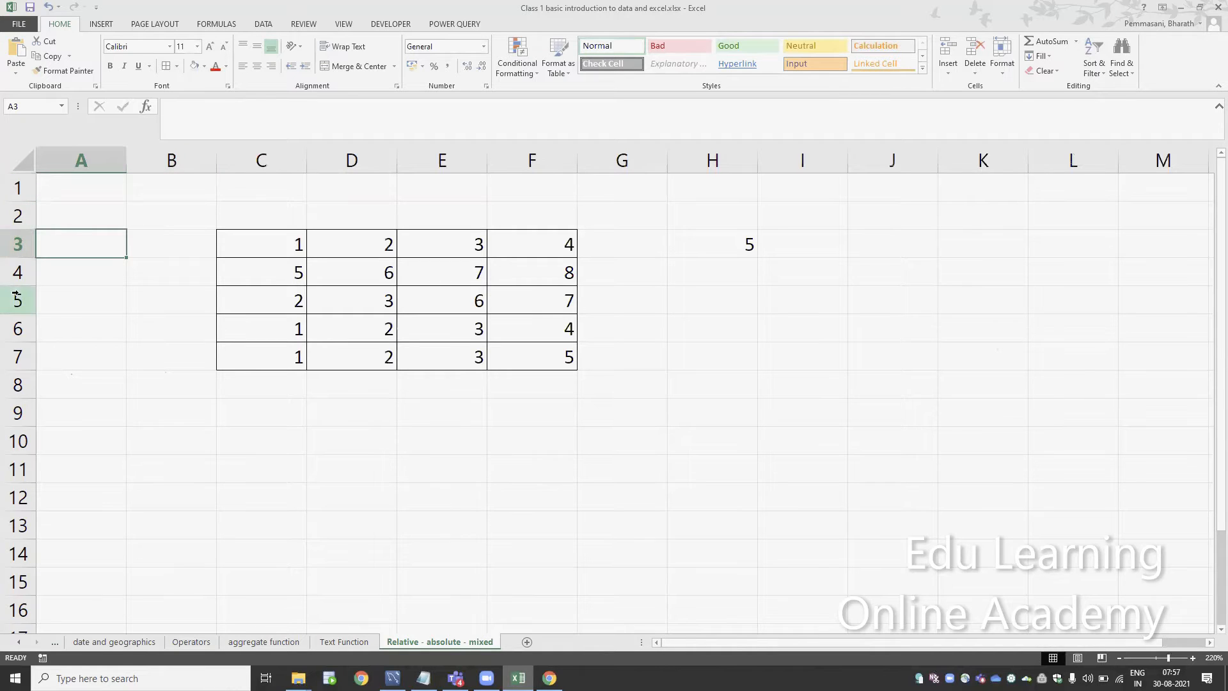
left_click(118, 219)
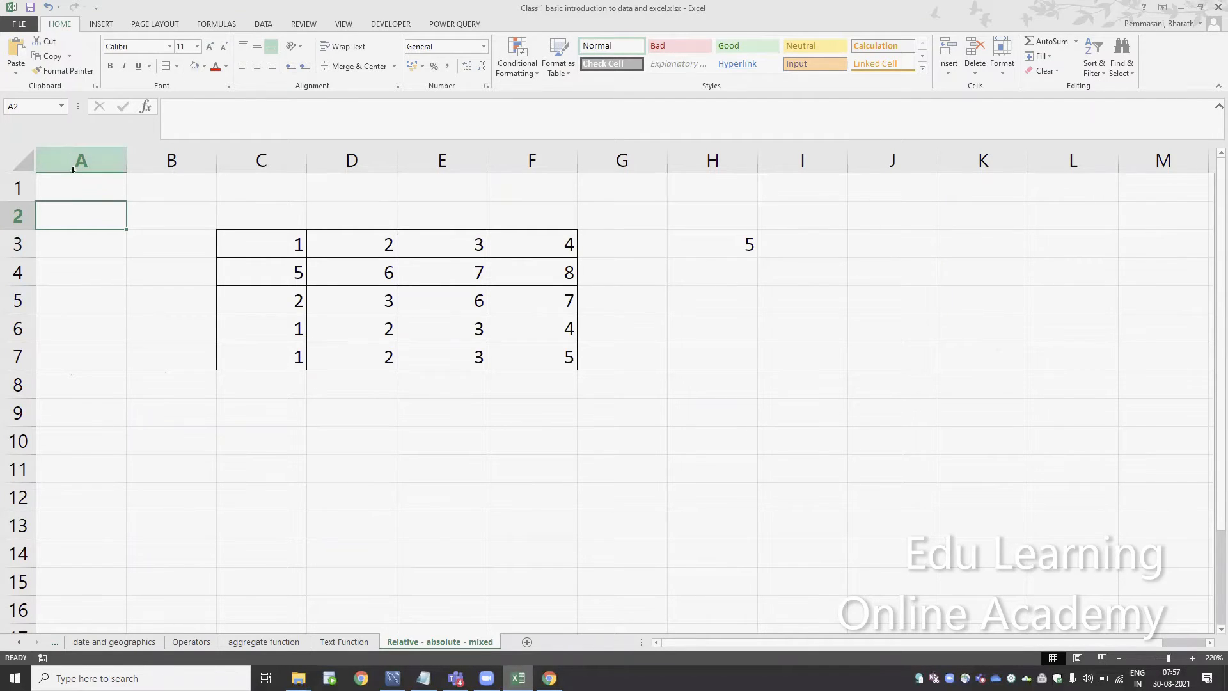
left_click_drag(61, 213, 173, 433)
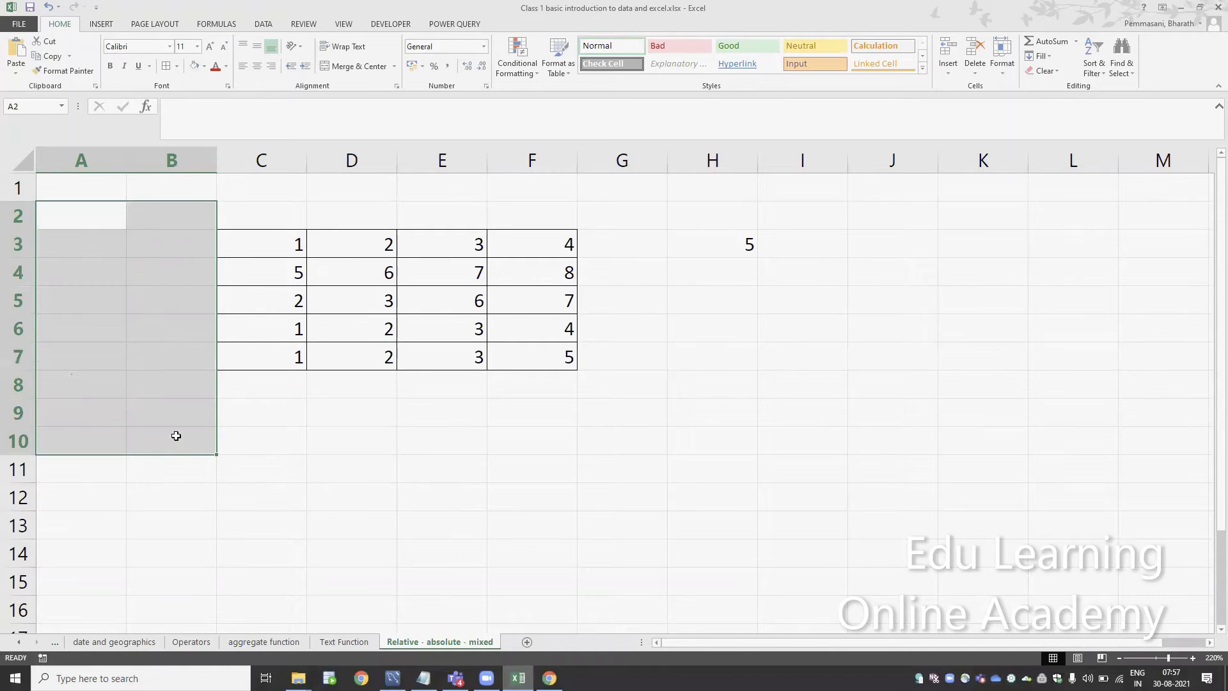
left_click(619, 479)
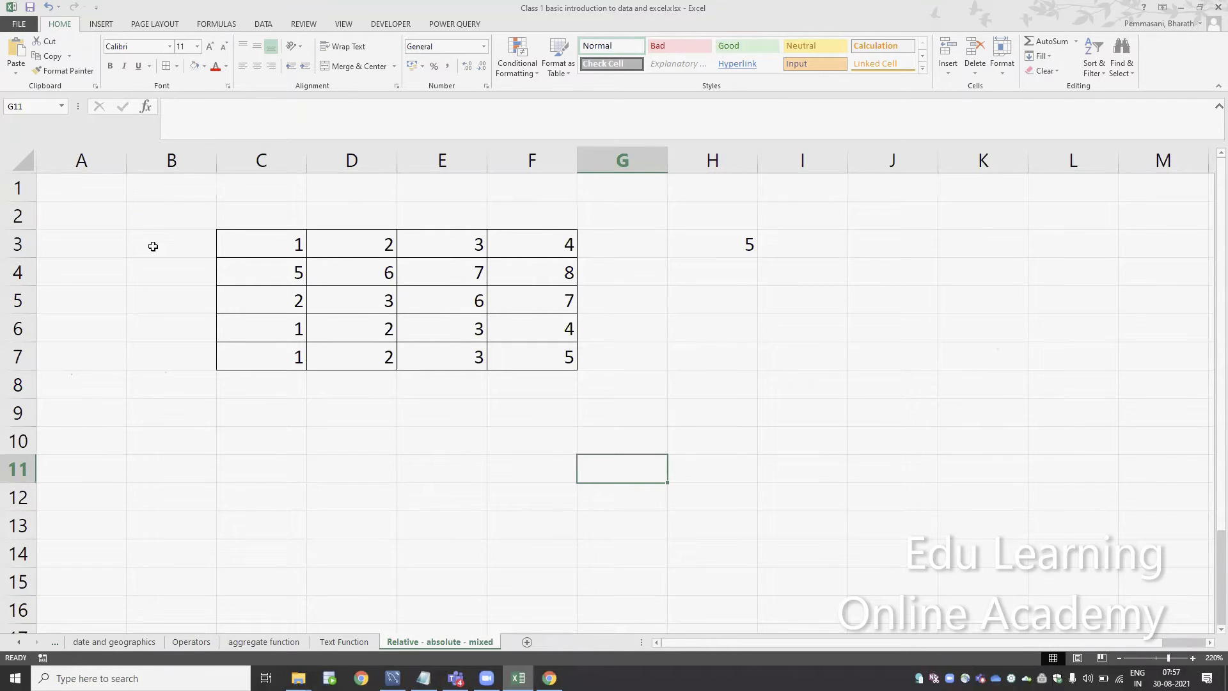
type("=")
key("Up")
key("Up")
key("Up")
key("Up")
key("Up")
key("Left")
key("Left")
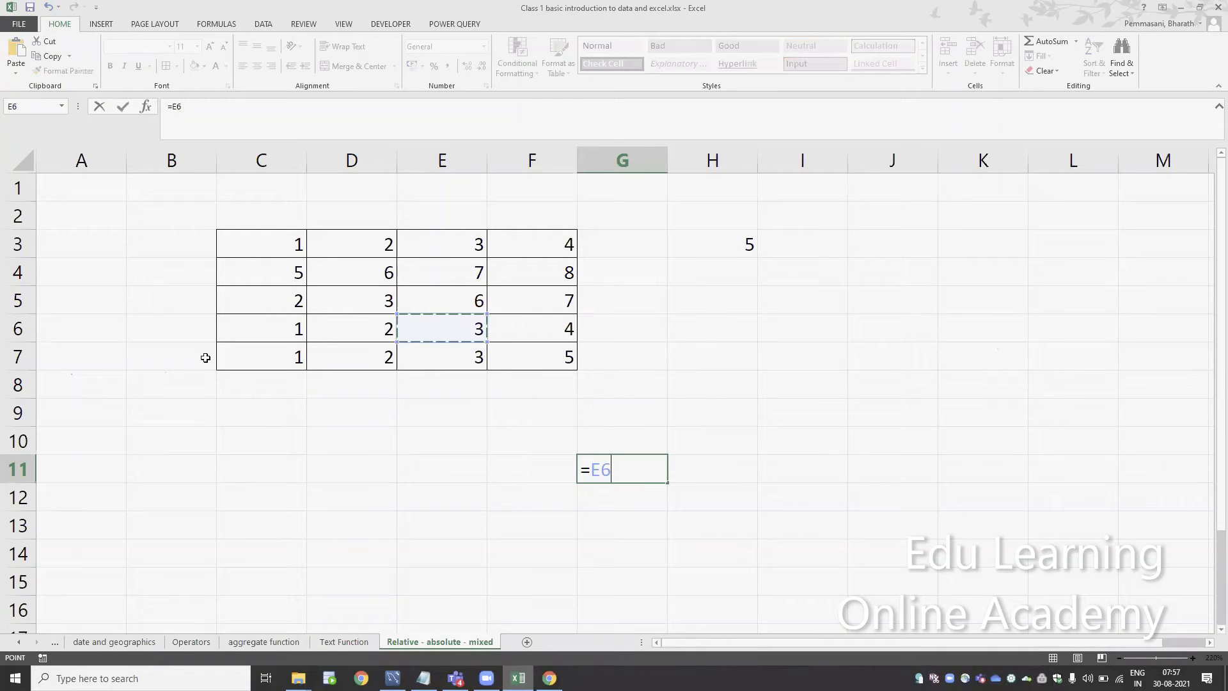
key("Escape")
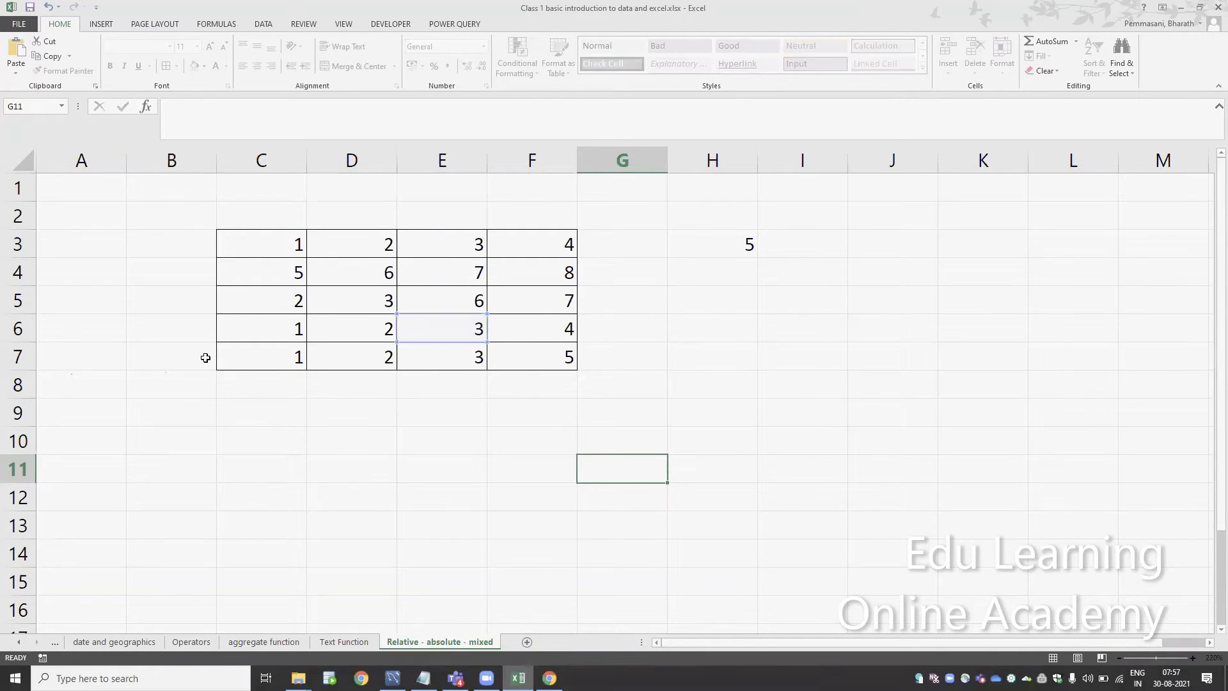
Copy the formula =D3+E3 from cell H3 into cell I3
left_click(736, 486)
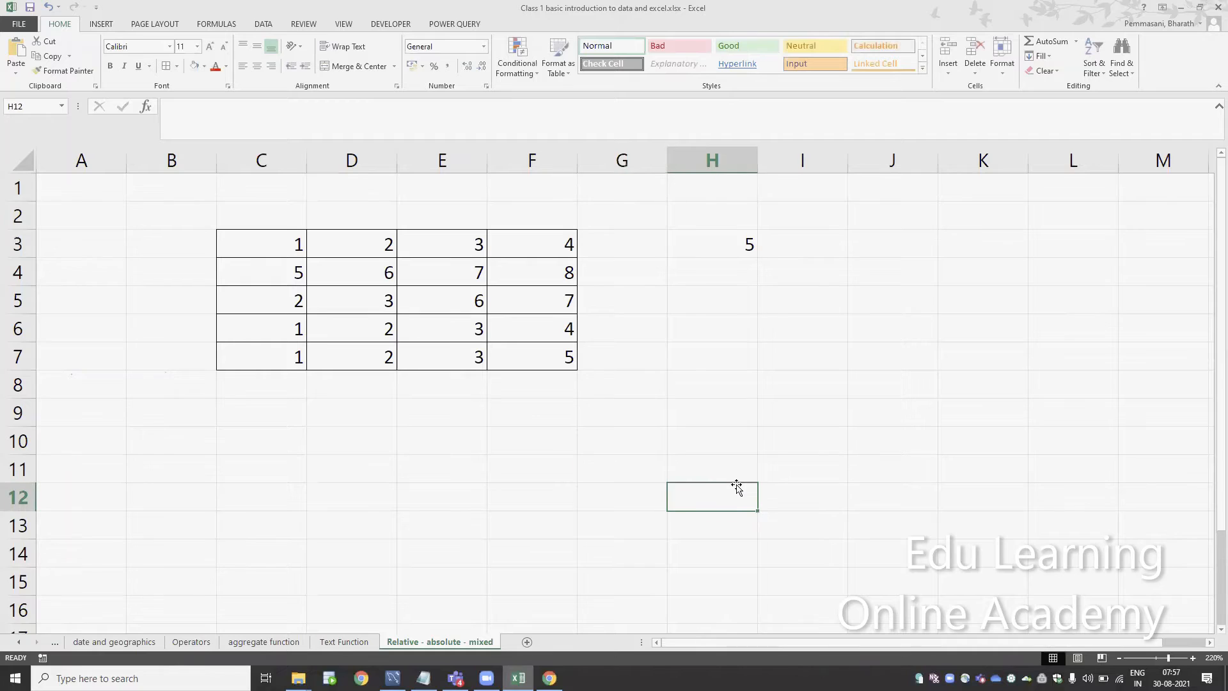
left_click(741, 244)
type("=D3+E3")
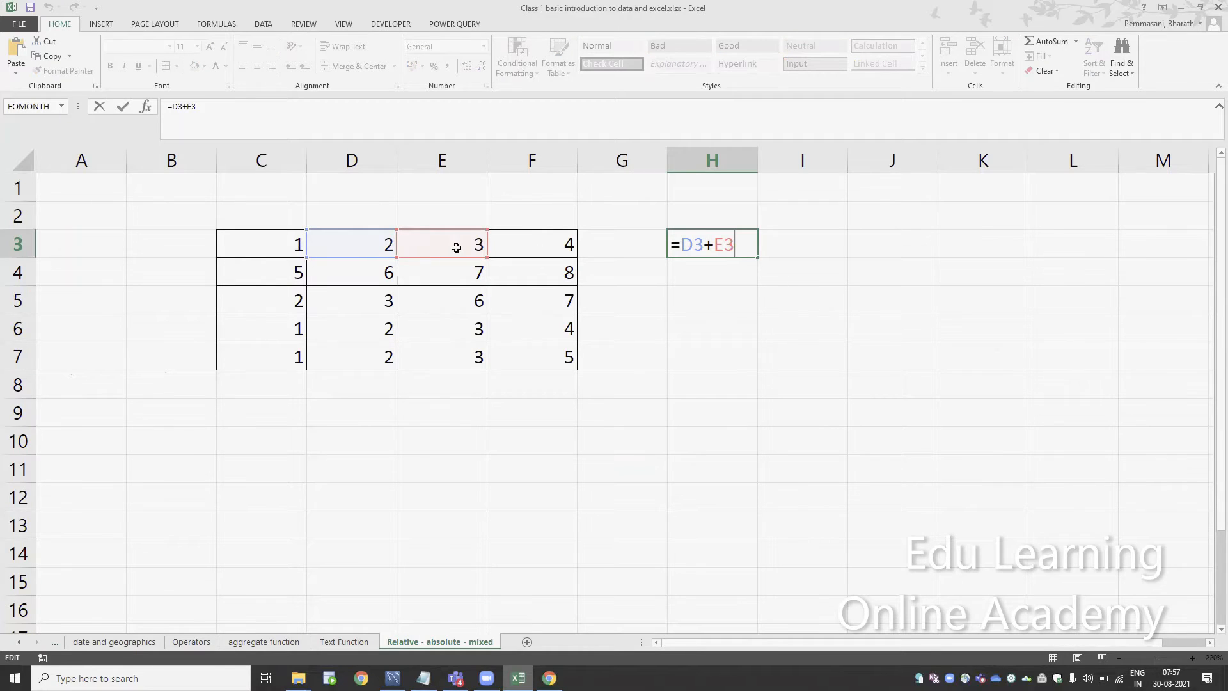
key("ctrl+Return")
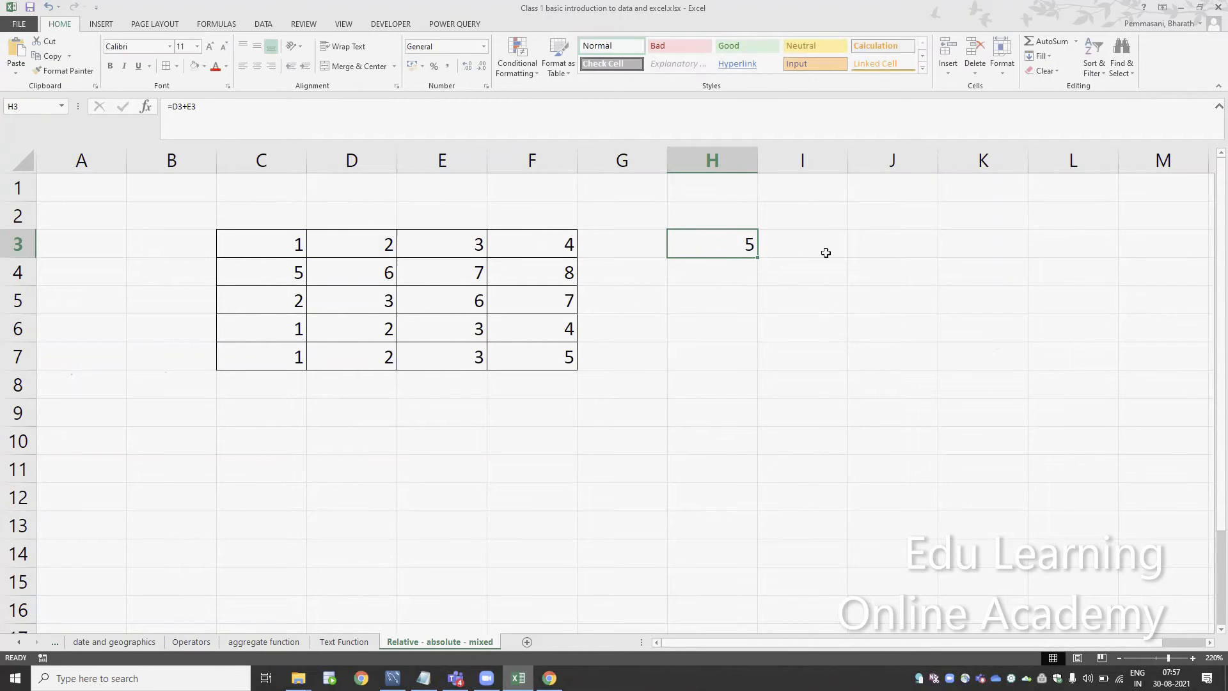
key("ctrl+c")
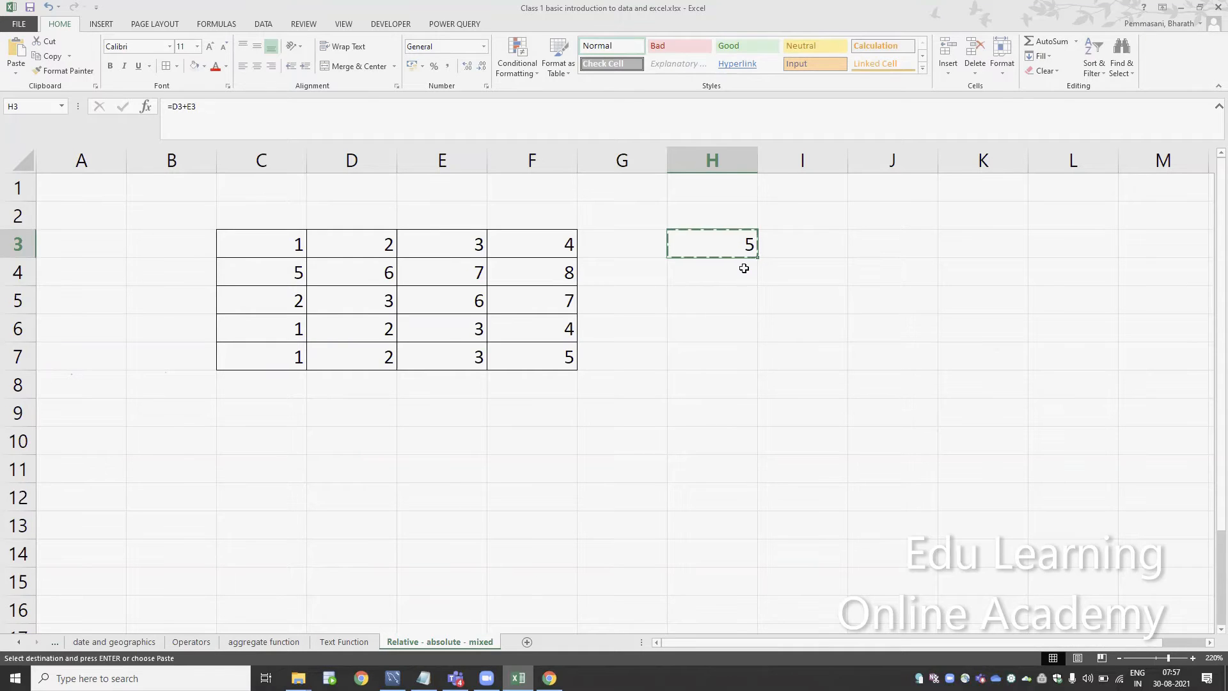
left_click(814, 251)
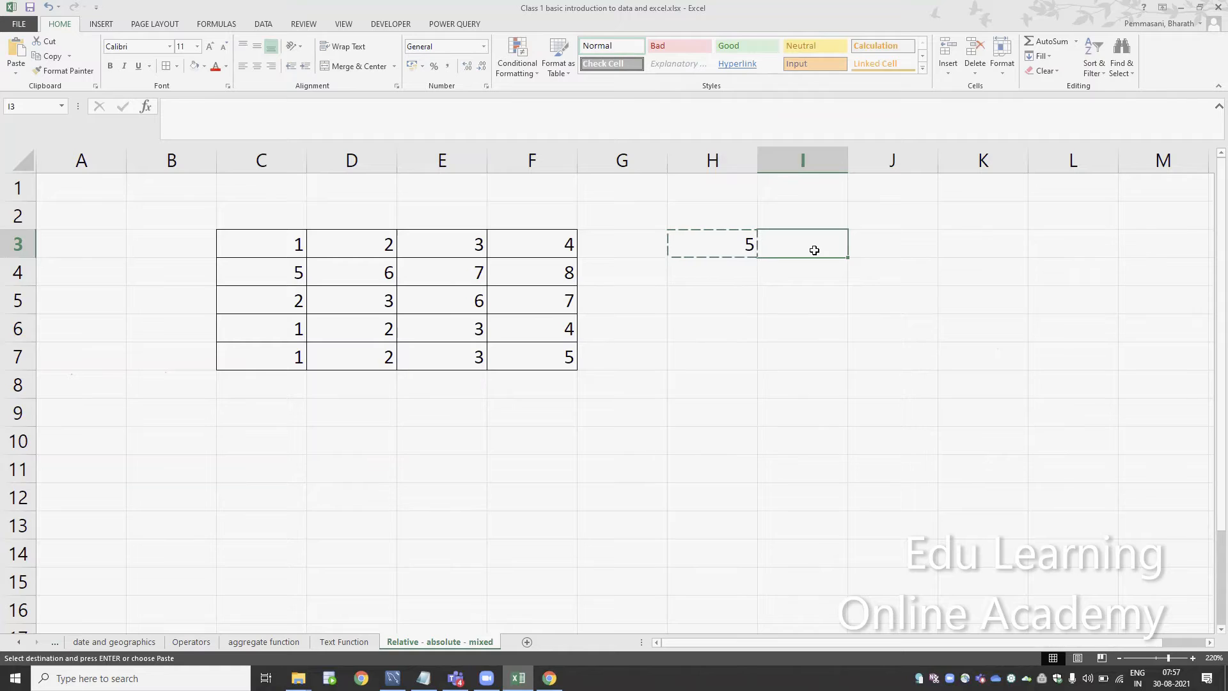
key("Left")
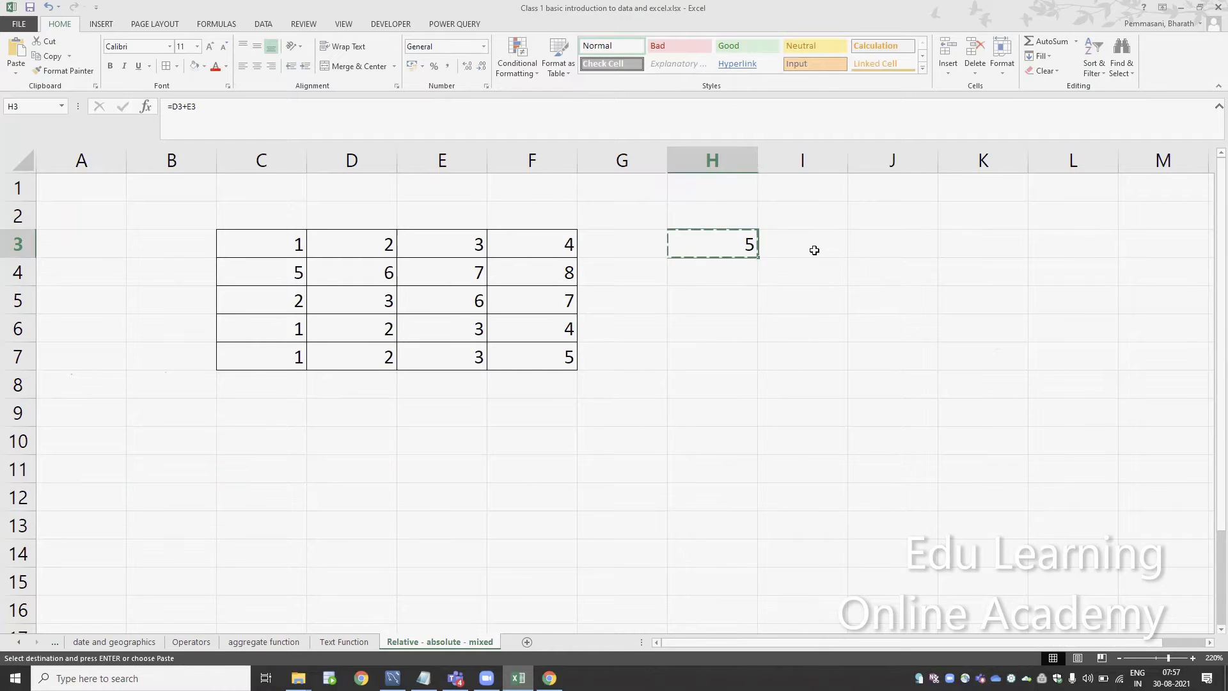
left_click(814, 250)
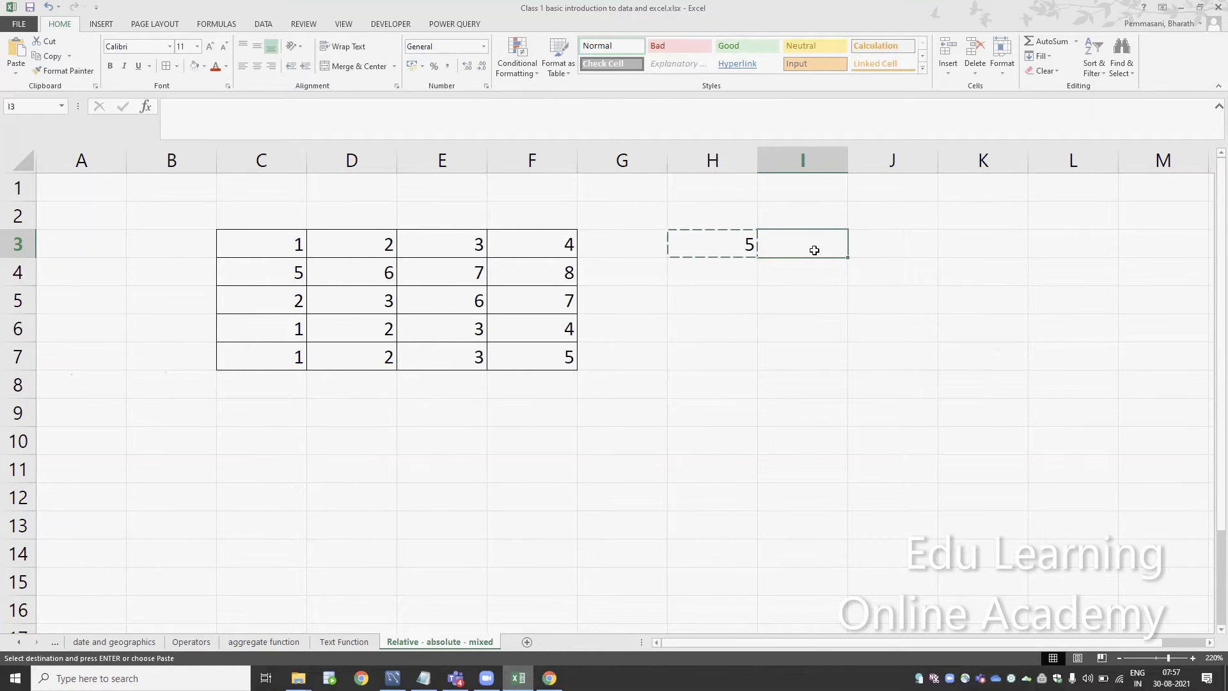
key("Left")
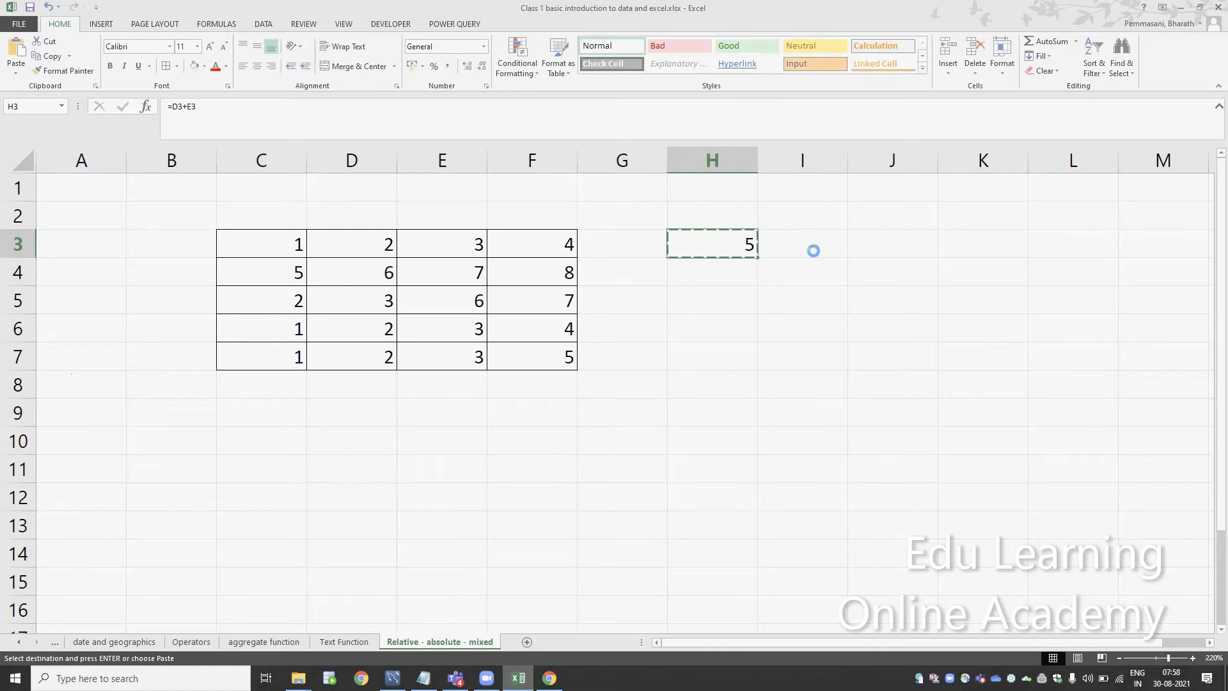
left_click(814, 250)
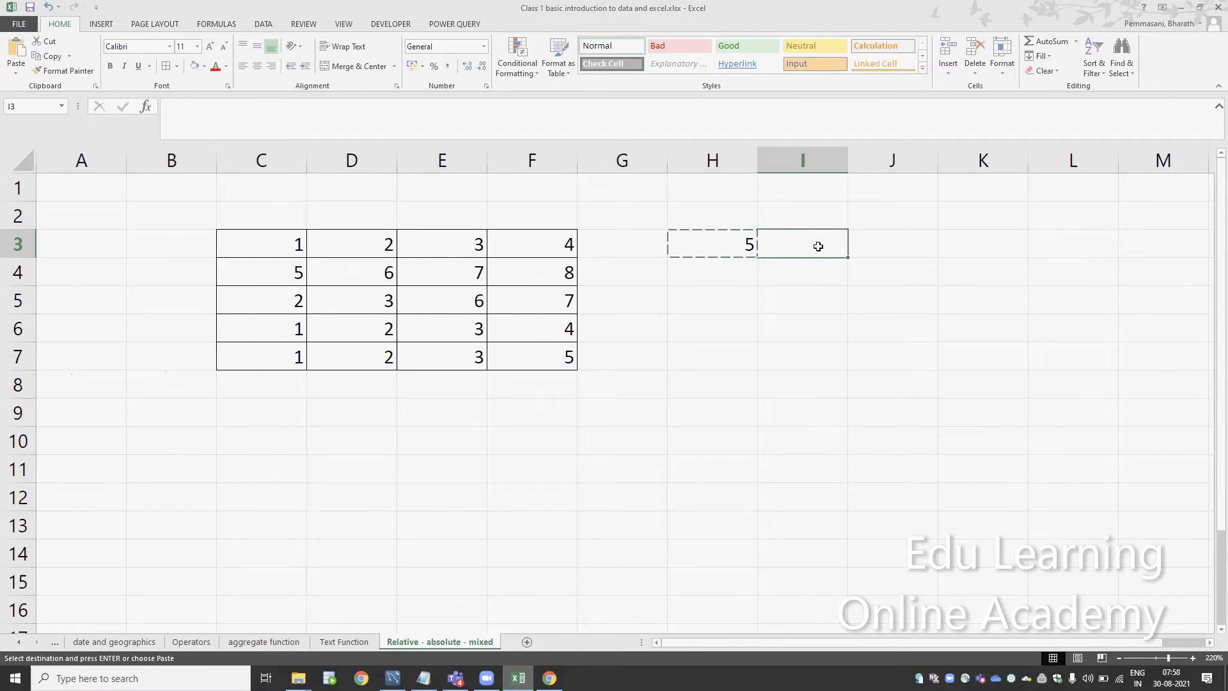
key("ctrl+v")
Compare the cell references in the I3 formula with those in H3
double_click(818, 246)
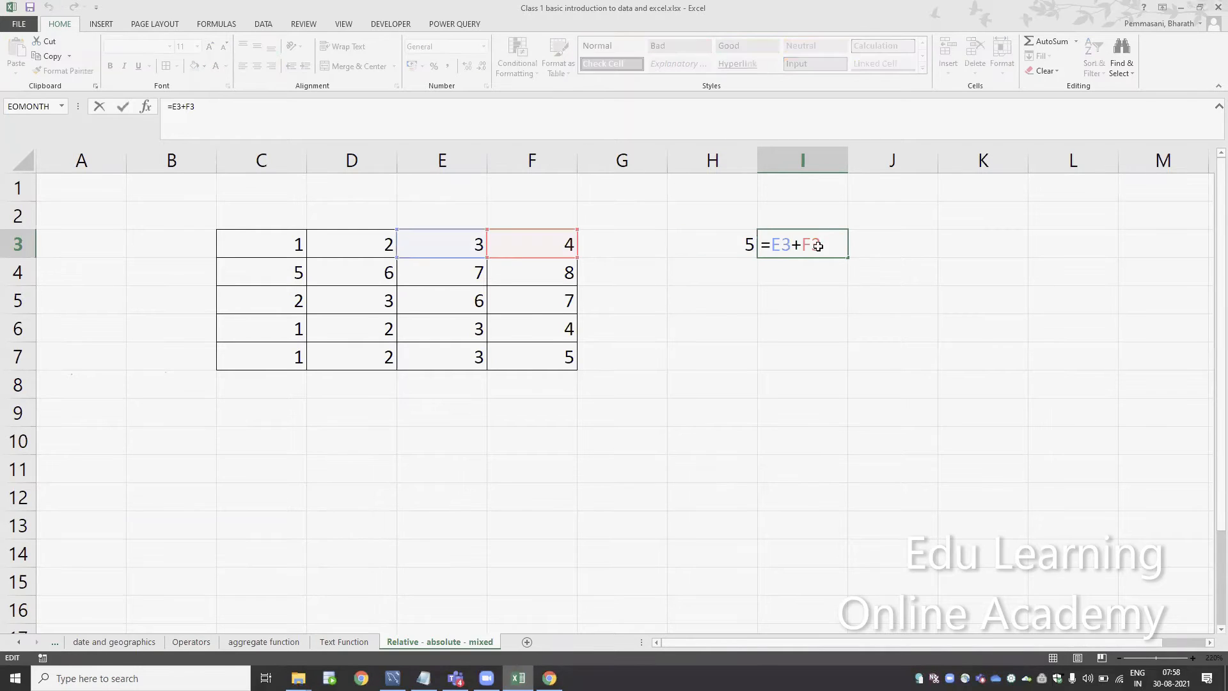
key("Escape")
key("Left")
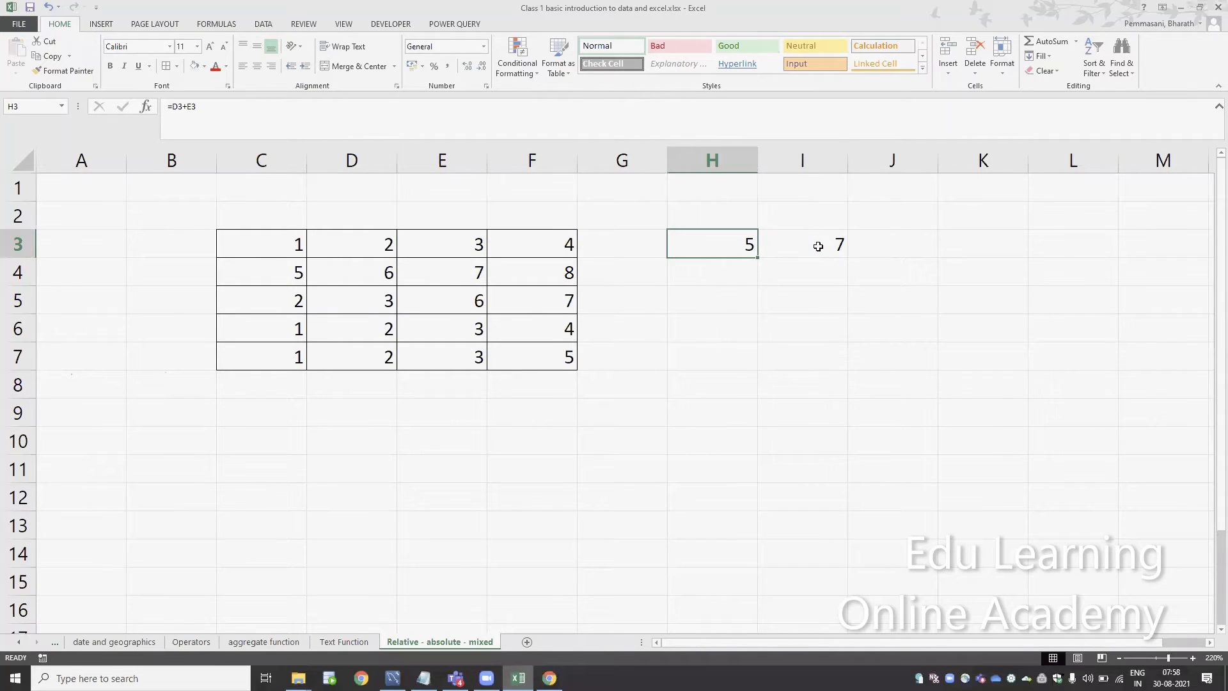
key("F2")
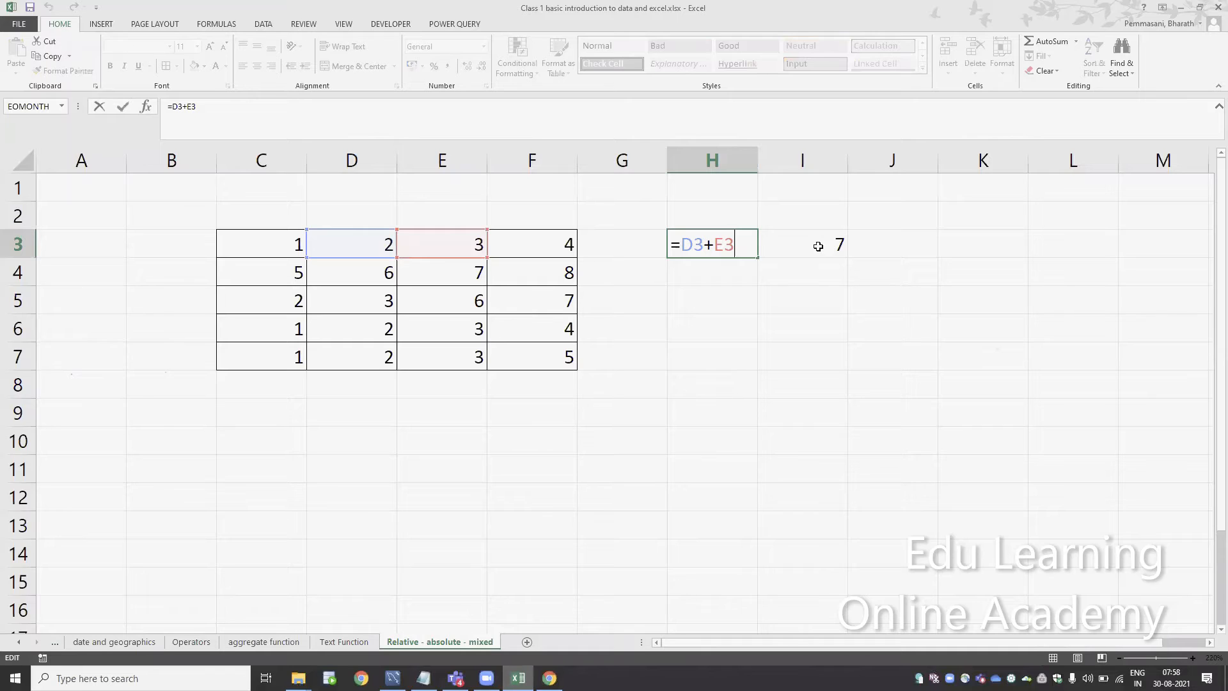
key("Escape")
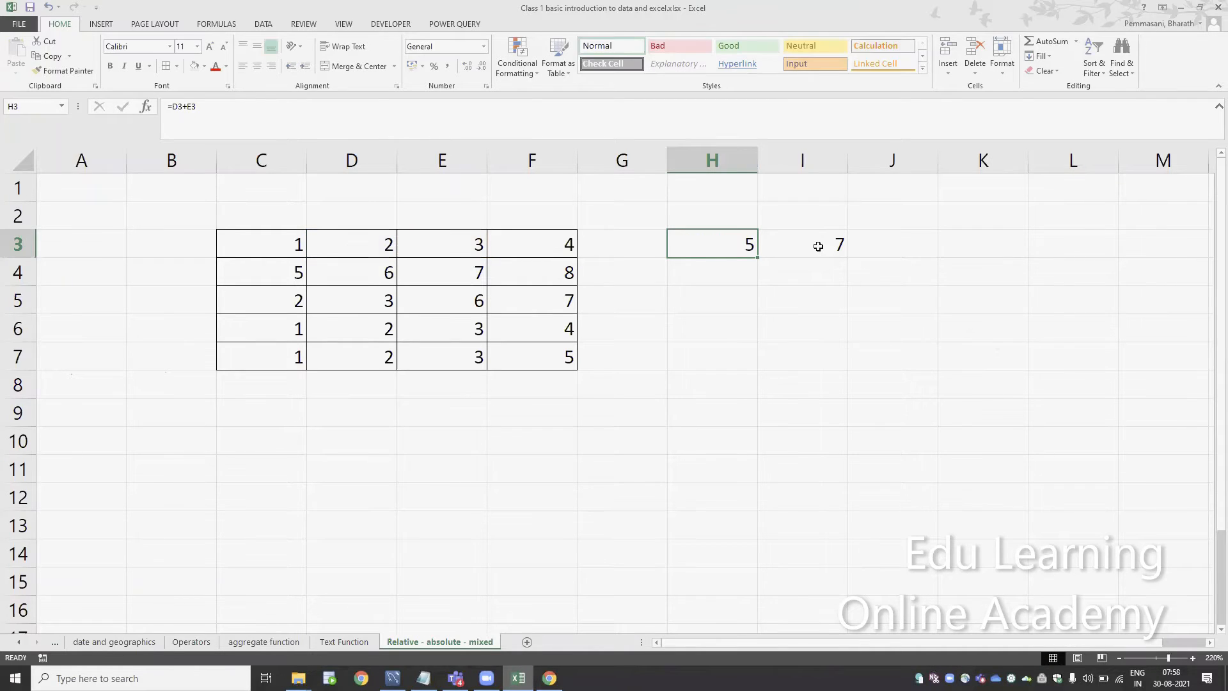
Merge and center cells C1:F1 above the number table
key("ctrl+Up")
key("ctrl+Left")
key("Right")
key("Right")
key("shift+Right")
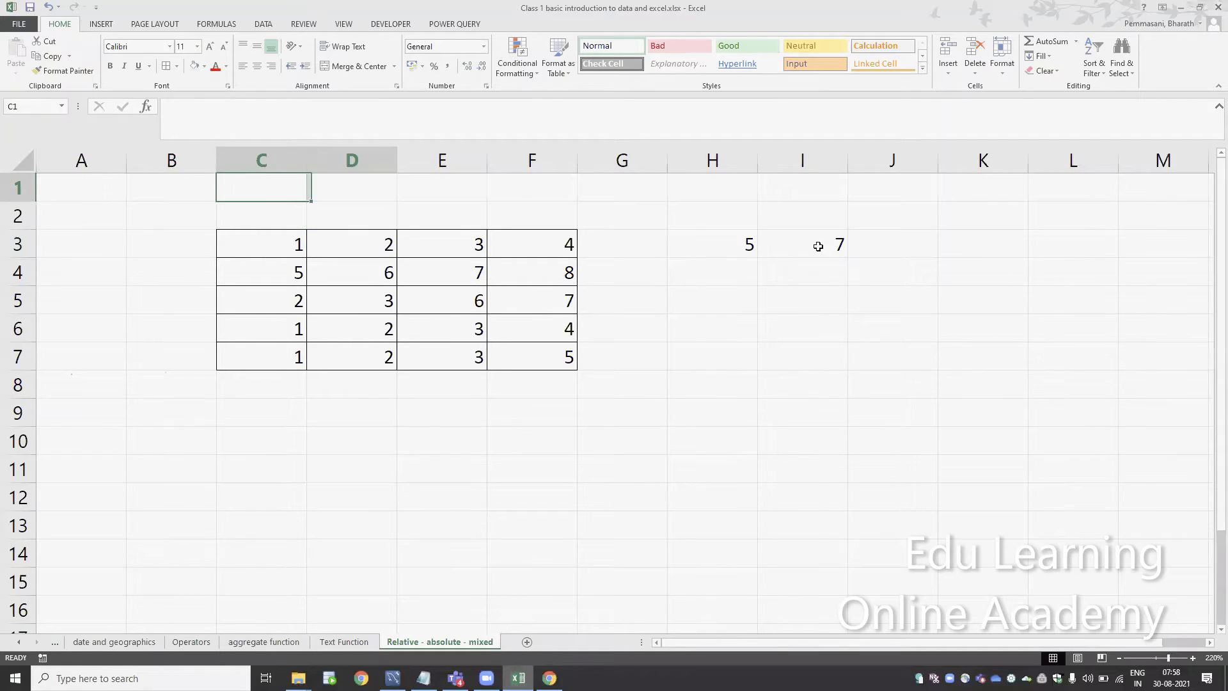
key("shift+Right")
key("shift+Right")
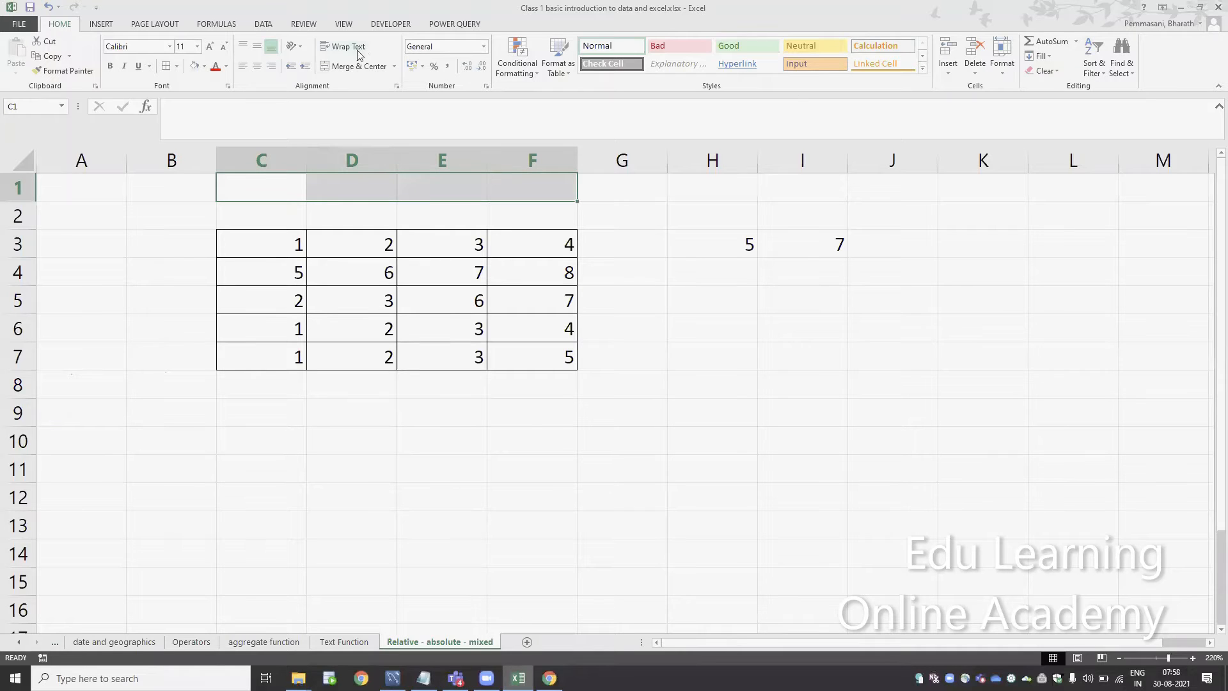
left_click(345, 66)
Enter the heading "Relative refrence" in the merged C1:F1 cell and give it a light blue fill
type("Rela")
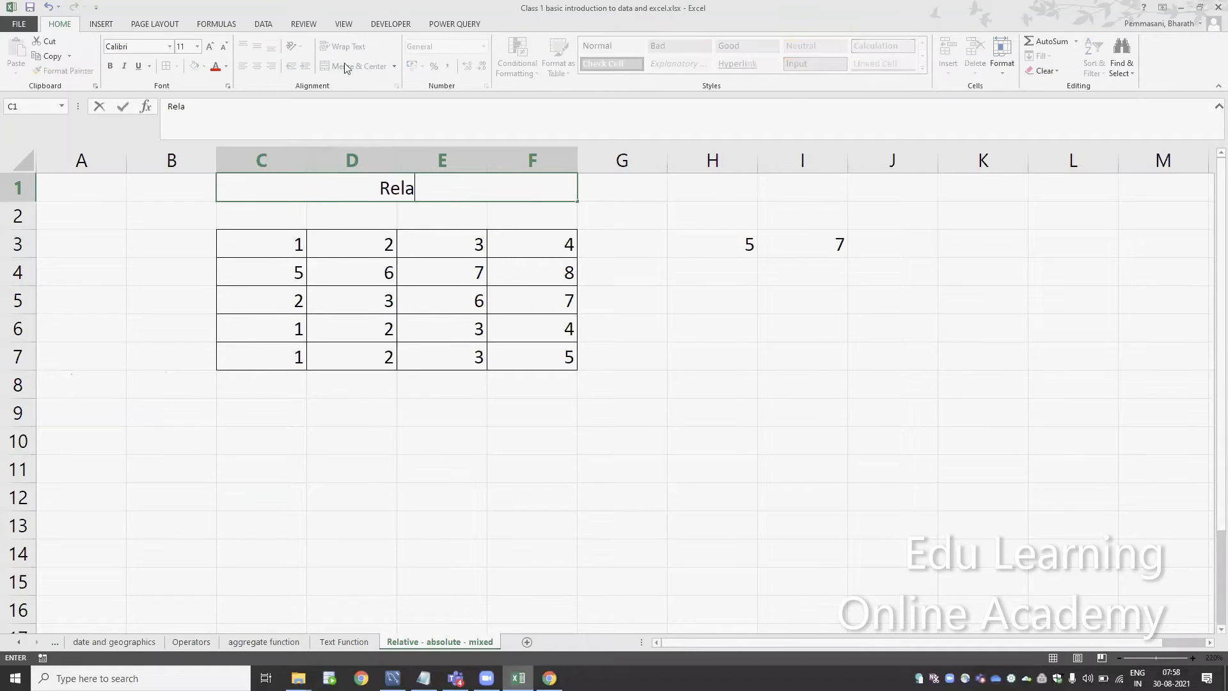
type("tive refrence")
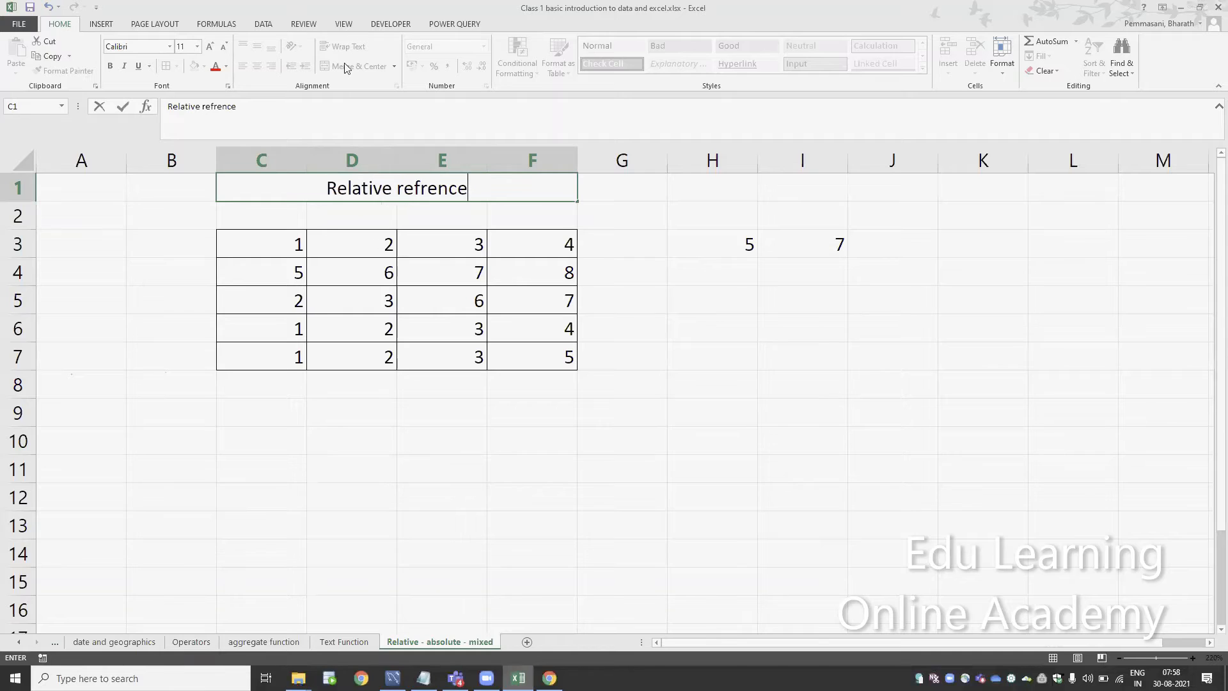
key("Return")
key("Up")
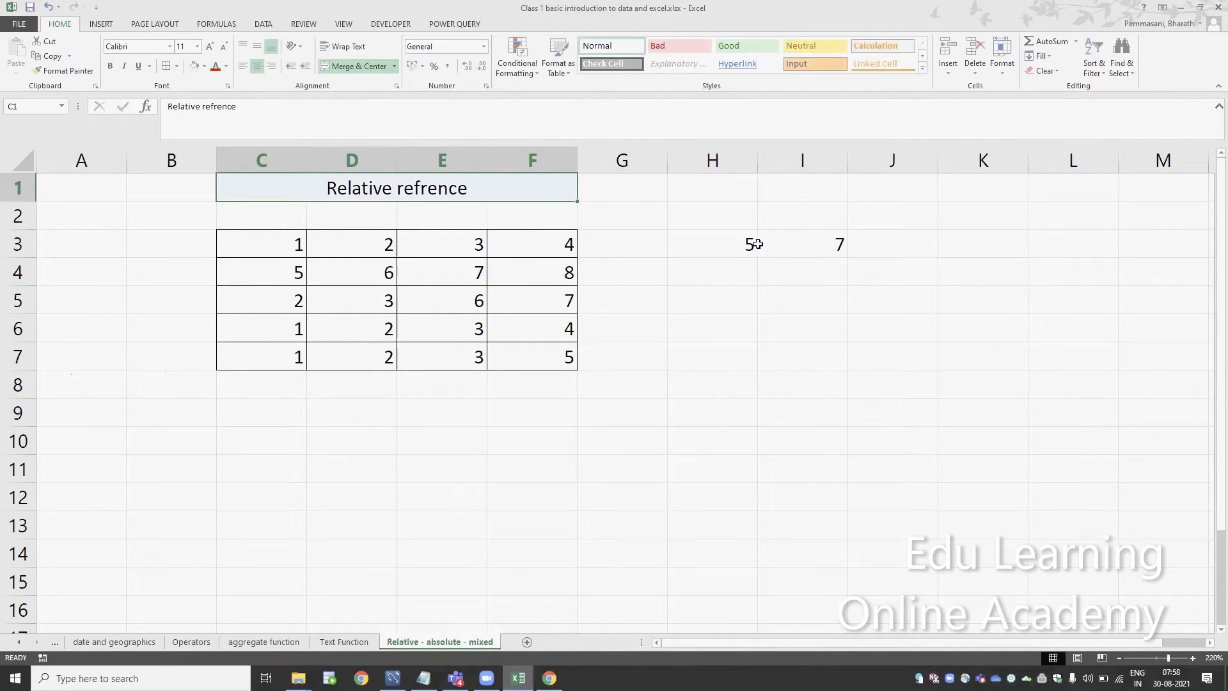
Review the cell references used by the formula in H3
left_click(736, 236)
double_click(736, 235)
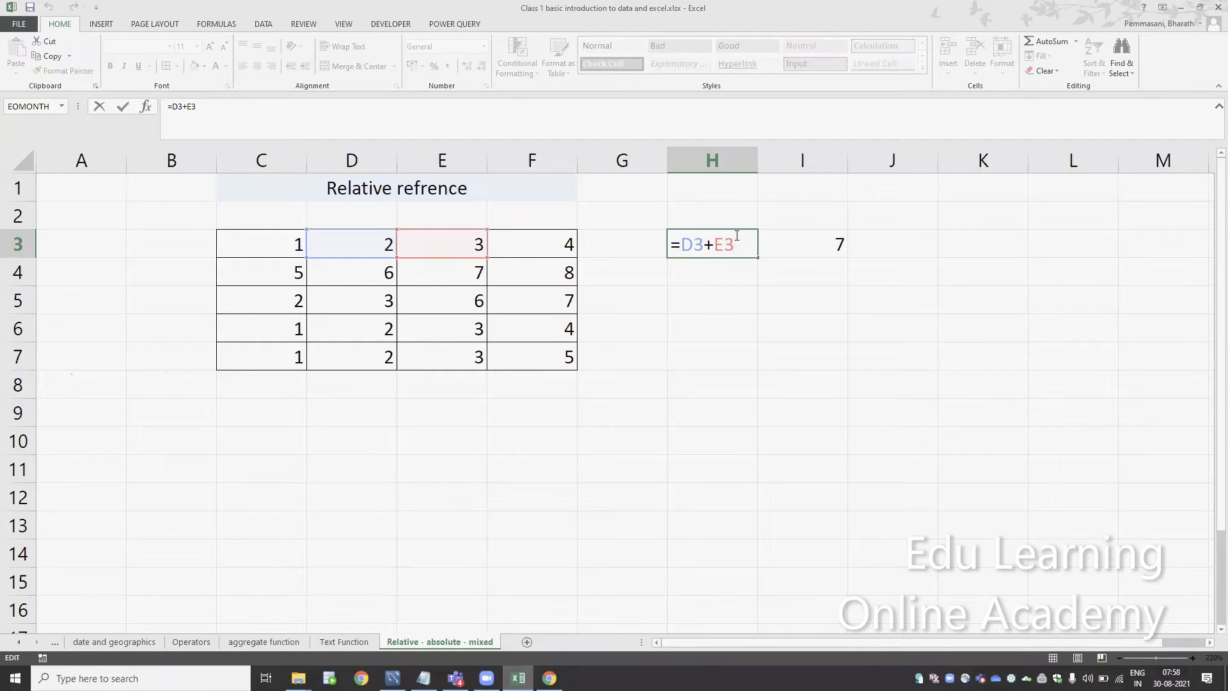
key("Escape")
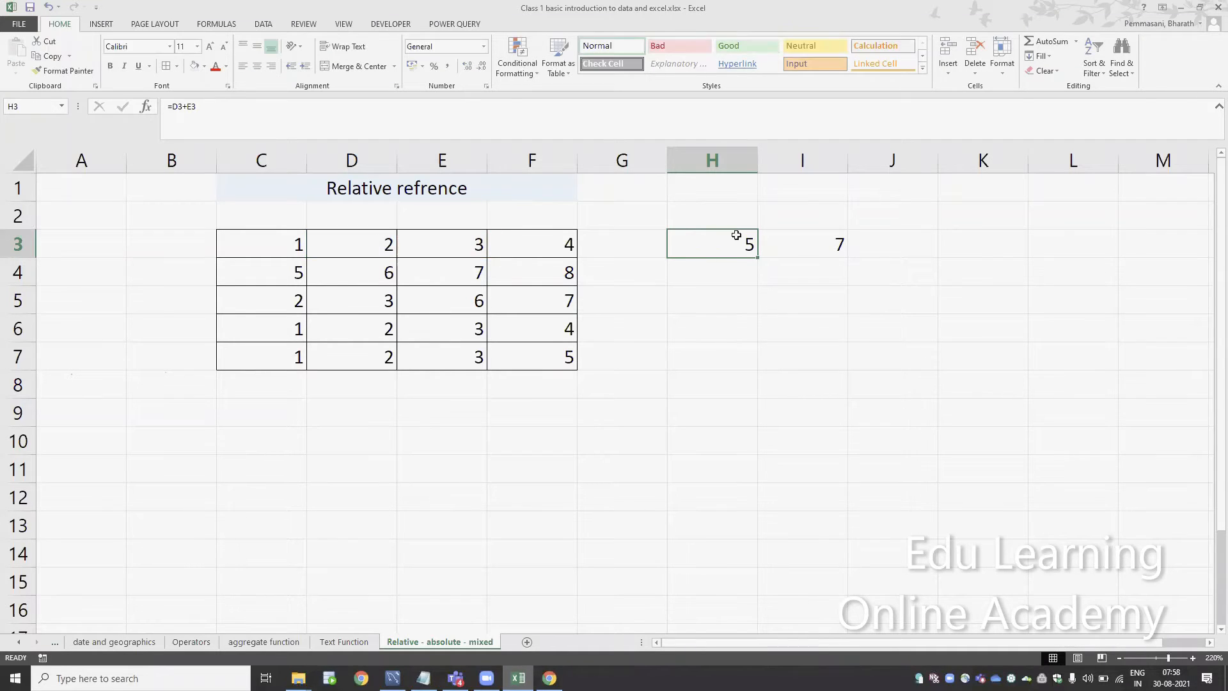
Try shifting both references in the H3 formula one column over, to E3 and F3, and discard the edit
double_click(736, 235)
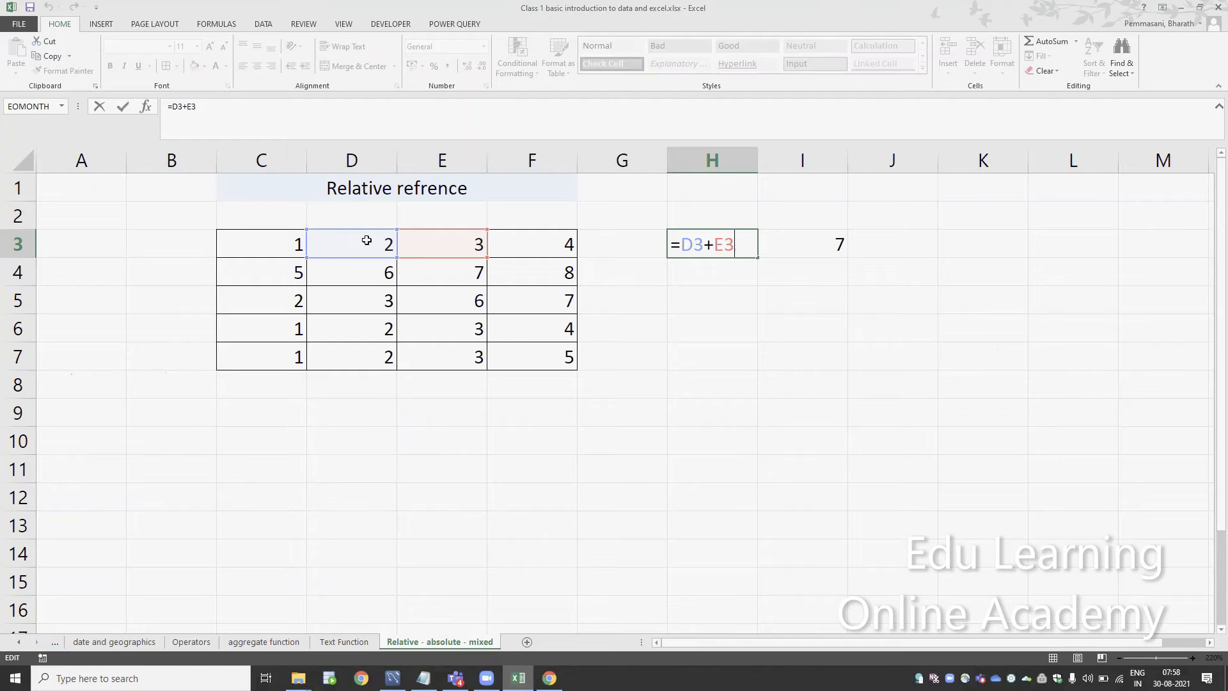
left_click_drag(446, 231, 499, 241)
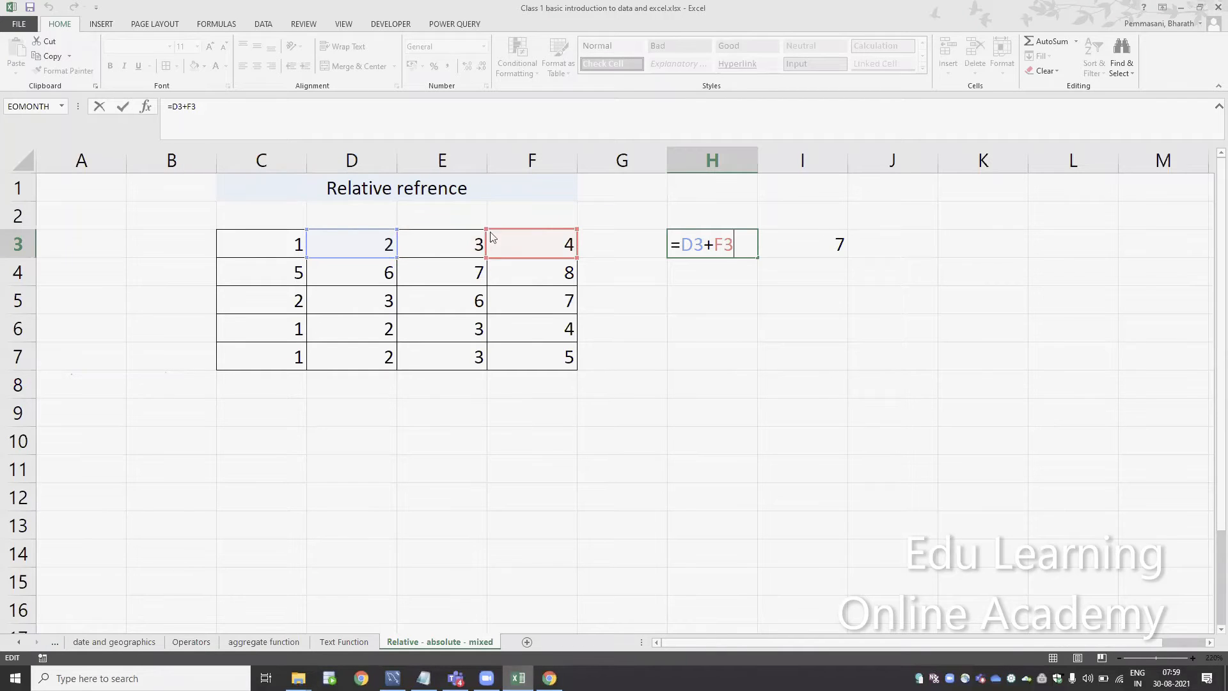
left_click_drag(368, 235, 416, 225)
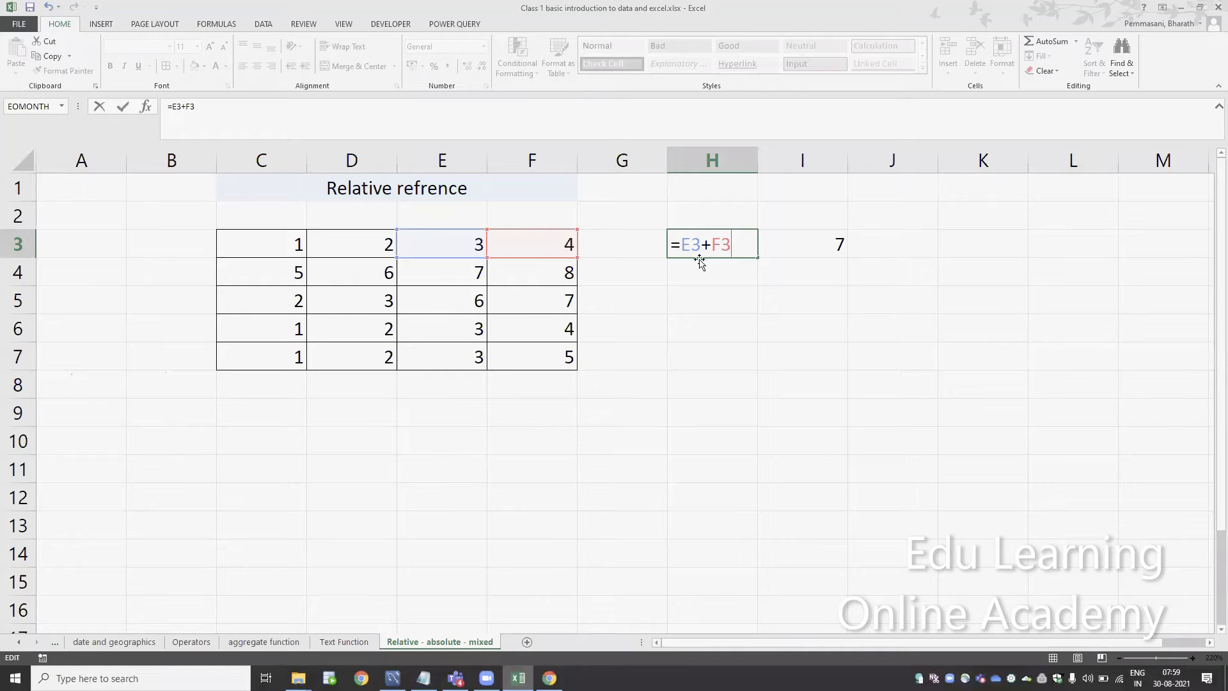
key("Escape")
Examine which table cells the formula in I3 refers to
key("Right")
key("F2")
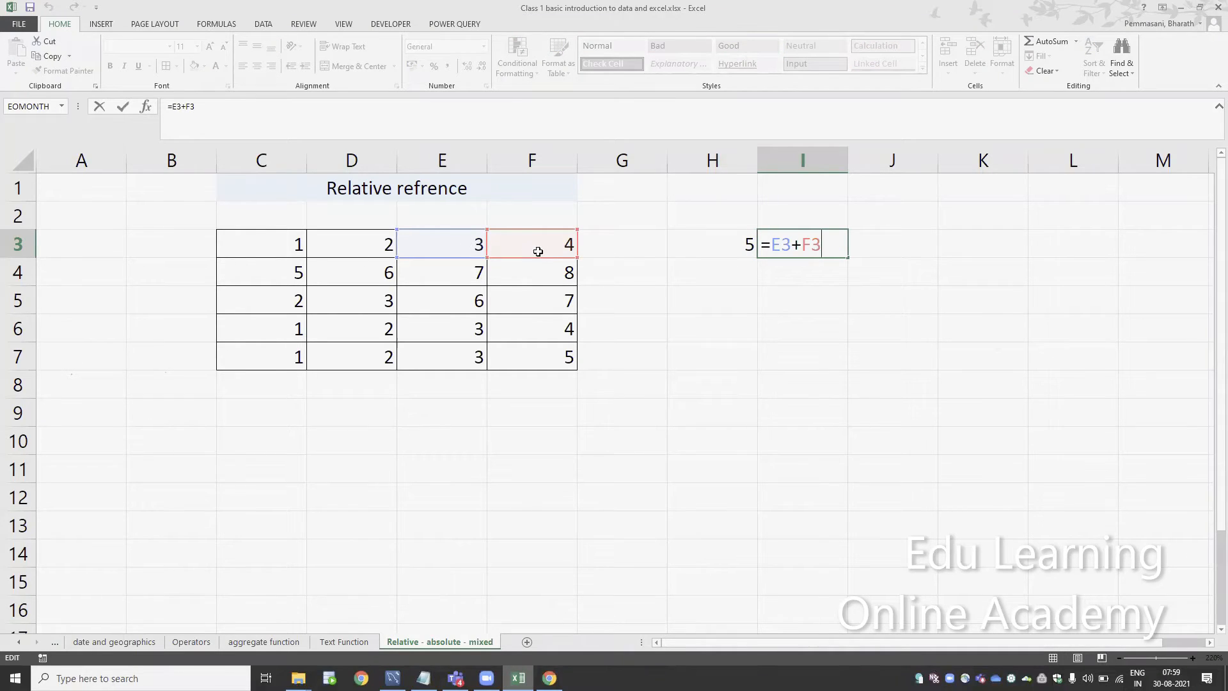
key("Escape")
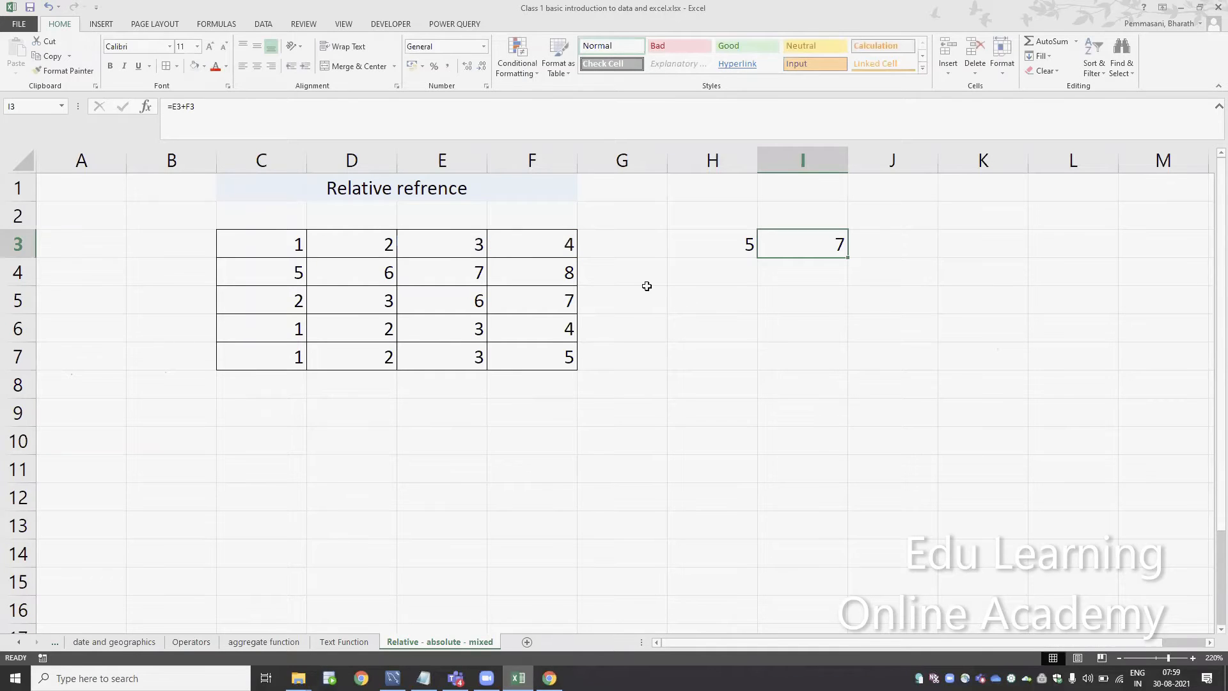
key("F2")
key("Escape")
key("ctrl+c")
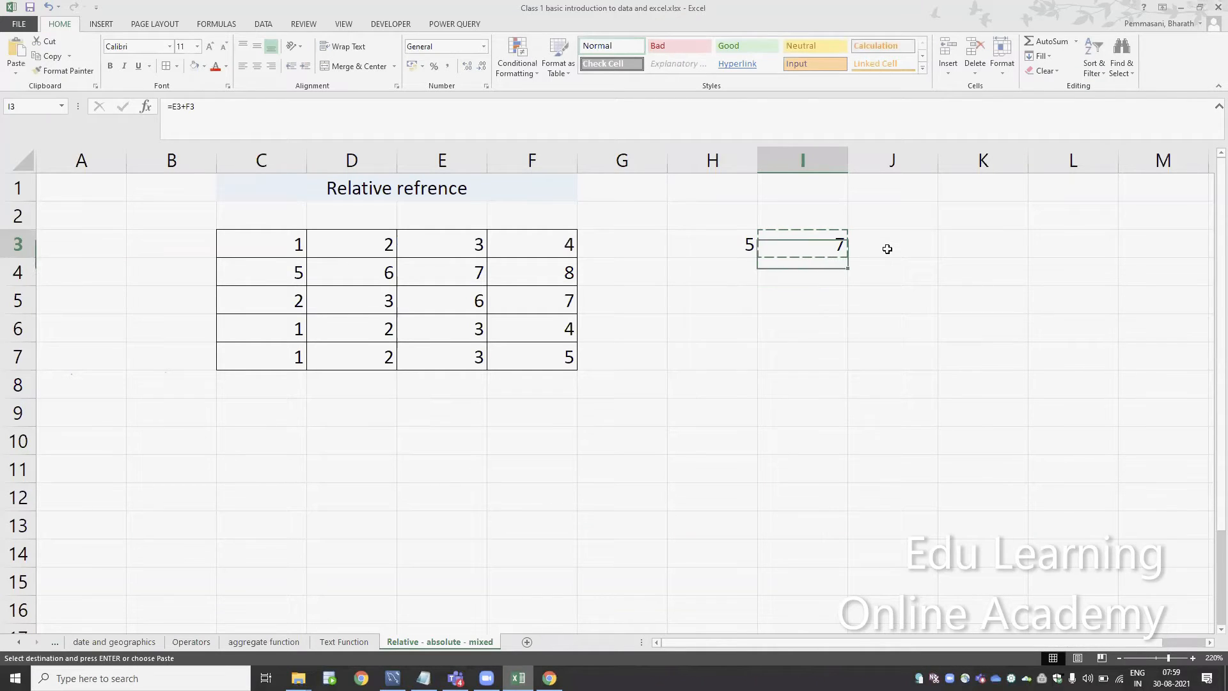
key("F2")
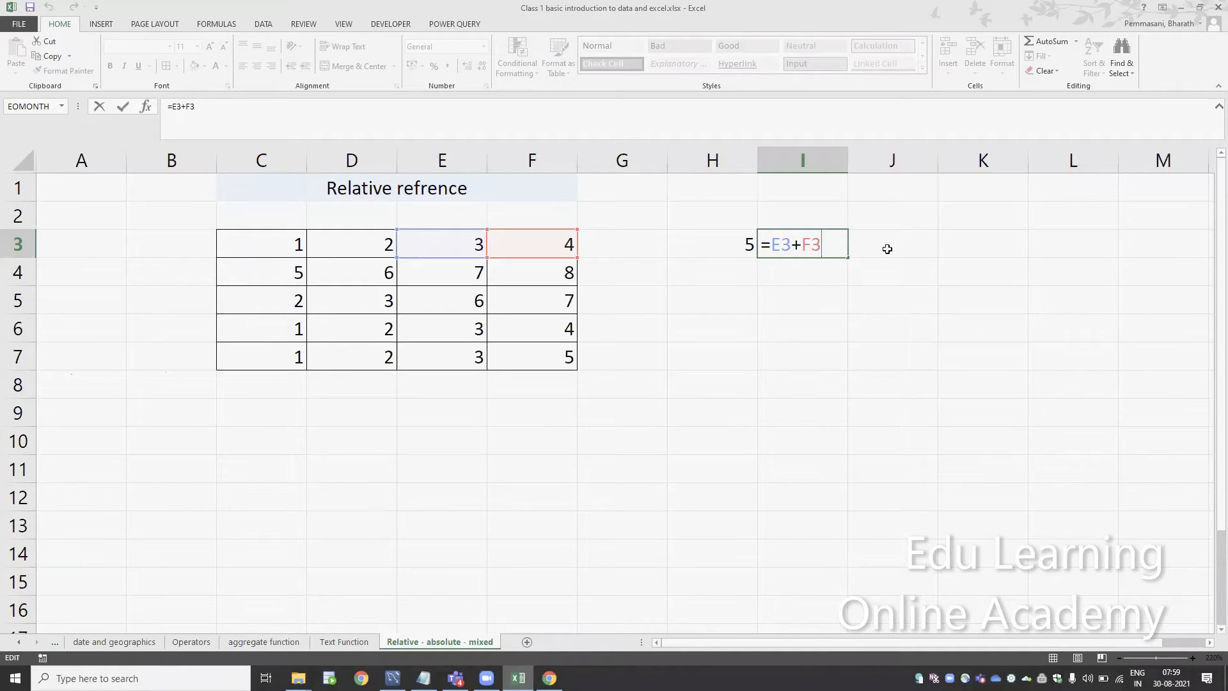
key("Escape")
Enter the constant 6 in cell K3 and copy it into K5
key("Right")
key("Right")
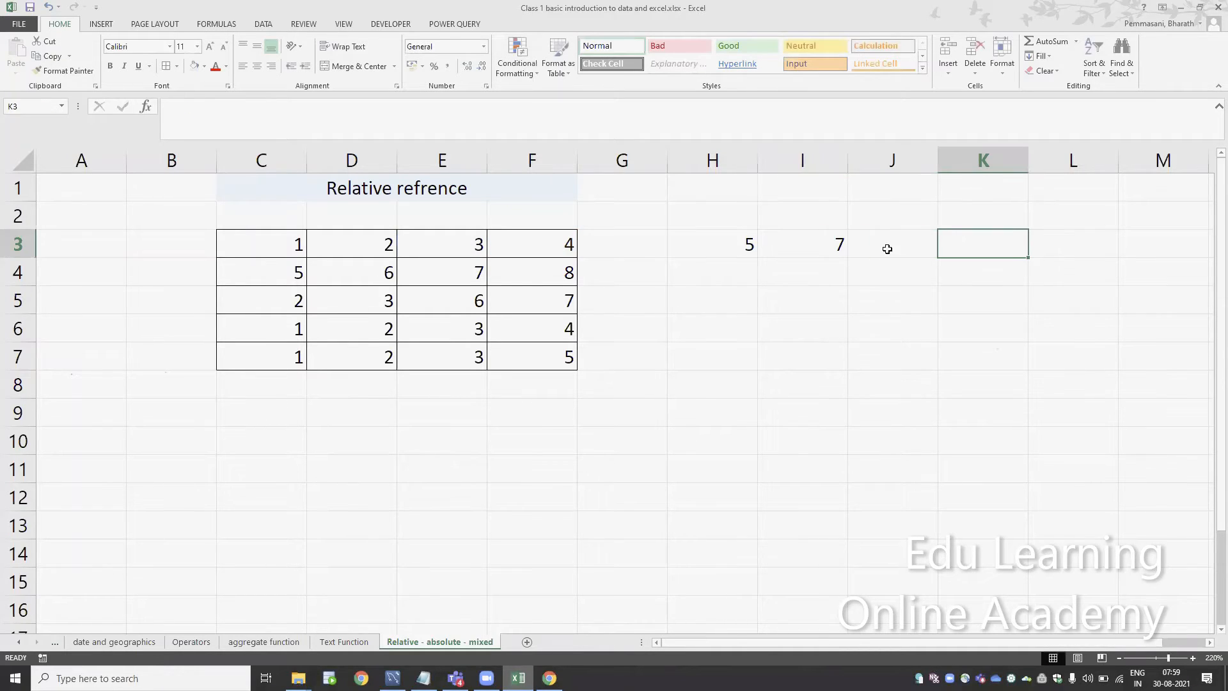
type("6")
key("Return")
key("Up")
key("ctrl+c")
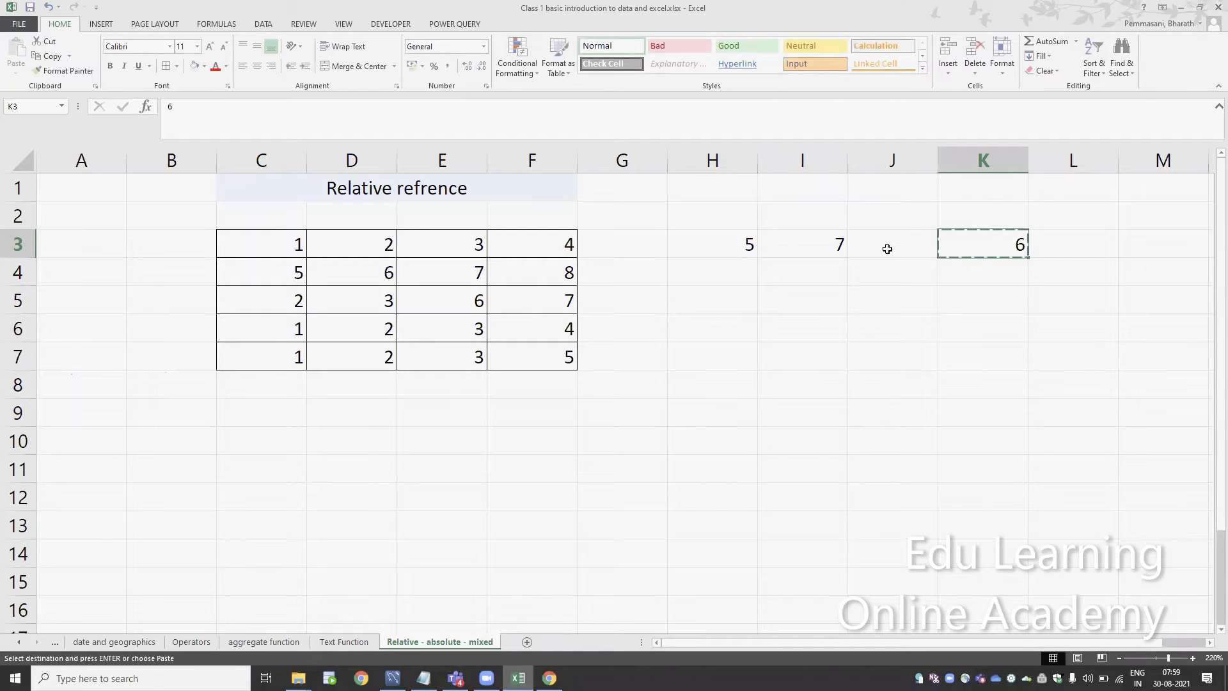
key("Down")
key("Down")
key("ctrl+v")
Compare the contents of K3 with its copy in K5
key("Up")
key("Up")
key("F2")
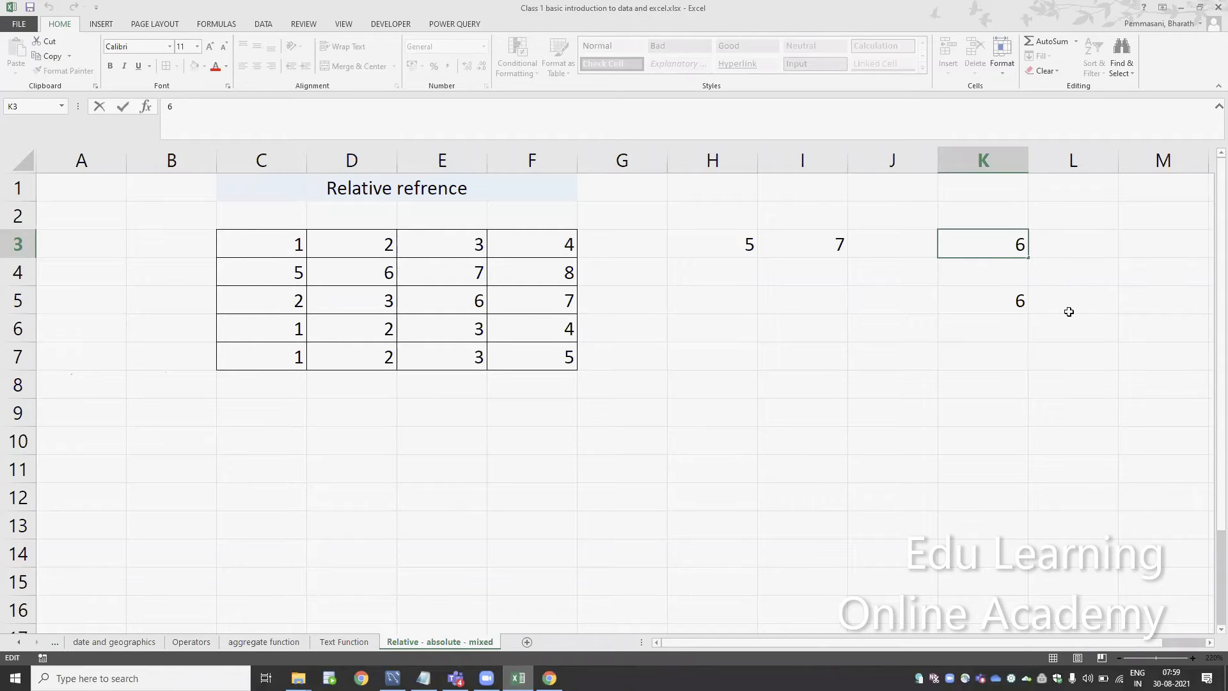
key("Escape")
key("ctrl+c")
key("Down")
key("Down")
key("Down")
key("Up")
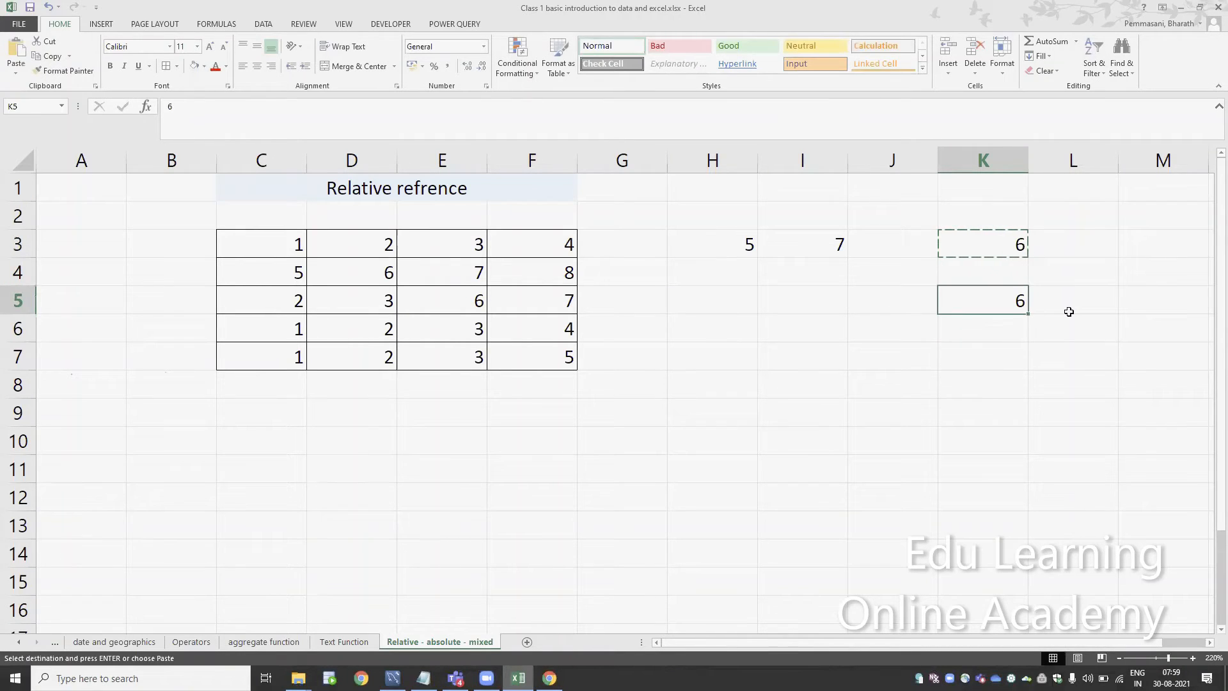
key("F2")
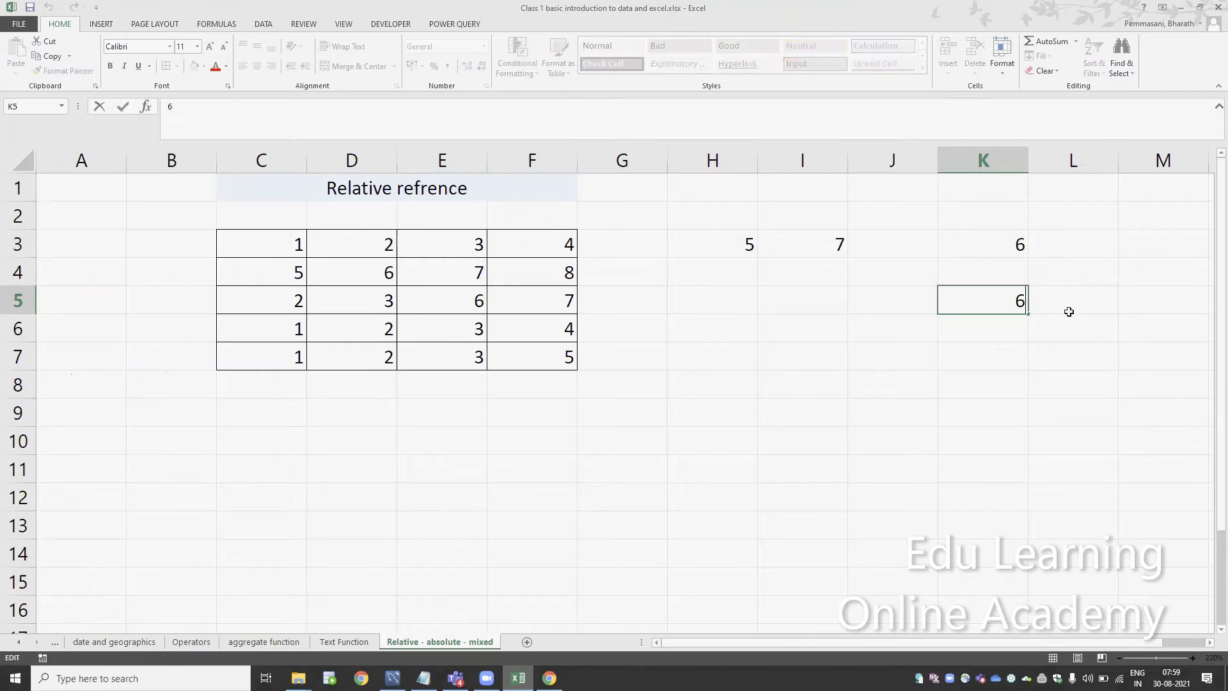
key("Escape")
key("Up")
key("Up")
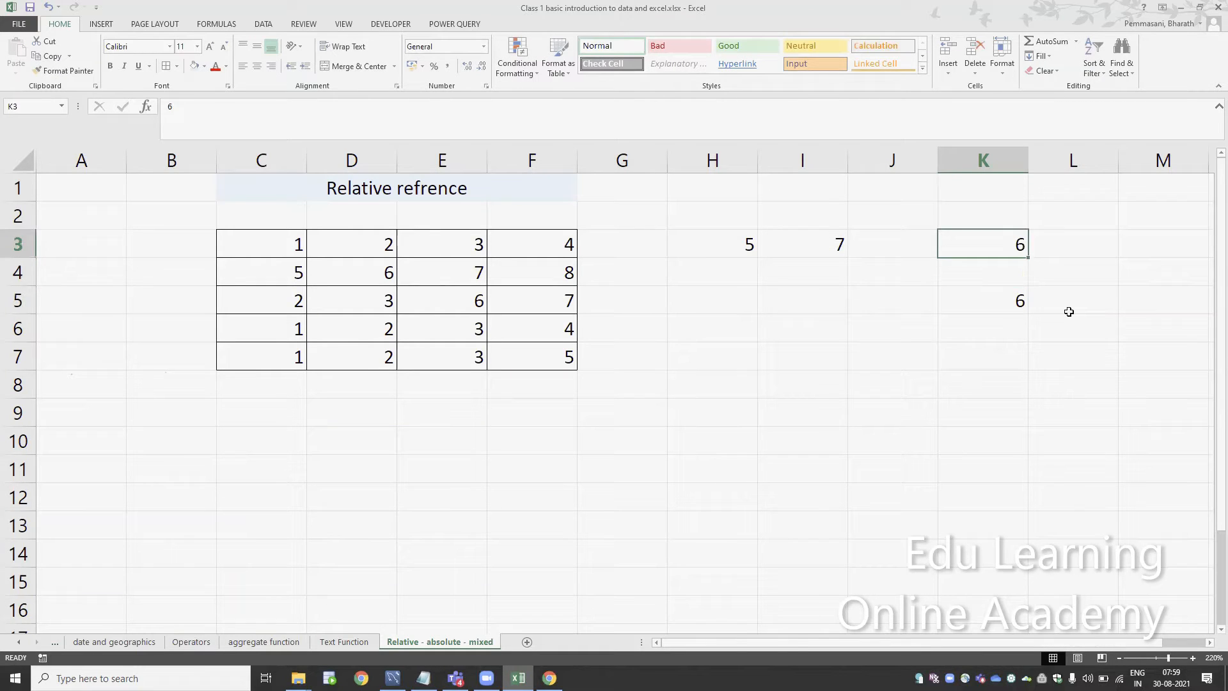
Clear the sample constants from cells K3:K5
key("shift+Down")
key("shift+Down")
key("shift+Down")
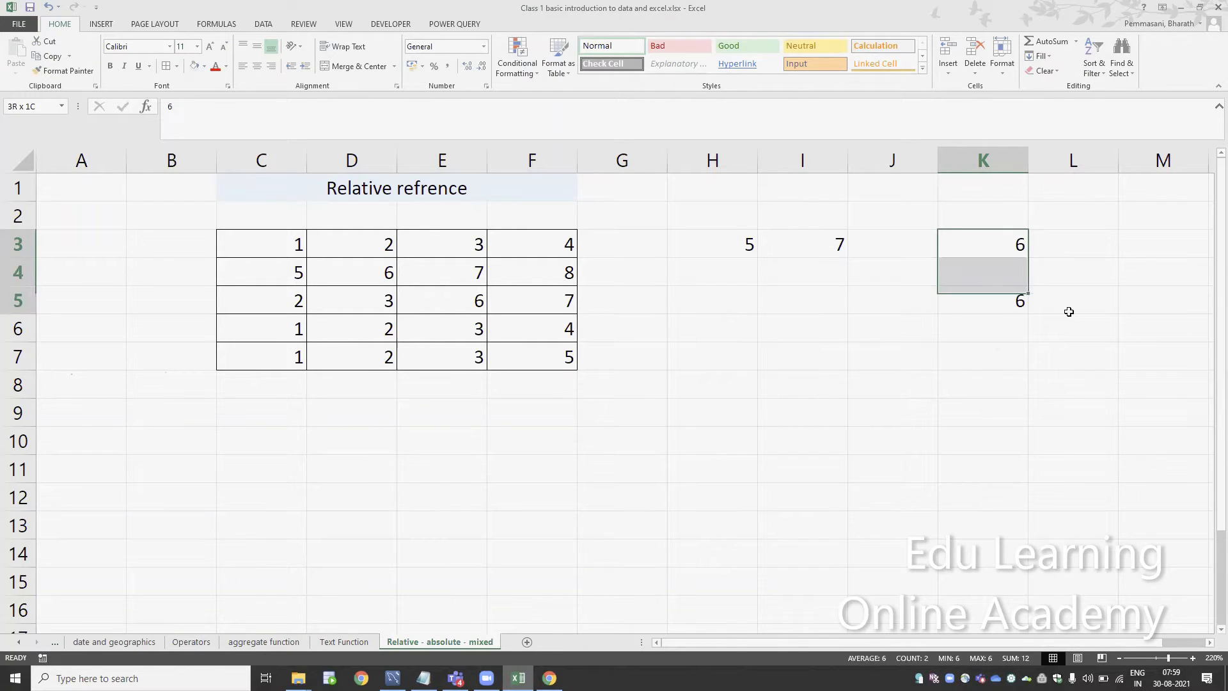
key("Delete")
Copy the formula from cell I3 into cell H4
key("Left")
key("Left")
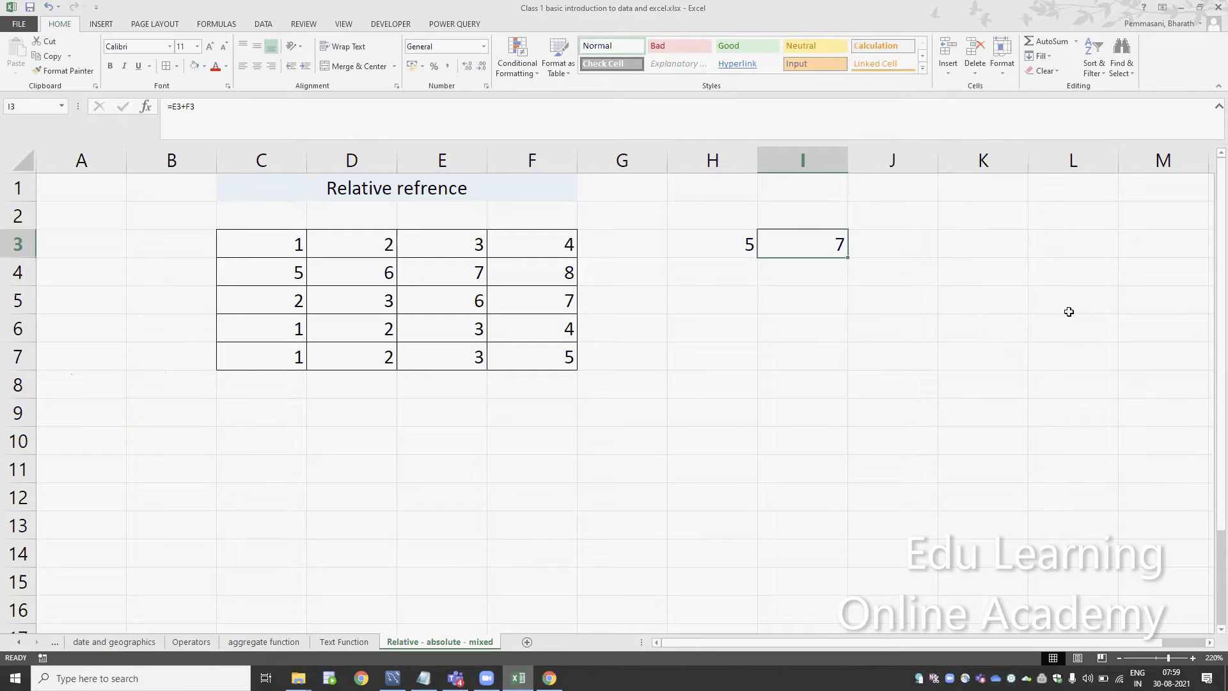
key("ctrl+c")
key("Down")
key("Down")
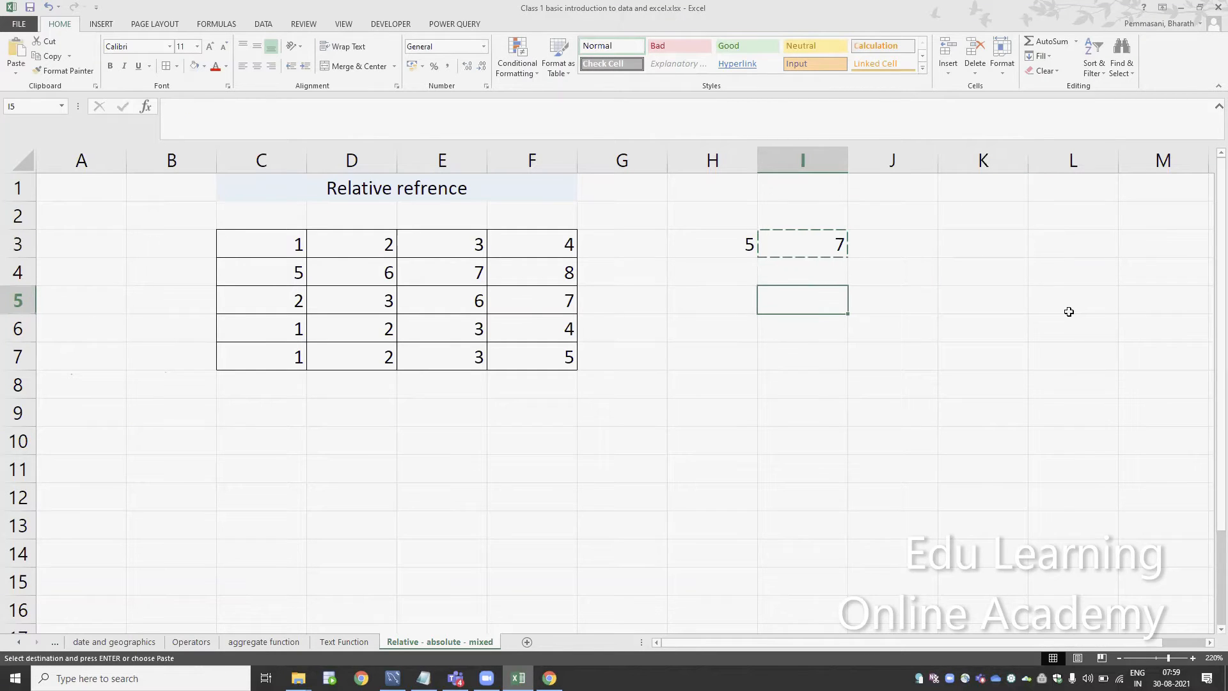
key("Up")
key("Left")
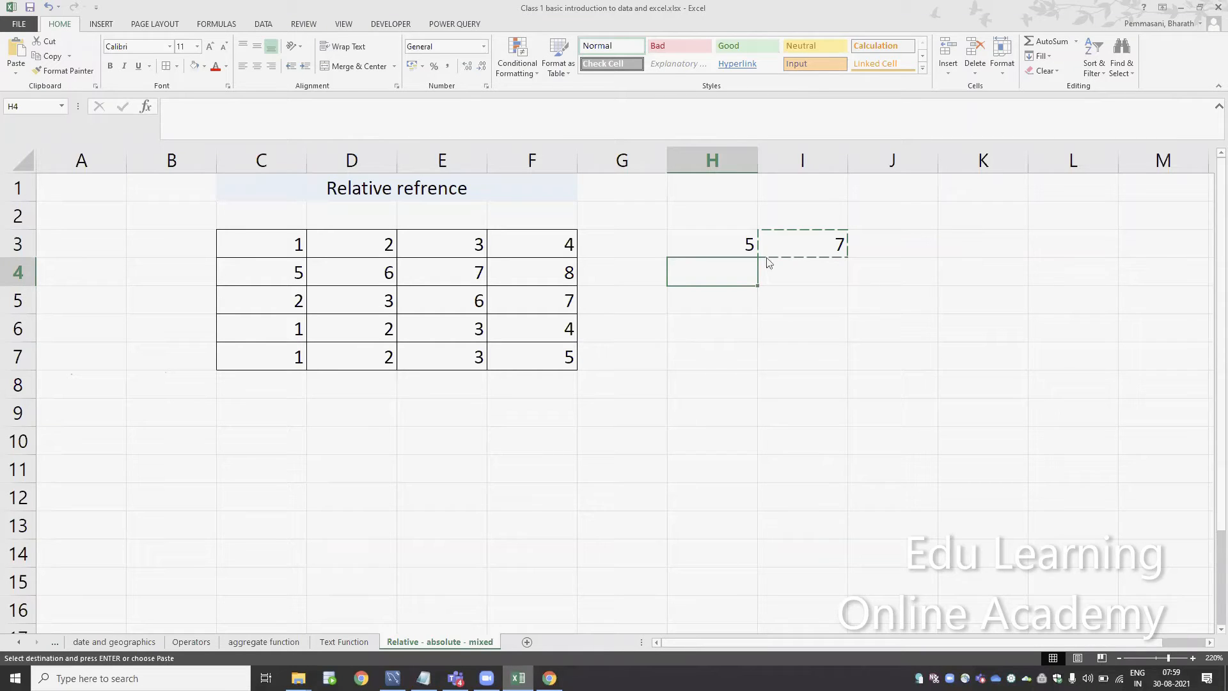
key("ctrl+v")
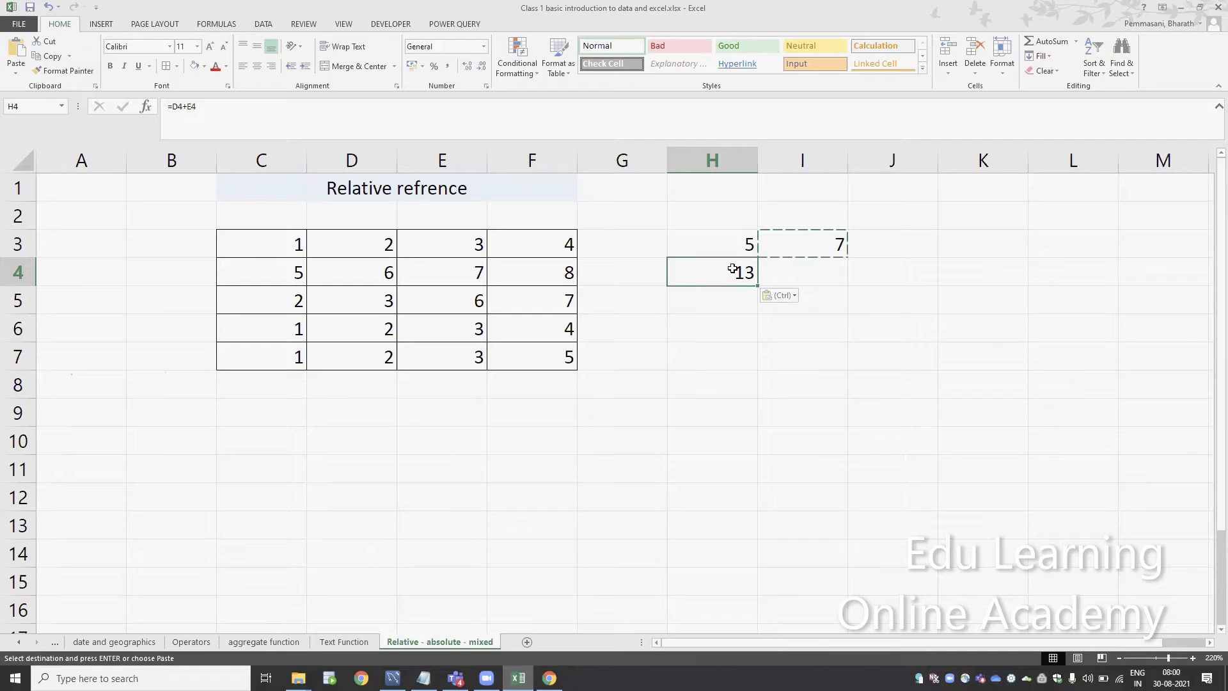
key("Escape")
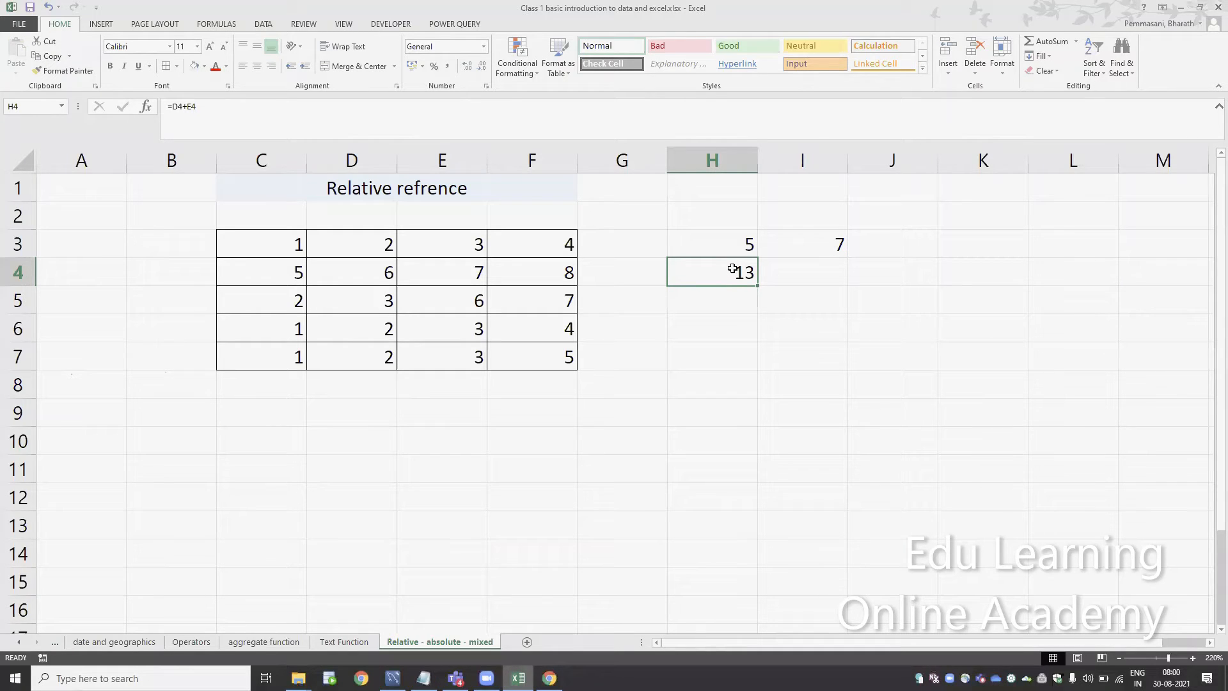
Inspect the cell references of the formula pasted in H4
double_click(733, 269)
key("Escape")
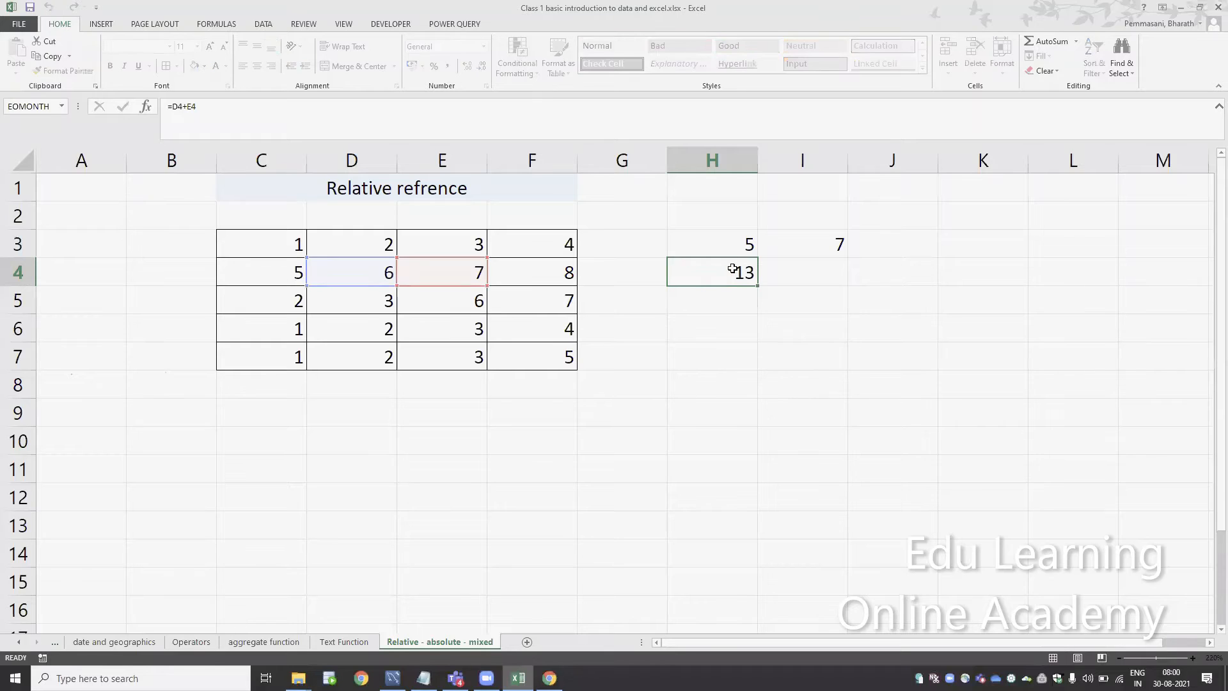
left_click(1061, 567)
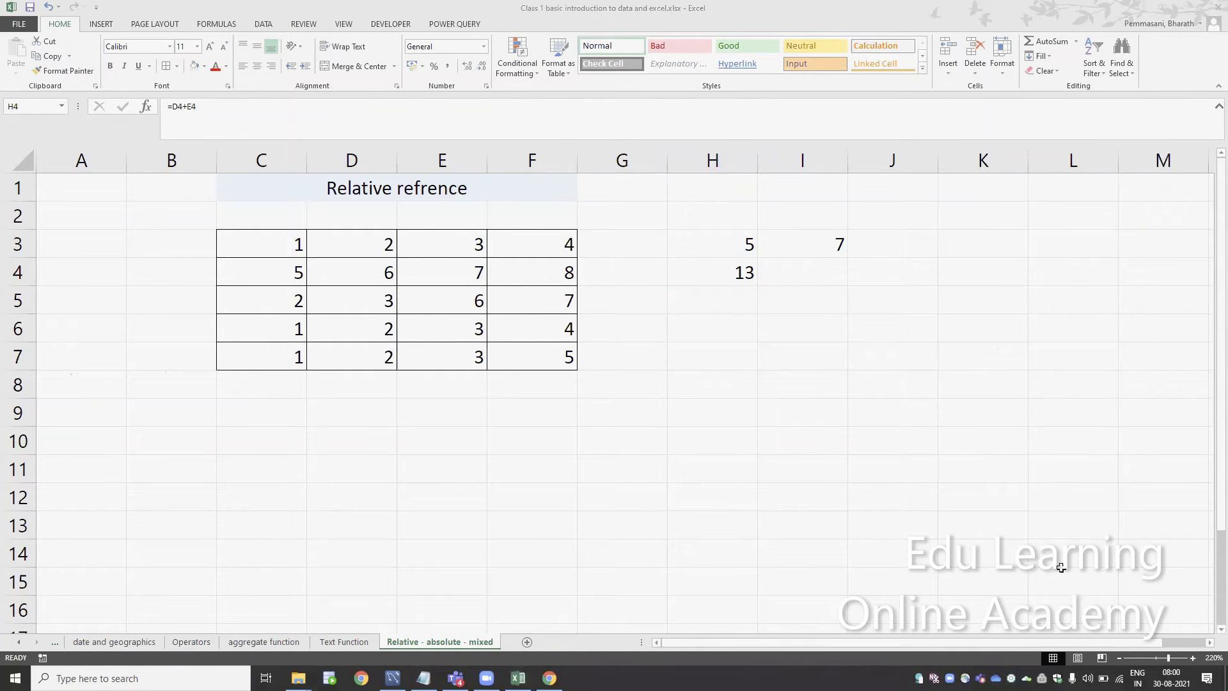
left_click(740, 268)
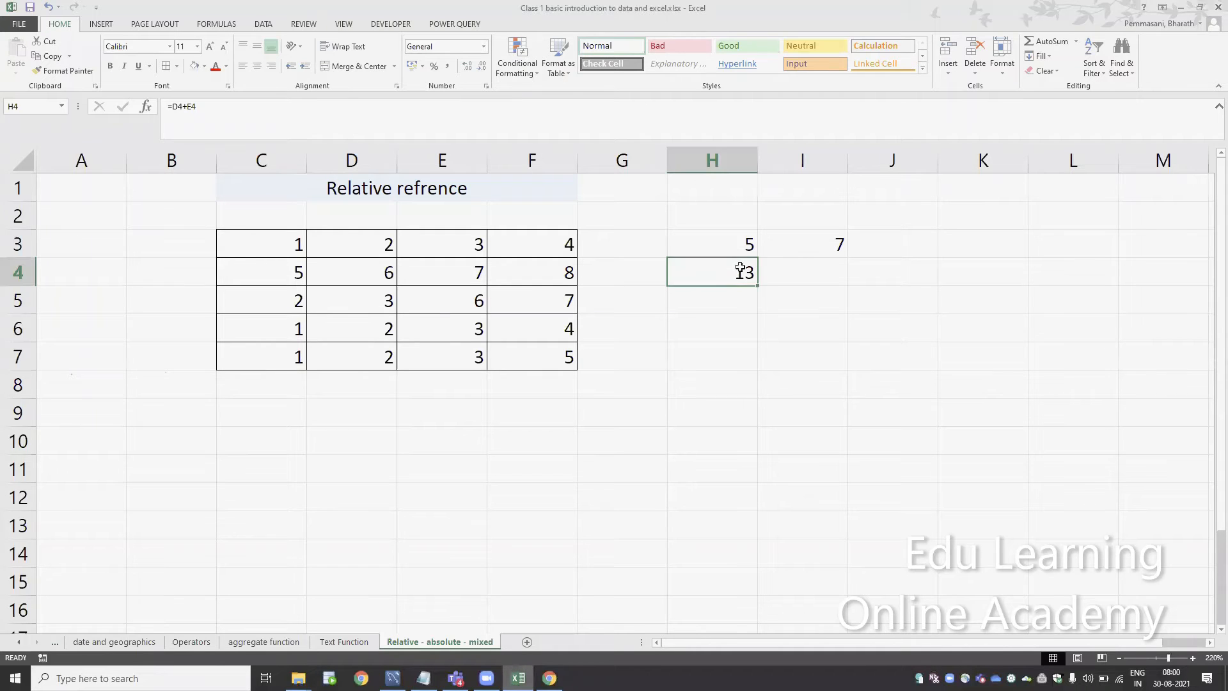
key("ctrl+c")
double_click(740, 268)
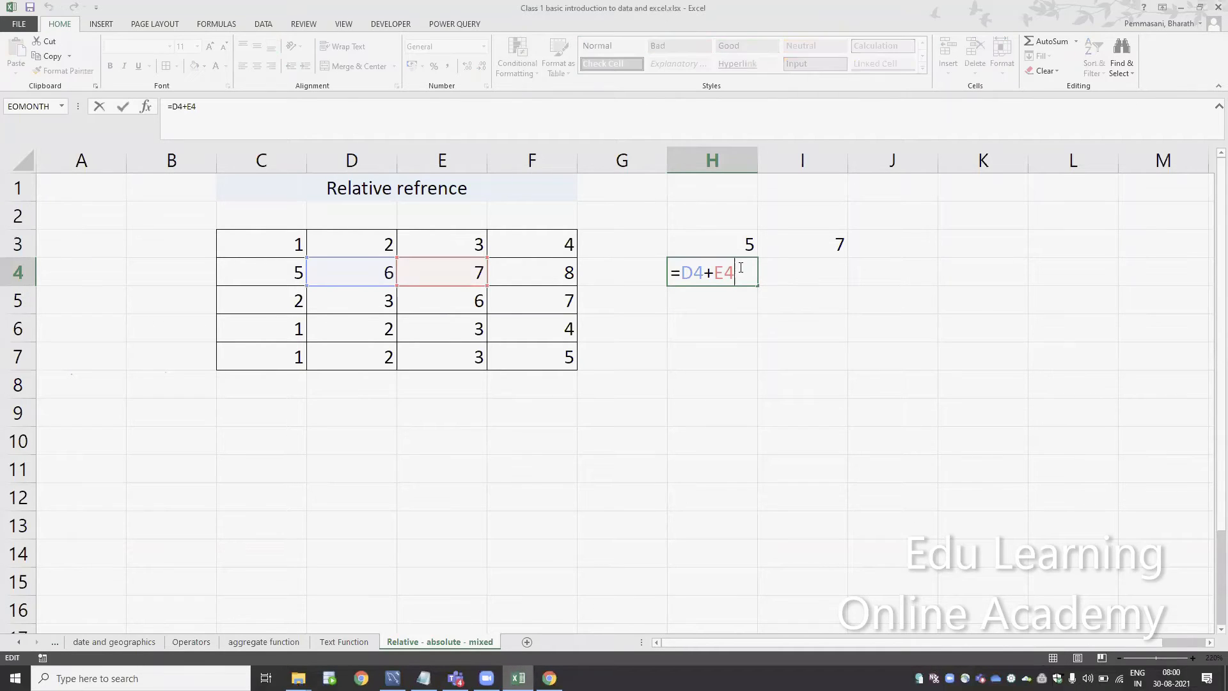
key("Escape")
Copy the H4 formula into H5 and check which cells it references
key("ctrl+c")
key("Down")
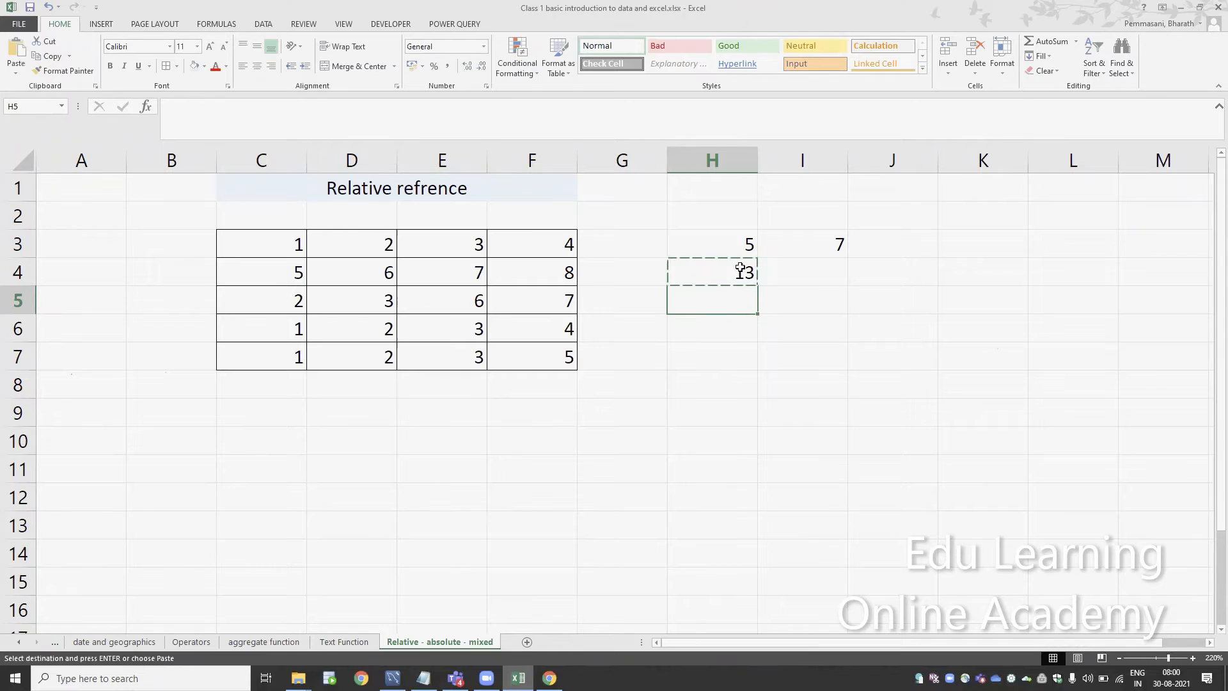
key("ctrl+v")
key("F2")
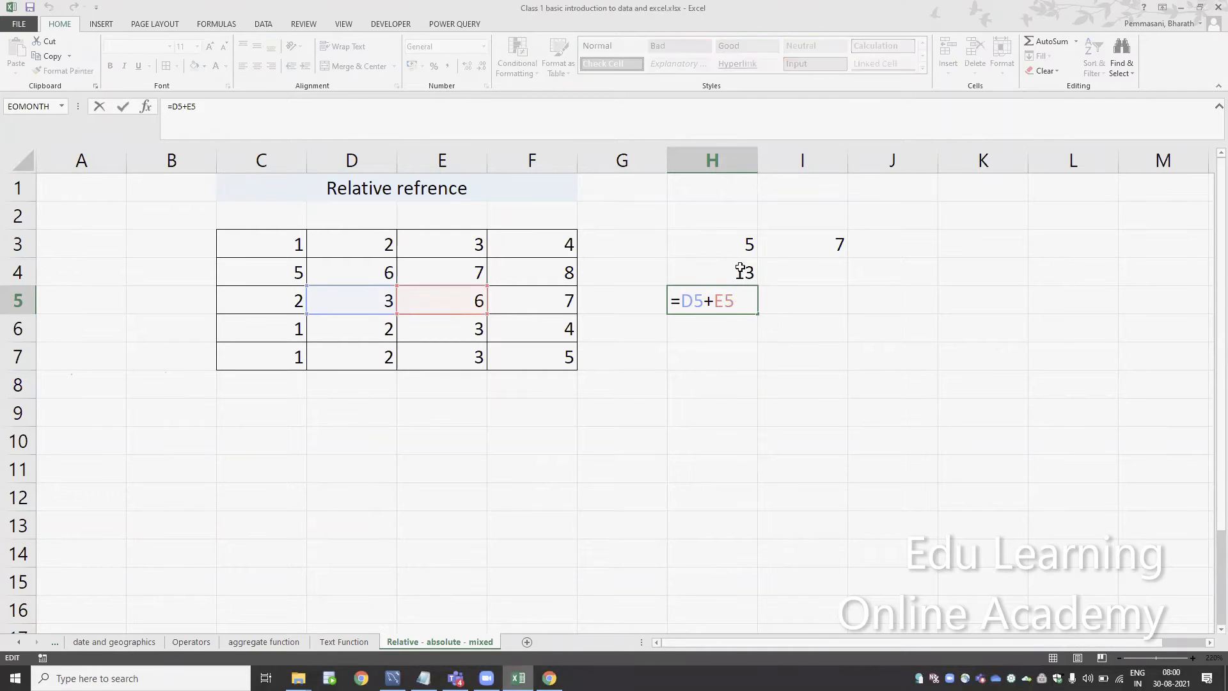
key("Escape")
key("F2")
key("Escape")
Copy the H5 formula into H6 and check its cell references
key("ctrl+c")
key("Down")
key("ctrl+v")
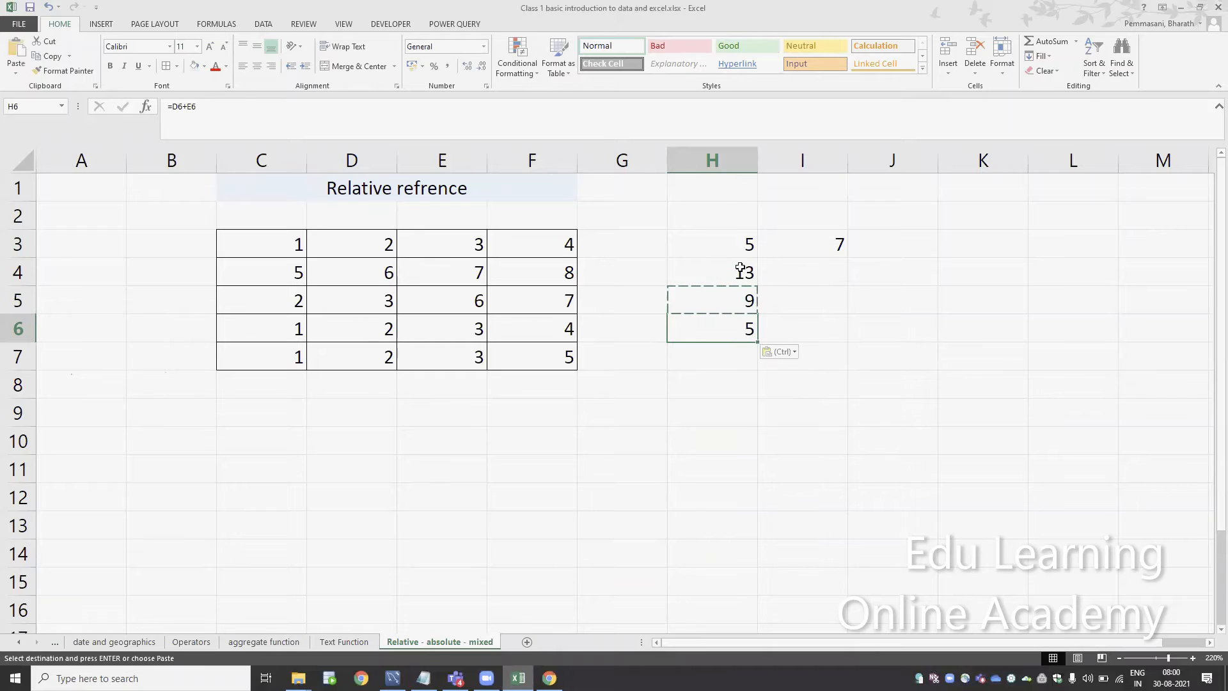
key("F2")
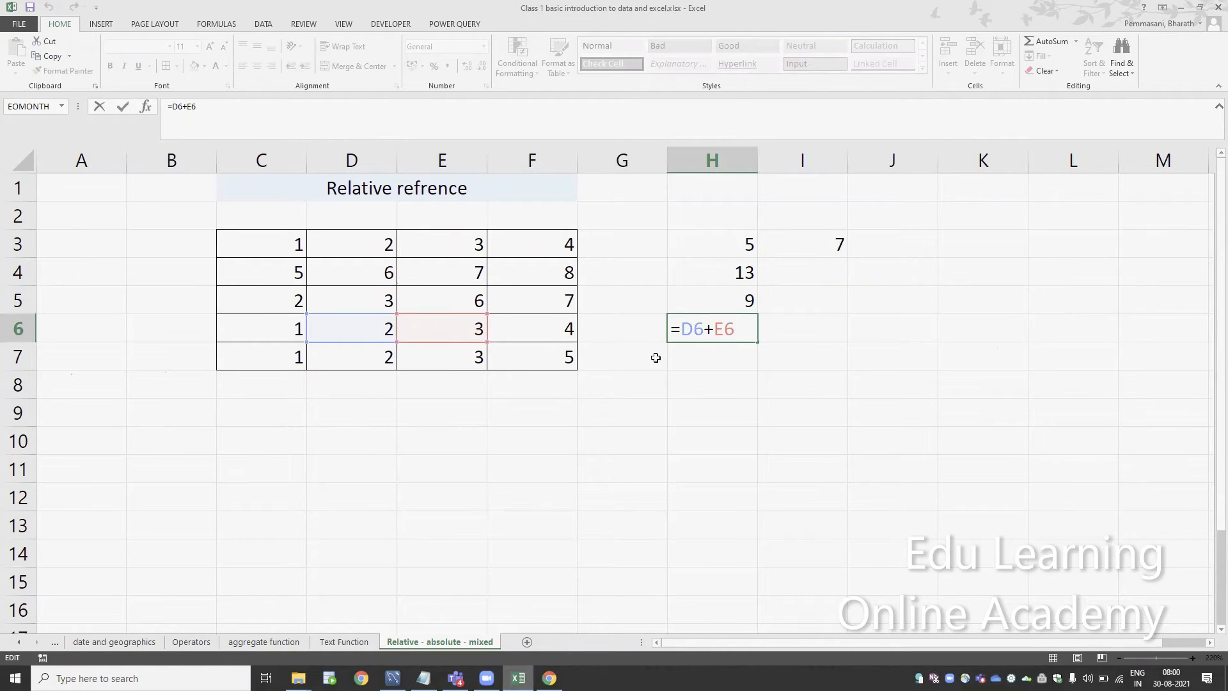
key("Escape")
Copy the H6 formula across into I6 and check its cell references
key("ctrl+c")
key("Right")
key("ctrl+v")
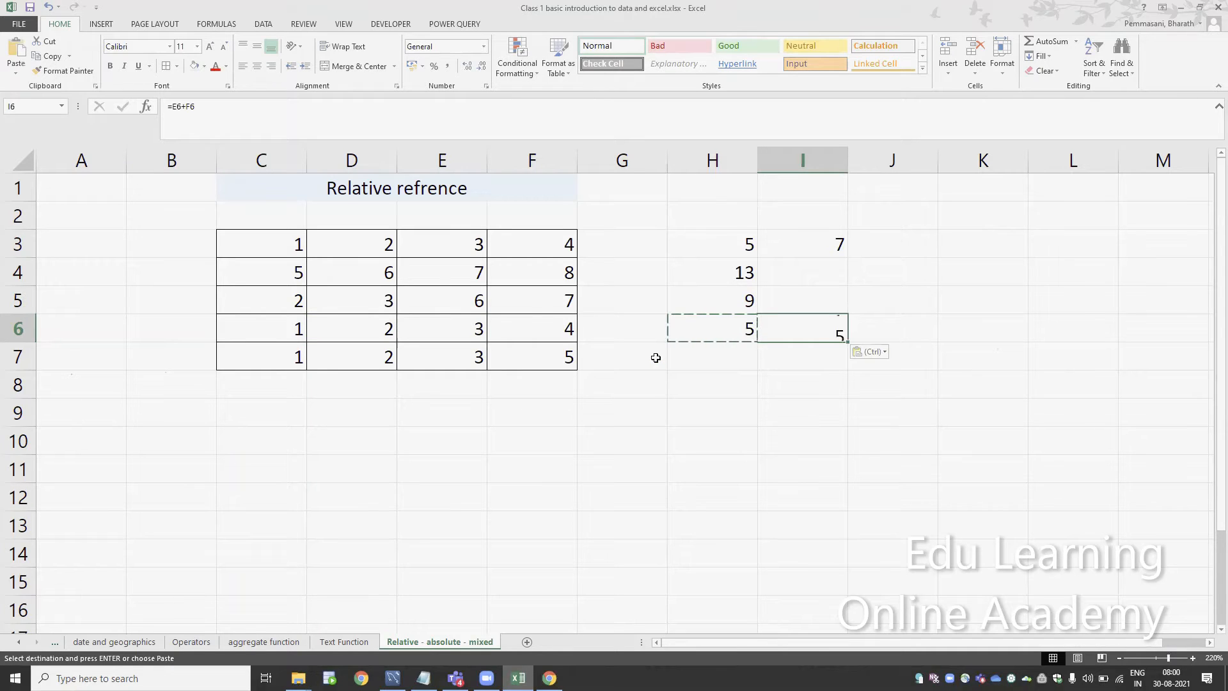
key("F2")
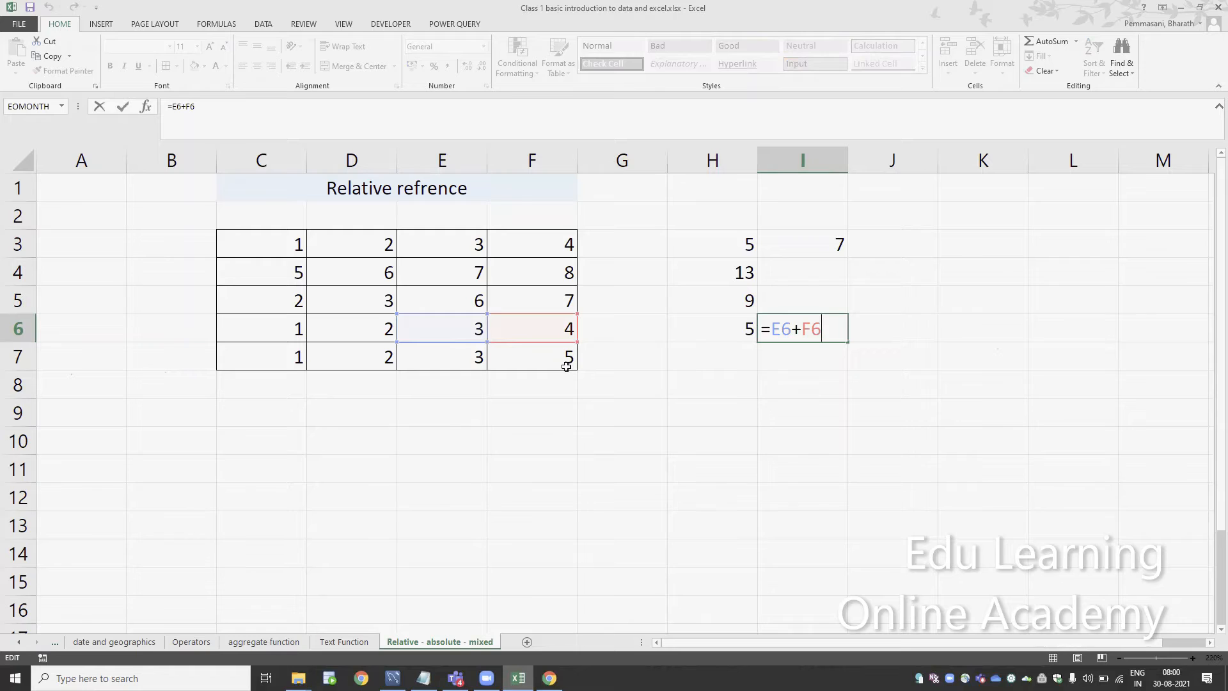
key("Escape")
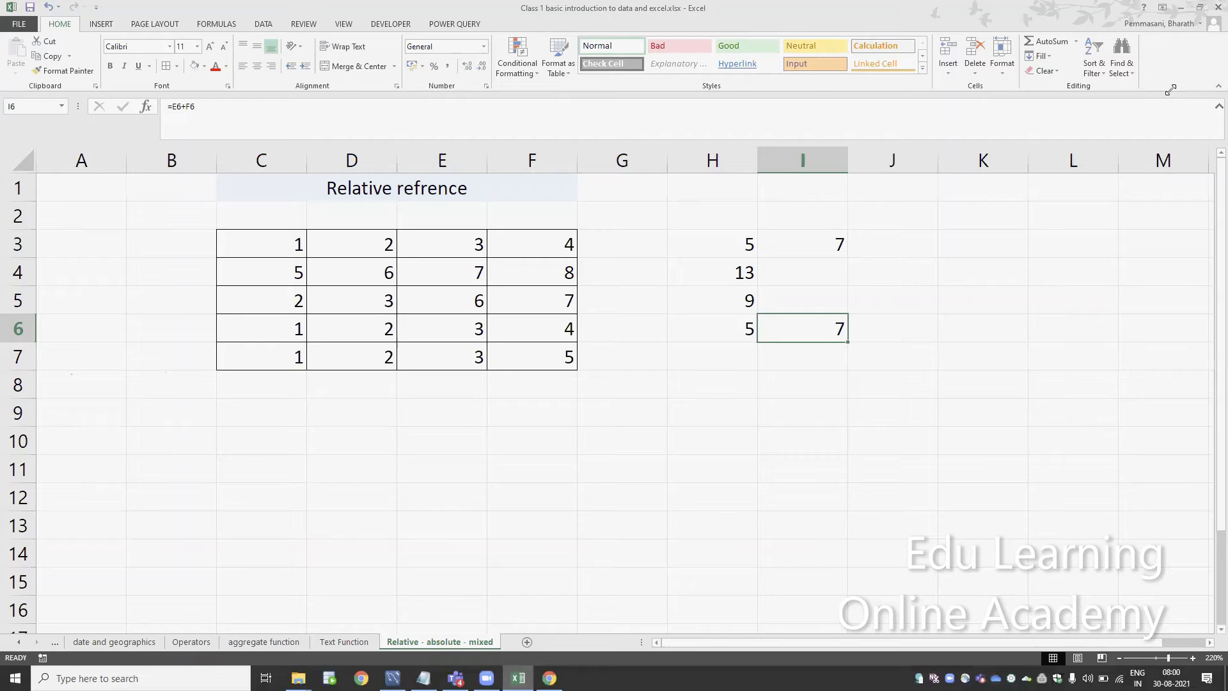
Apply the light blue fill to the formula results in H3:I6
left_click(754, 254)
left_click(715, 242)
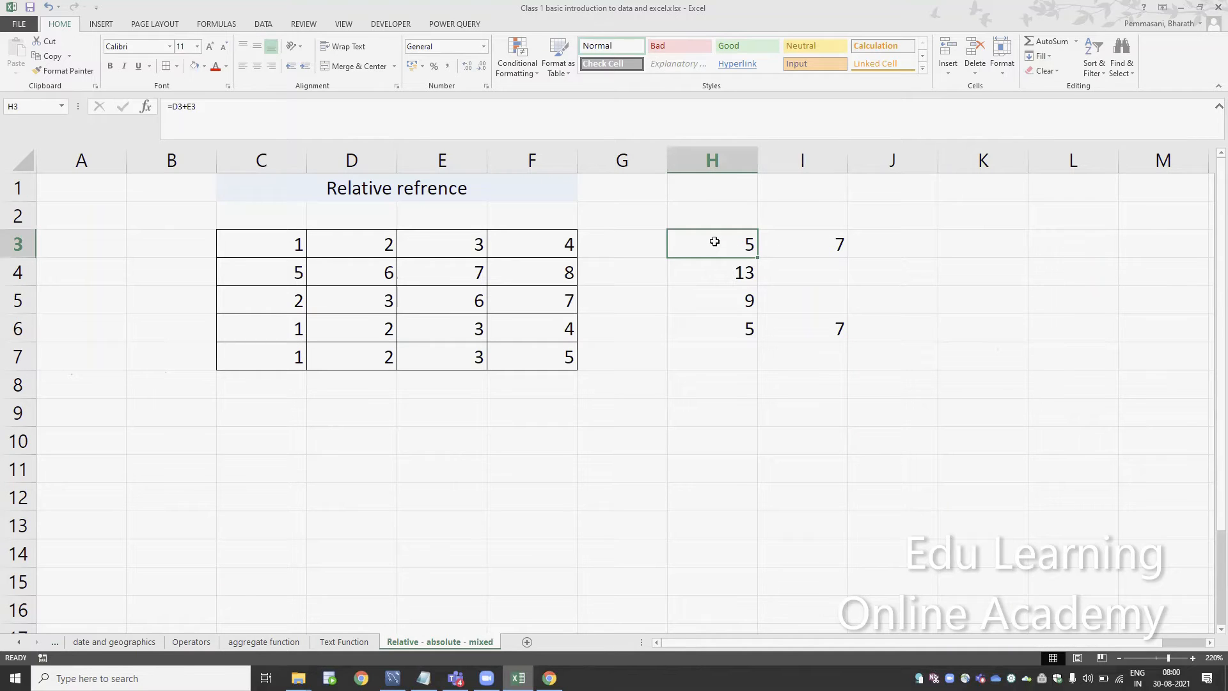
key("shift+Down")
key("shift+Down")
key("shift+Down")
key("shift+Right")
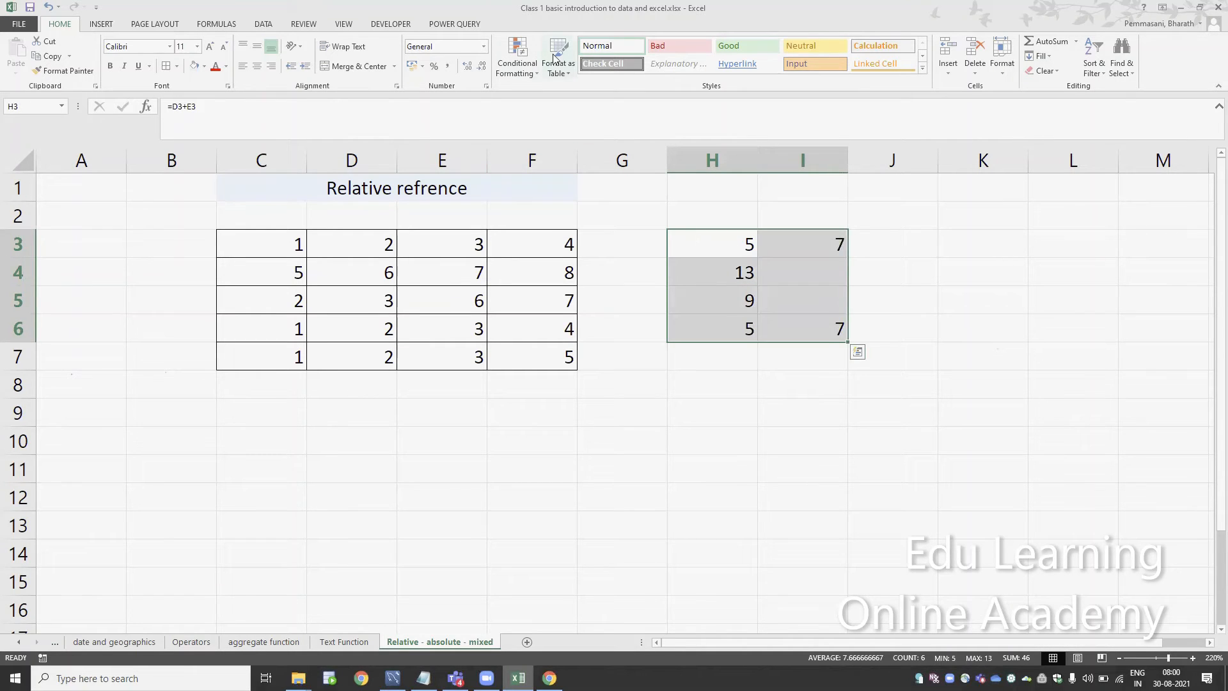
left_click(196, 67)
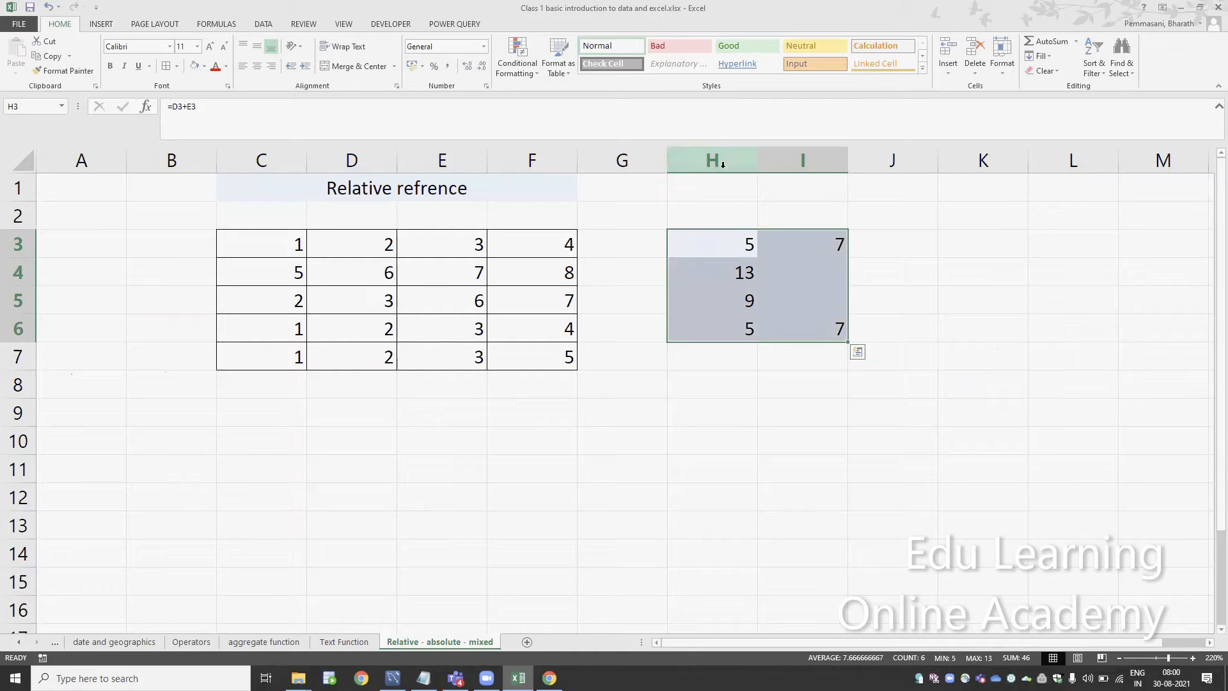
left_click(264, 458)
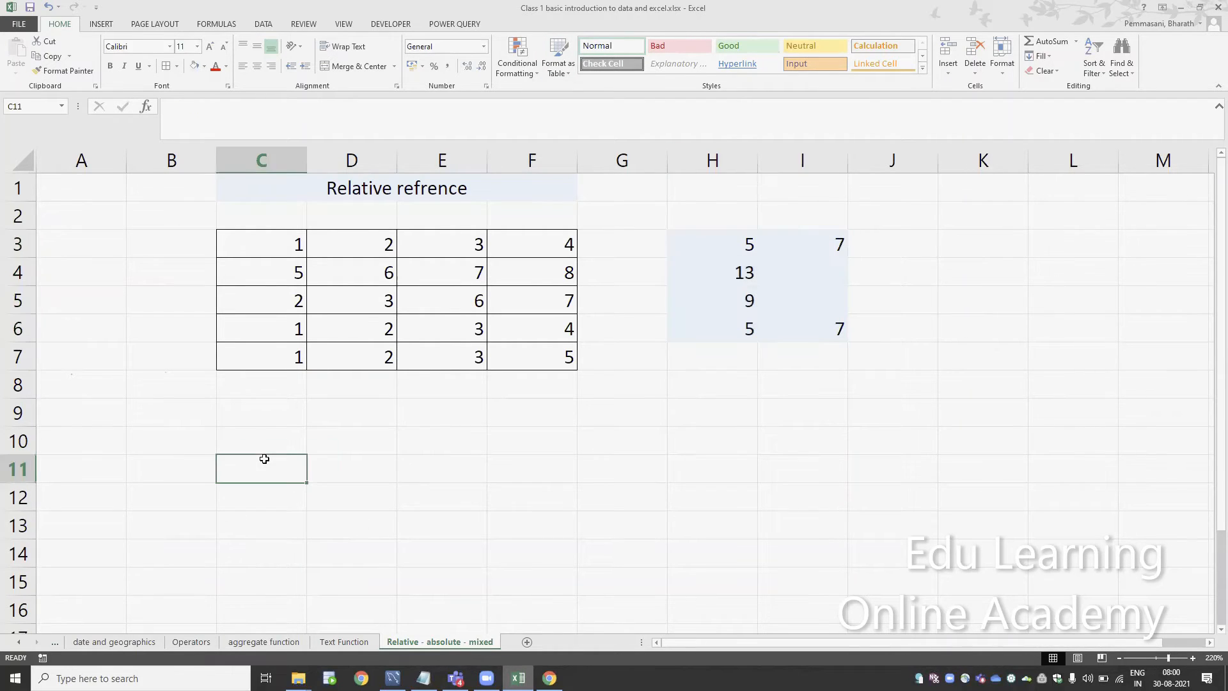
key("Right")
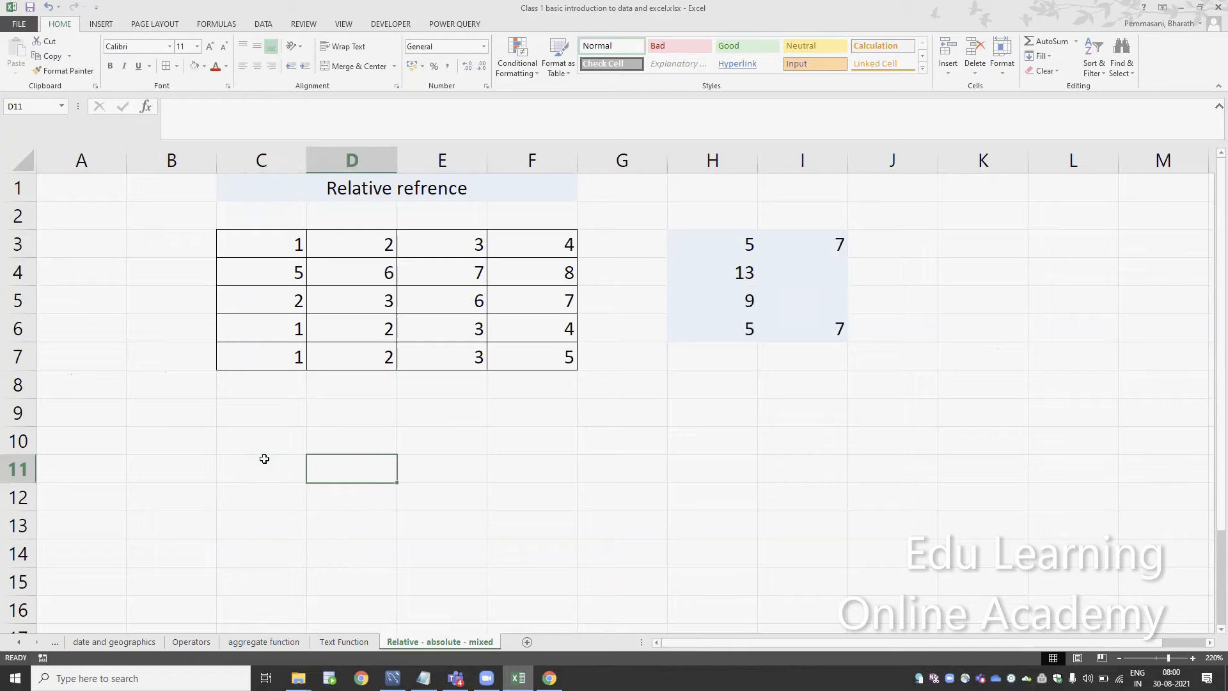
type("=")
key("Up")
key("Up")
key("Up")
key("Up")
key("Up")
key("Up")
key("Up")
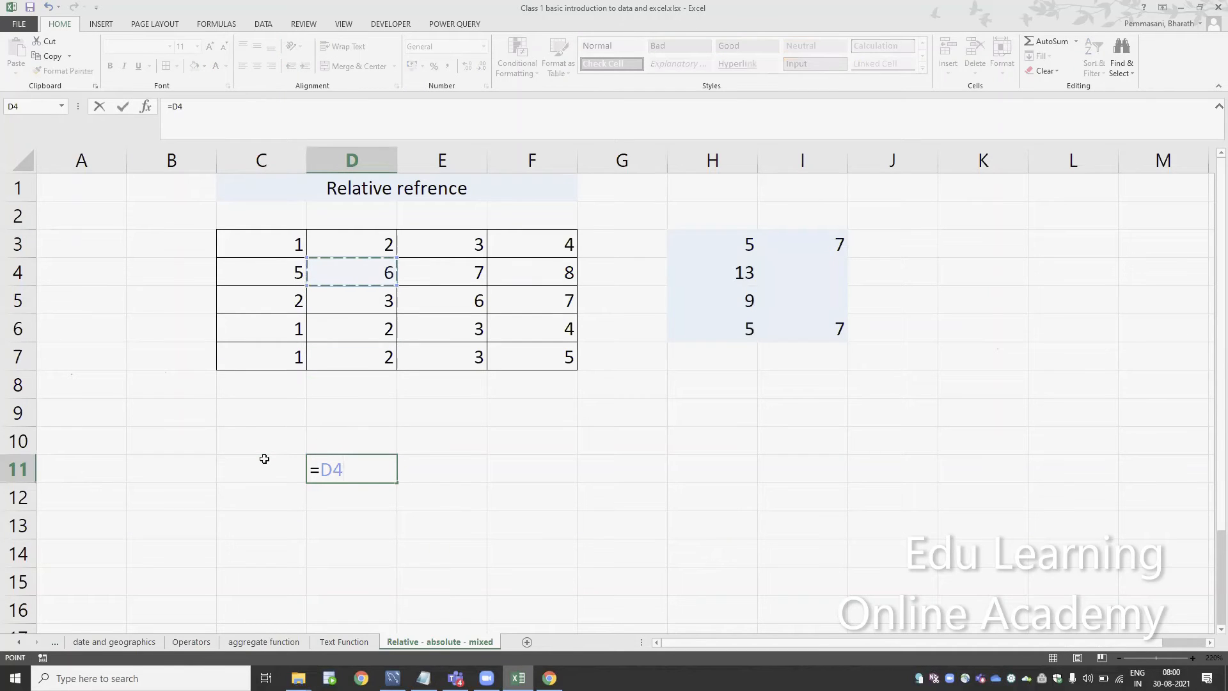
type("+")
key("Up")
key("Up")
key("Up")
key("Up")
key("Up")
key("Up")
key("Up")
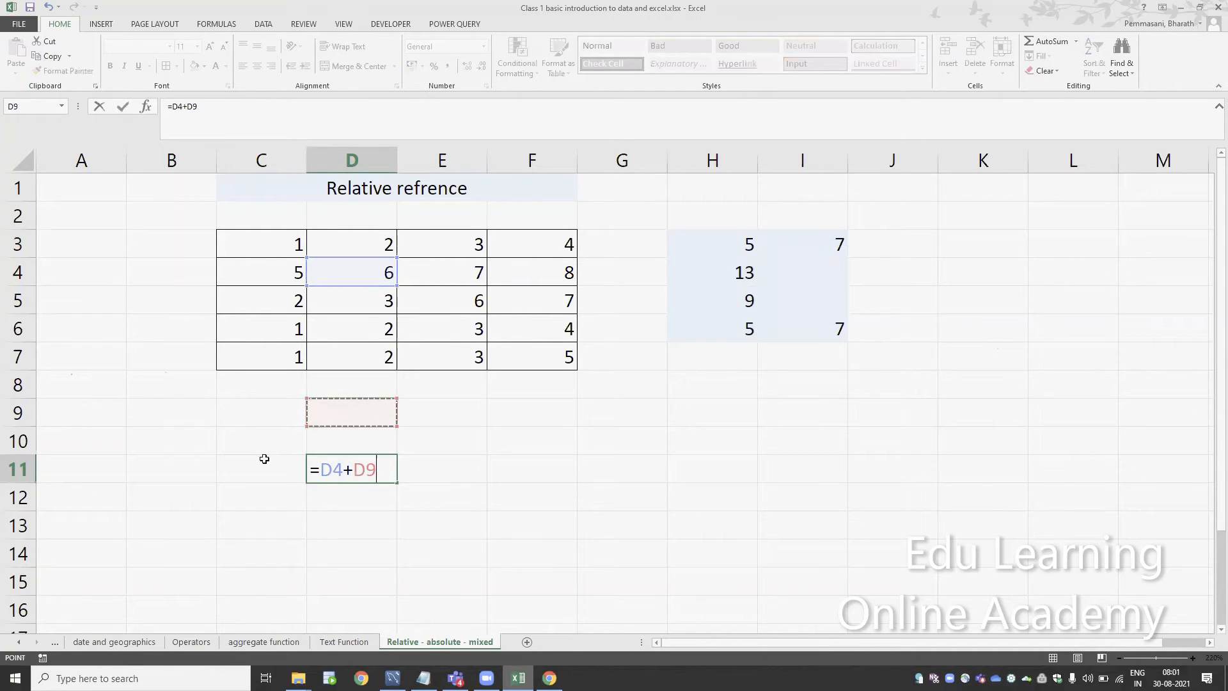
key("Right")
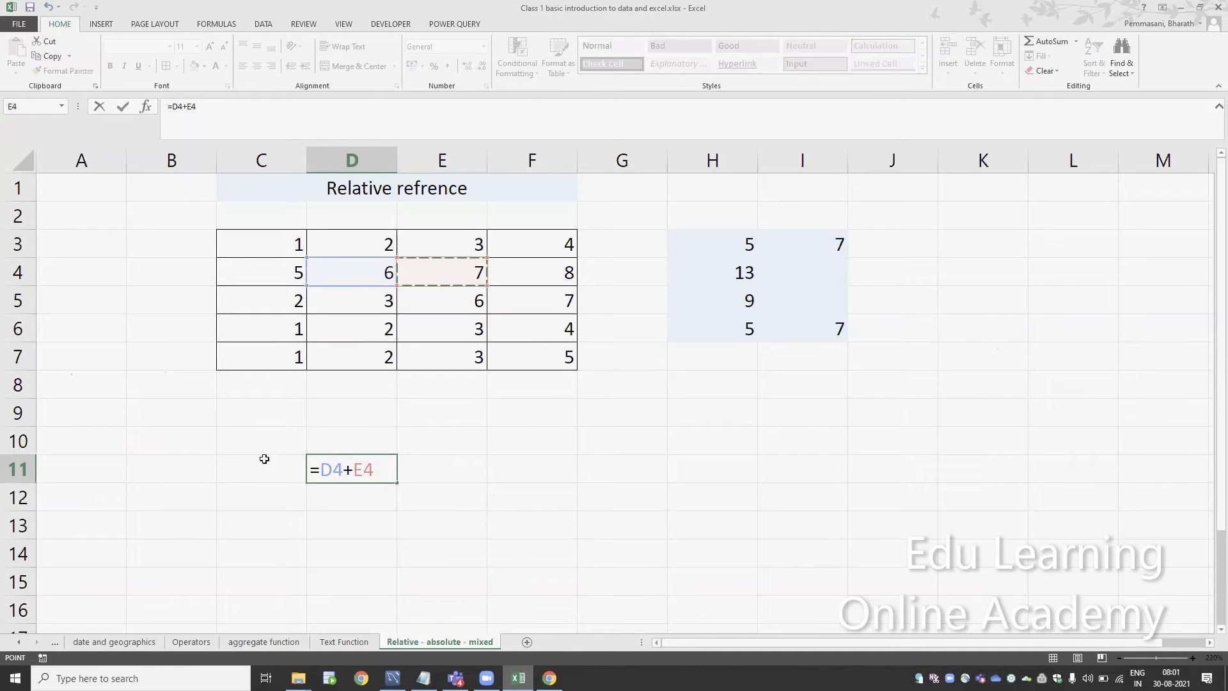
key("shift+Left")
key("shift+Left")
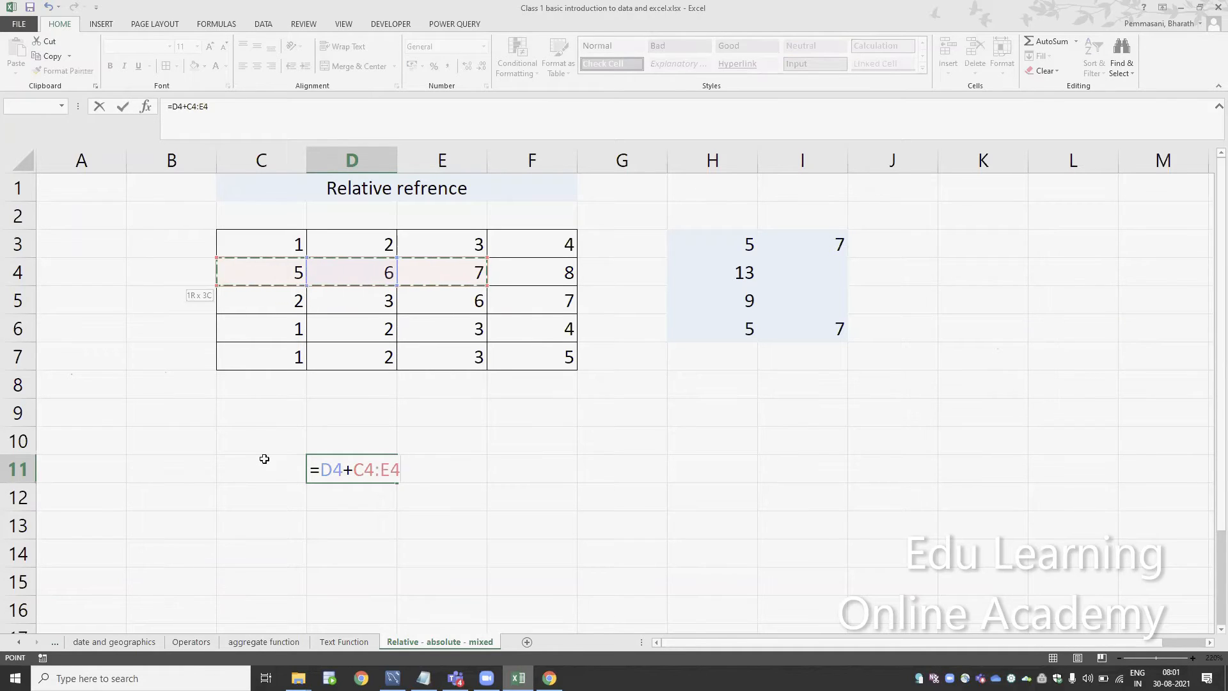
key("Escape")
Enter the formula =$D$4+$E$4 in cell D11, with both references absolute
type("=")
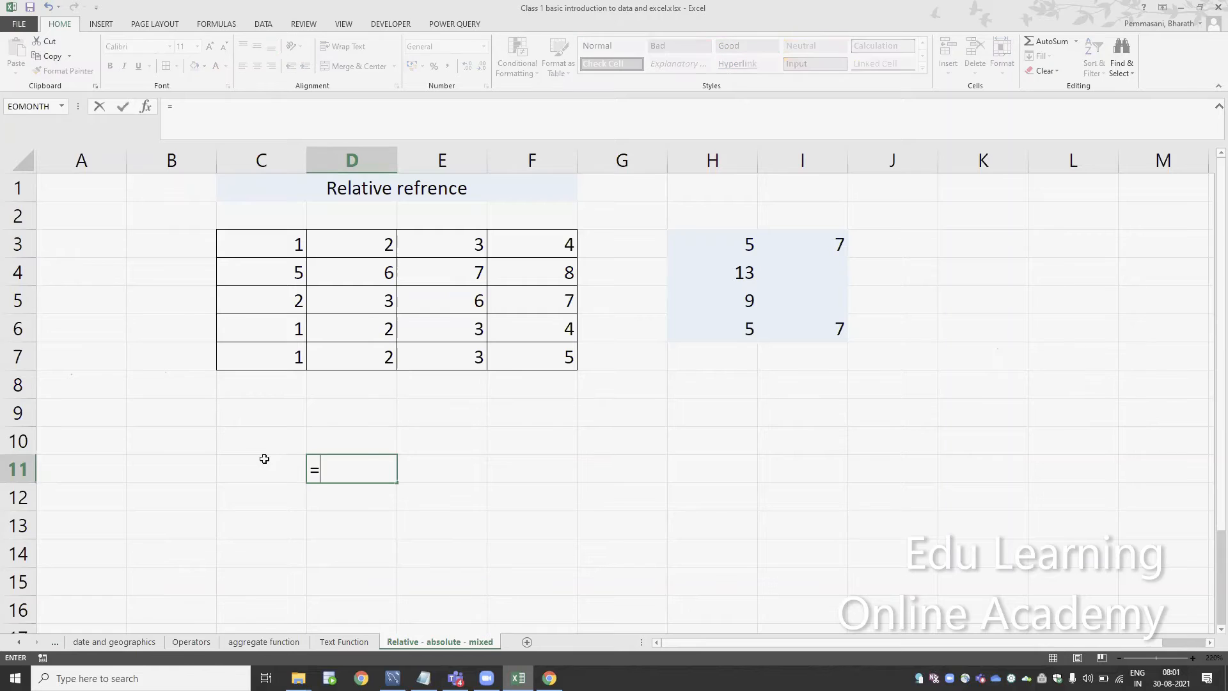
key("Up")
key("Up")
key("Up")
key("Up")
key("Up")
key("Up")
key("Up")
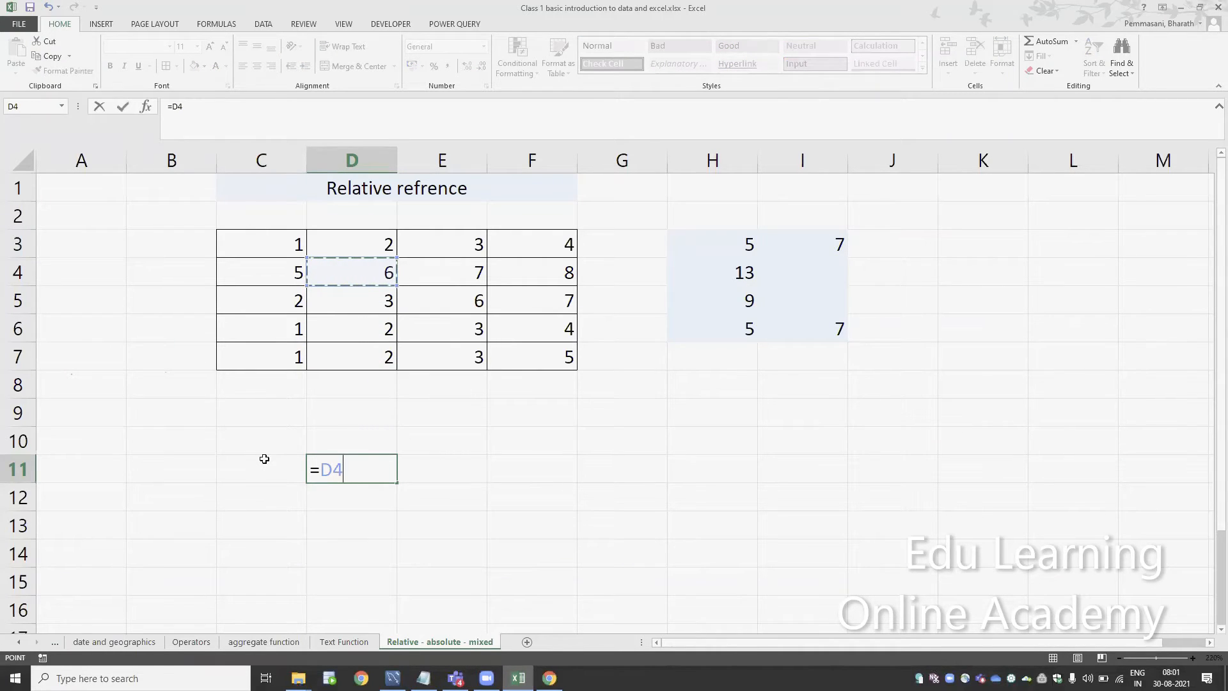
key("F4")
type("+")
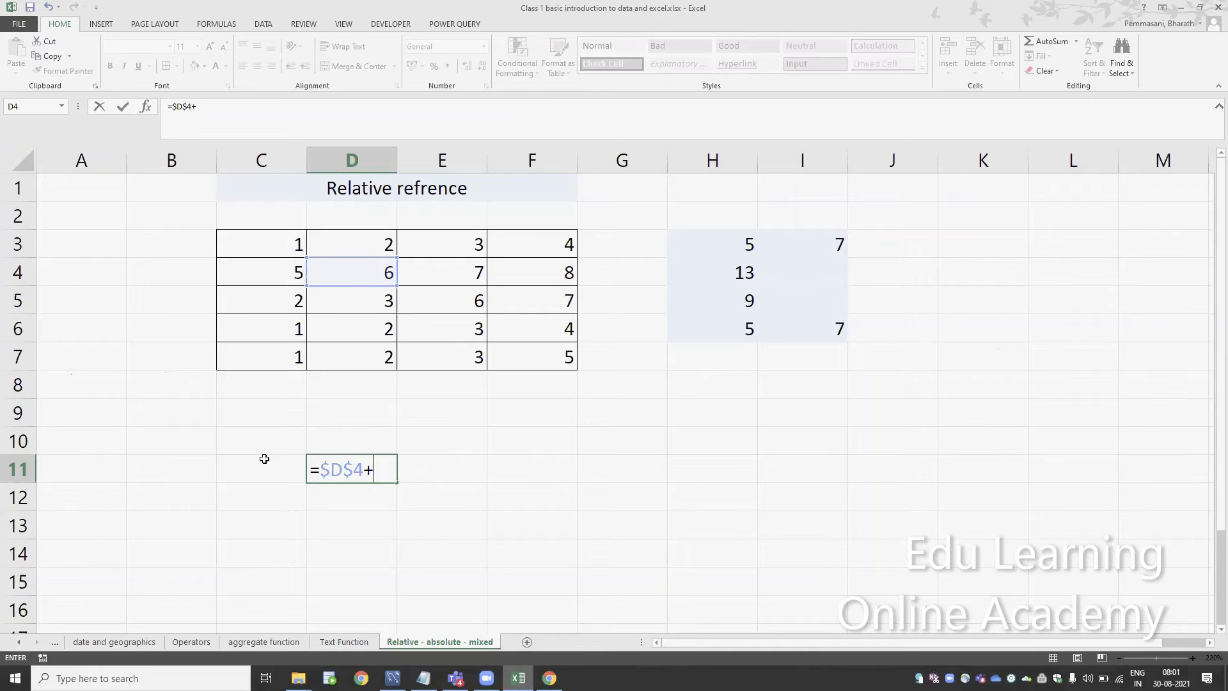
left_click(448, 284)
key("F4")
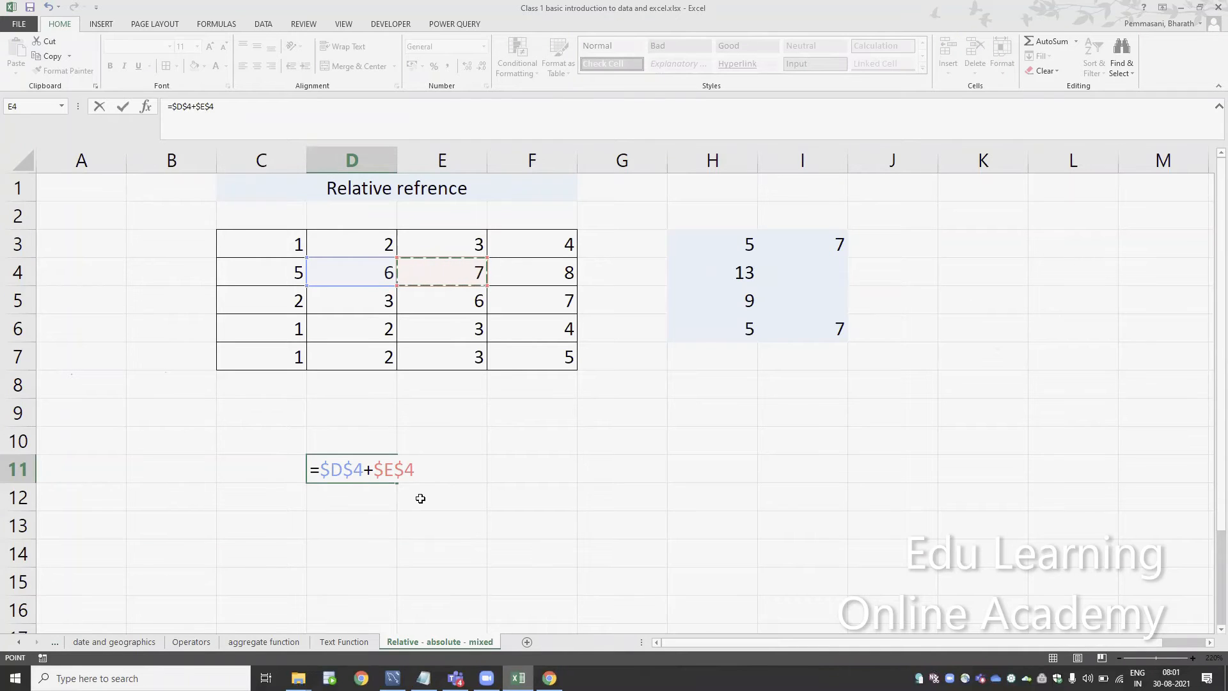
key("Return")
key("Up")
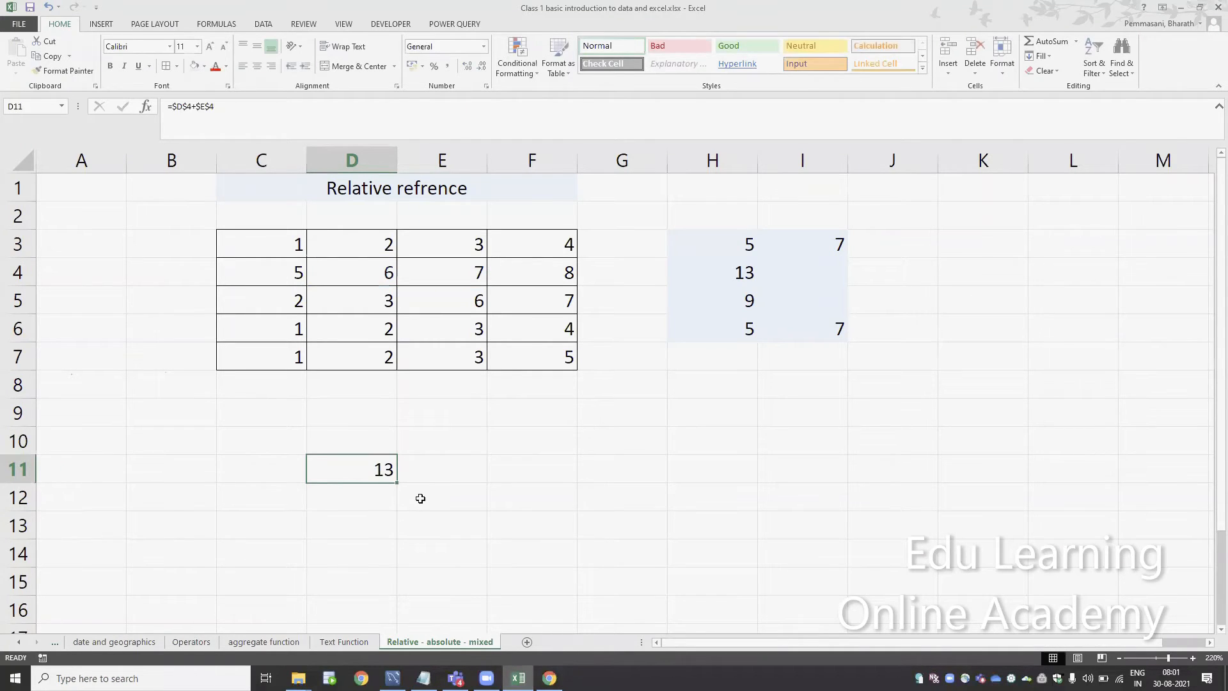
Copy the D11 formula into E11 and compare the cell references in both cells
key("F2")
key("Escape")
key("ctrl+c")
key("Right")
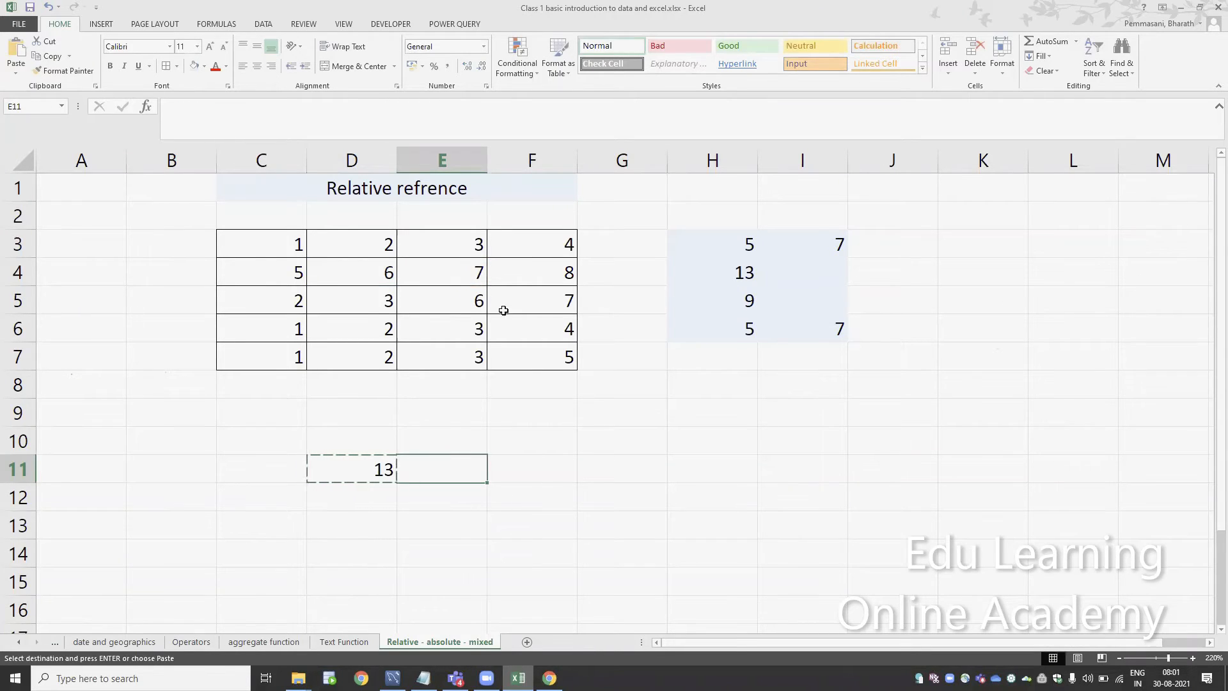
left_click(373, 466)
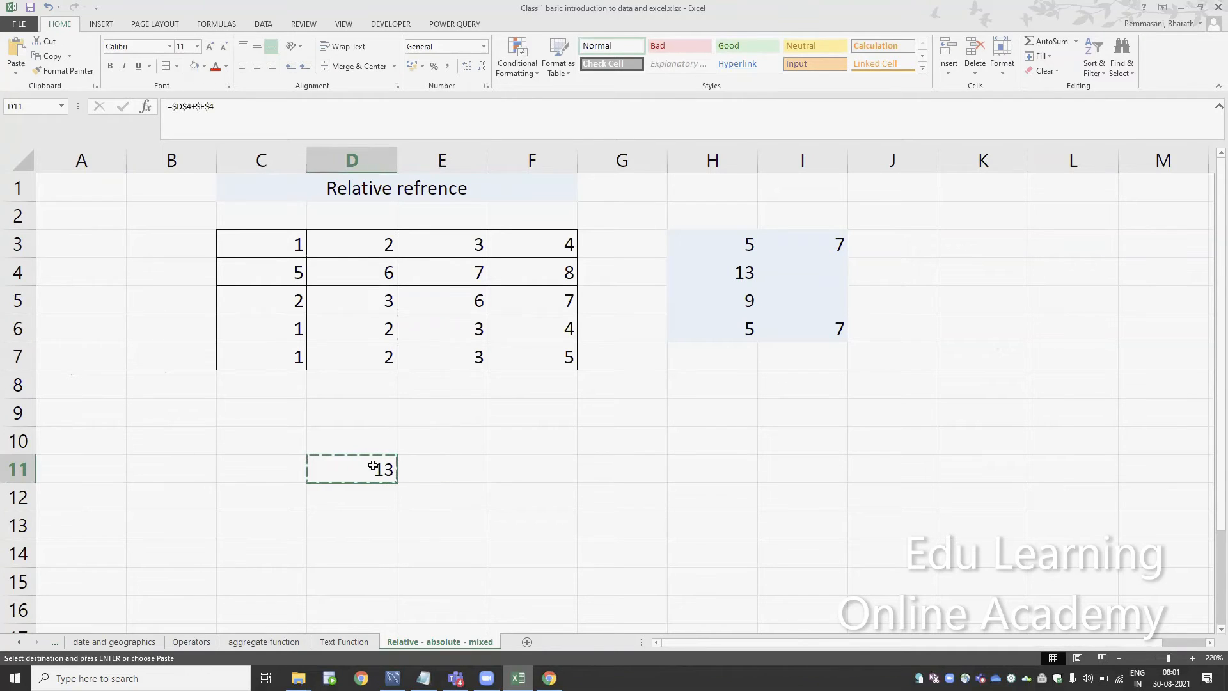
key("Right")
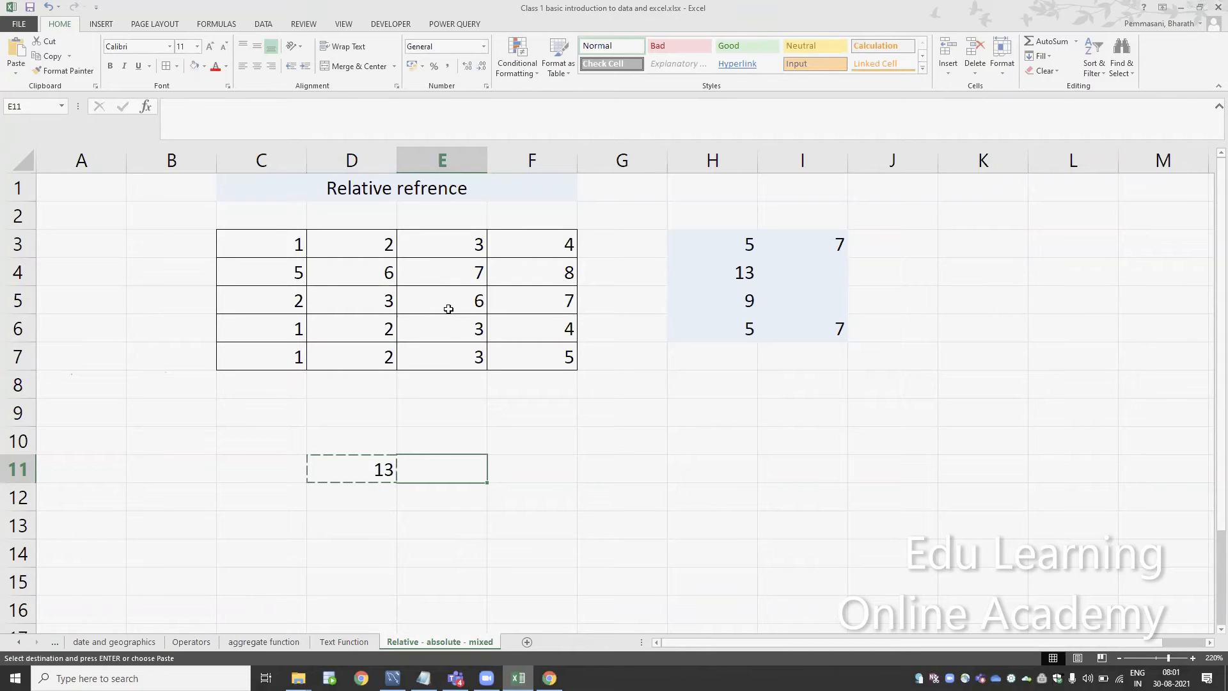
key("ctrl+v")
key("F2")
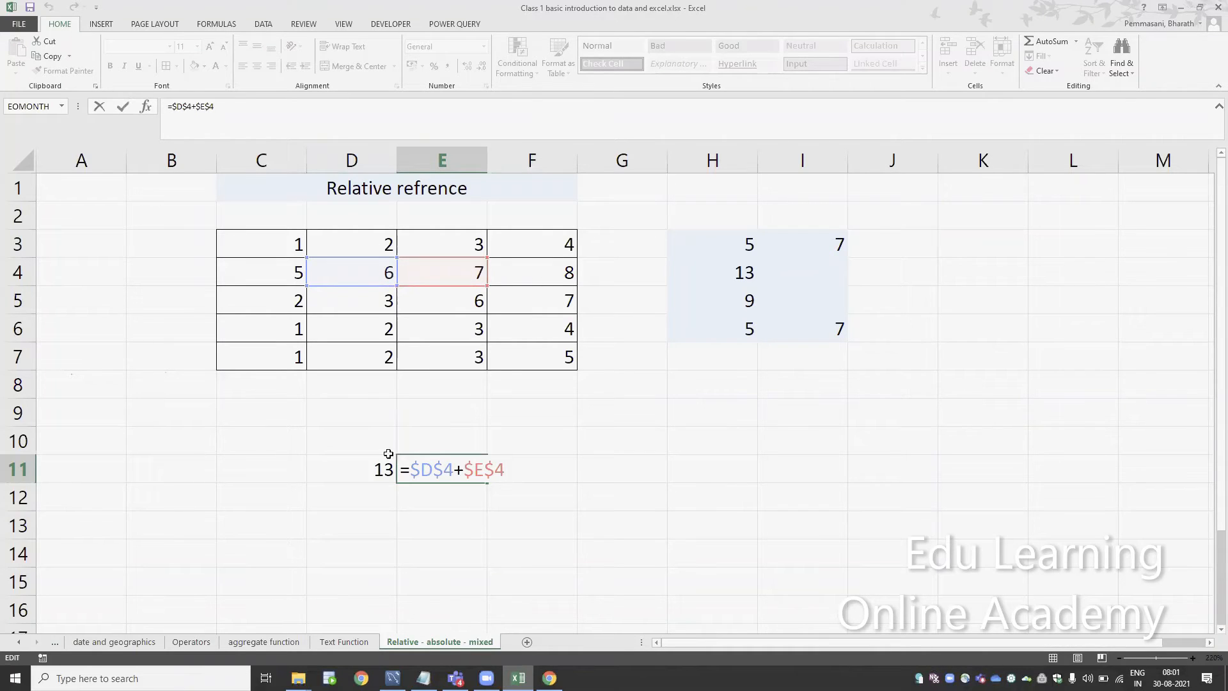
left_click(369, 466)
key("F2")
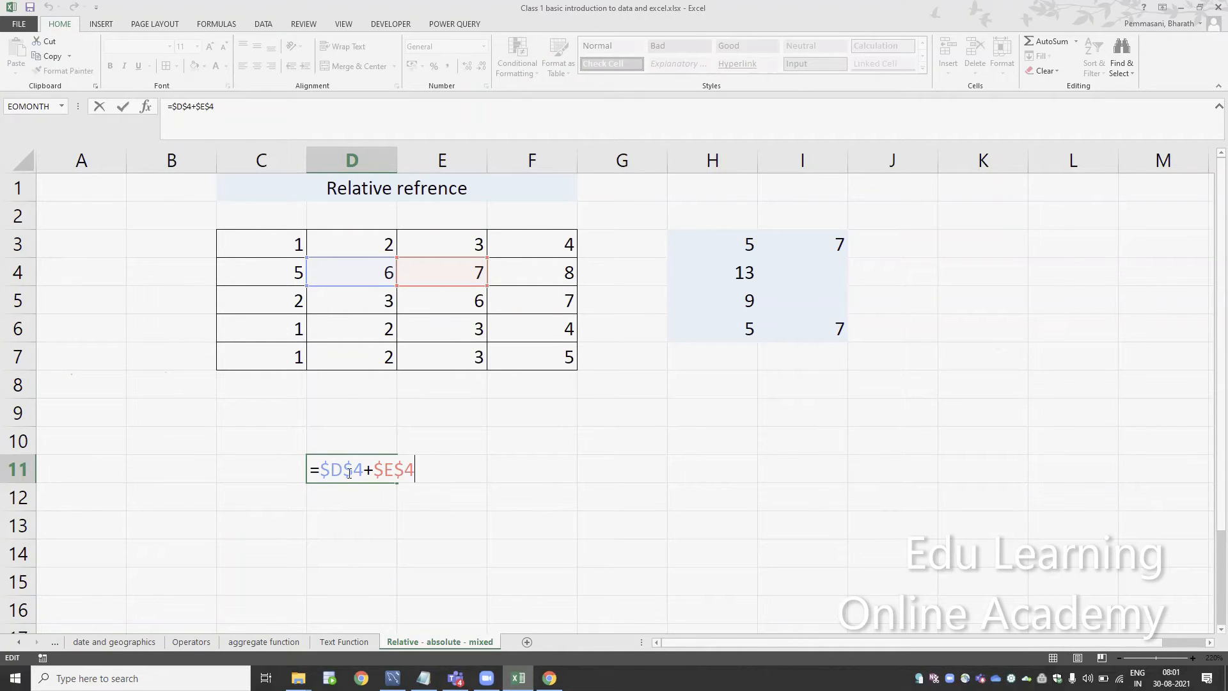
key("ctrl+Return")
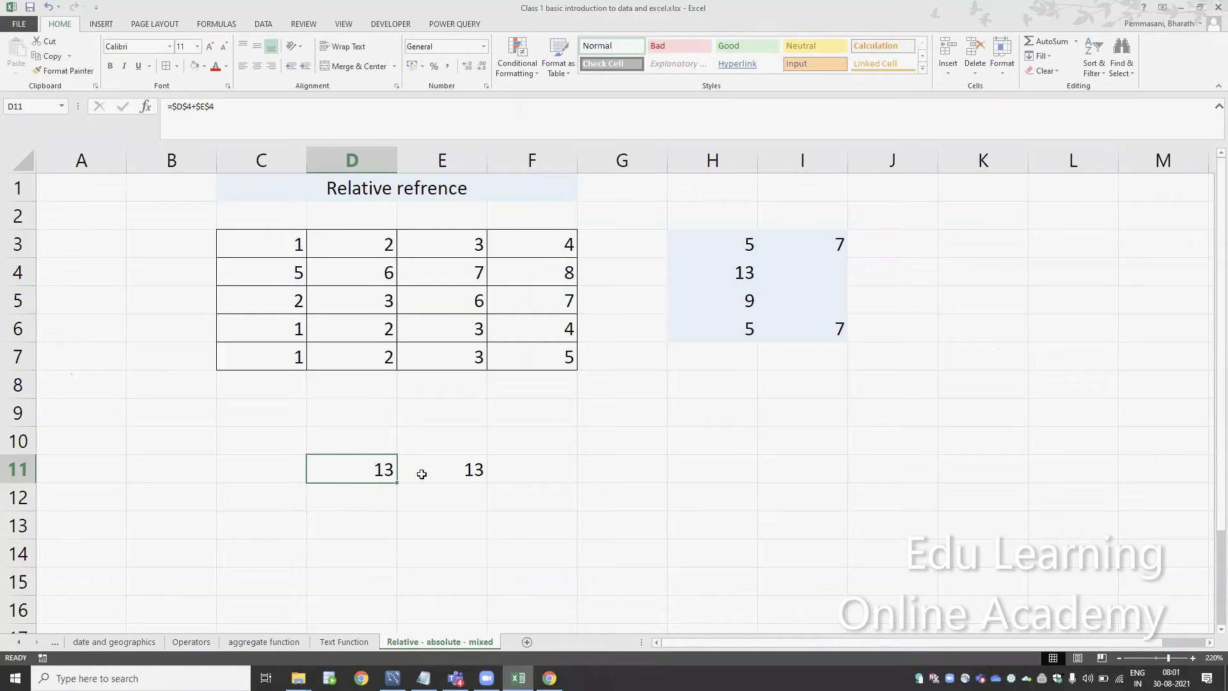
Copy the D11 formula into the distant cell M12 and check its cell references
key("ctrl+c")
left_click(1181, 486)
key("ctrl+v")
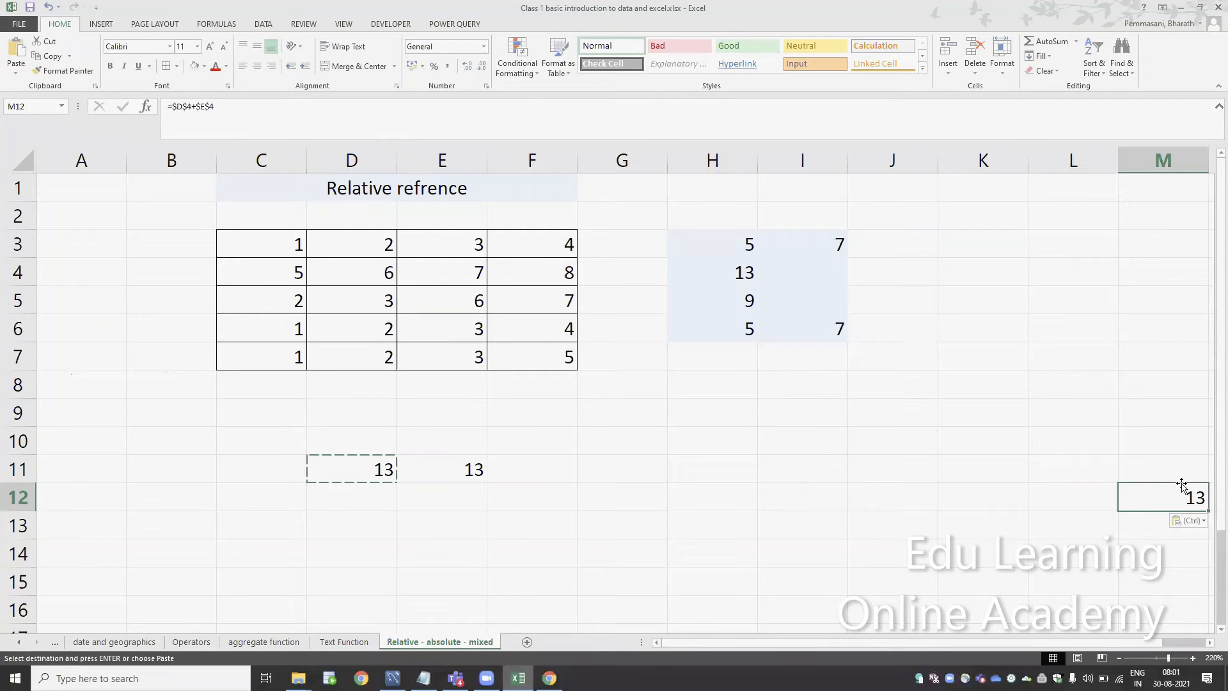
key("F2")
key("ctrl+Return")
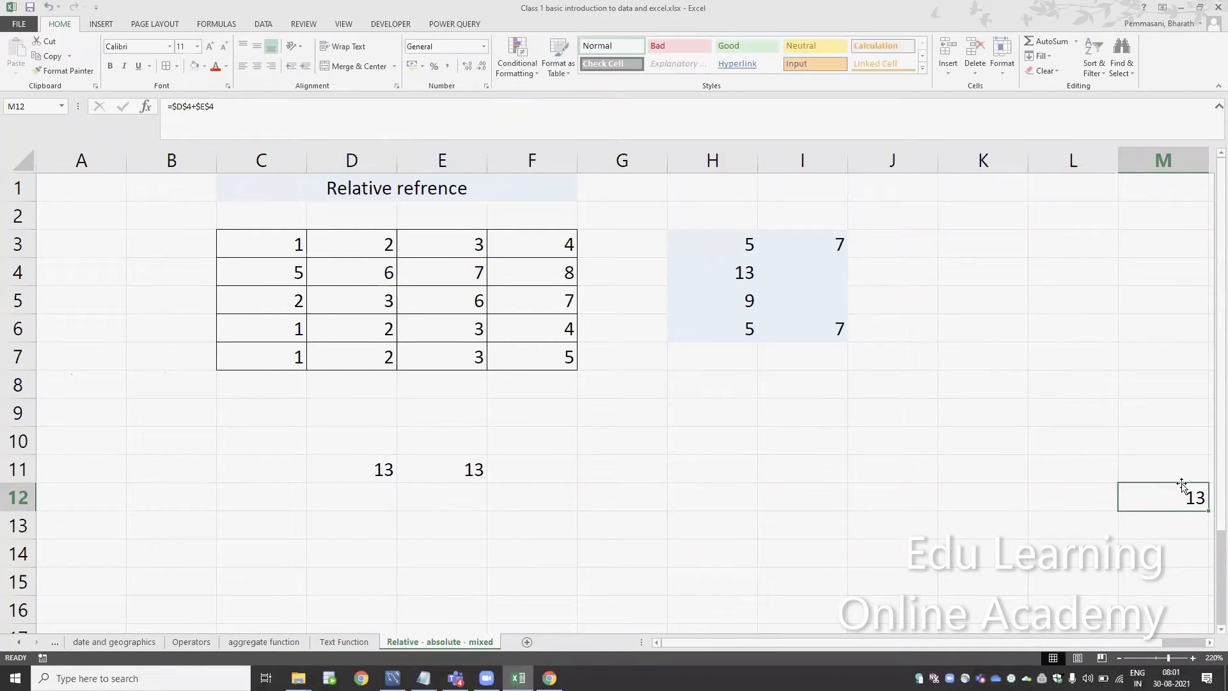
Copy the M12 formula into cell I24 and end the copy mode
key("ctrl+c")
key("Down")
key("Down")
key("Down")
key("Down")
key("Down")
key("Down")
key("Down")
key("Down")
key("Down")
key("Down")
key("Down")
key("Down")
key("Left")
key("Left")
key("Left")
key("Left")
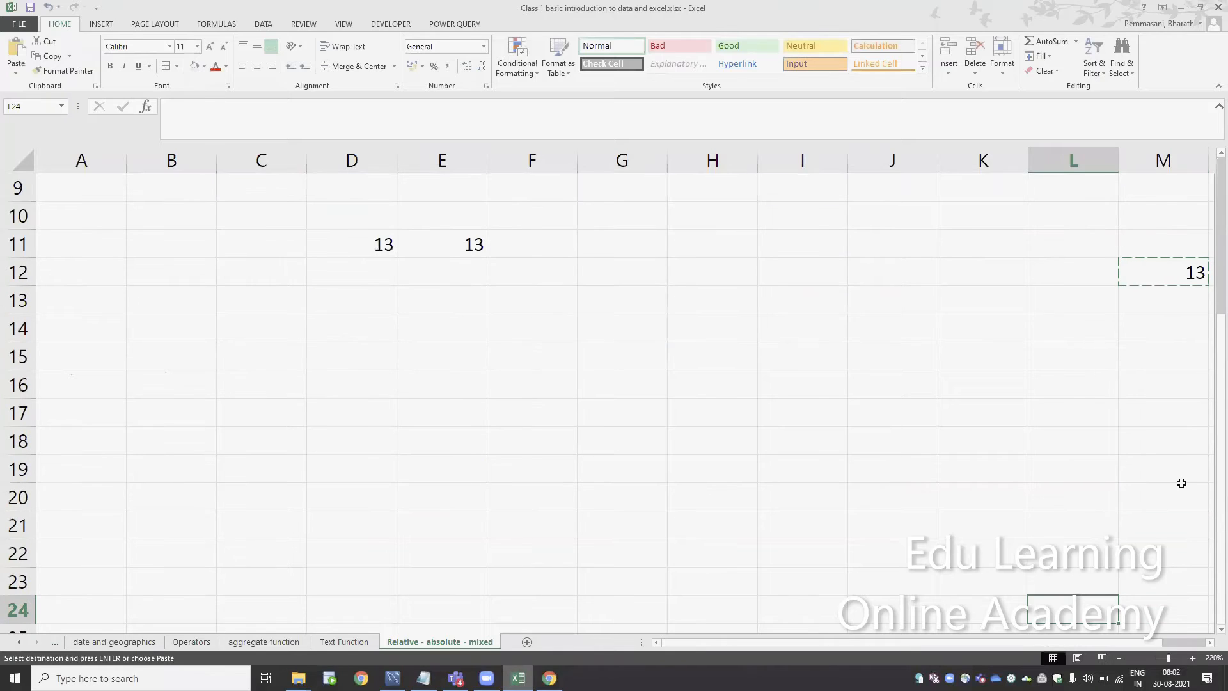
key("ctrl+v")
key("Escape")
key("Left")
key("Left")
key("Left")
key("Left")
key("Left")
key("Left")
key("Left")
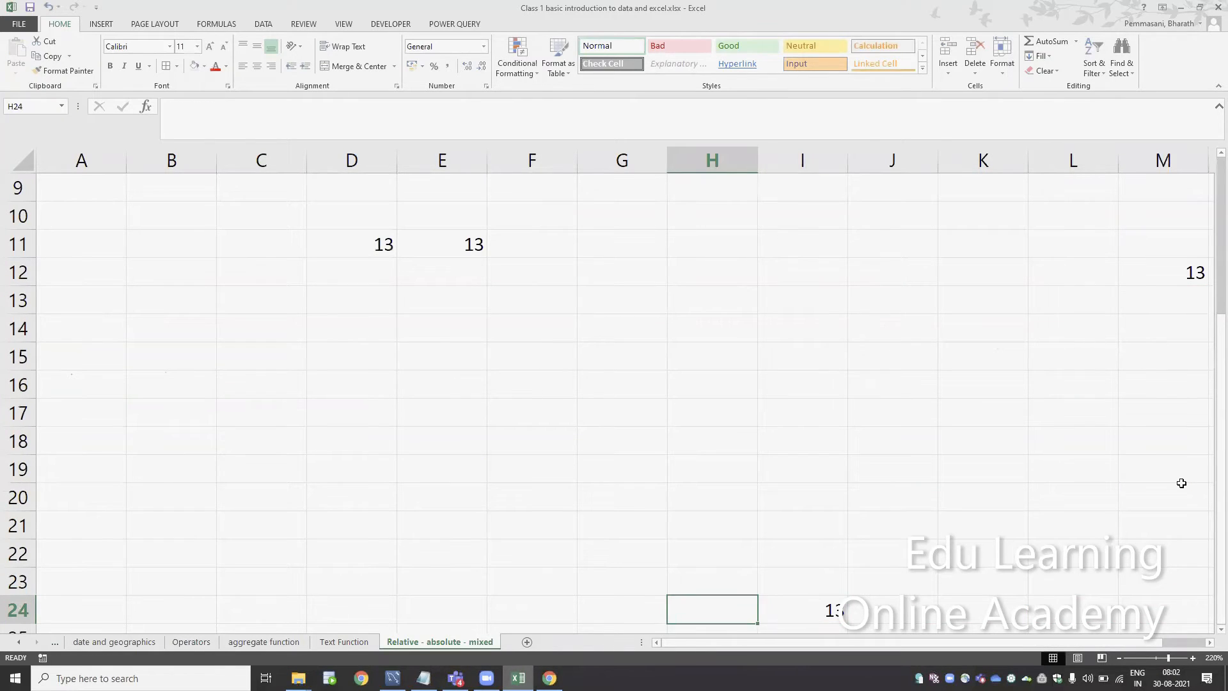
Merge and center cells C10:E10 above the absolute-reference formulas
key("Right")
key("Right")
key("ctrl+Up")
key("ctrl+Up")
key("ctrl+Up")
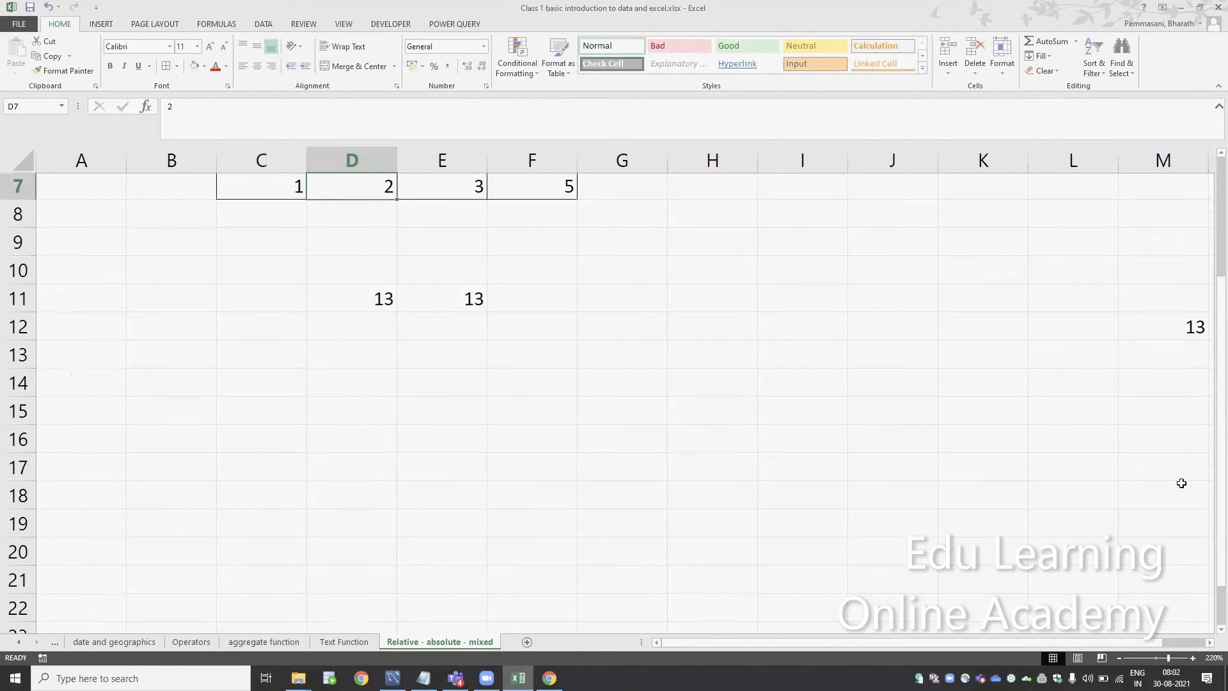
key("Down")
key("Down")
key("Down")
key("Down")
key("Down")
key("Down")
key("Down")
key("Down")
key("Down")
key("Down")
key("Up")
key("Up")
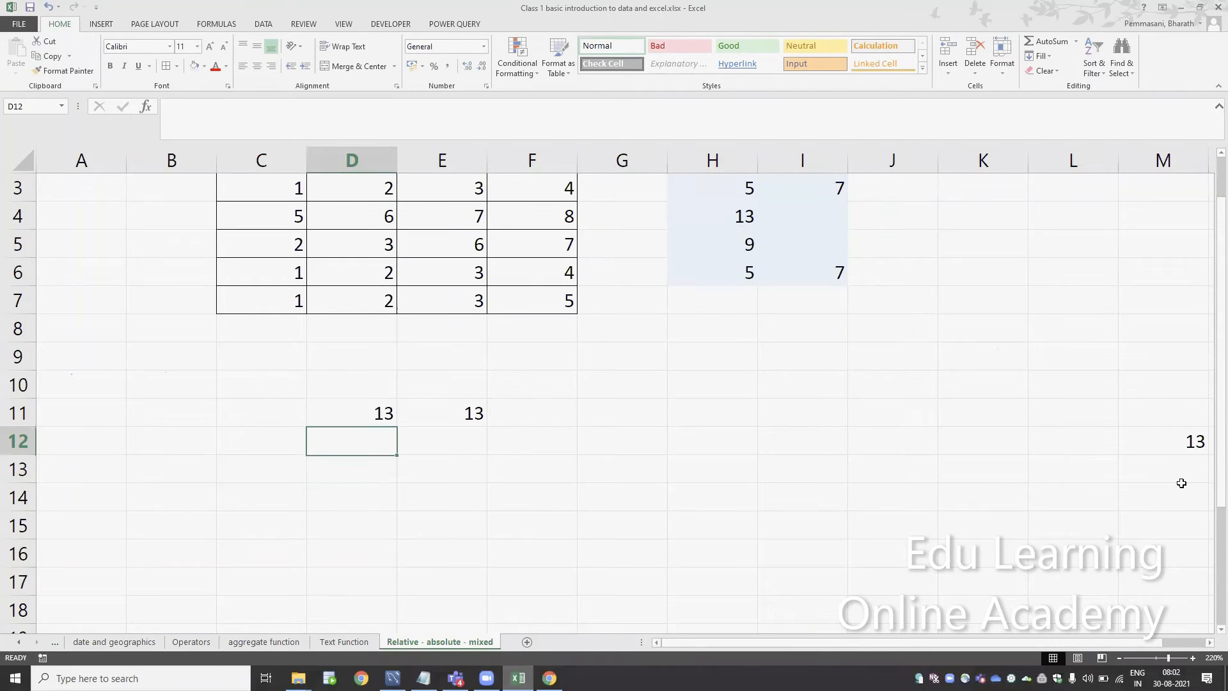
key("F2")
key("Tab")
key("Up")
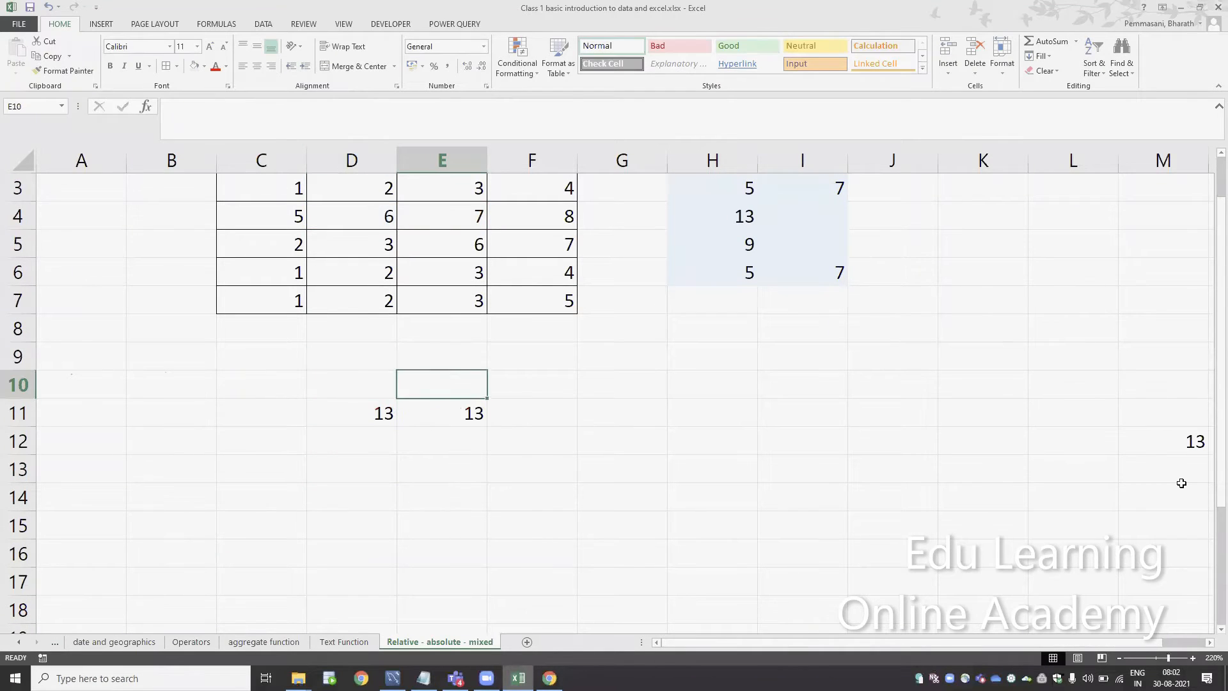
key("Up")
key("Down")
key("shift+Left")
key("shift+Left")
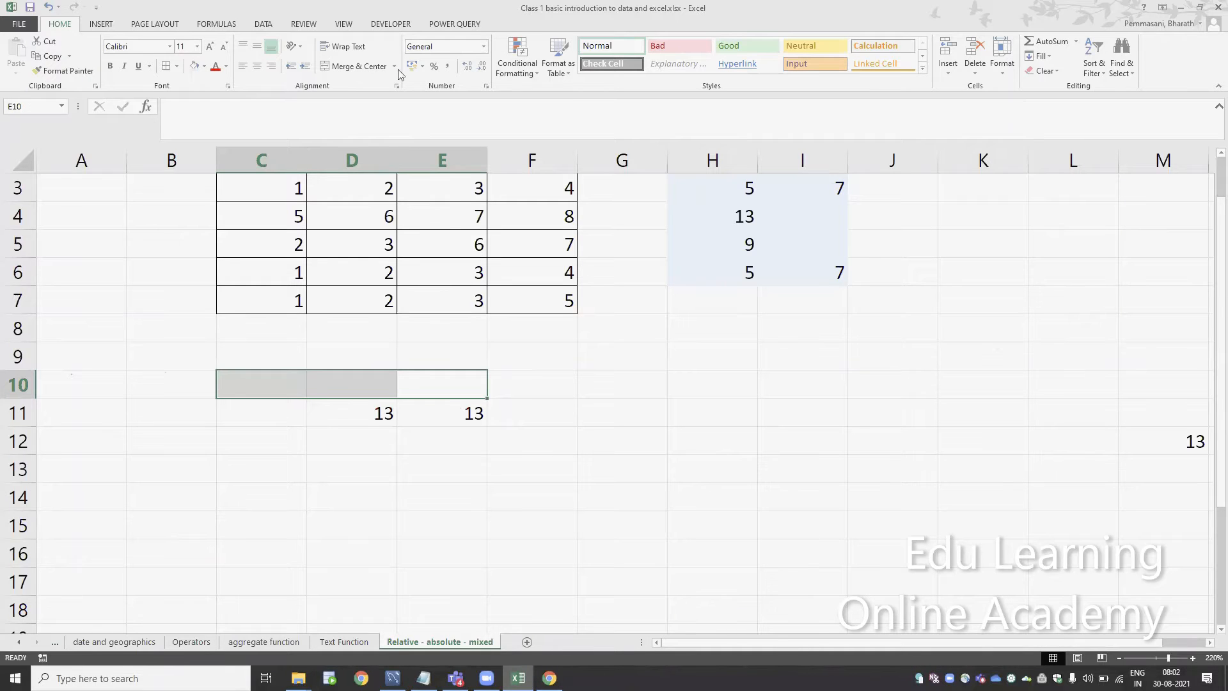
left_click(348, 67)
Enter the heading "absolute refrence" in the merged C10 cell and apply the light blue fill to it
type("absol")
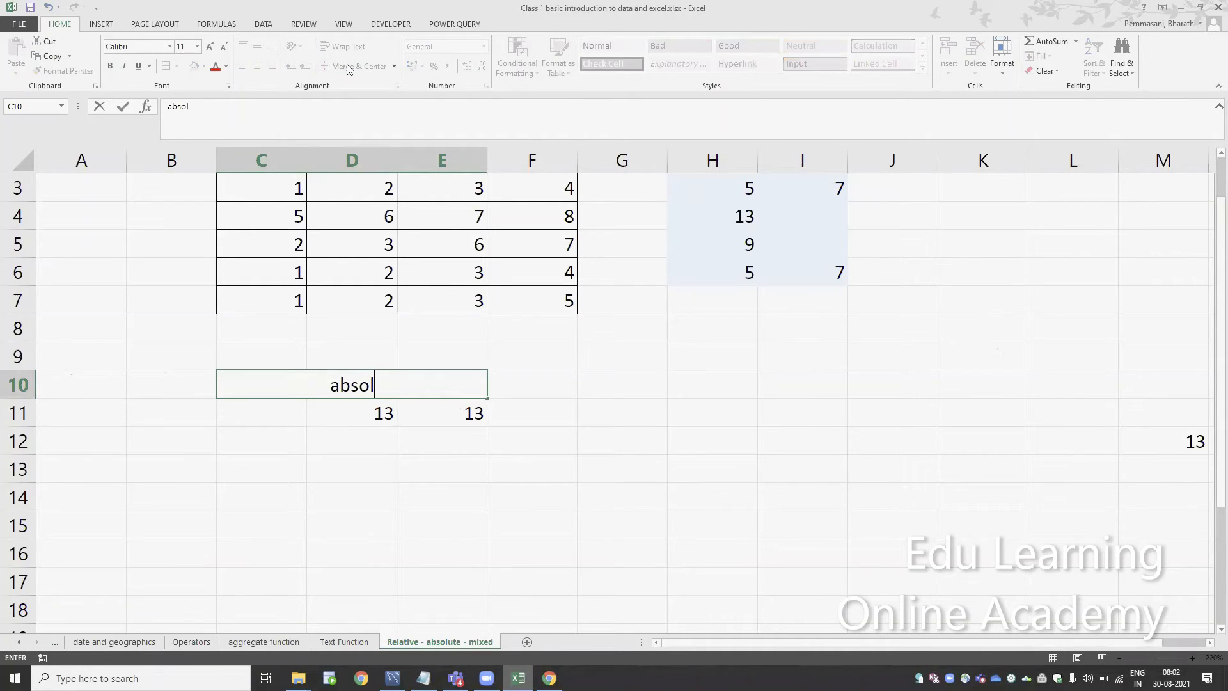
type("ute refrence")
key("Return")
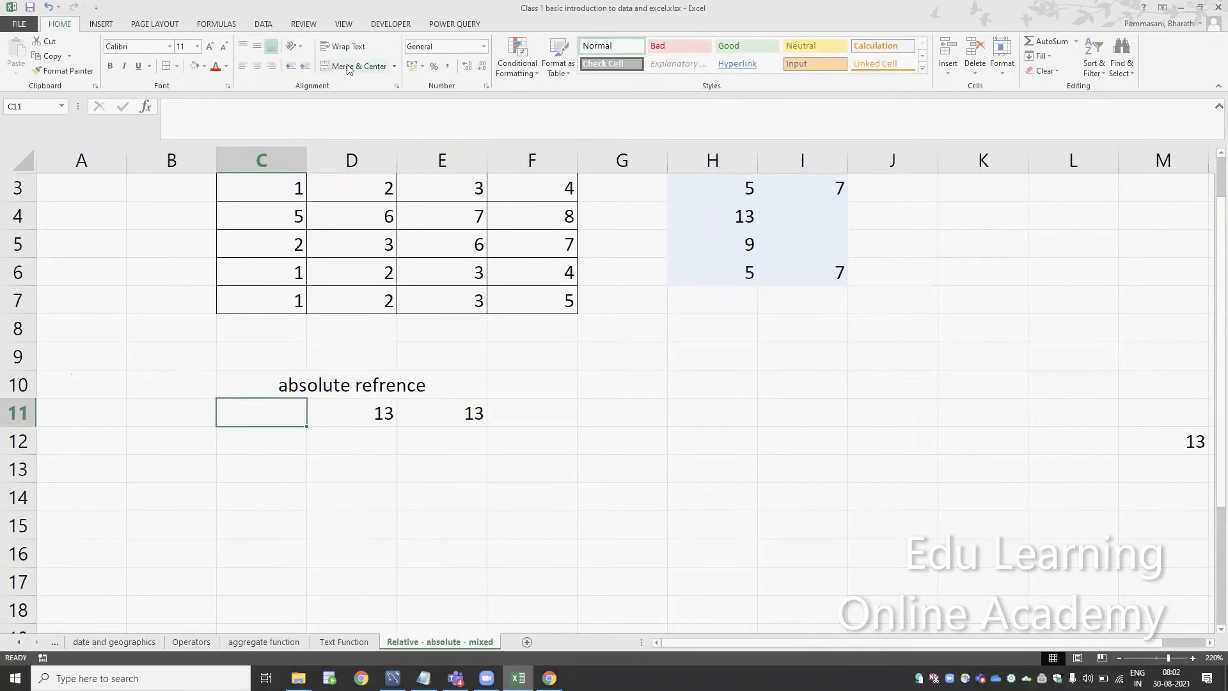
key("Up")
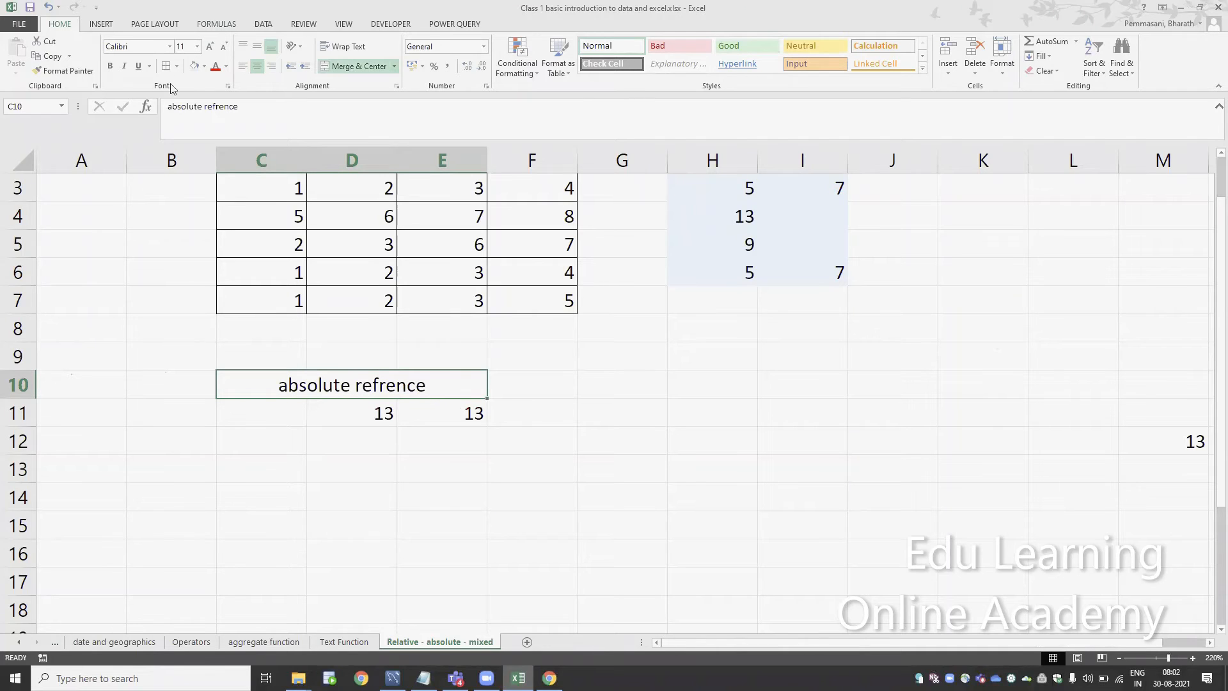
left_click(198, 72)
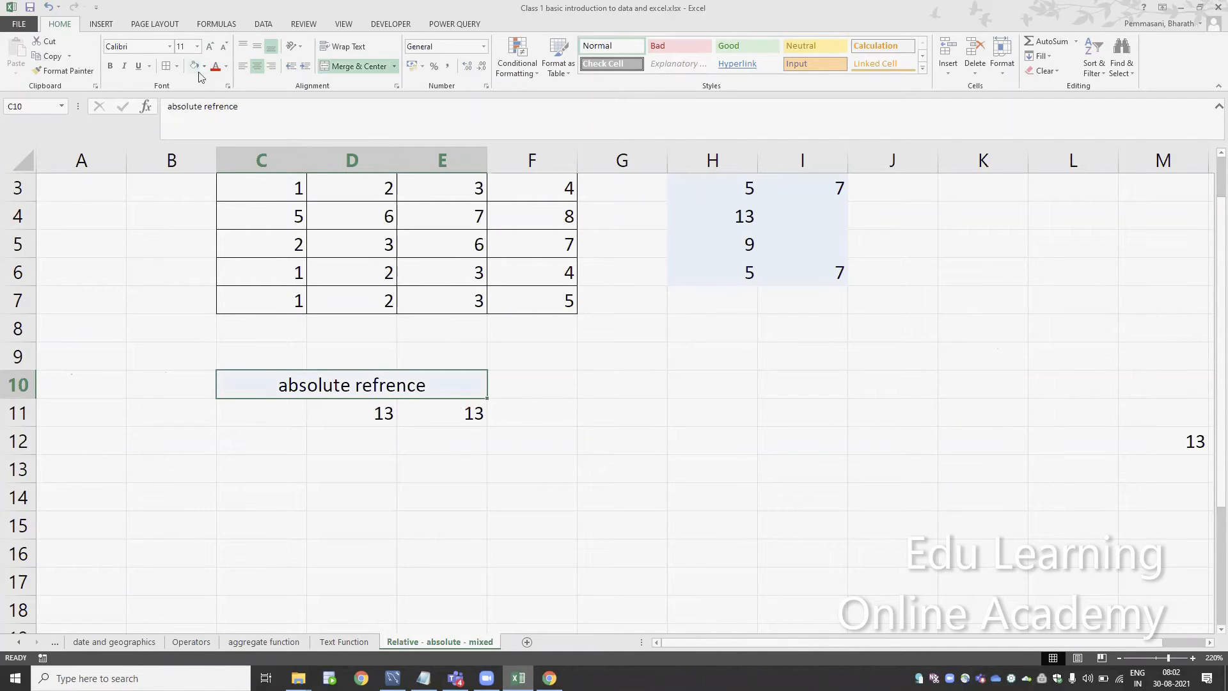
Review which cells the relative formulas in H3 and I3 reference
left_click(495, 381)
key("Up")
key("Up")
key("Up")
key("Up")
key("Up")
key("Up")
key("Up")
key("Up")
key("Up")
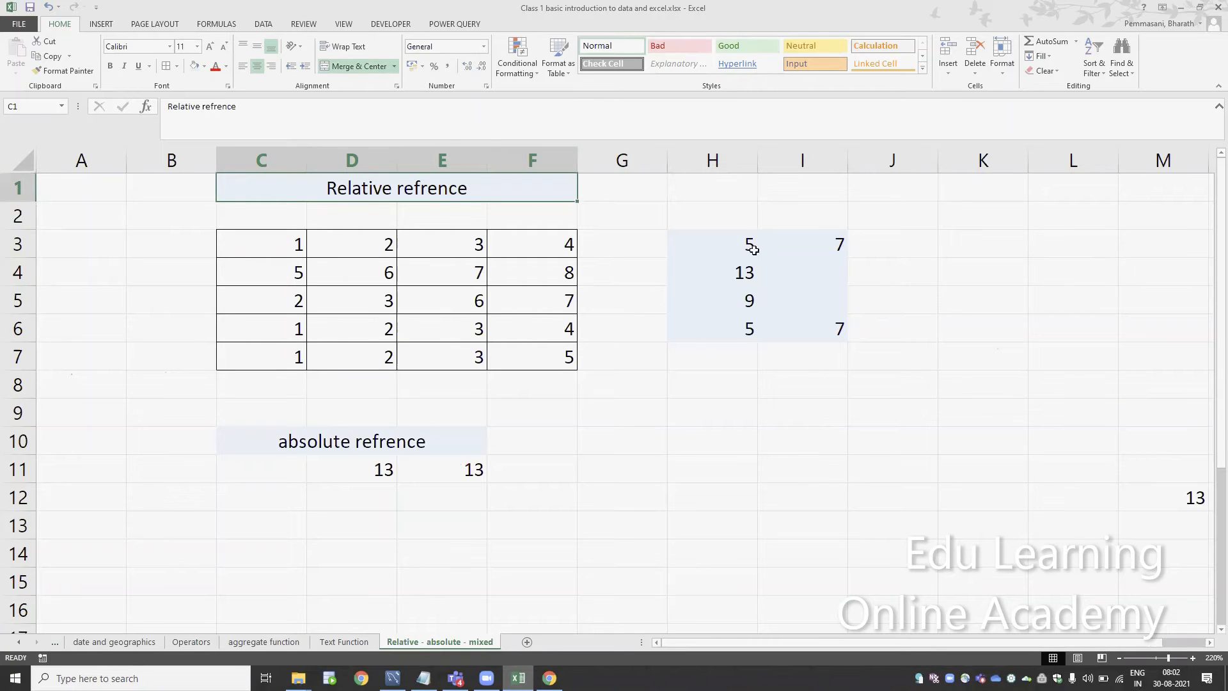
double_click(753, 248)
key("Escape")
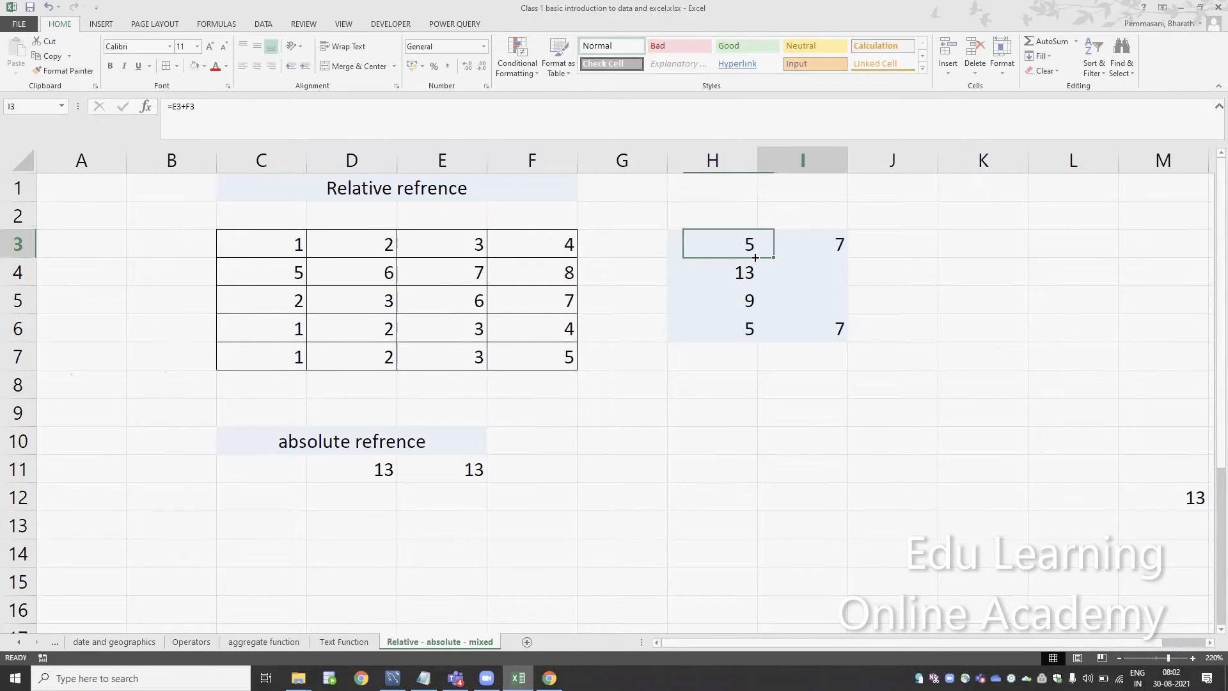
double_click(767, 246)
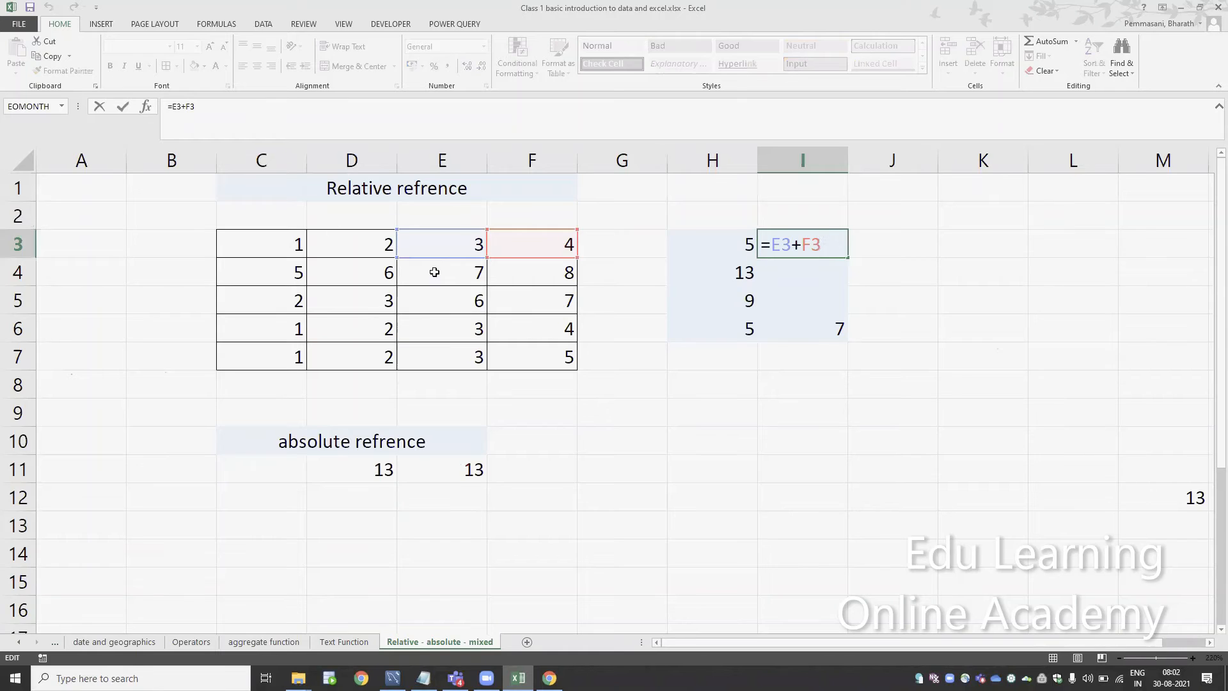
key("Return")
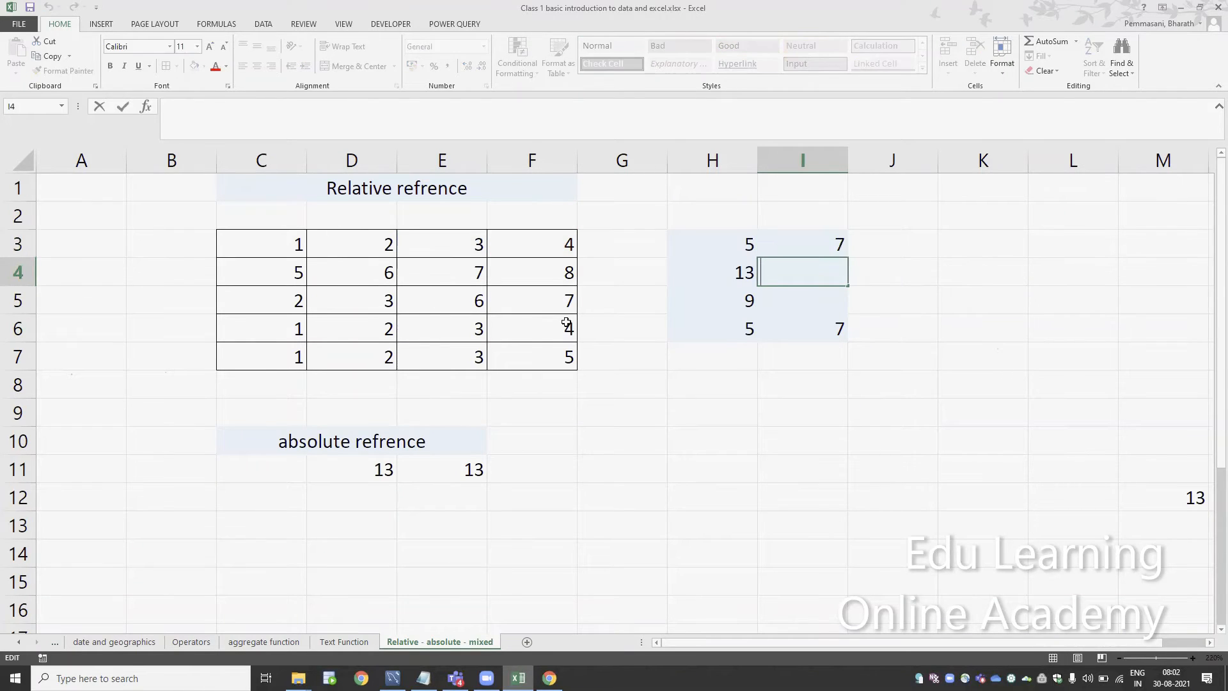
Copy the I3 formula down into I4 and check its cell references
key("Escape")
key("Up")
key("ctrl+c")
key("Down")
key("ctrl+v")
key("F2")
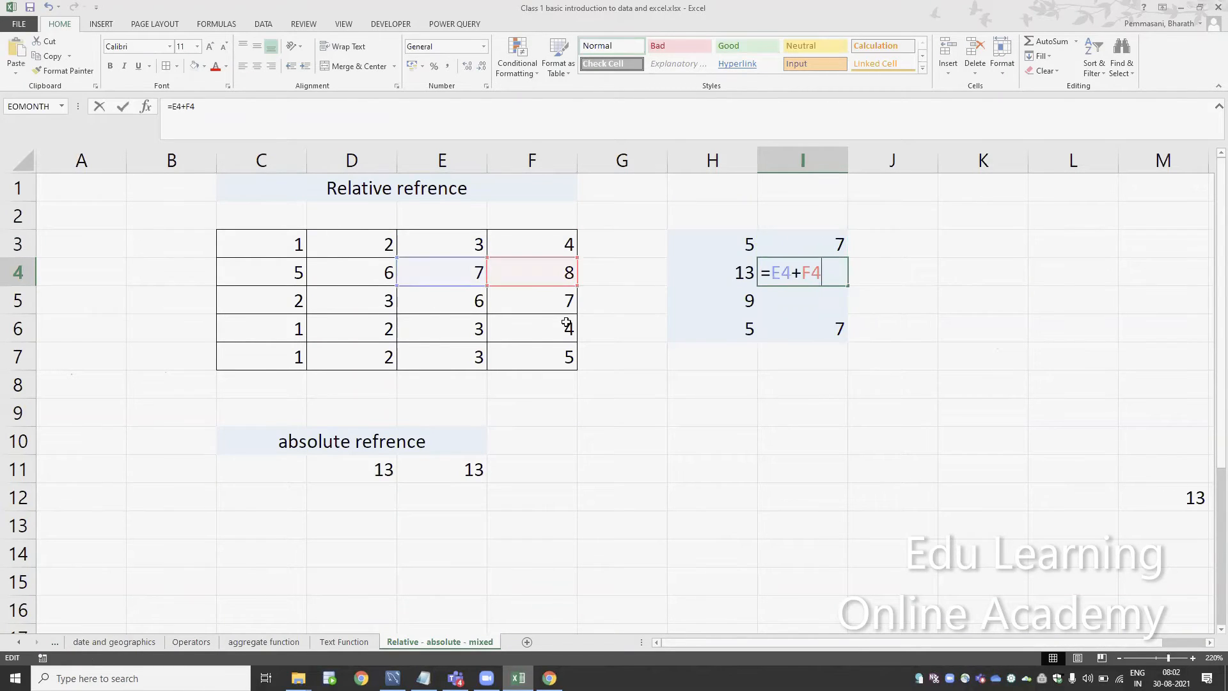
key("Return")
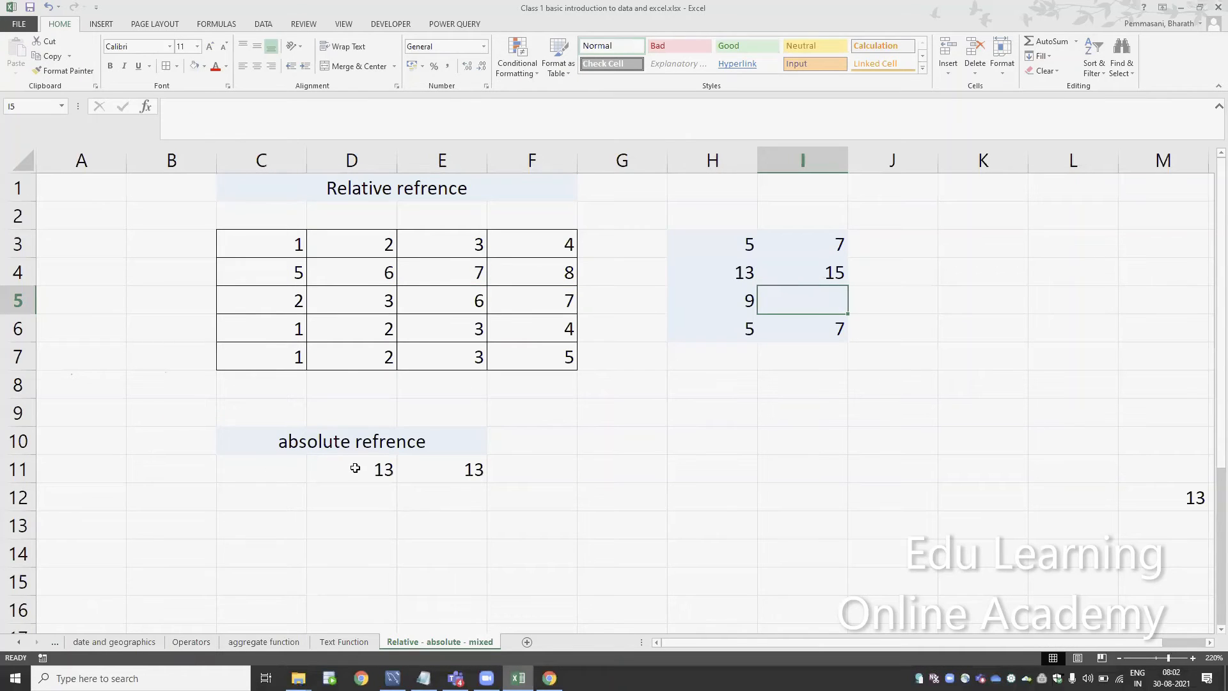
Review which cells the absolute formula in D11 references, leaving the formula as it is
left_click(355, 468)
key("F2")
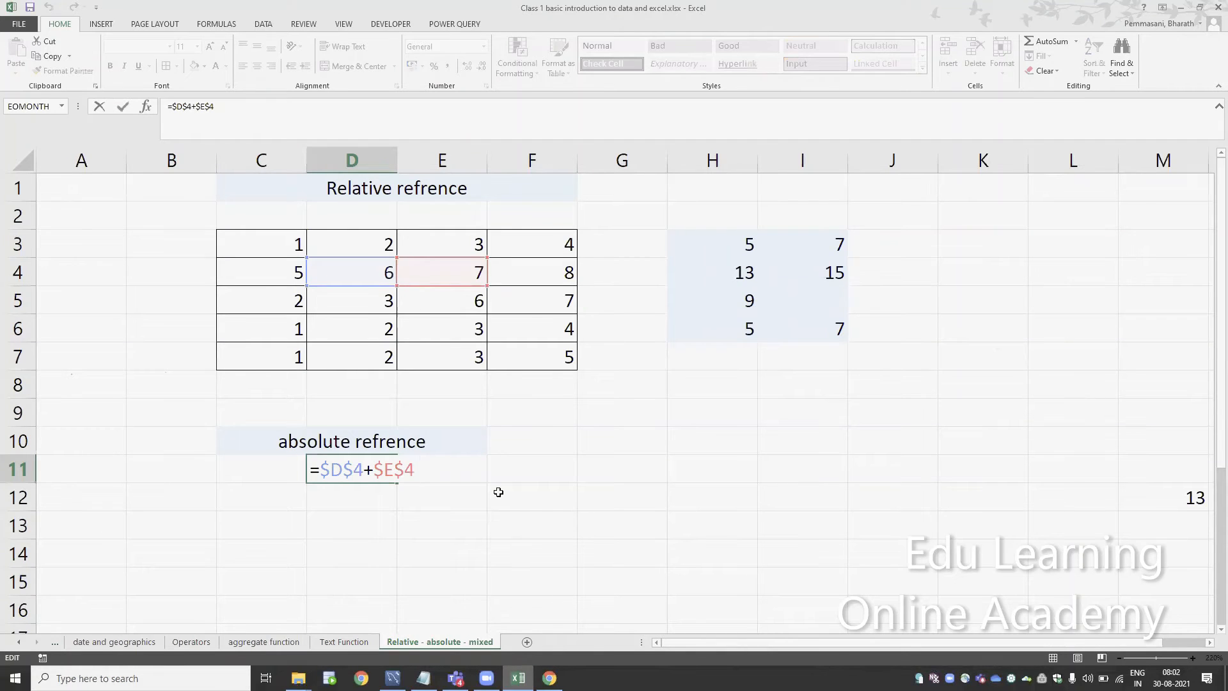
key("ctrl+Return")
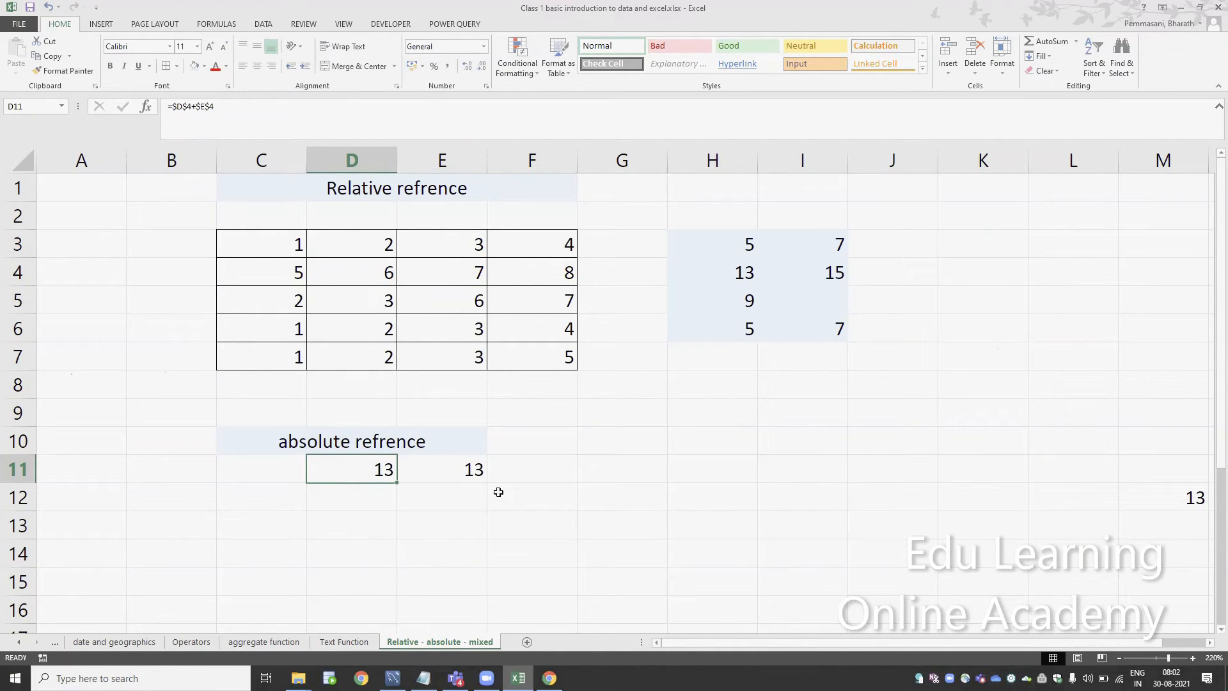
key("ctrl+c")
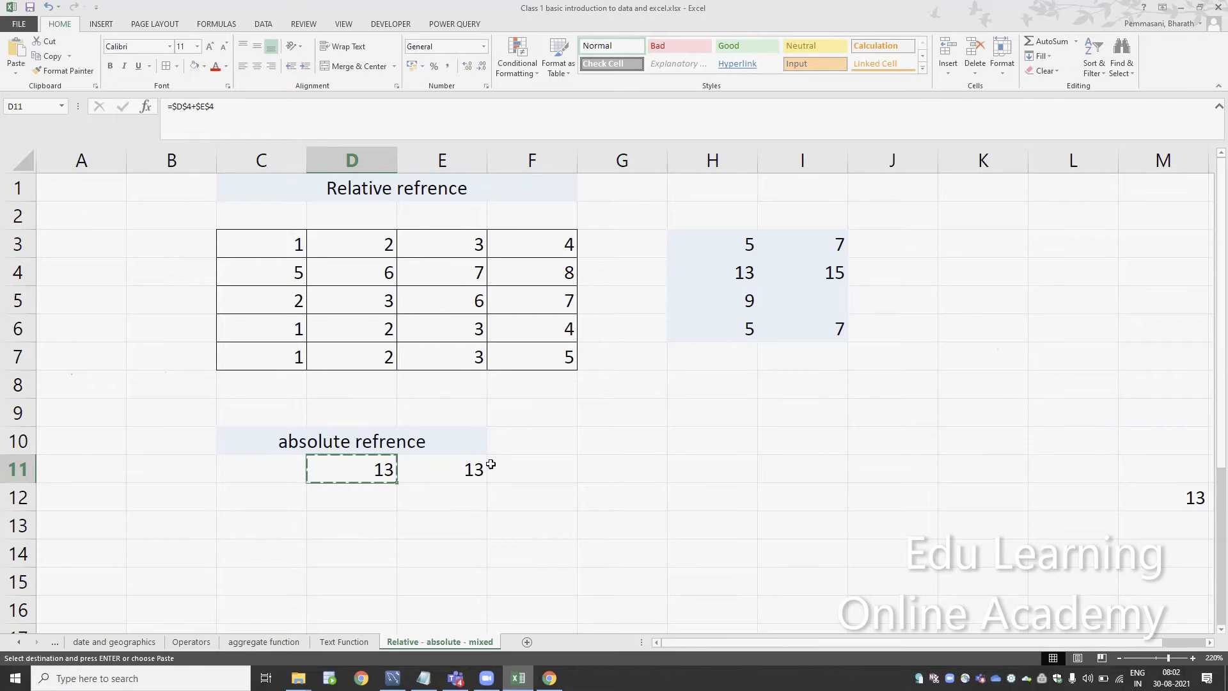
key("Escape")
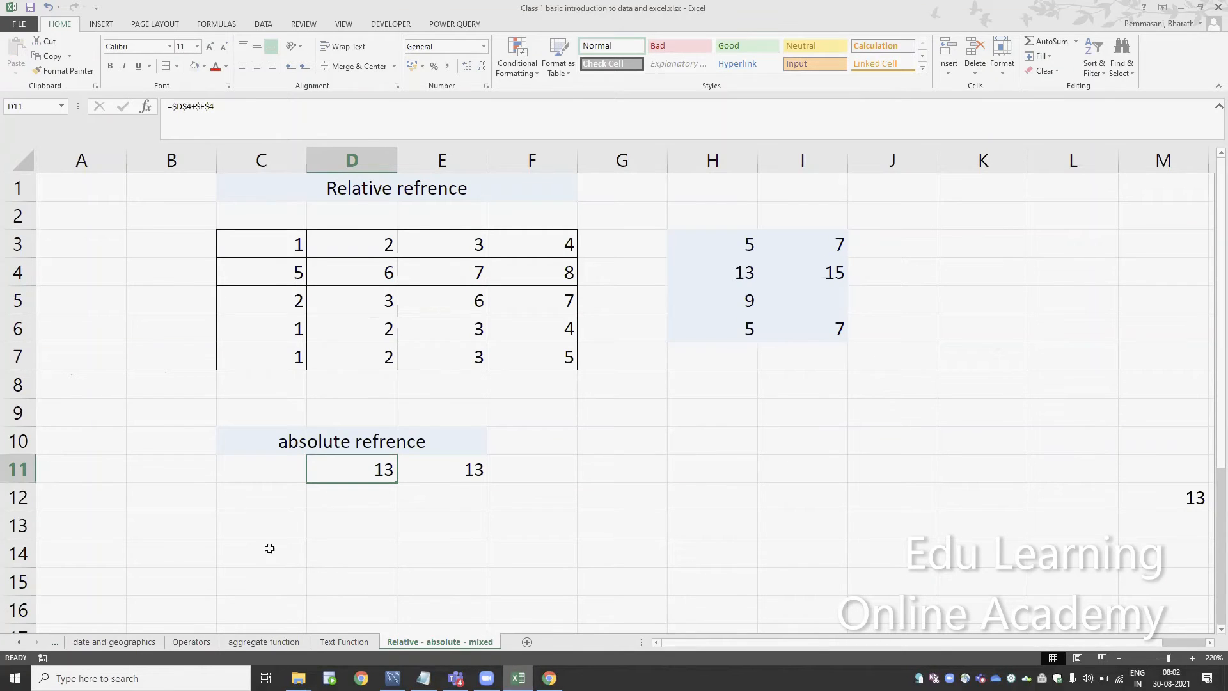
Merge and center cells C14:F14 below the absolute-reference example
left_click(265, 546)
left_click_drag(265, 546, 491, 556)
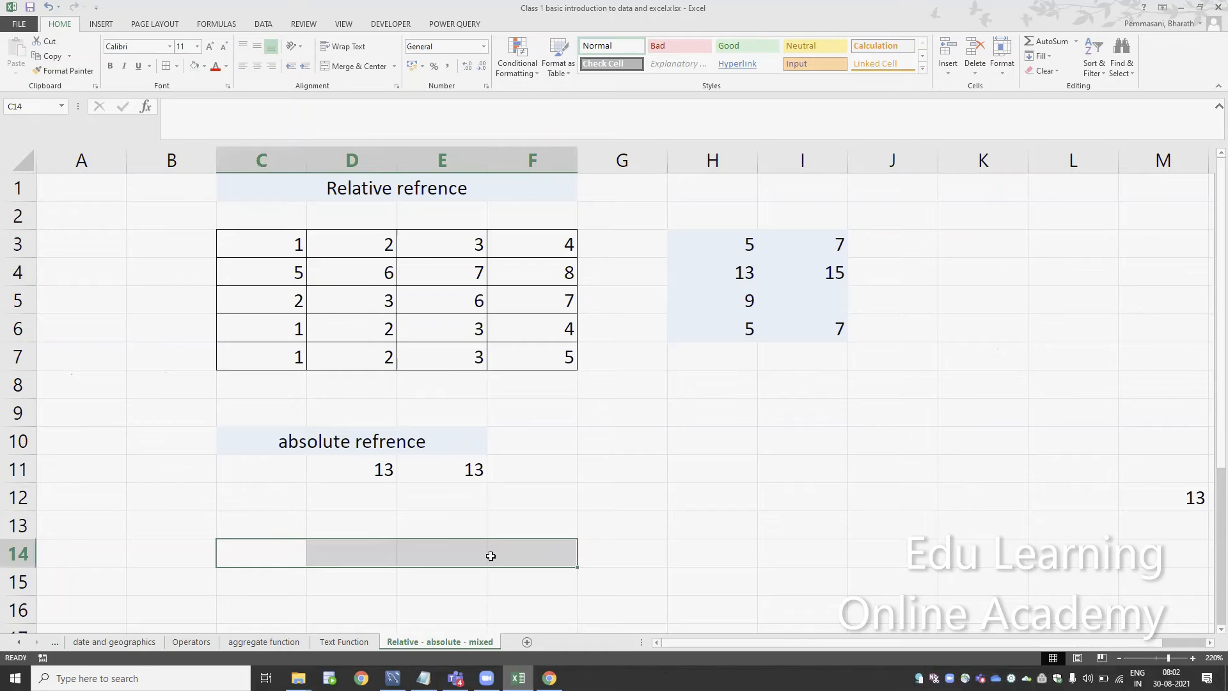
left_click(330, 64)
Enter the heading "mixed refrence" in the merged C14 cell and apply the light blue fill to it
type("mid")
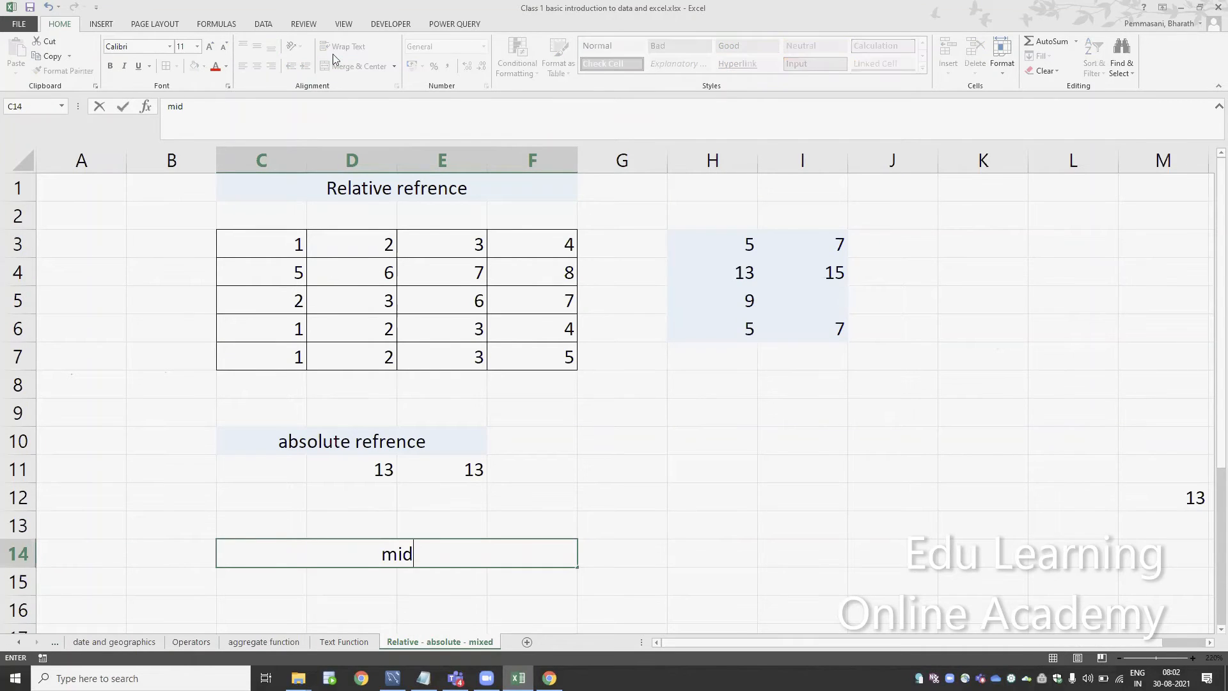
key("BackSpace")
type("xed refrence")
key("Return")
key("Up")
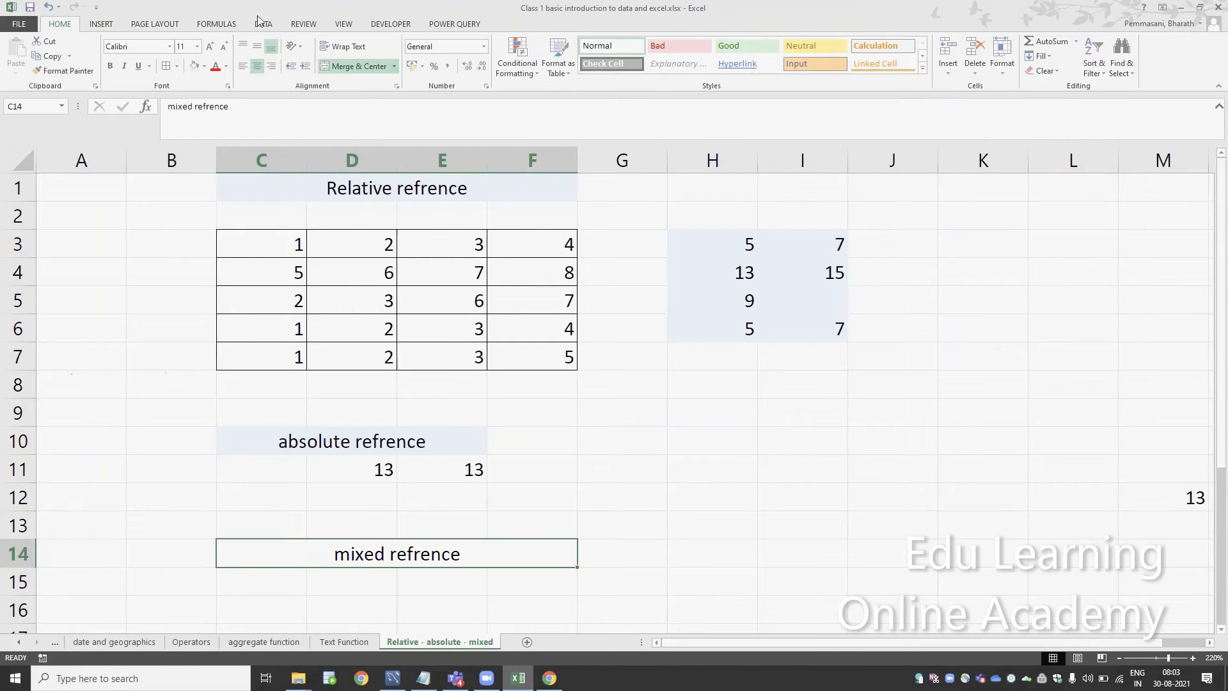
left_click(193, 65)
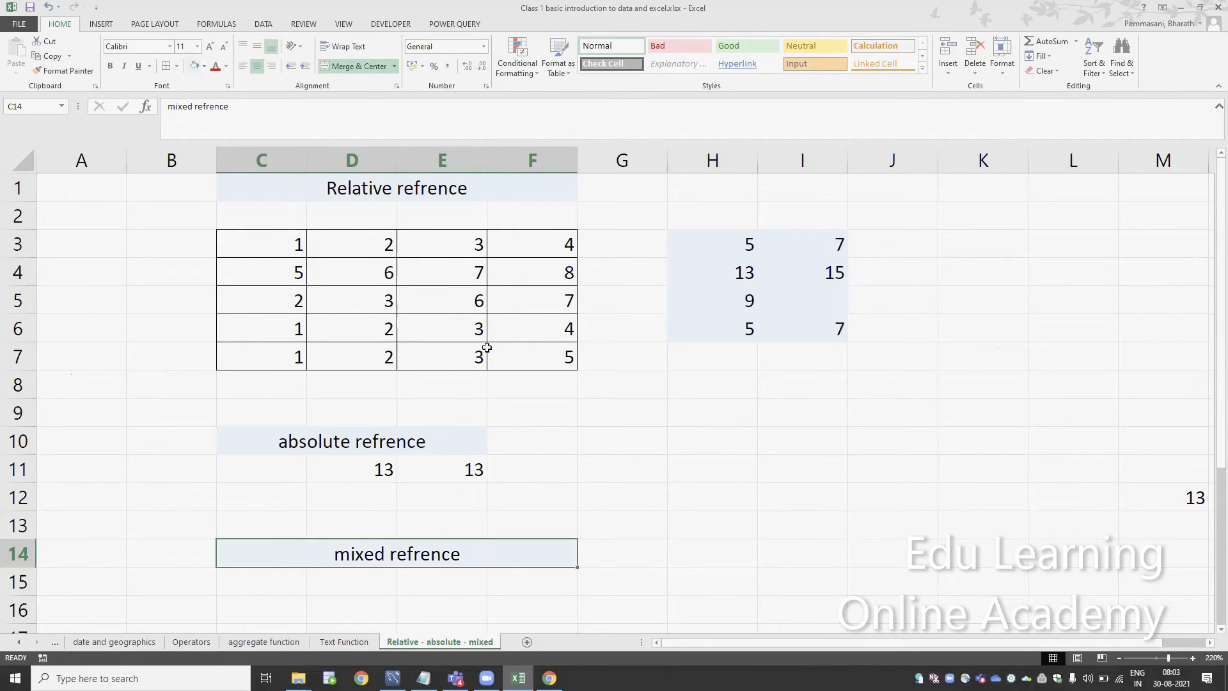
Point out the sheet's columns and rows by selecting columns A to G, followed by rows 1 to 13
left_click(381, 249)
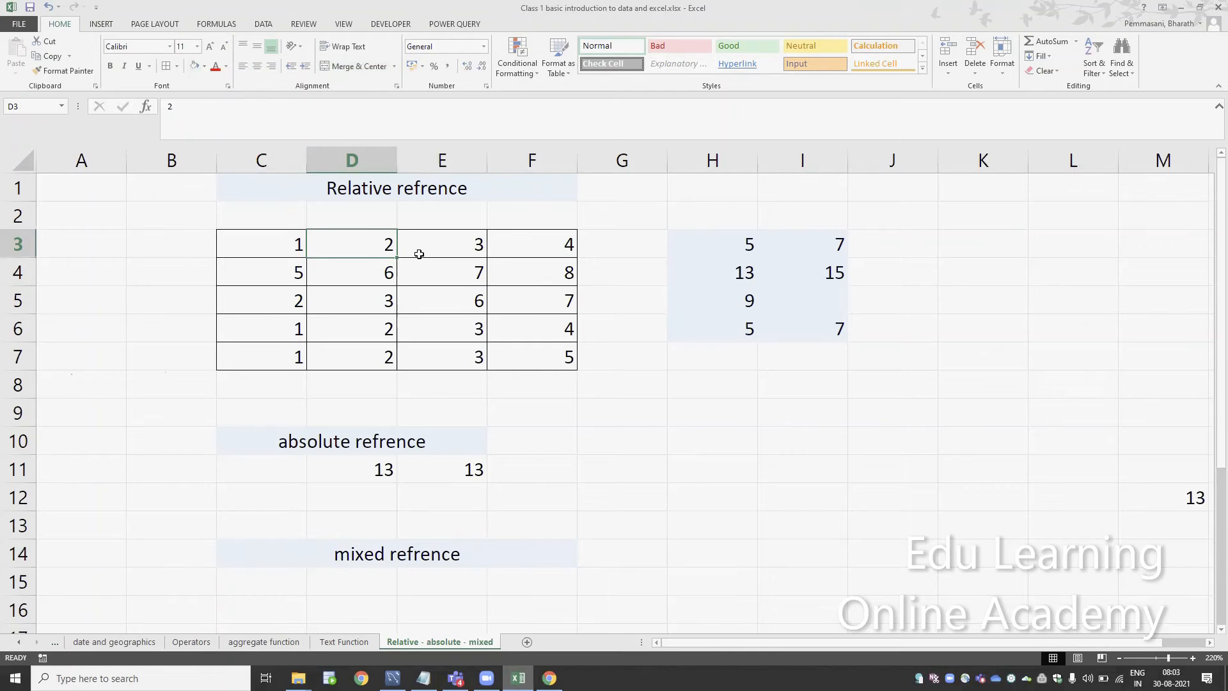
left_click_drag(81, 161, 609, 184)
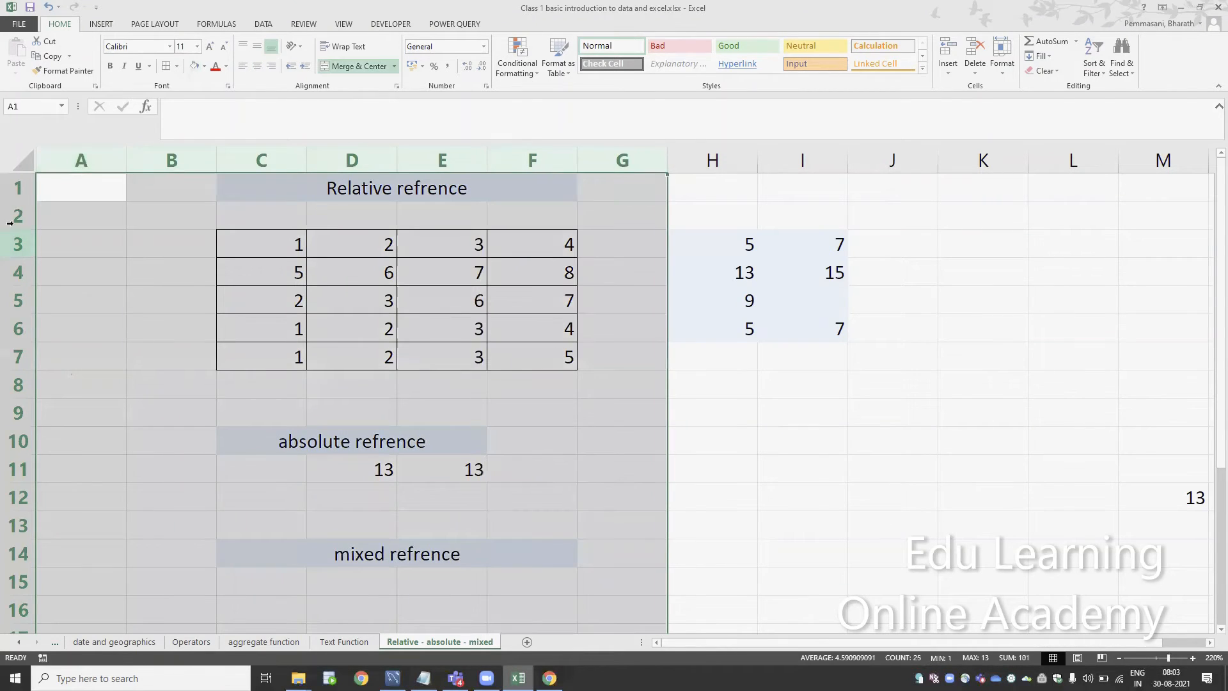
left_click_drag(14, 205, 19, 525)
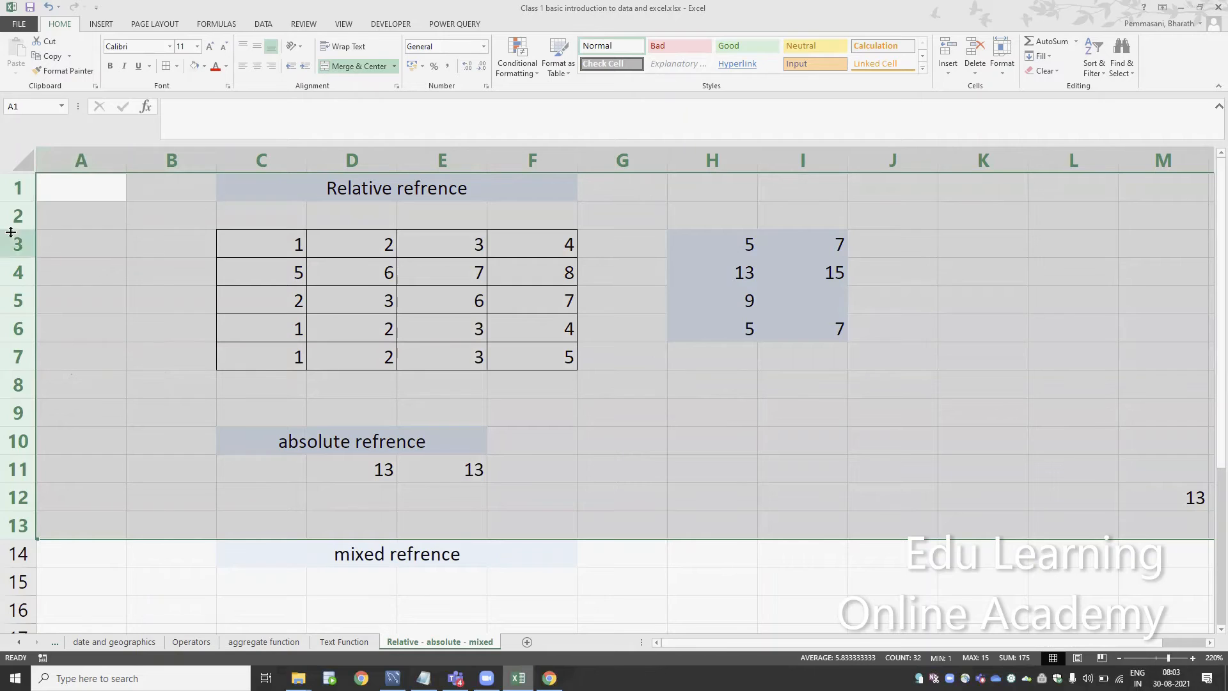
Enter the row-locked mixed-reference formula =D$4+E$4 in cell D15 under the mixed reference heading
left_click(317, 590)
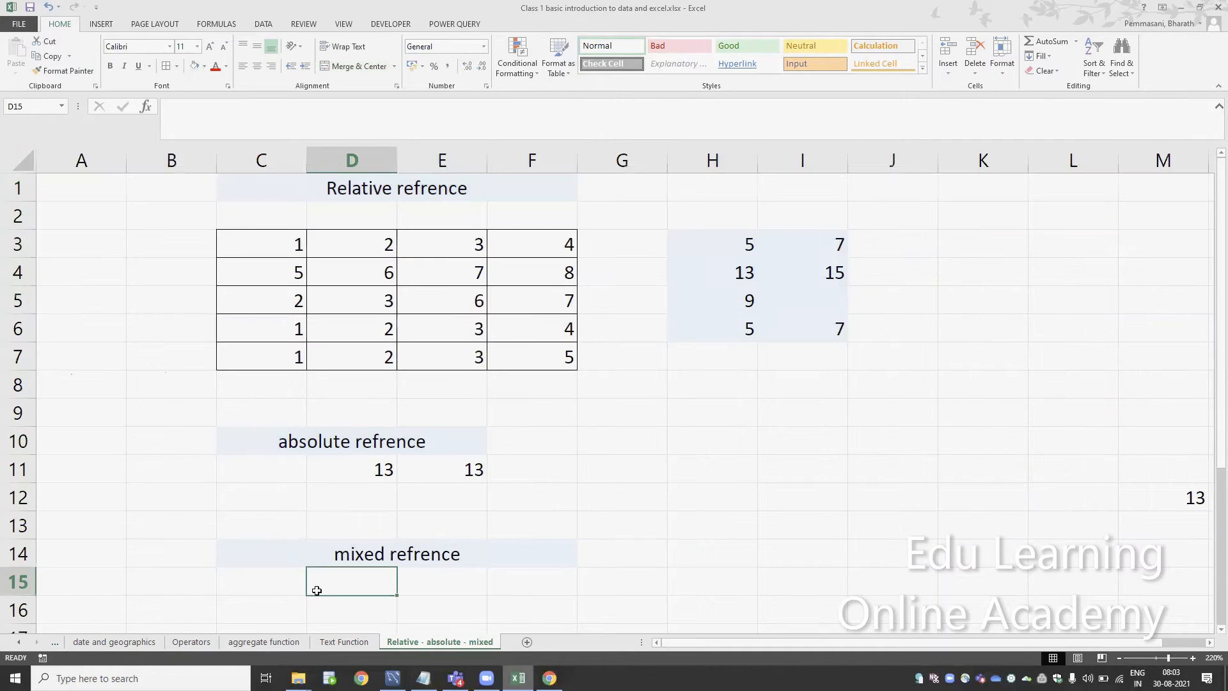
type("=")
key("Up")
key("Up")
key("Up")
key("Up")
key("Up")
key("Up")
key("Up")
key("Up")
key("Up")
key("Up")
key("Up")
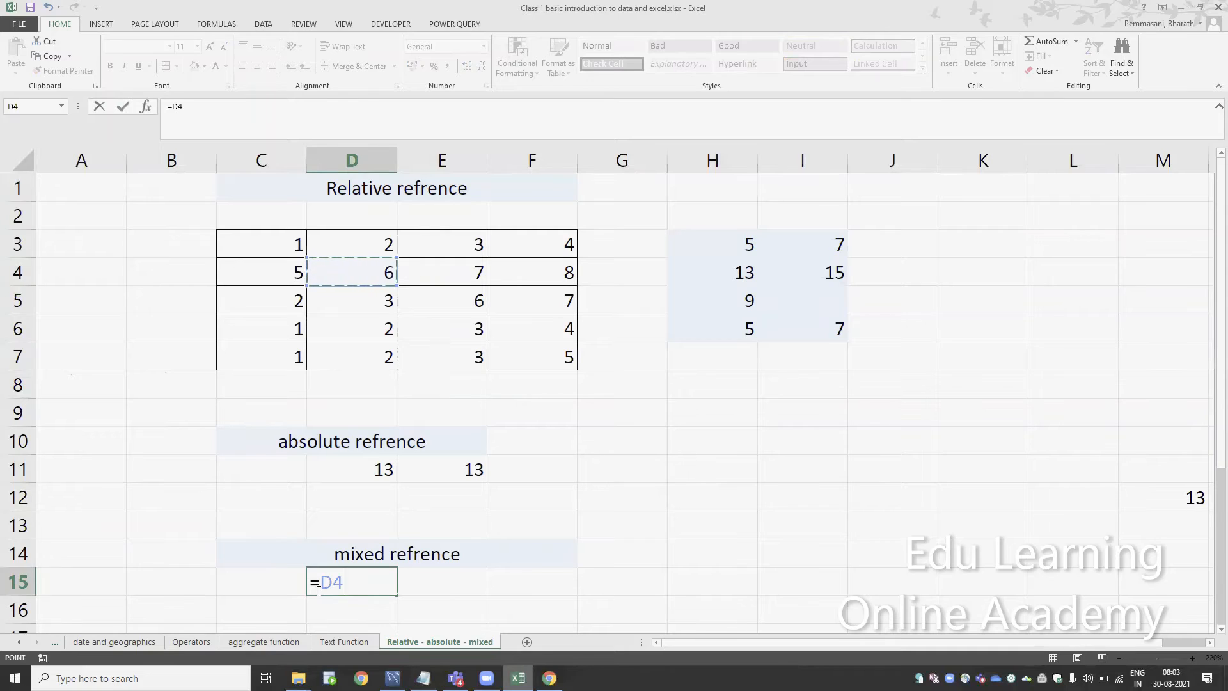
key("F4")
key("F4")
type("+")
left_click(448, 273)
key("F4")
key("F4")
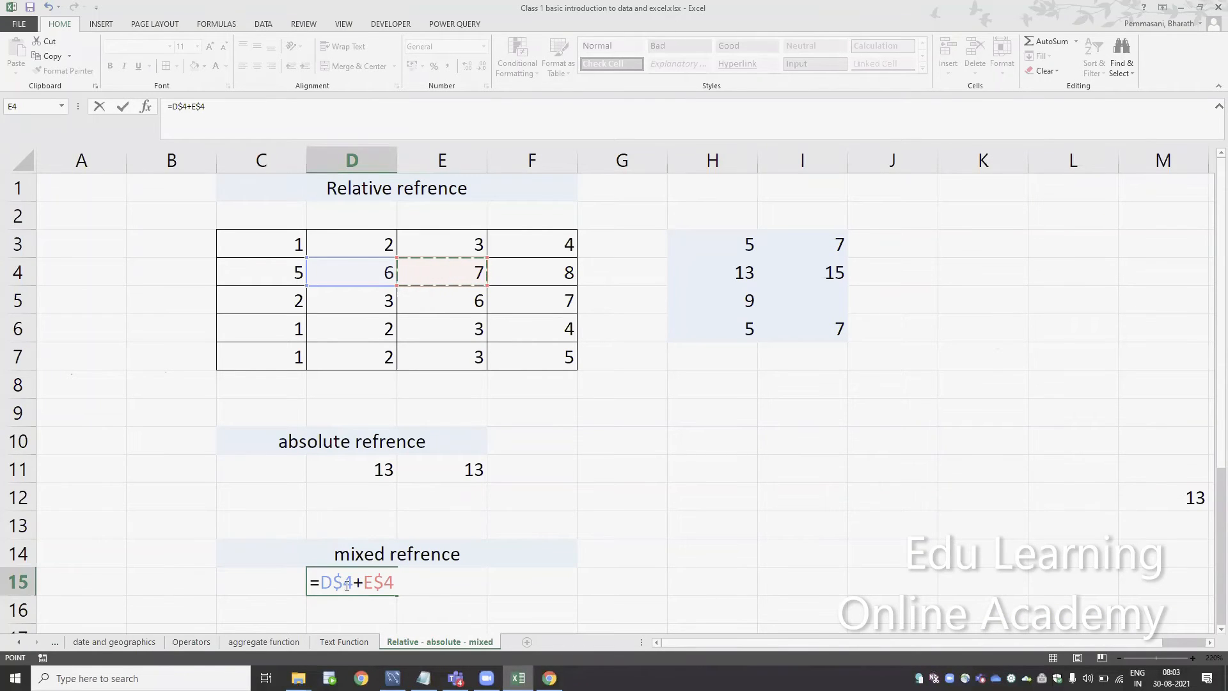
key("Return")
key("Return")
key("Return")
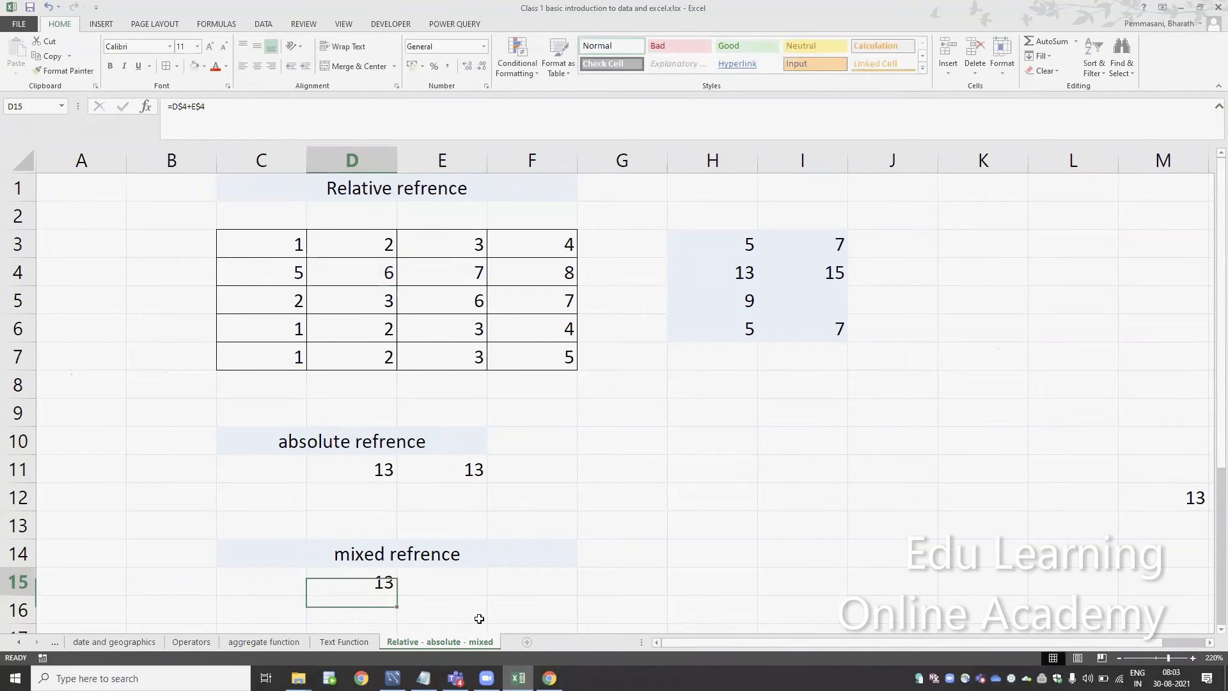
key("Return")
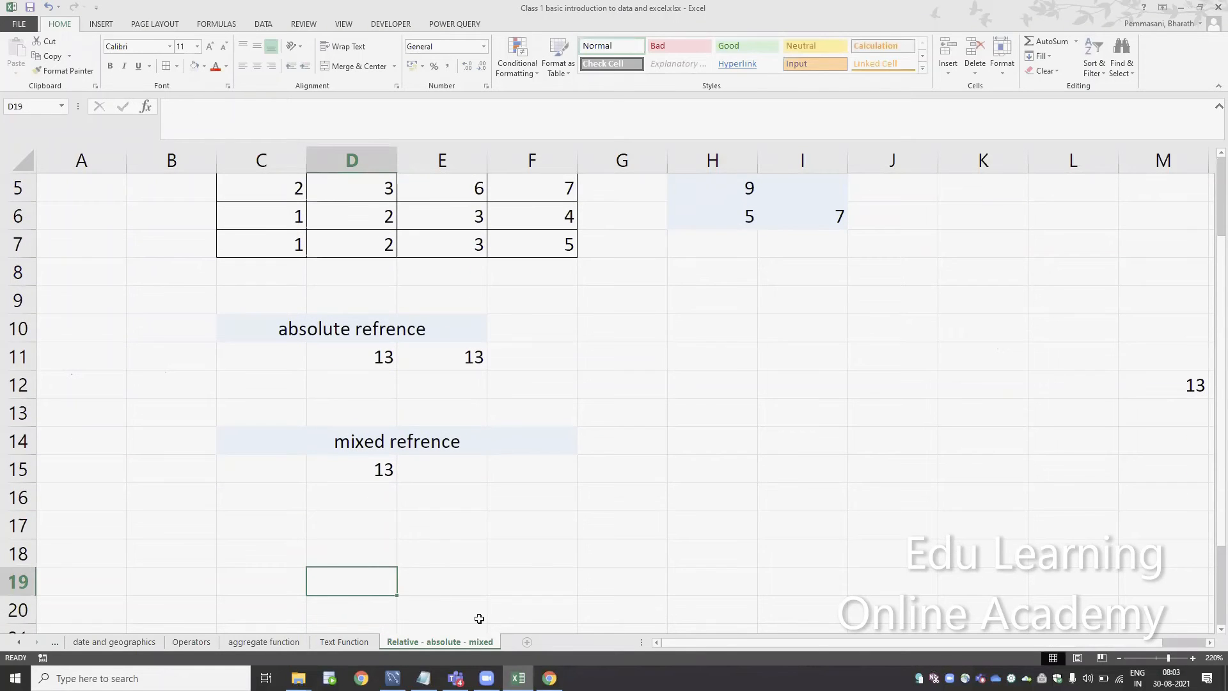
Copy the mixed formula from D15 into E15 and check which cells it references
left_click(1119, 657)
left_click(1119, 657)
left_click(1119, 657)
left_click(394, 440)
key("Up")
key("Up")
key("Up")
key("Up")
key("Up")
key("Up")
key("Up")
key("Up")
key("Up")
key("Up")
key("Up")
key("Up")
key("Up")
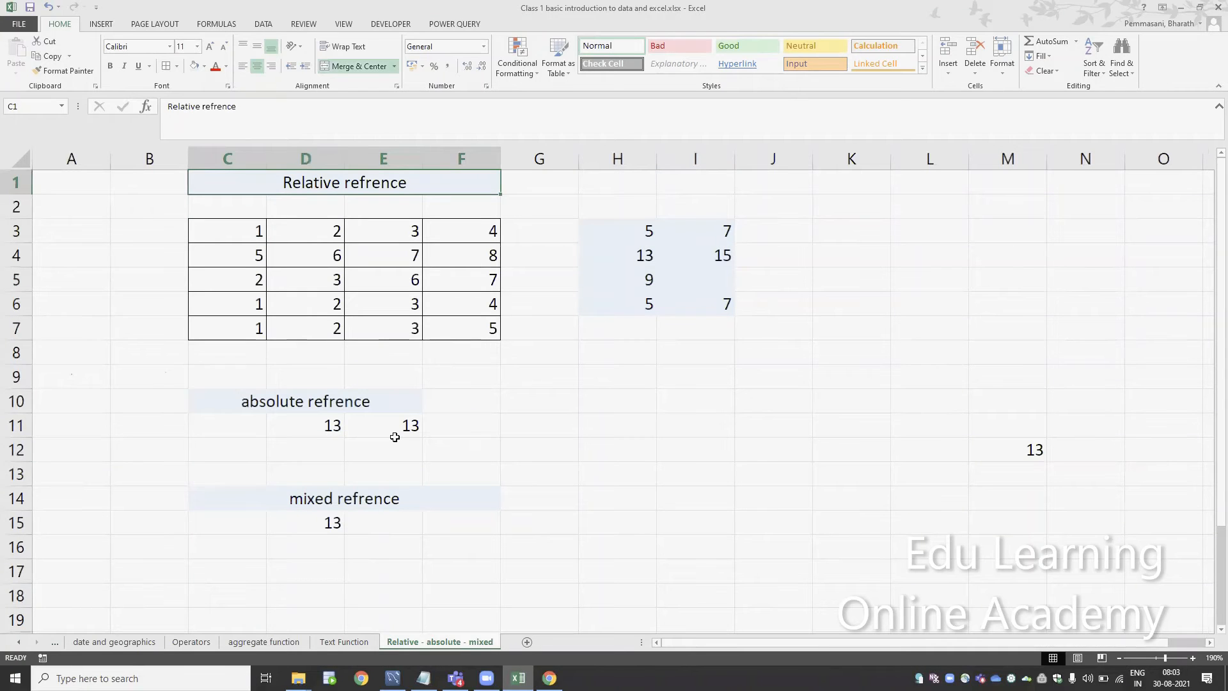
double_click(339, 529)
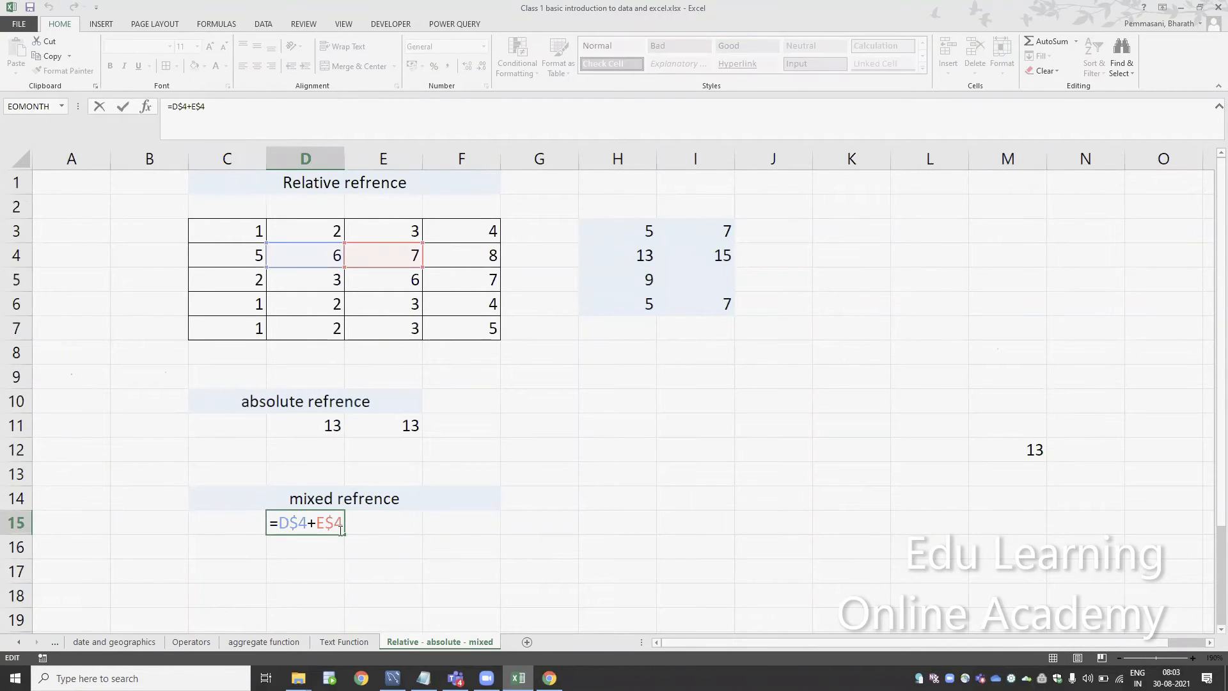
key("Escape")
key("ctrl+c")
key("Right")
key("ctrl+v")
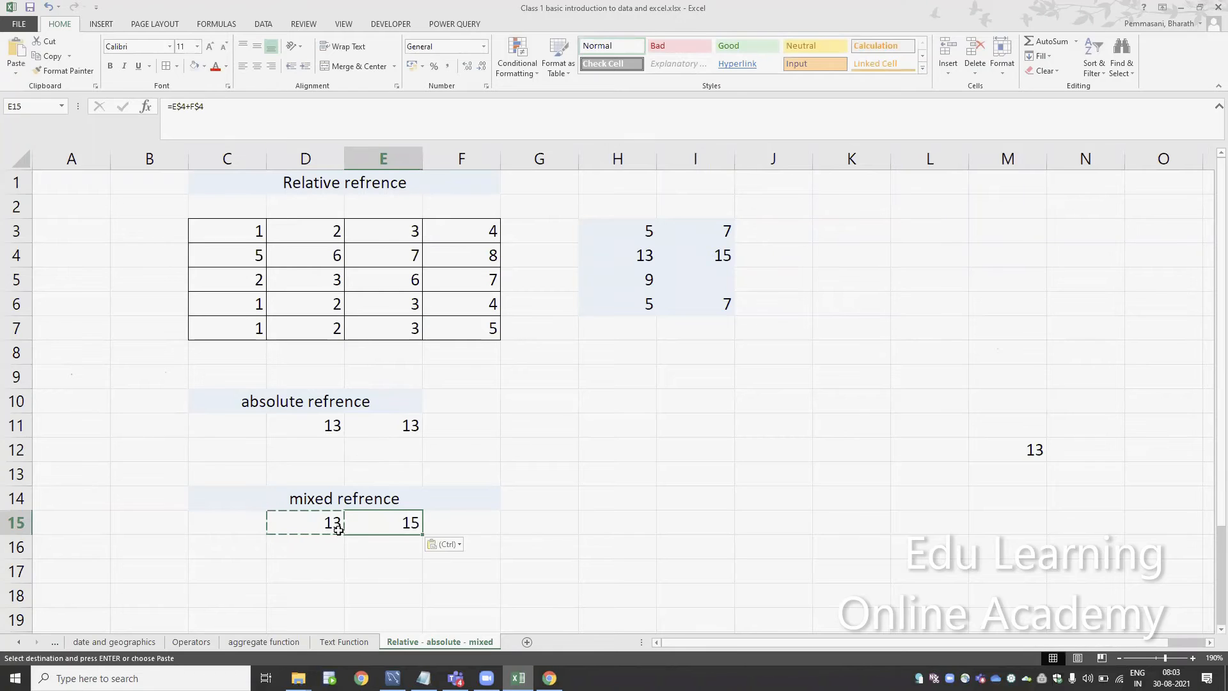
key("F2")
key("Escape")
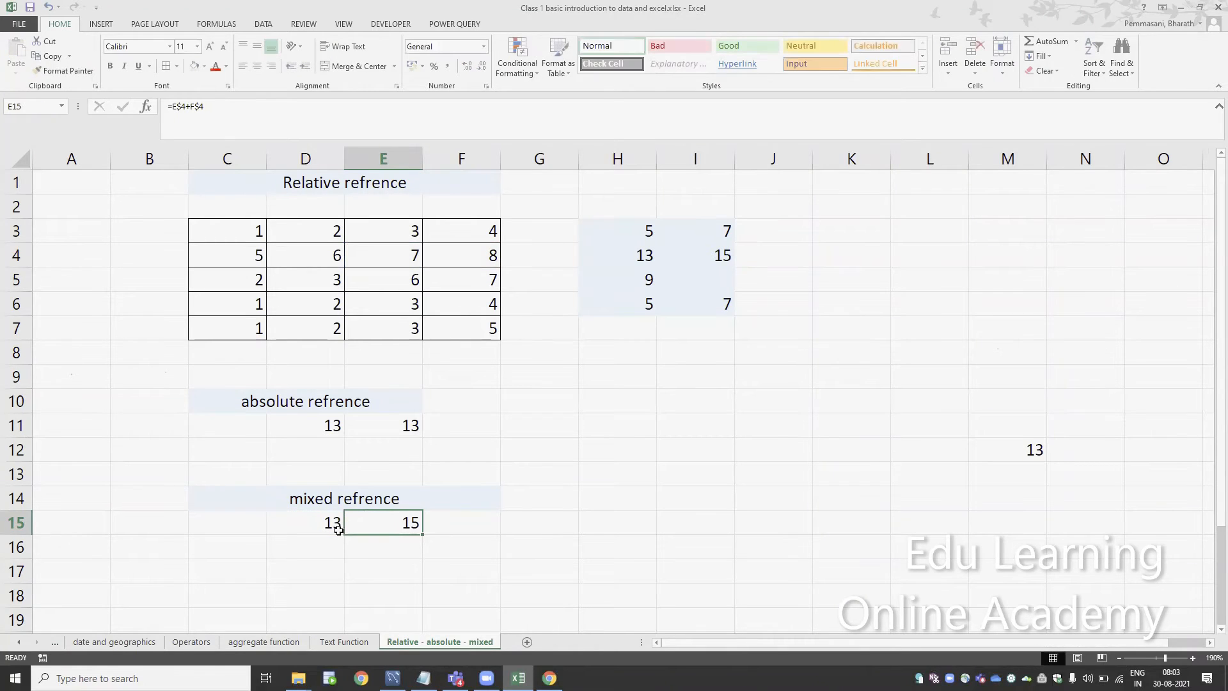
Copy the E15 mixed formula into C15 and check which cells it references
key("ctrl+c")
key("Left")
key("Left")
key("ctrl+v")
key("Escape")
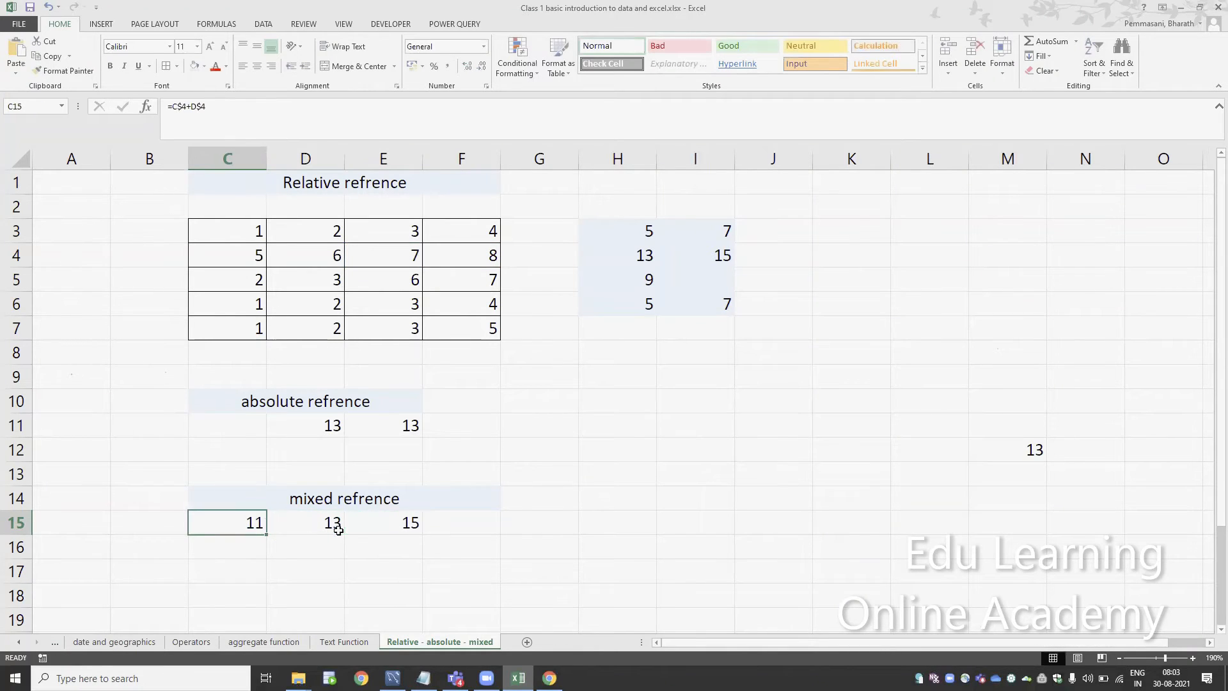
key("F2")
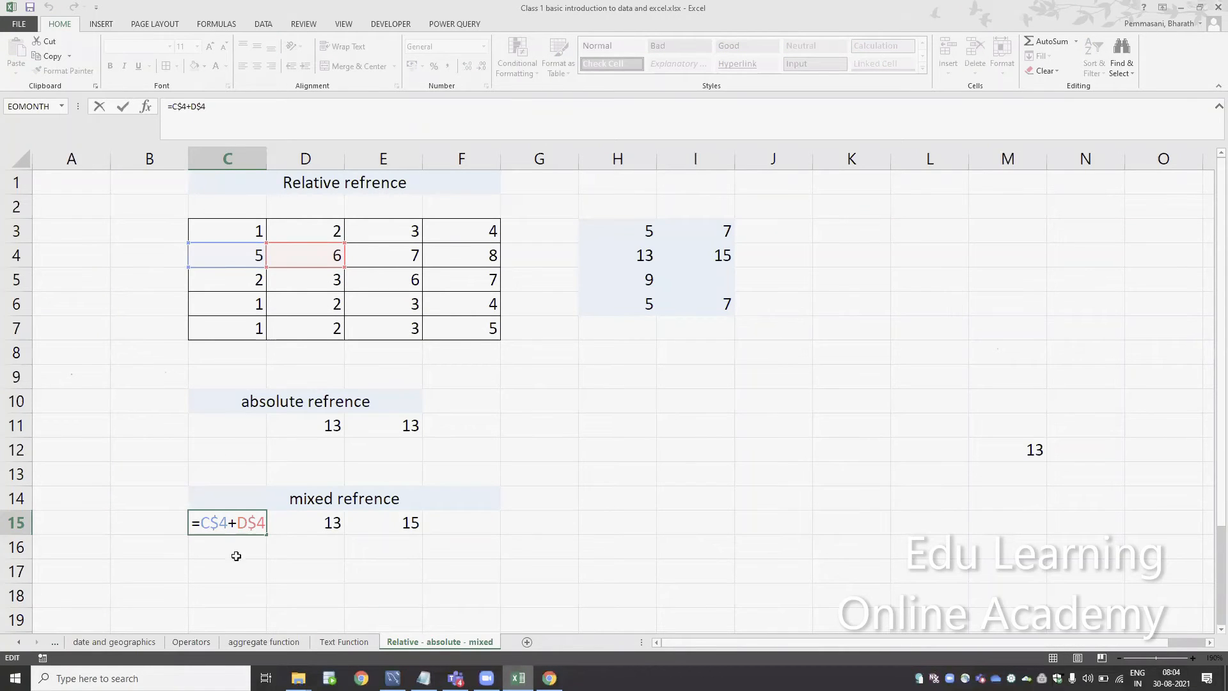
key("Escape")
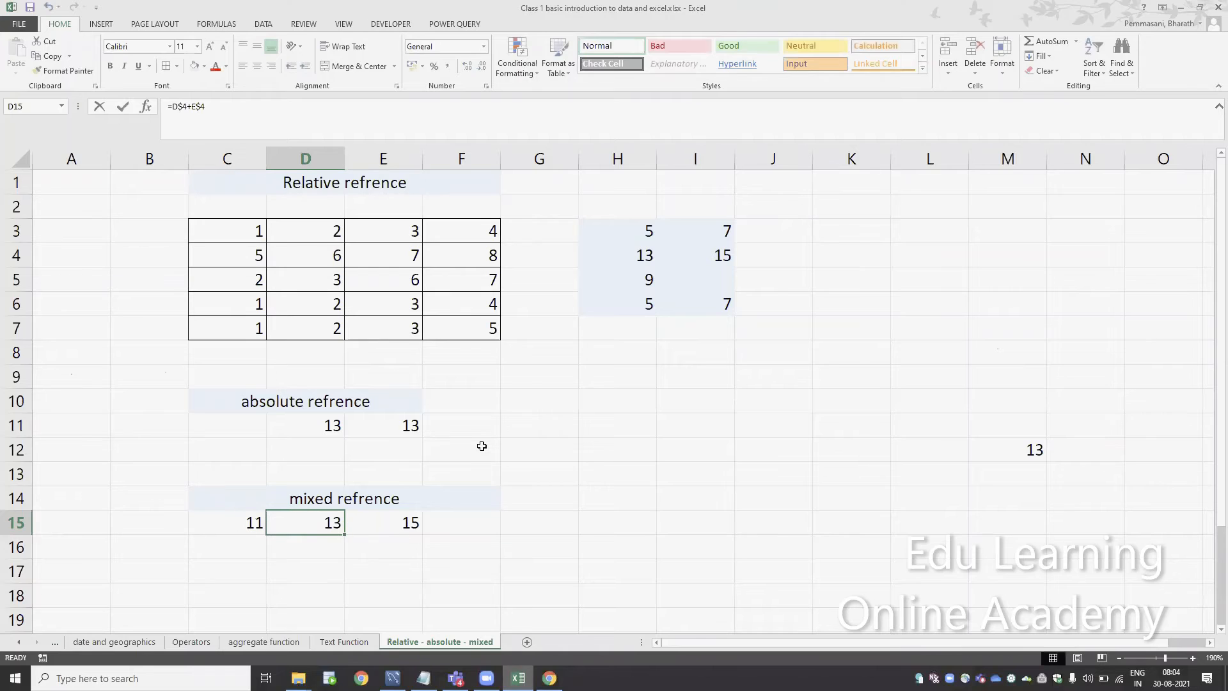
Review which cells the mixed formulas in D15 and E15 reference
key("F2")
key("Tab")
key("F2")
key("Escape")
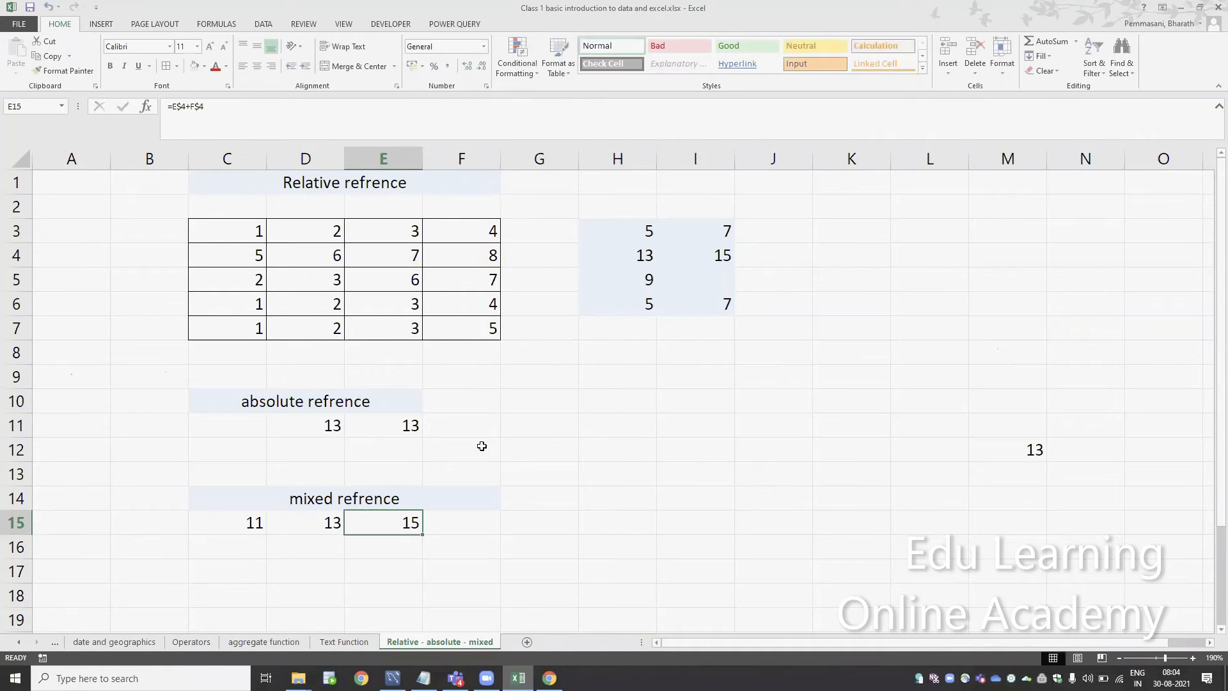
Copy the E15 mixed formula into F15 and check which cells it references
key("ctrl+c")
key("Right")
key("ctrl+v")
key("F2")
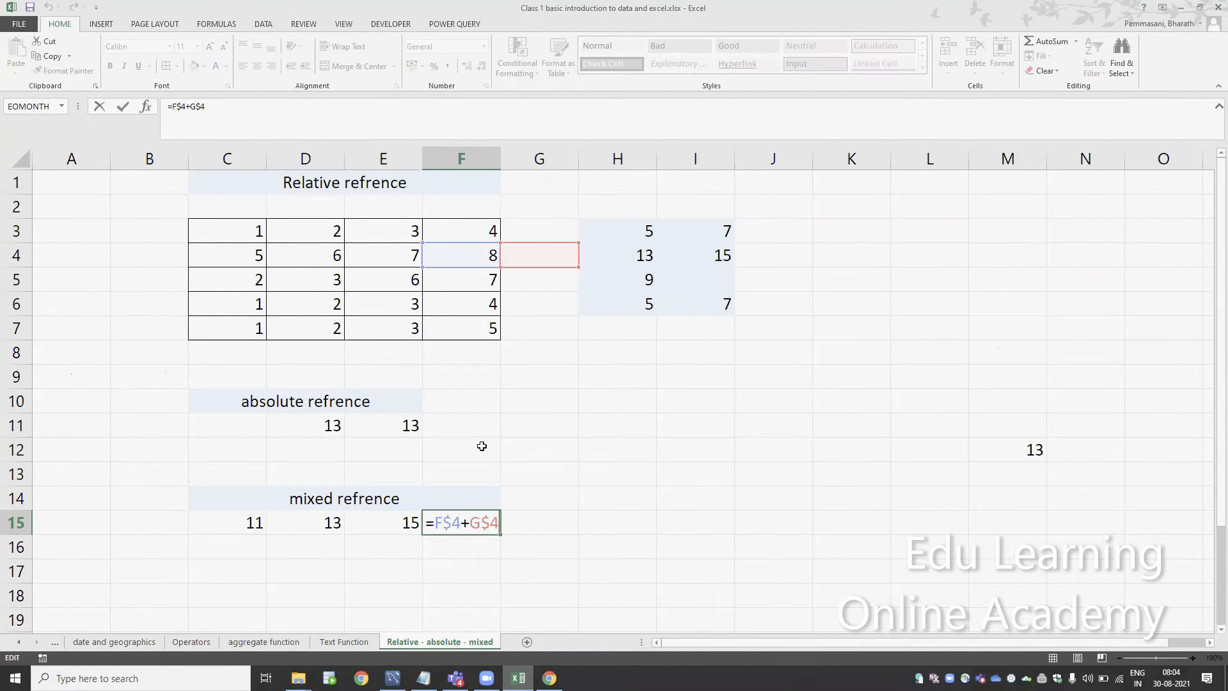
key("Escape")
Inspect the locked row in the original mixed formula in D15
key("Left")
key("Left")
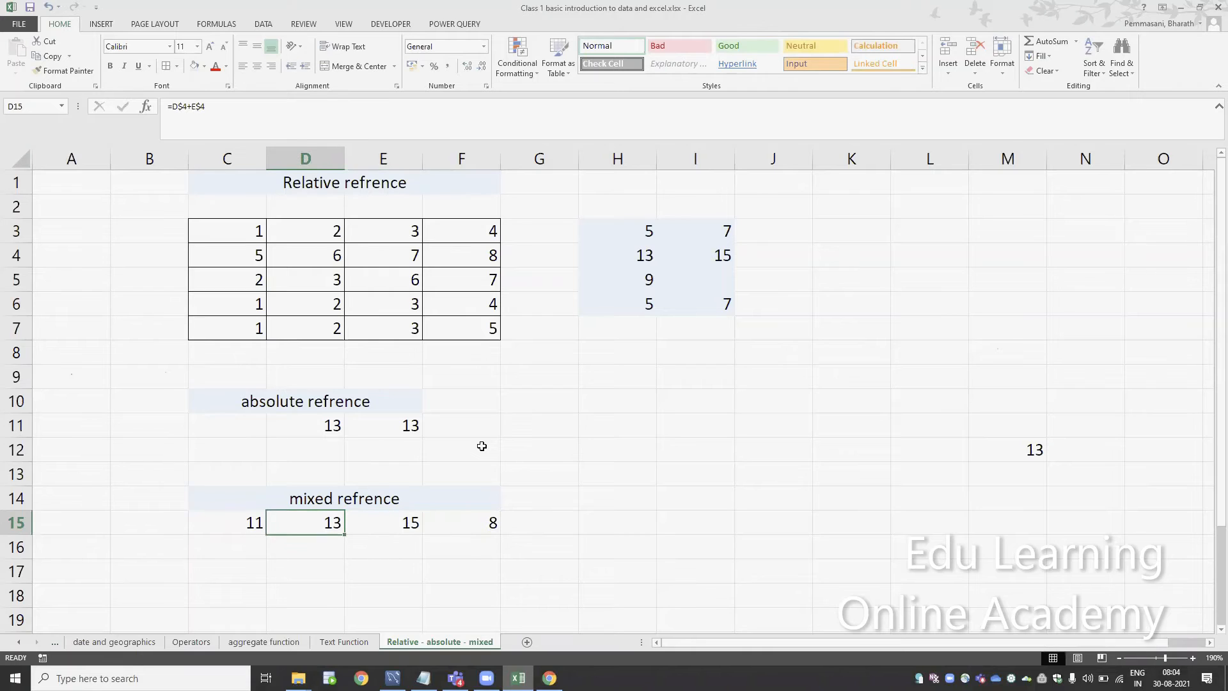
key("F2")
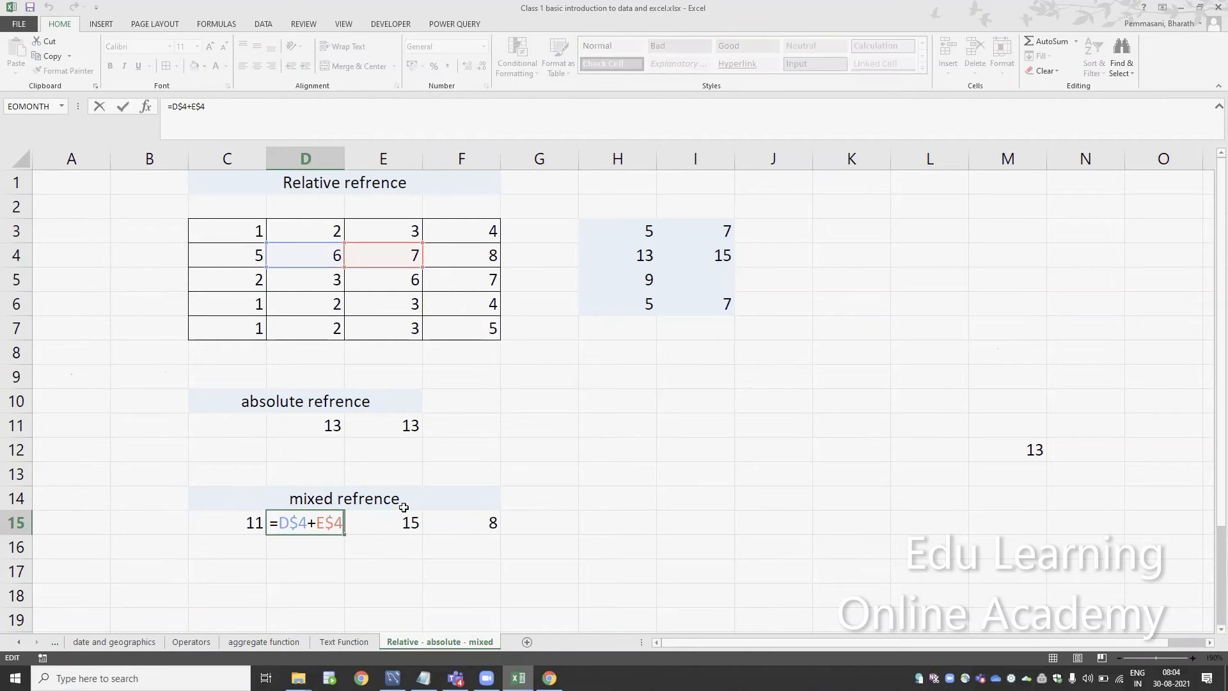
key("Escape")
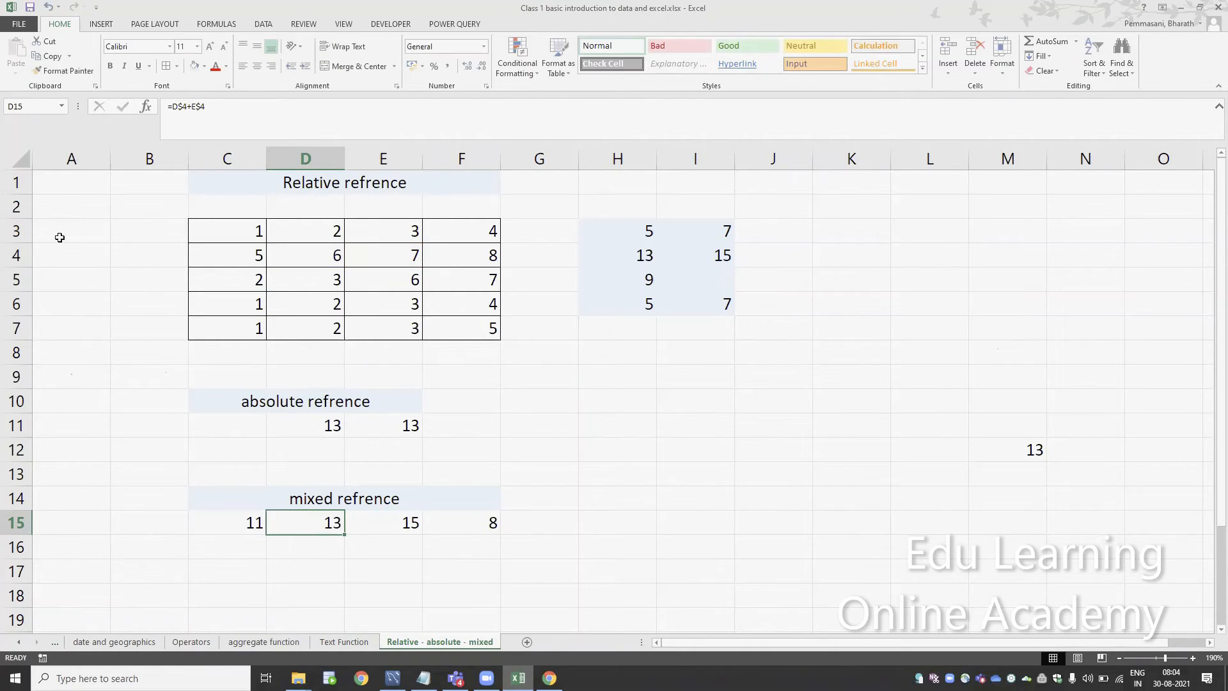
Fill the whole of row 4 with yellow to mark it as the locked row
left_click(16, 255)
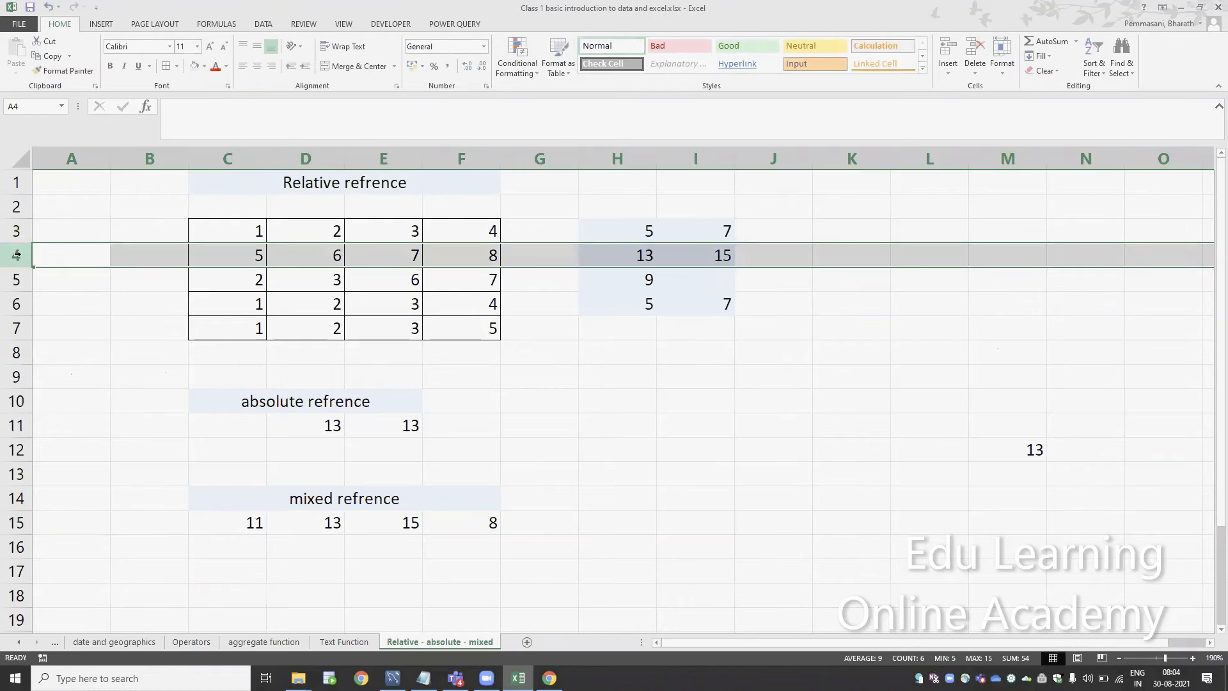
left_click(206, 67)
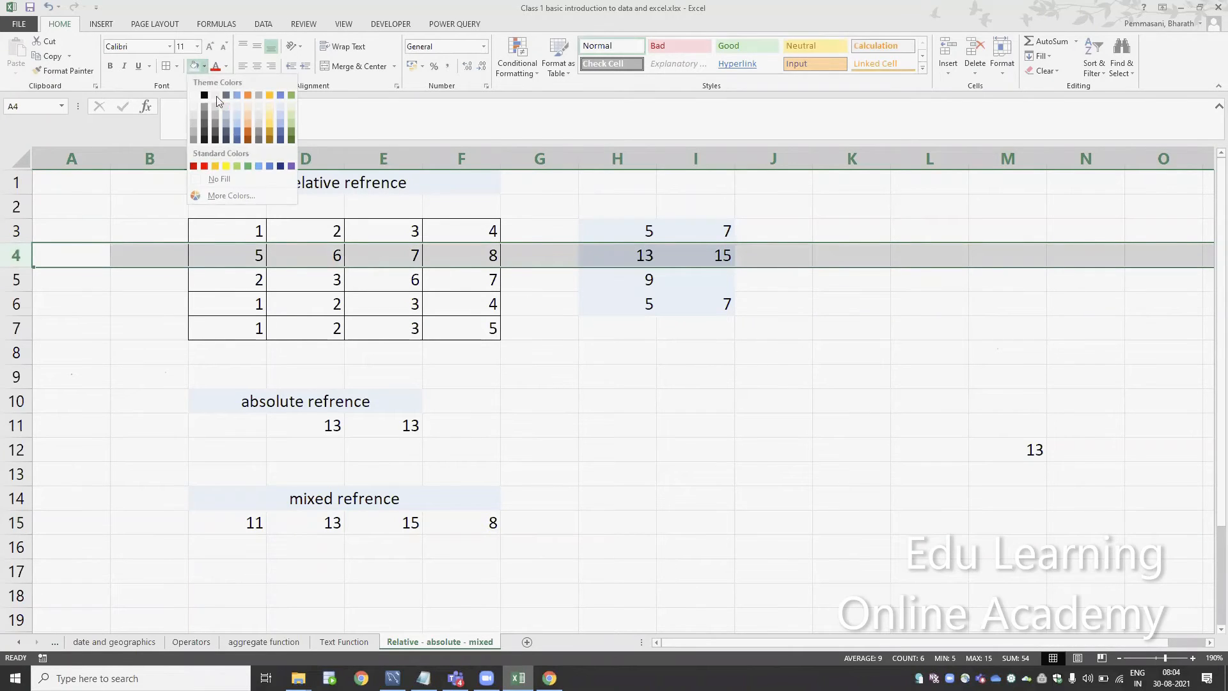
left_click(227, 160)
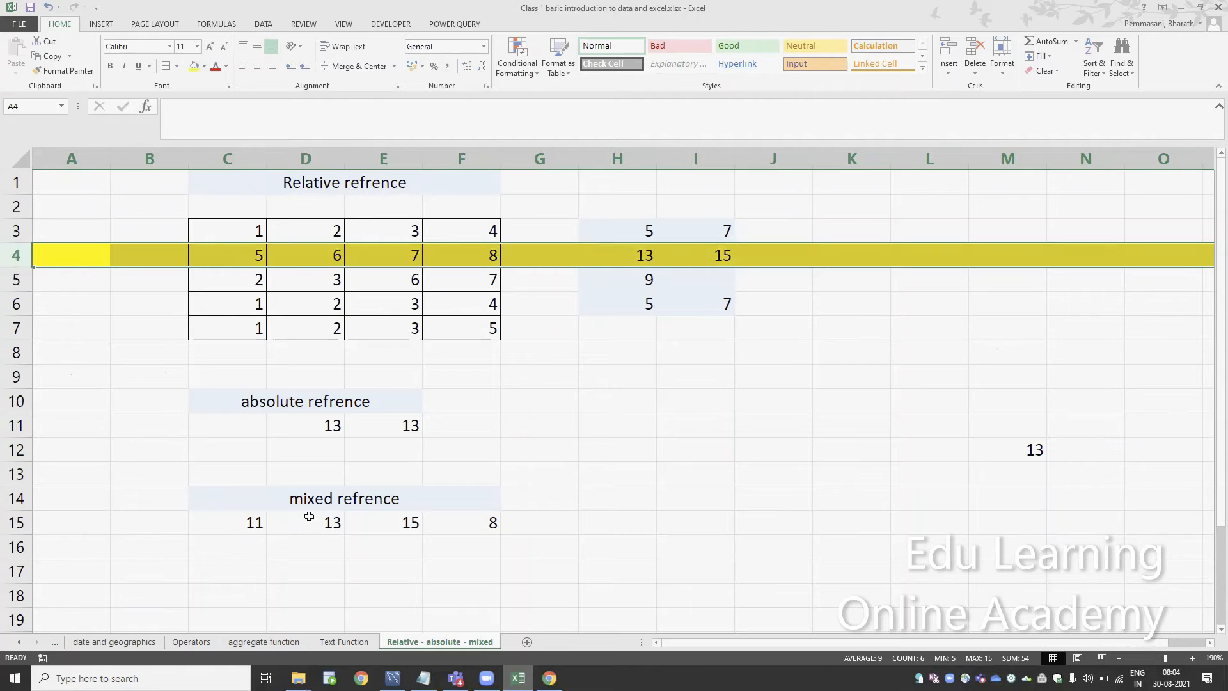
Compare the references of the mixed formulas in D15 and E15 with the yellow row
double_click(309, 516)
key("Escape")
double_click(309, 518)
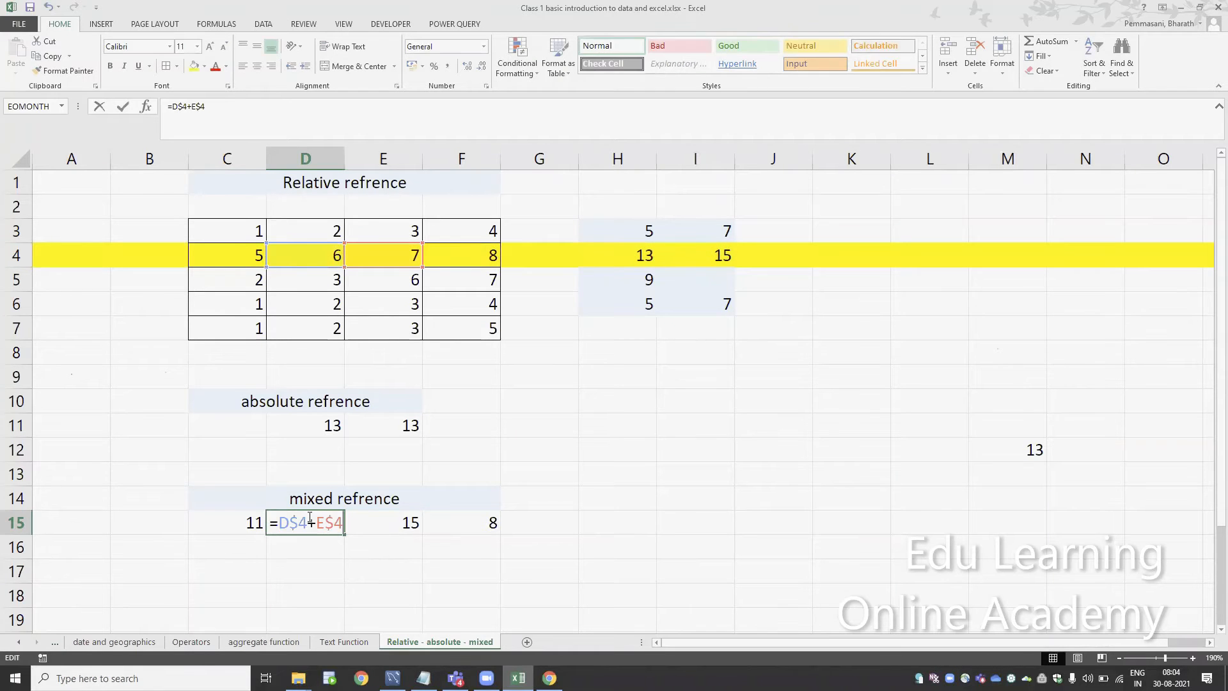
key("Escape")
key("Right")
key("F2")
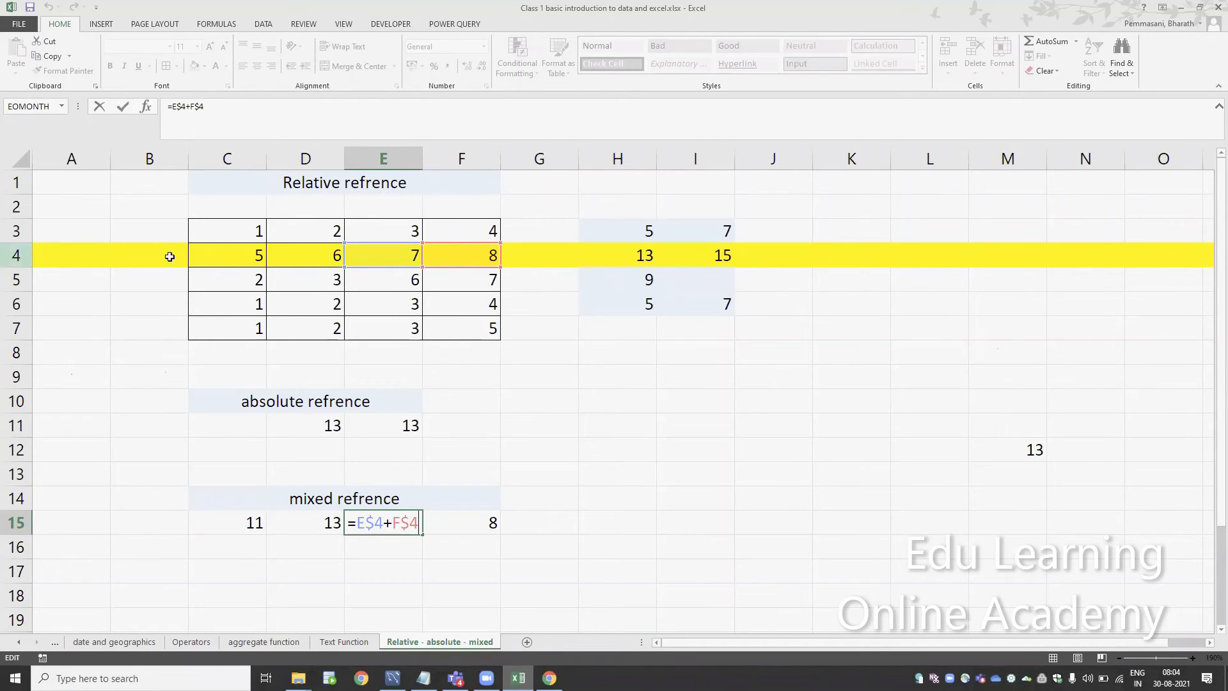
key("ctrl+Return")
Copy the E15 mixed formula down into E17 and check which cells it references
key("ctrl+c")
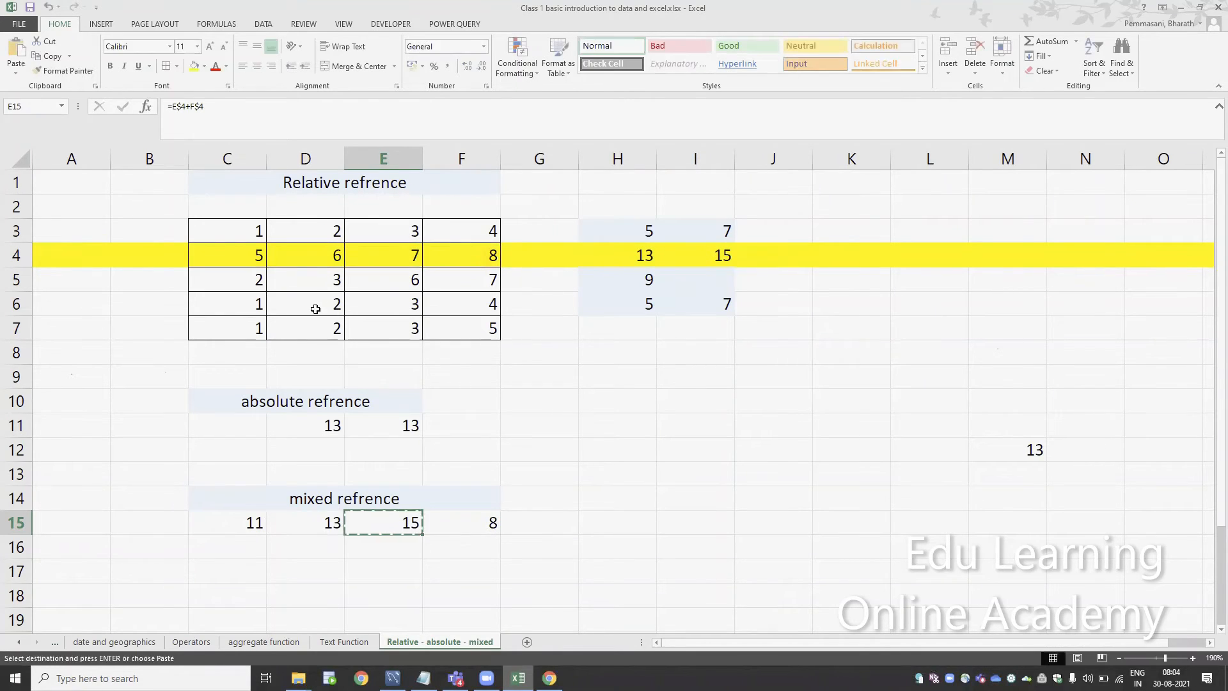
key("Down")
key("Down")
key("ctrl+v")
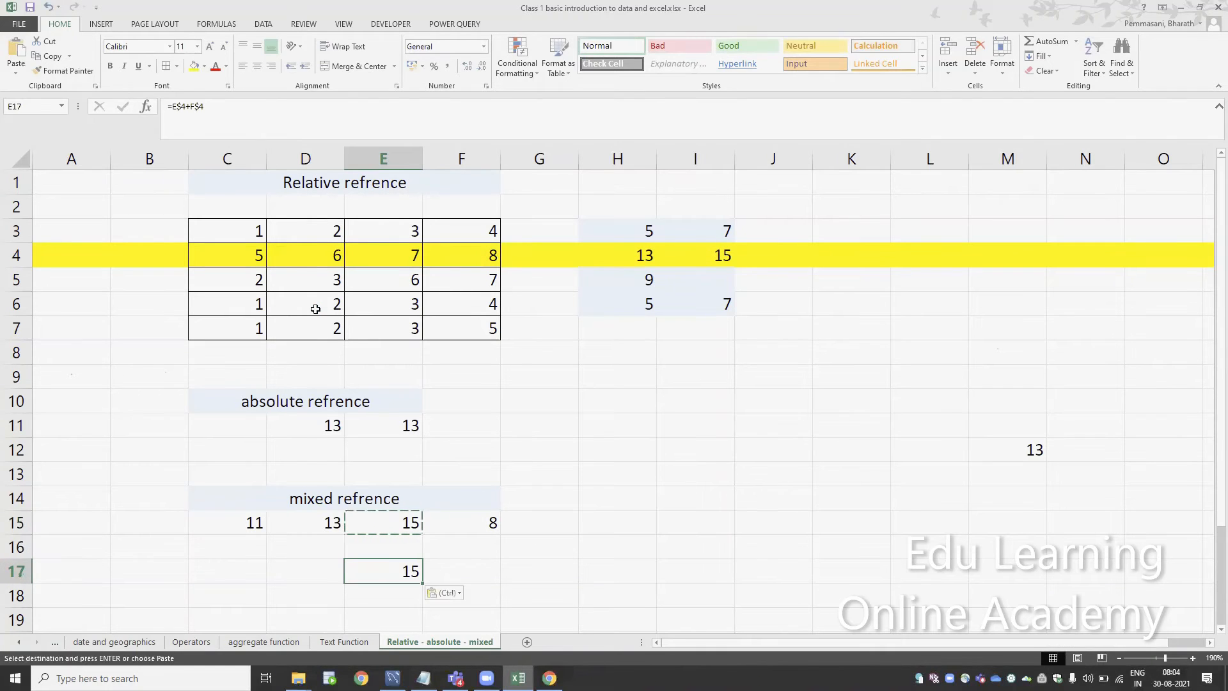
key("F2")
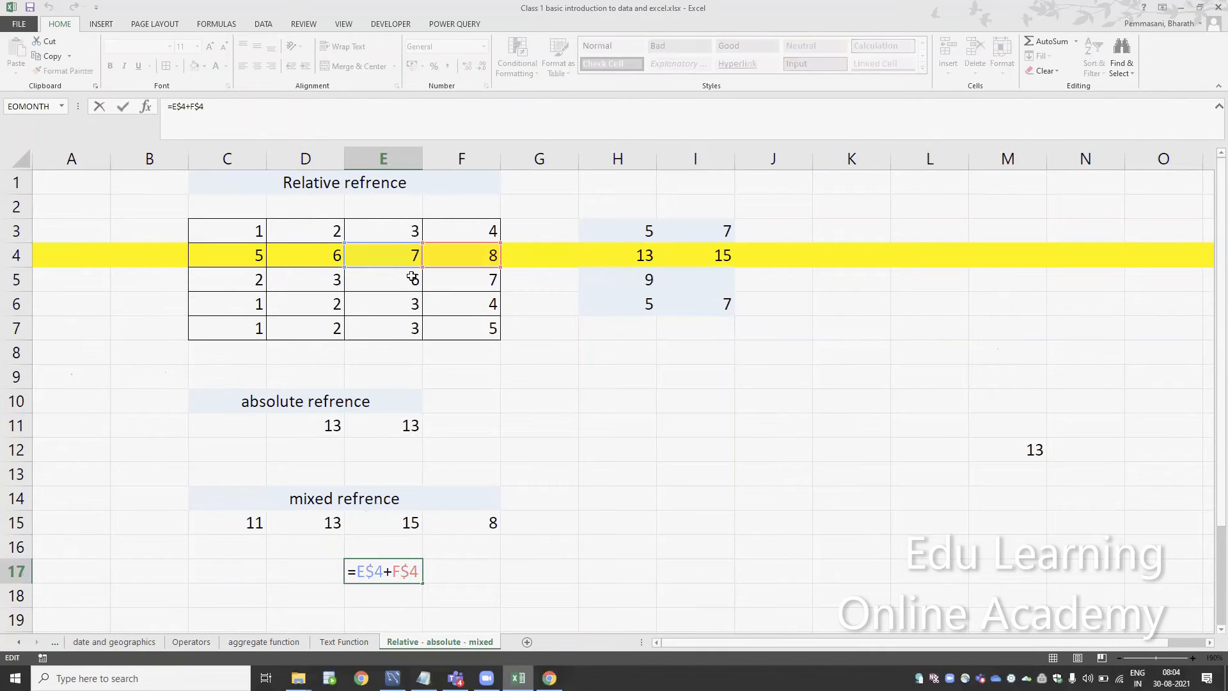
key("ctrl+Return")
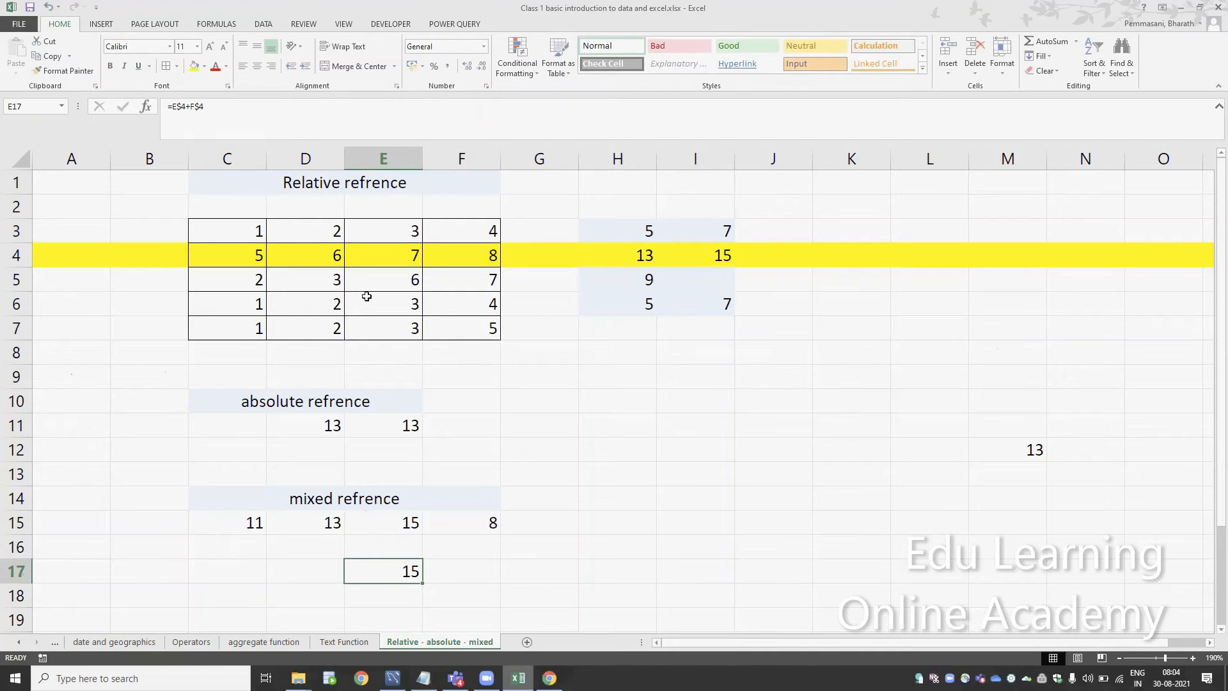
Paste the copied mixed formula into D17 and check which cells it references
key("Left")
key("ctrl+v")
key("F2")
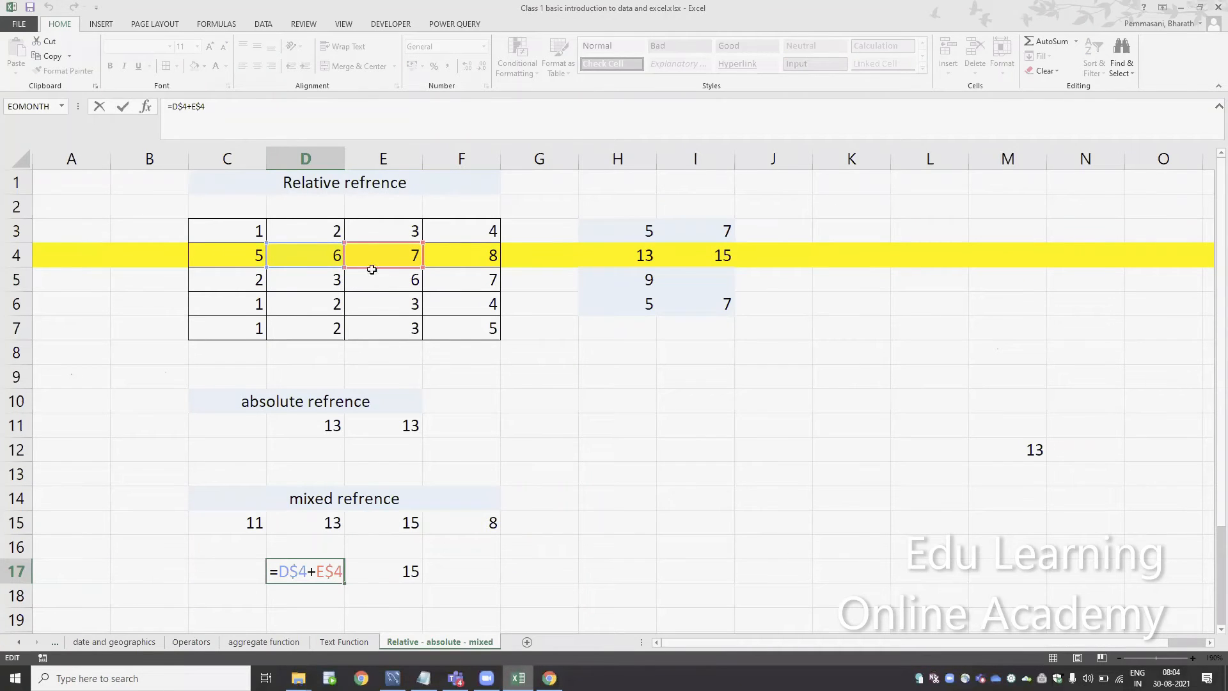
Compare the cell references of the mixed formulas in D17 and E17 with the highlighted row 4
key("ctrl+Return")
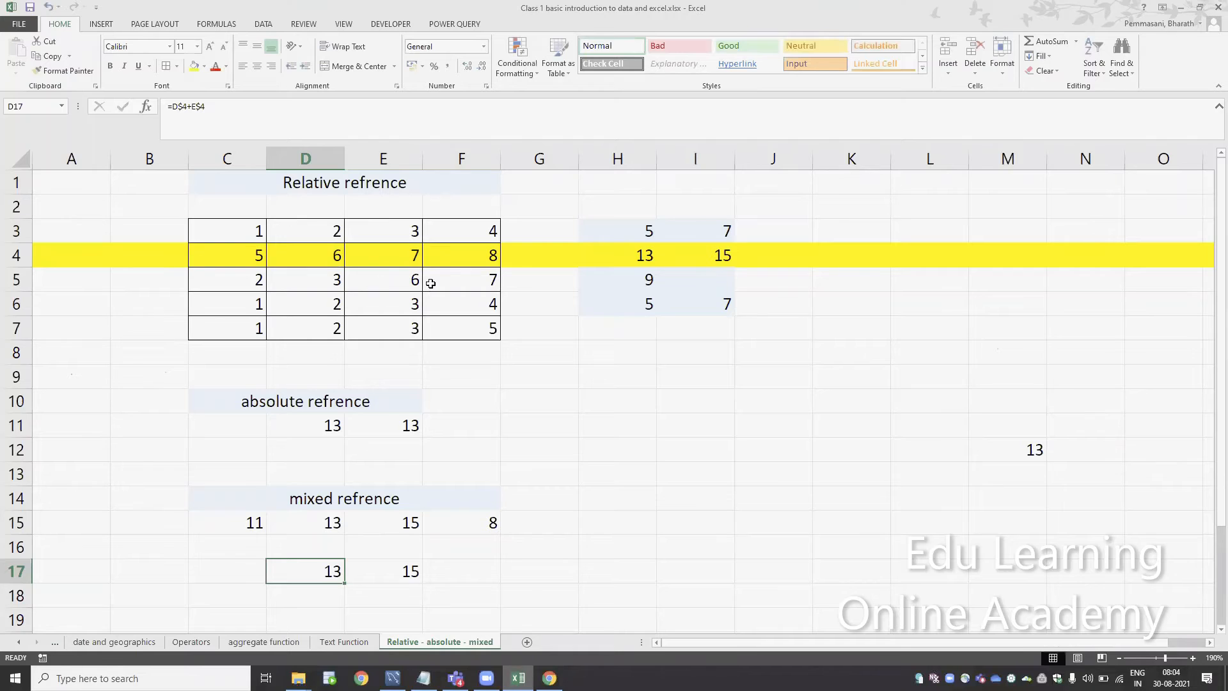
key("F2")
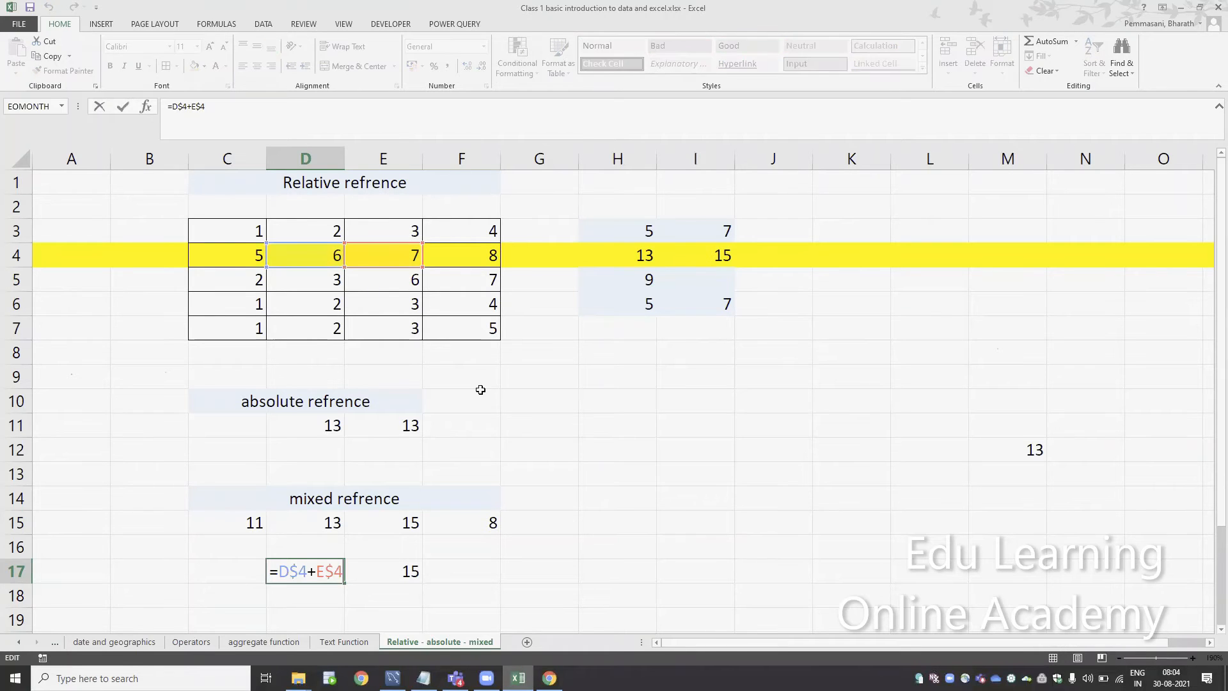
key("Tab")
key("F2")
key("ctrl+Return")
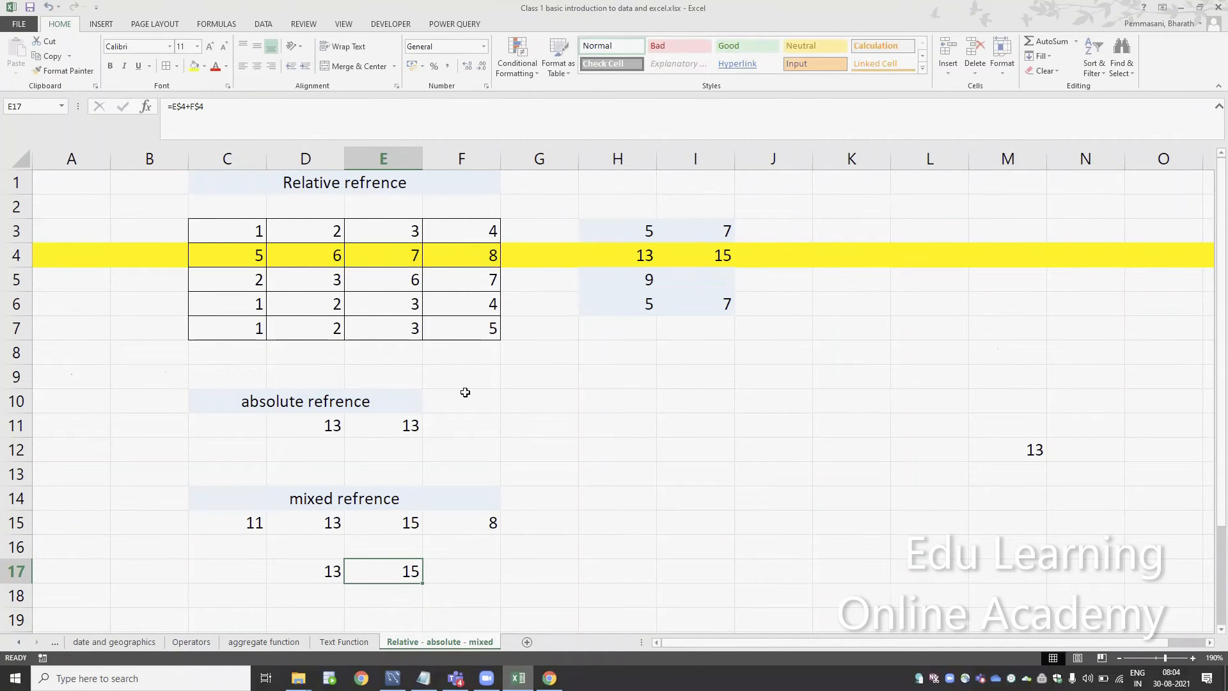
Change the fill of the whole of row 4 to light orange
key("ctrl+Up")
key("ctrl+Up")
key("ctrl+Up")
key("ctrl+Up")
key("Down")
key("shift+space")
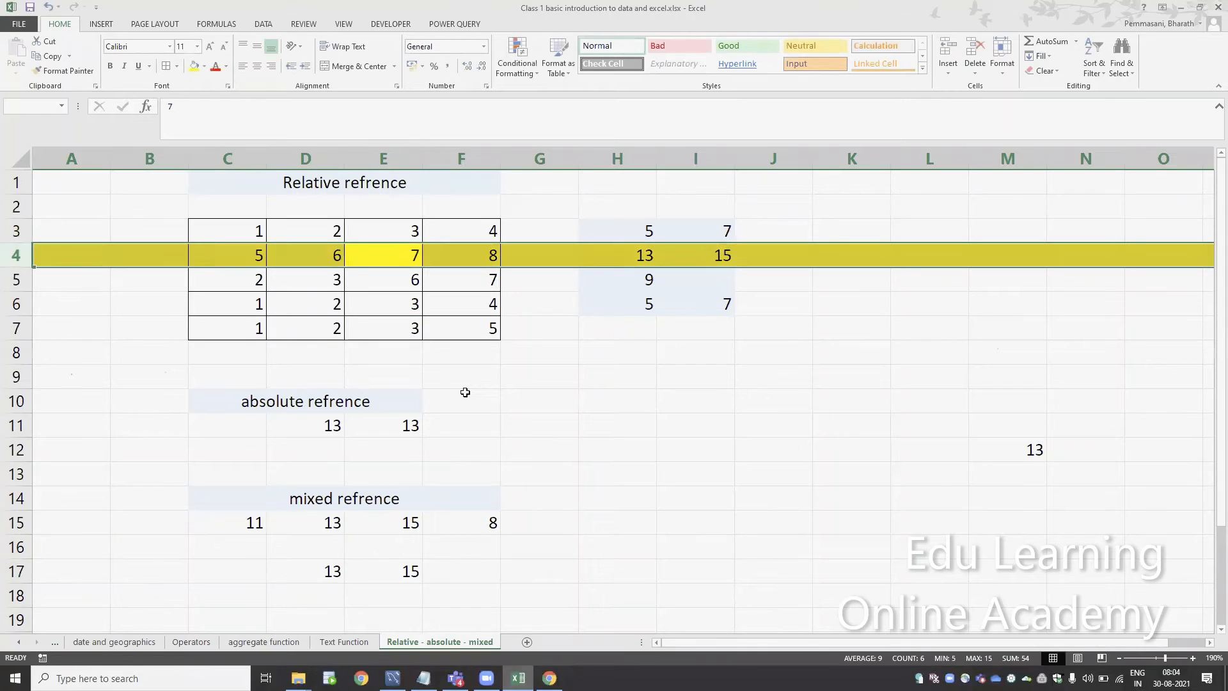
left_click(204, 65)
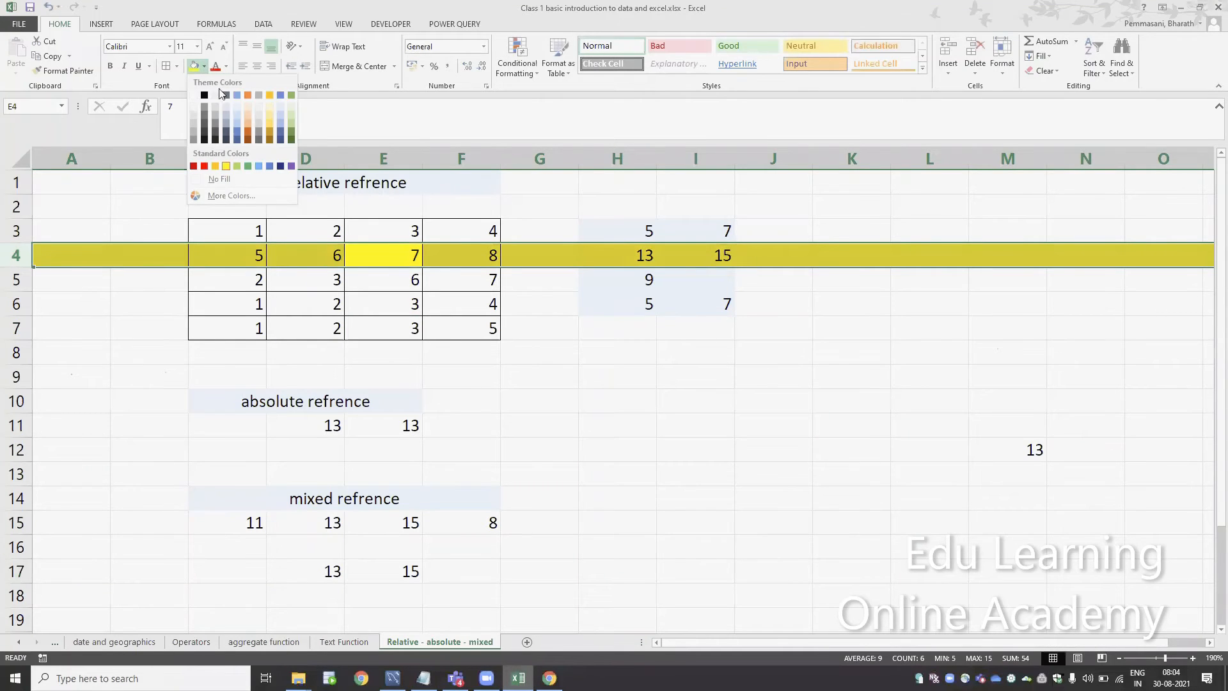
left_click(248, 106)
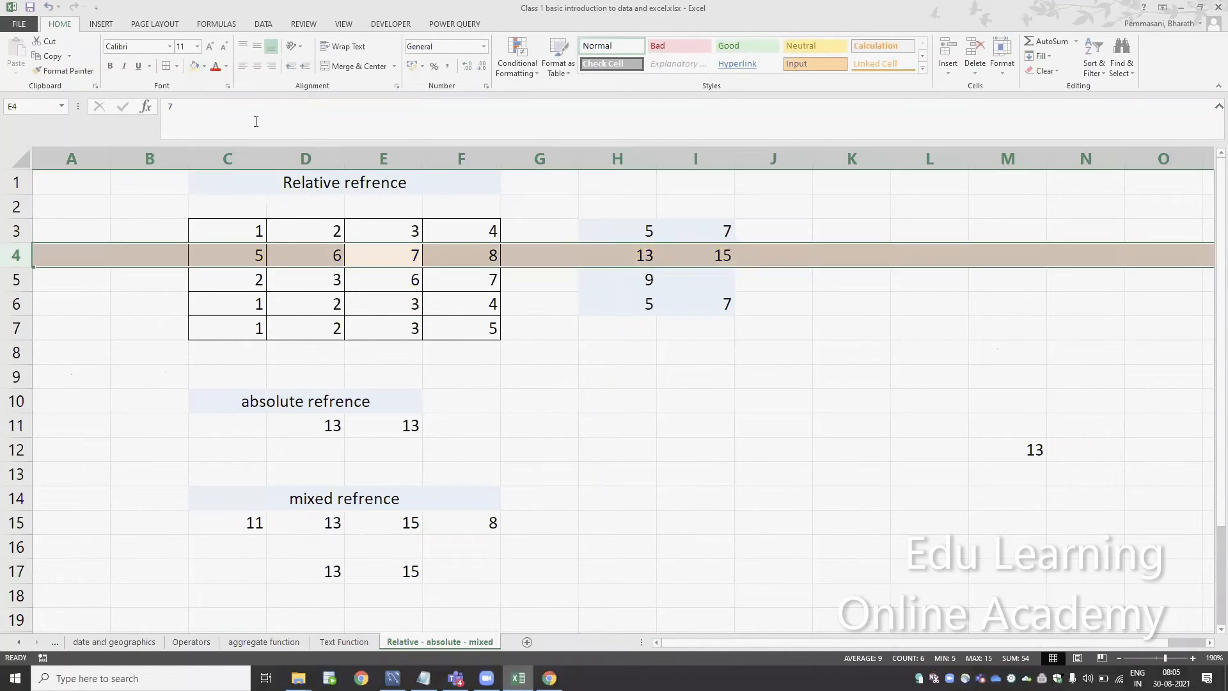
Check which row 4 cells the mixed formulas in D15 and E15 reference
left_click(325, 522)
key("F2")
key("Escape")
key("Right")
key("F2")
key("Escape")
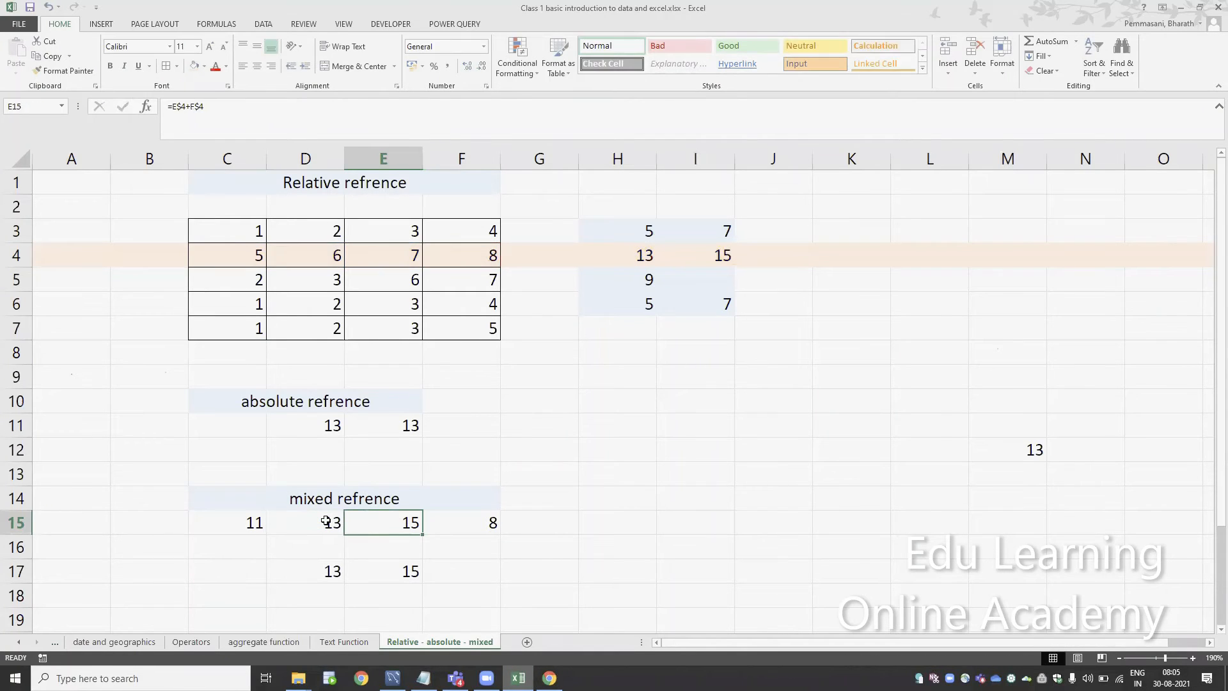
Clear the copied mixed formulas from D17 and E17
key("Left")
key("Down")
key("Down")
key("shift+Right")
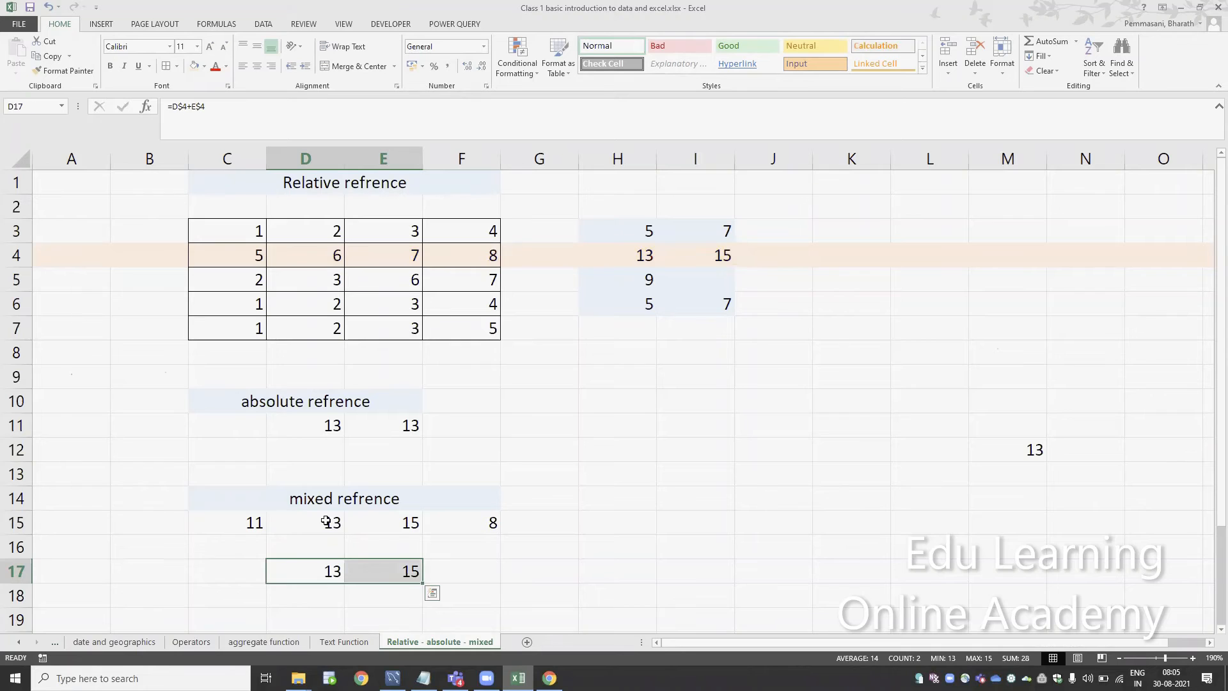
key("Delete")
key("shift+Left")
key("shift+Left")
key("shift+Right")
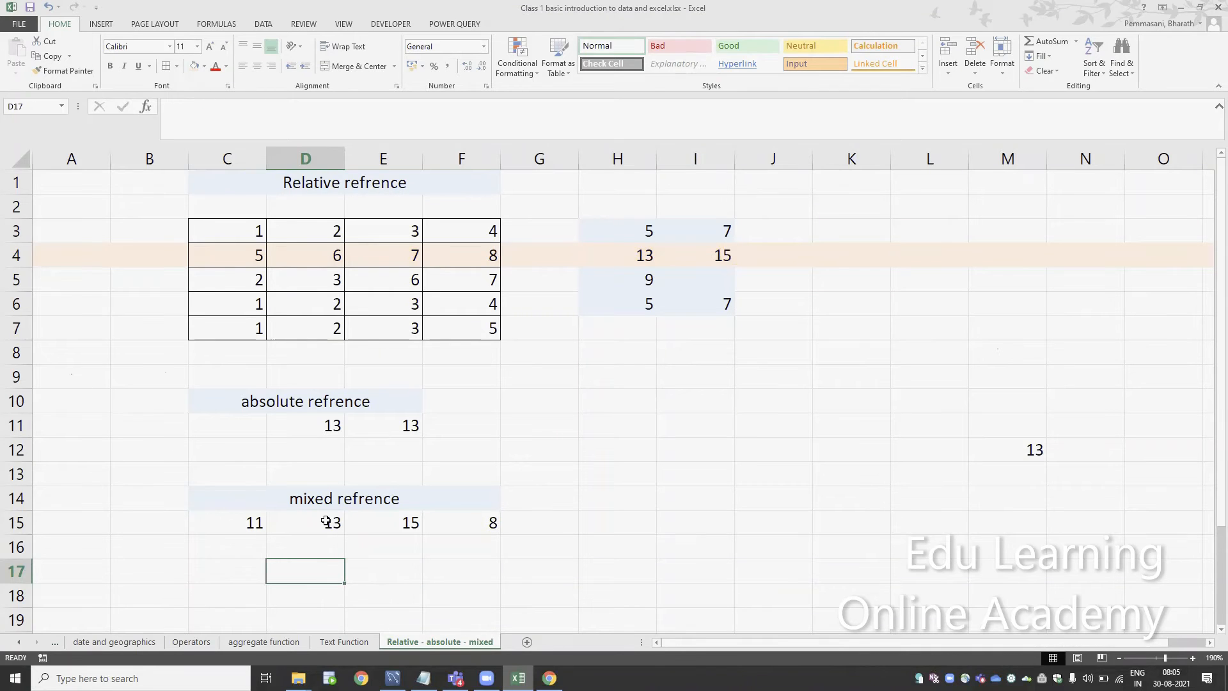
Enter the column-locked mixed formula =$D6+$E6 in D17
type("=")
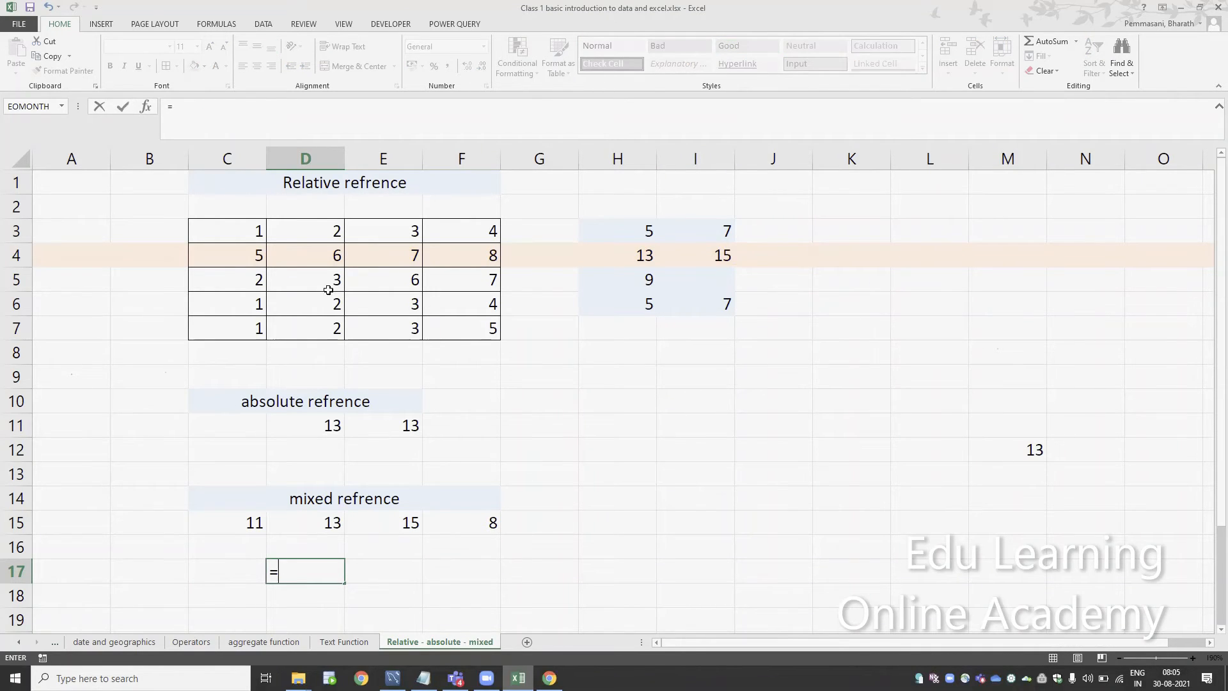
left_click(328, 305)
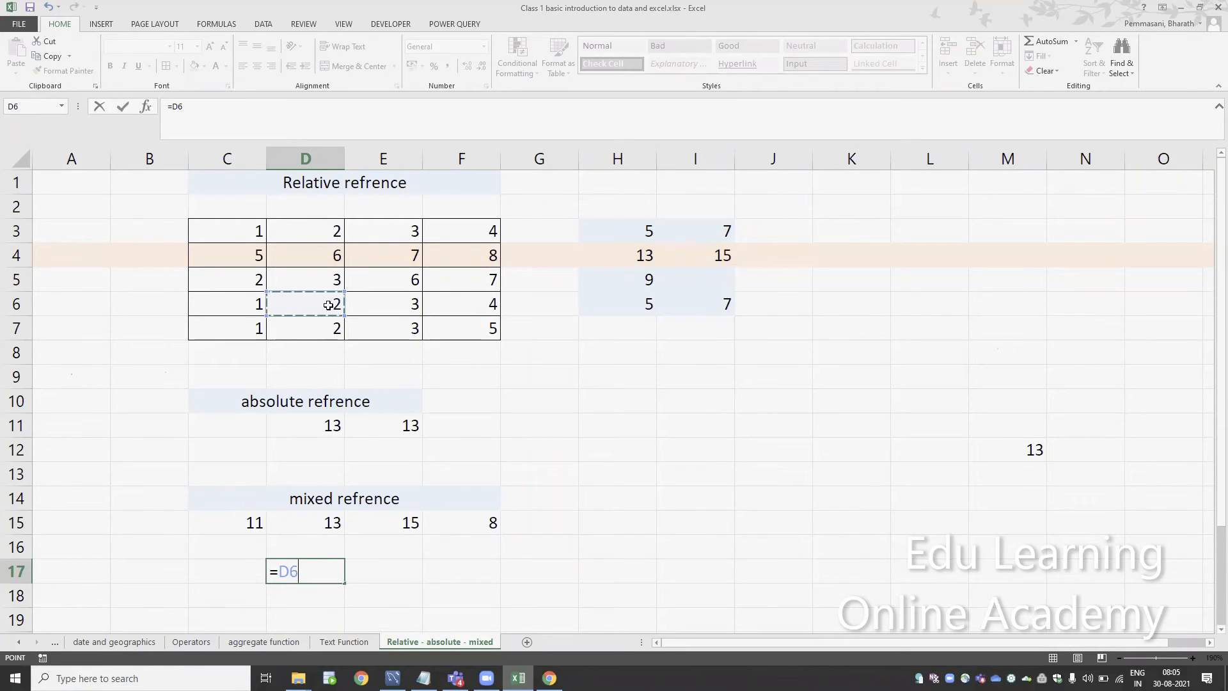
key("F4")
key("F4")
key("F4")
type("+")
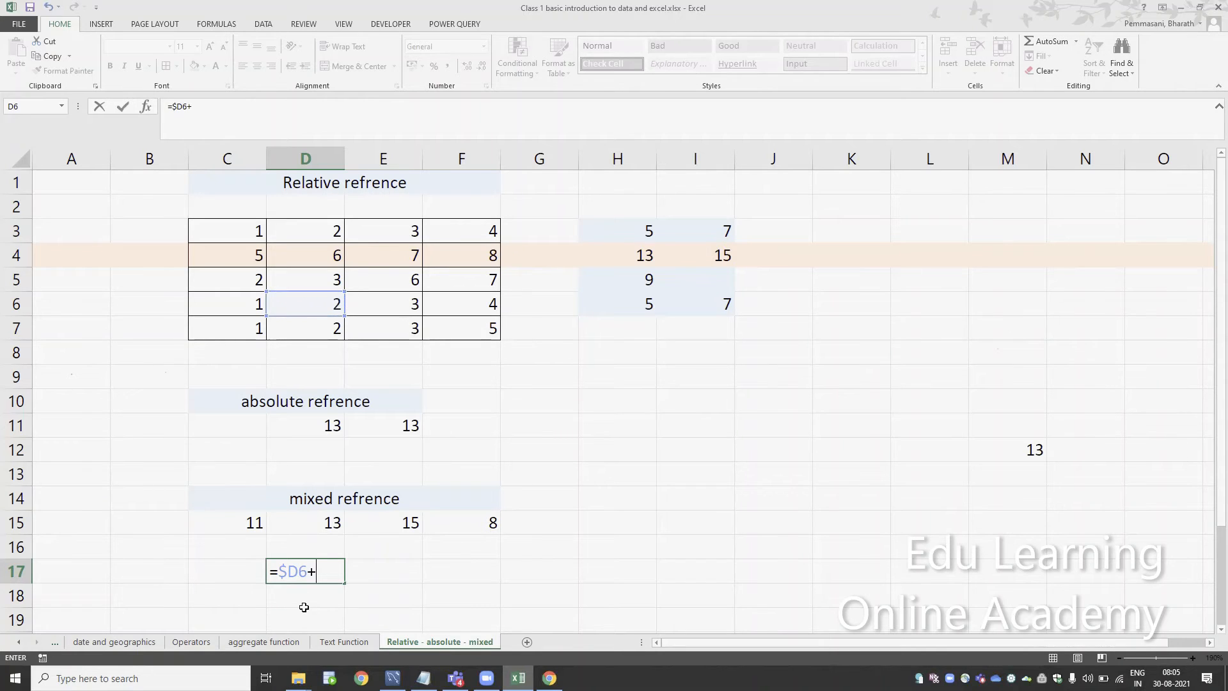
left_click(385, 304)
key("F4")
key("F4")
key("F4")
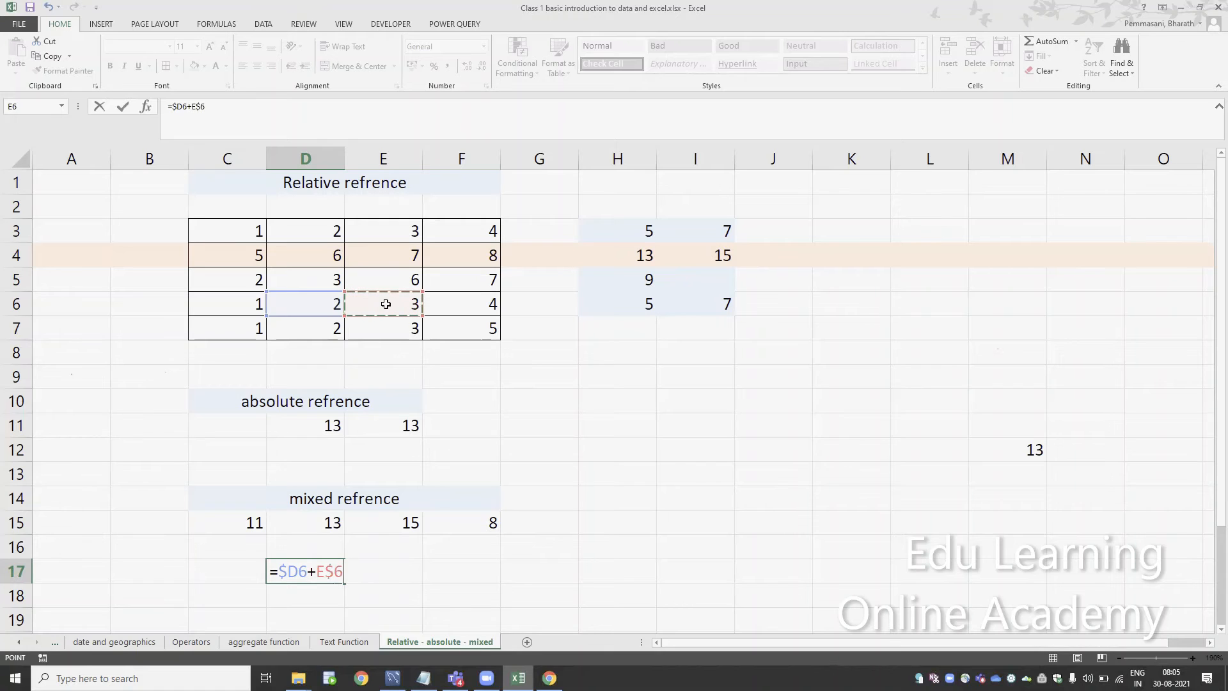
key("Return")
left_click(337, 576)
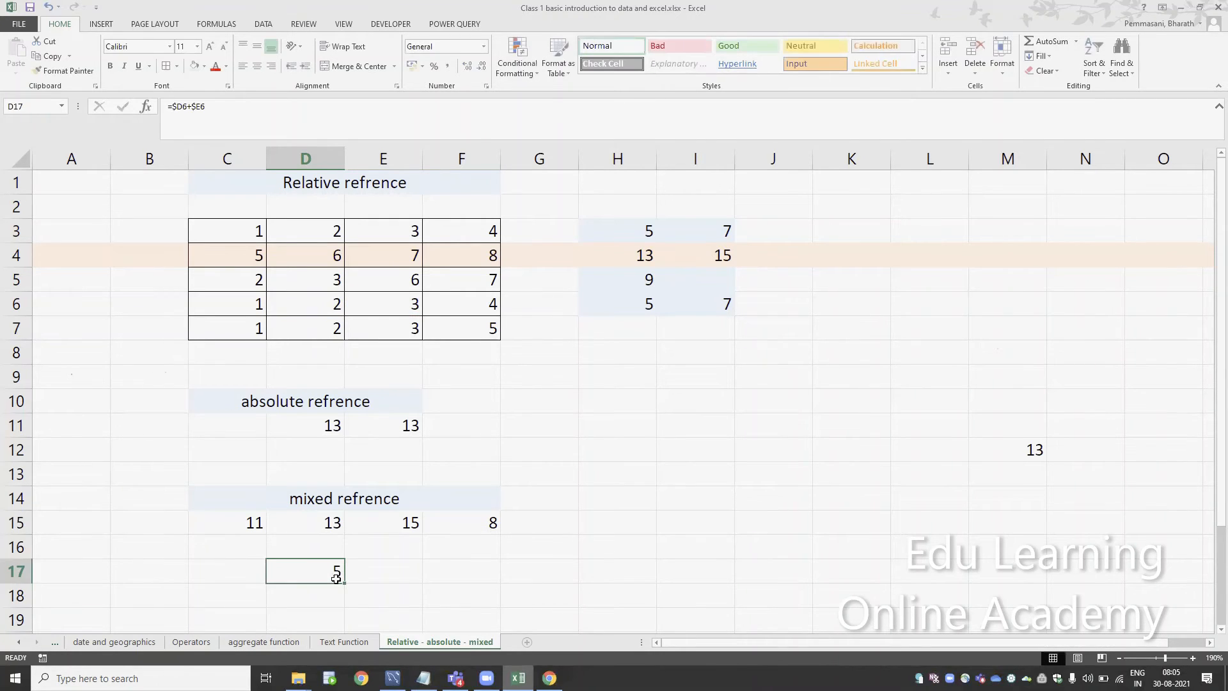
Fill D2:E9 with light orange to mark the locked columns, and remove the fill from row 4
left_click_drag(323, 214, 371, 375)
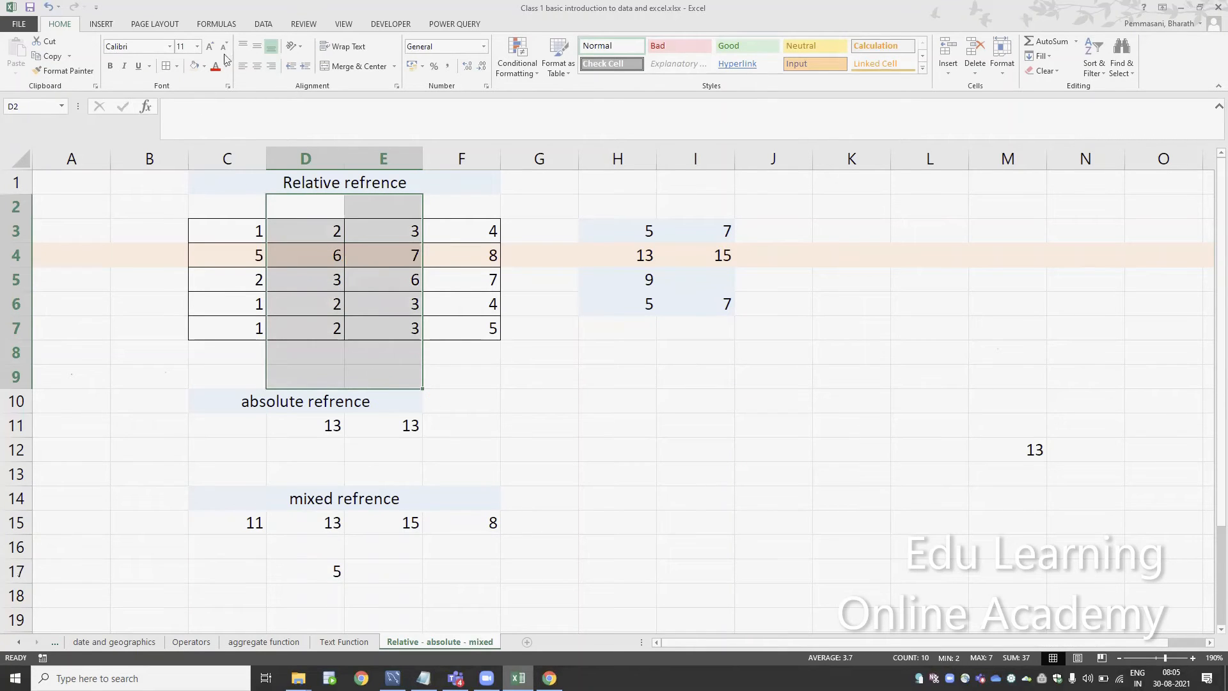
left_click(194, 66)
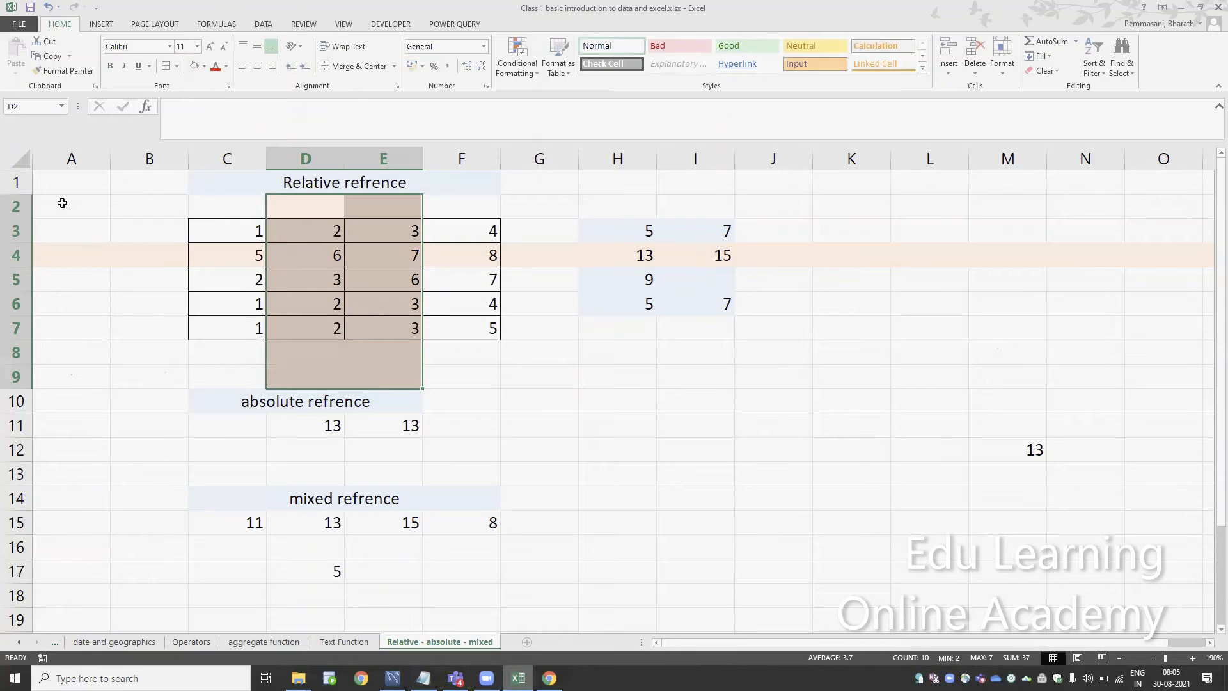
left_click(14, 258)
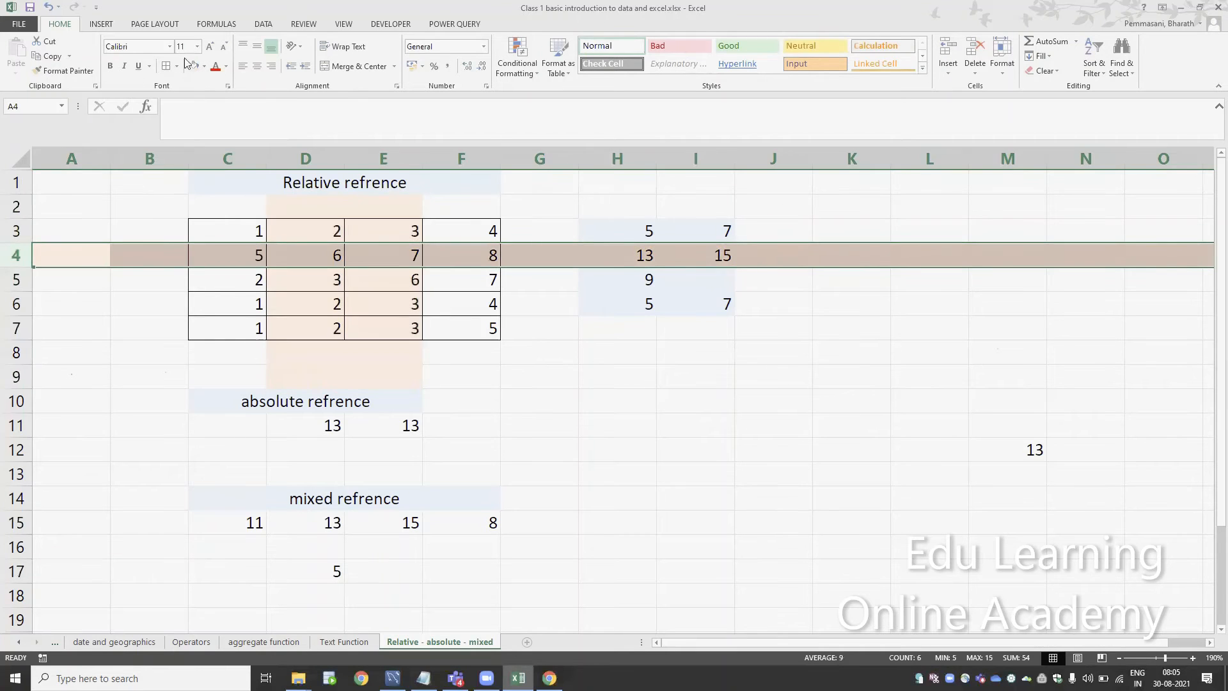
left_click(204, 67)
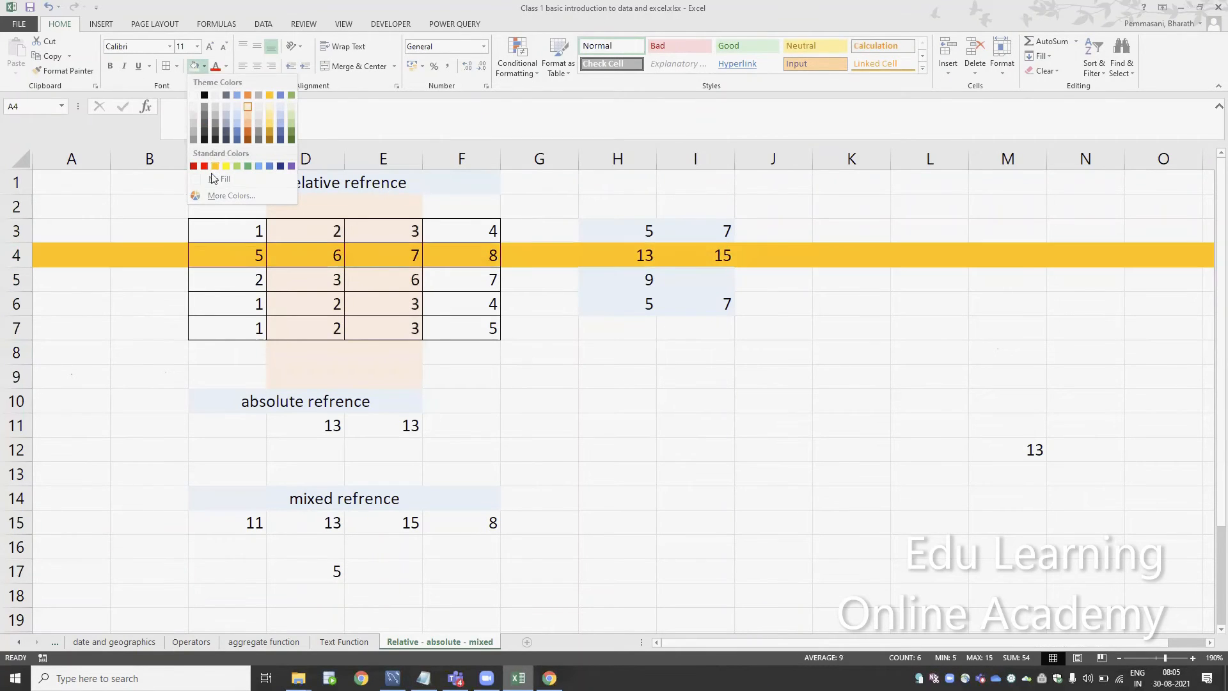
left_click(243, 180)
Fill D4:E4 with light orange again to close the gap in the highlighted columns
left_click_drag(319, 259, 374, 251)
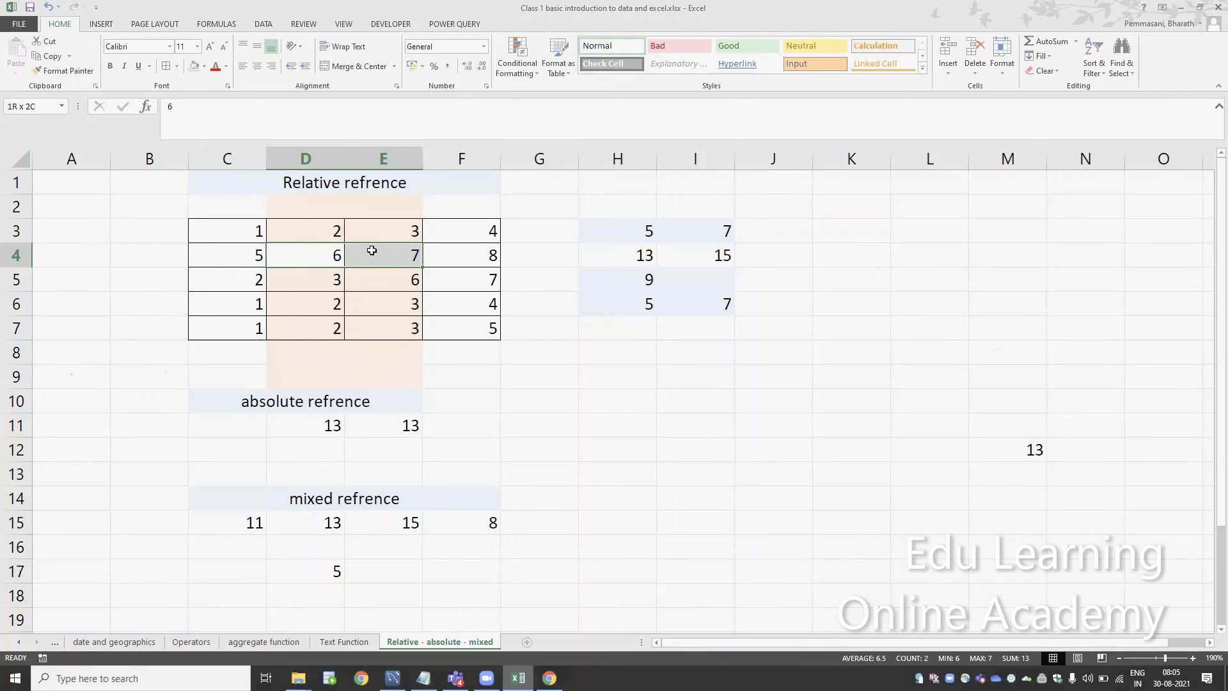
left_click(205, 68)
left_click(252, 110)
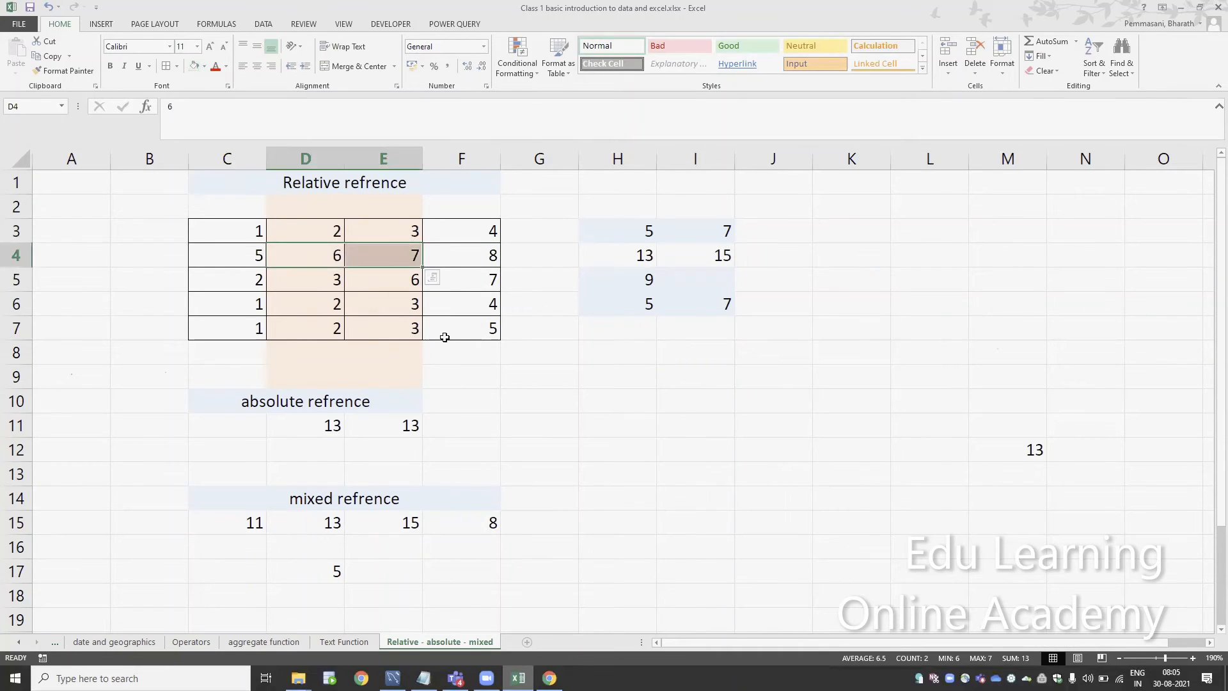
Review the column-locked formula in D17, then copy it into E17 and check which cells it references
left_click(332, 565)
double_click(333, 564)
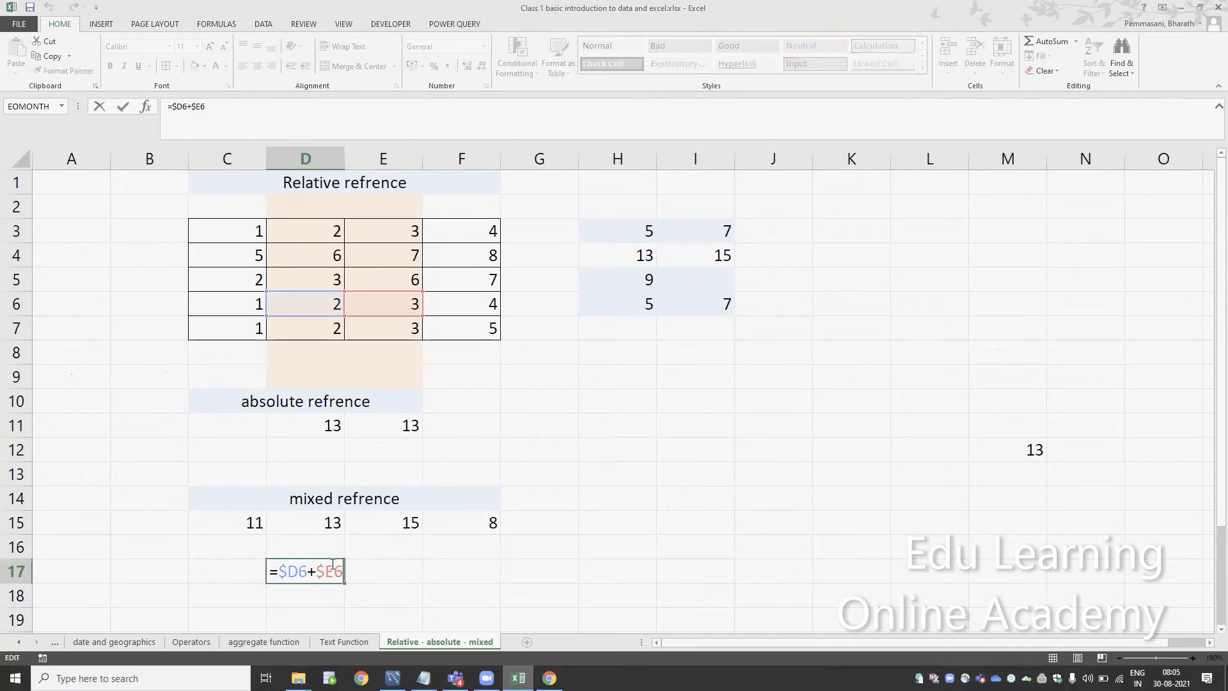
key("Escape")
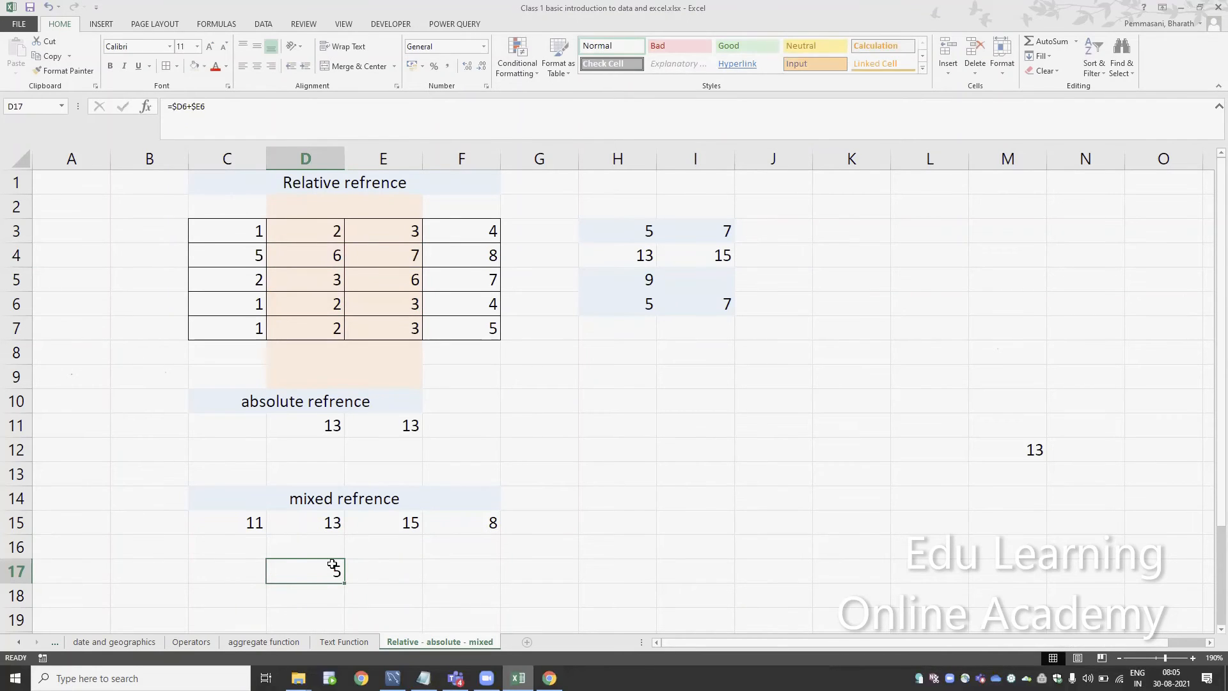
key("ctrl+c")
key("Right")
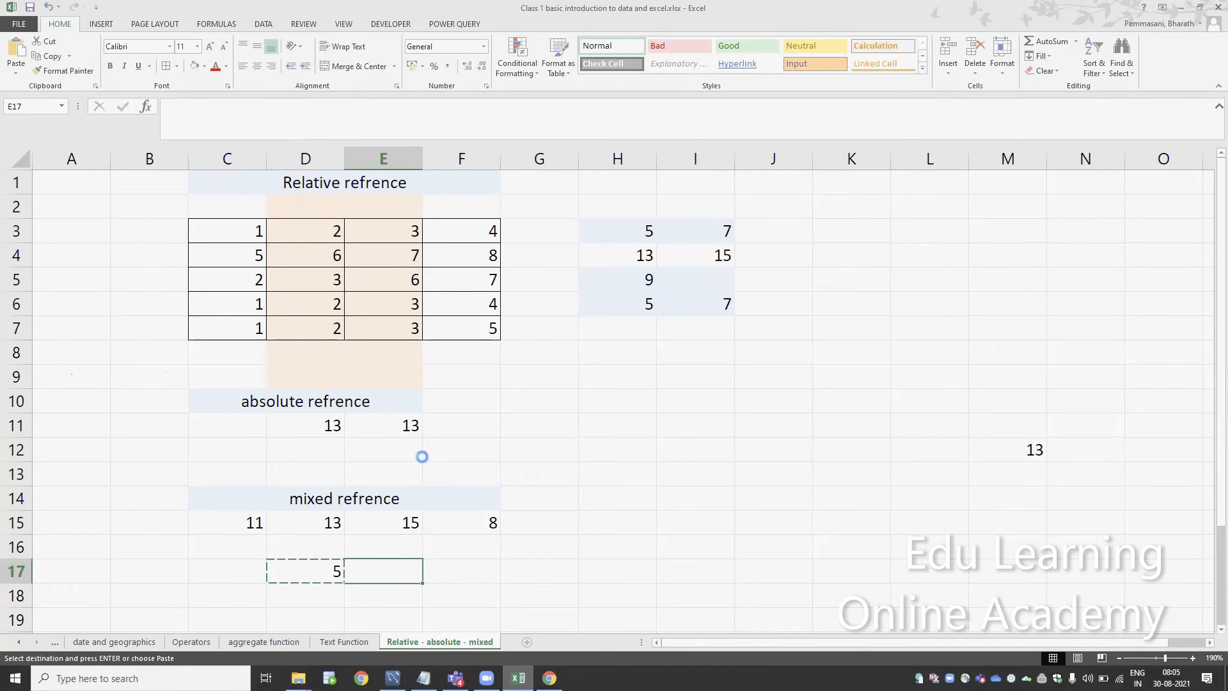
key("ctrl+v")
key("F2")
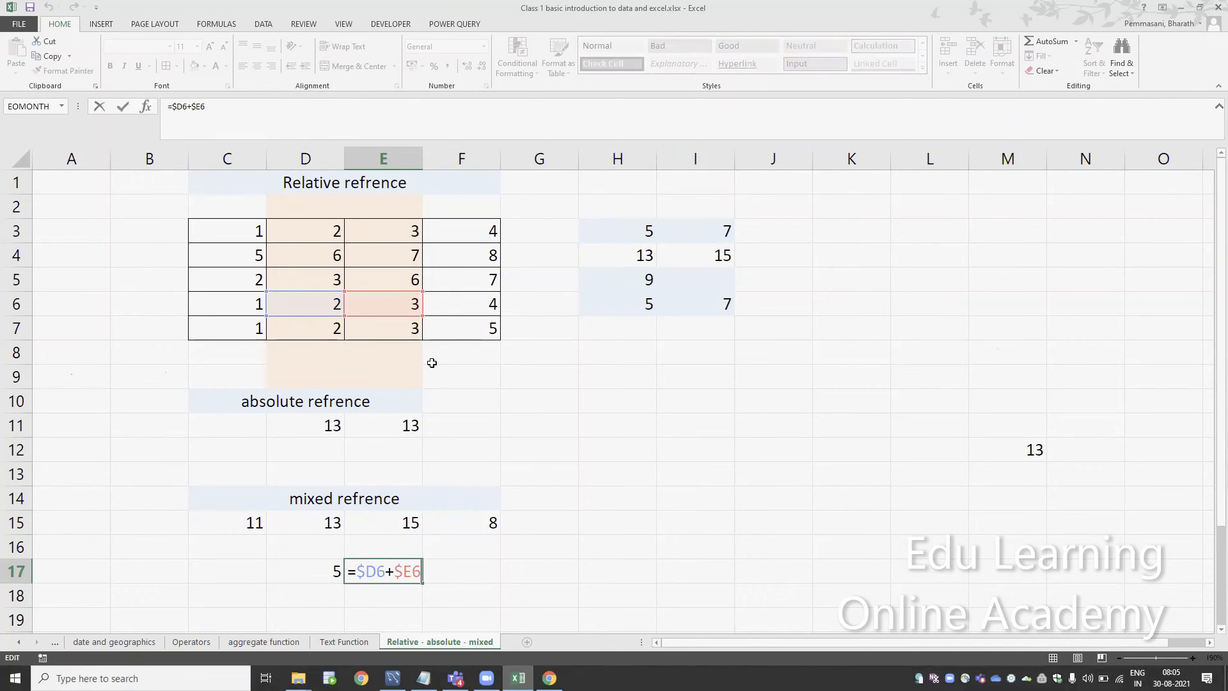
key("Escape")
Copy the E17 formula across into J17 and check which cells it references
key("ctrl+c")
key("Right")
key("Right")
key("Right")
key("Right")
key("Right")
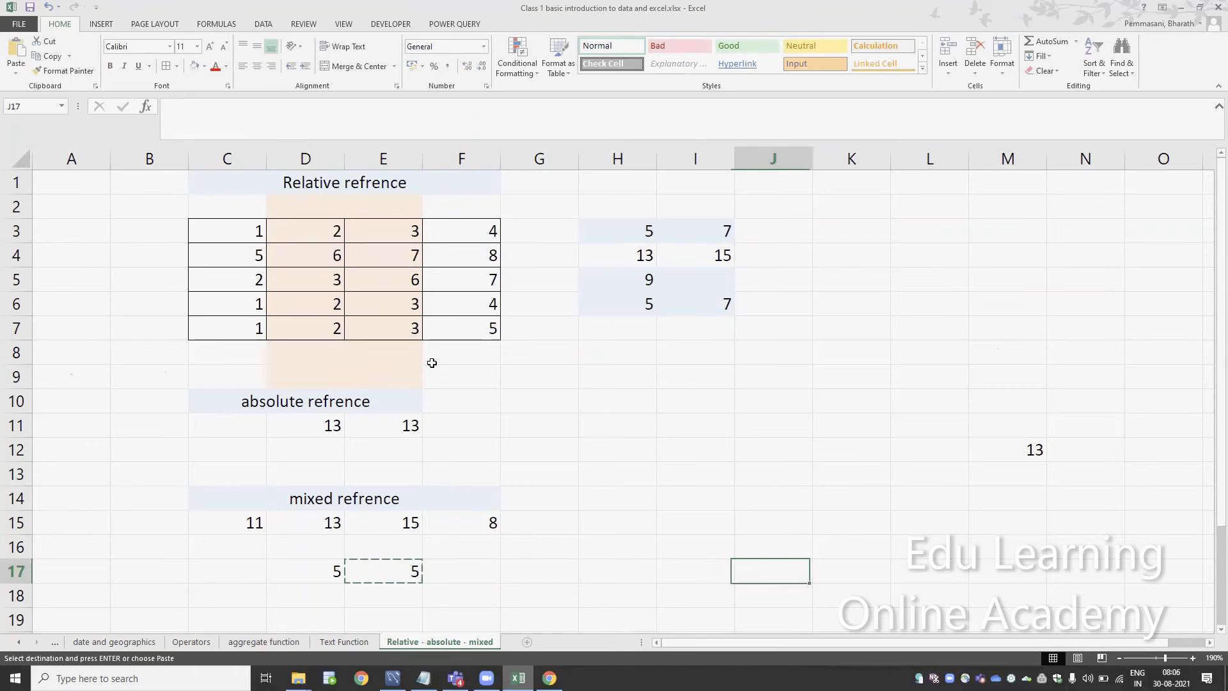
key("ctrl+v")
key("F2")
key("Escape")
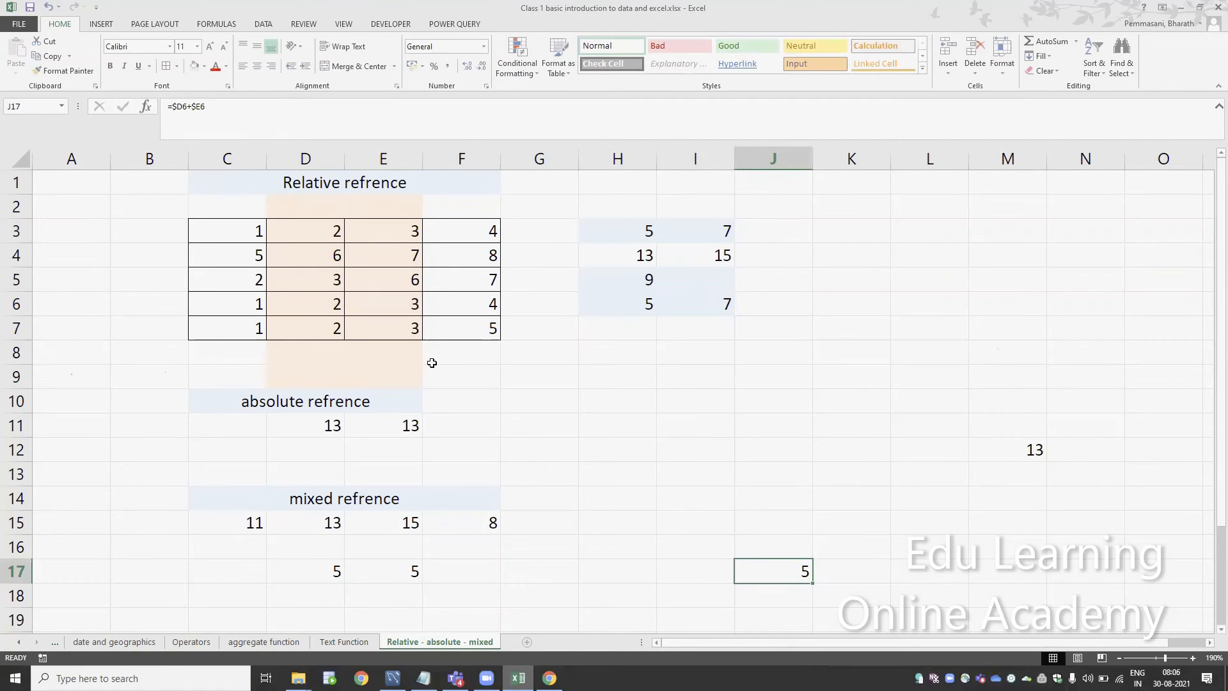
Copy the D17 formula down into D18 and check which cells it references
key("Left")
key("Left")
key("Left")
key("Left")
key("Left")
key("Left")
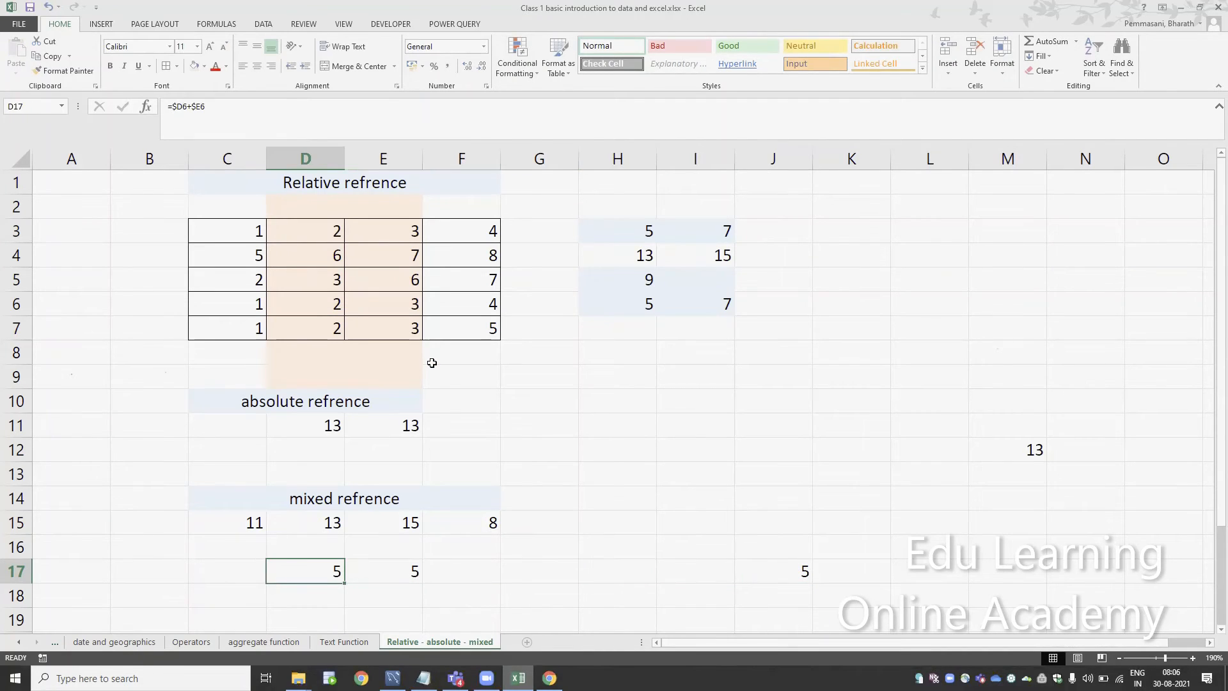
key("ctrl+c")
key("Down")
key("Down")
key("Up")
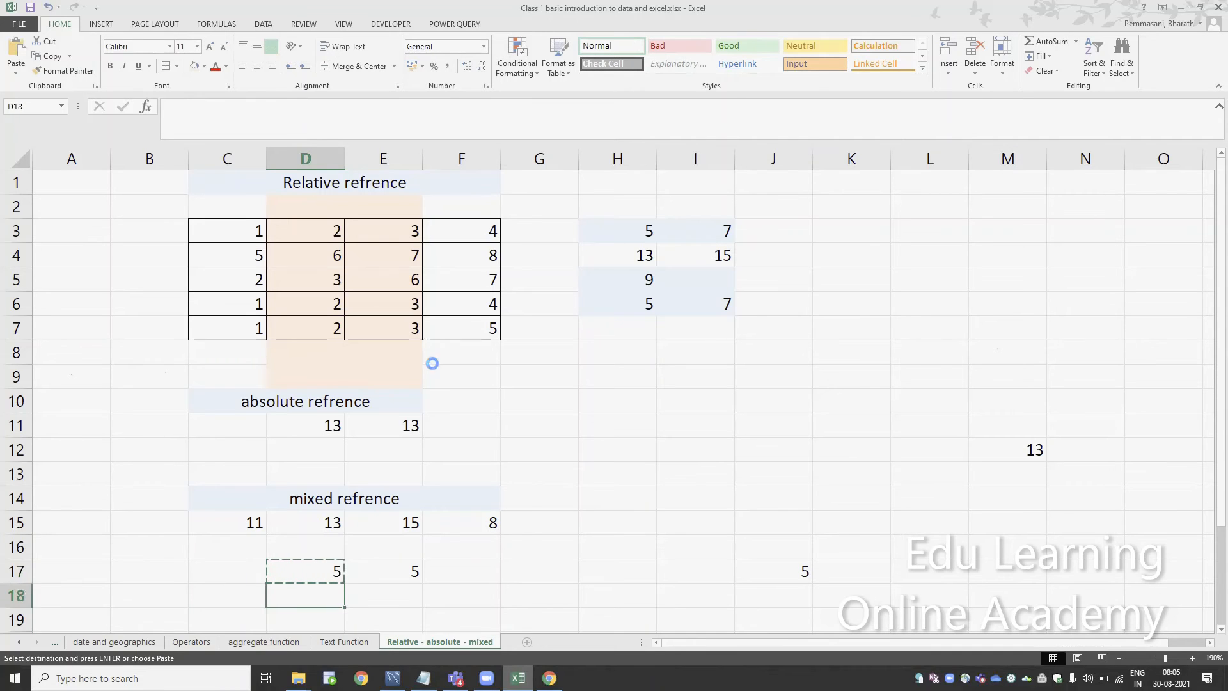
key("ctrl+v")
key("F2")
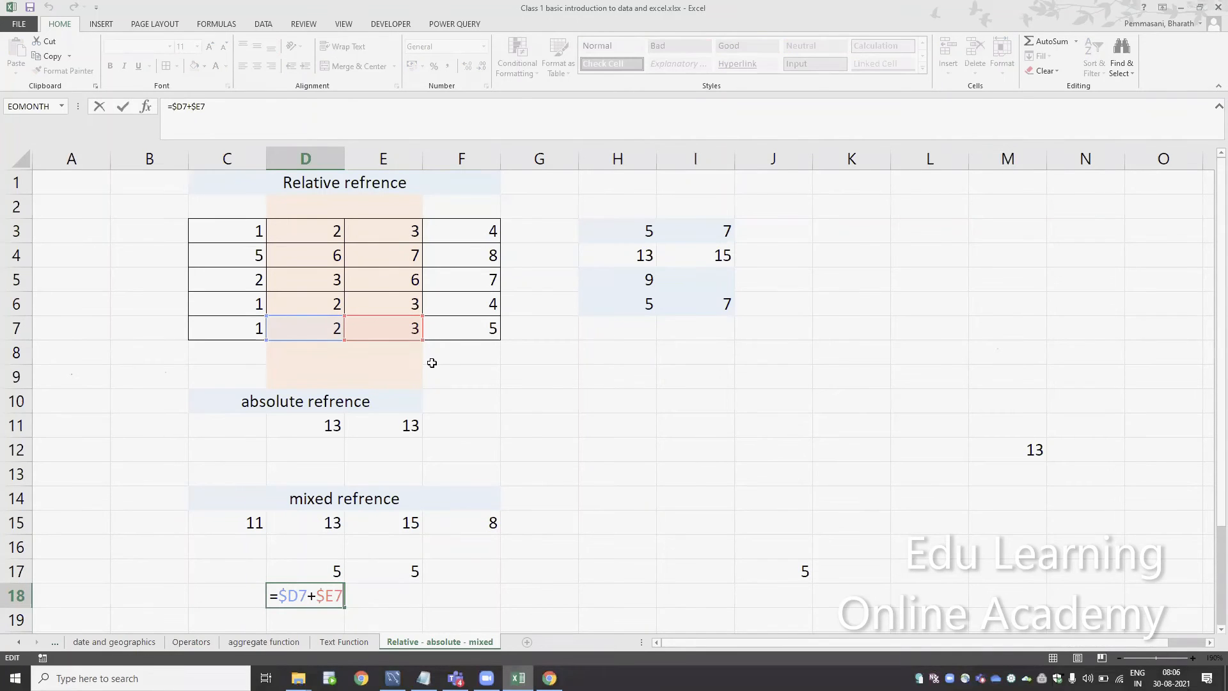
key("Escape")
Copy the D17 formula up into D16 and check which cells it references
key("Up")
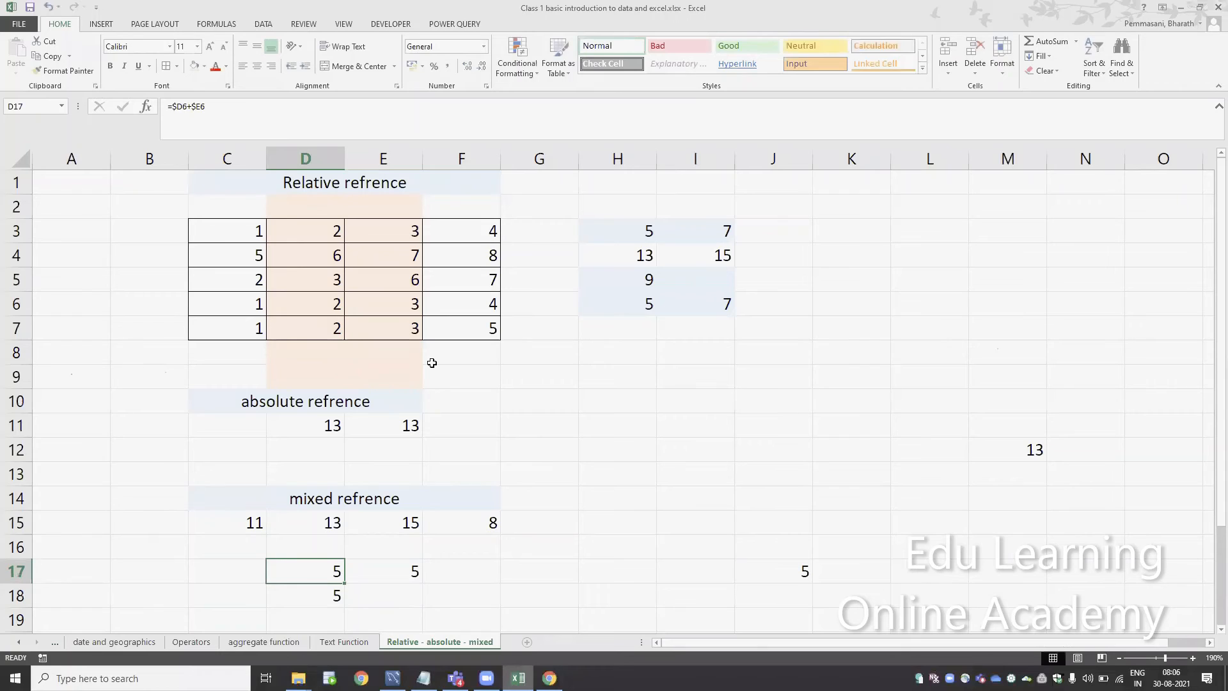
key("F2")
key("Escape")
key("ctrl+c")
key("Up")
key("ctrl+v")
key("F2")
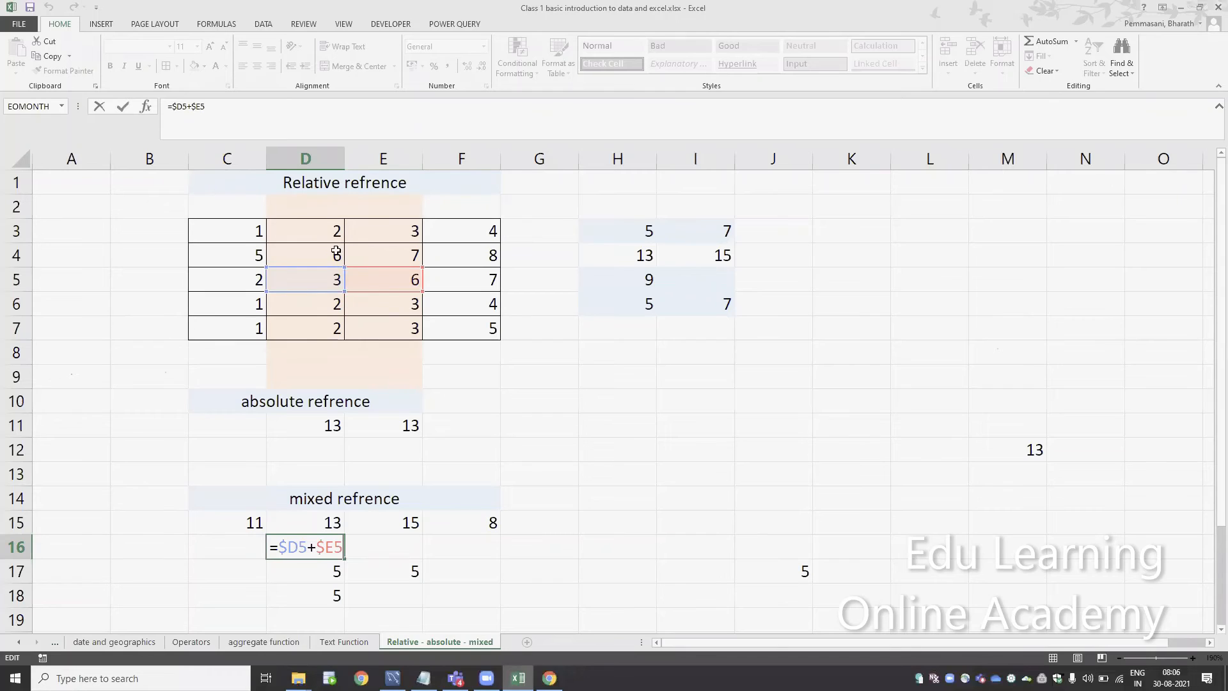
key("ctrl+Return")
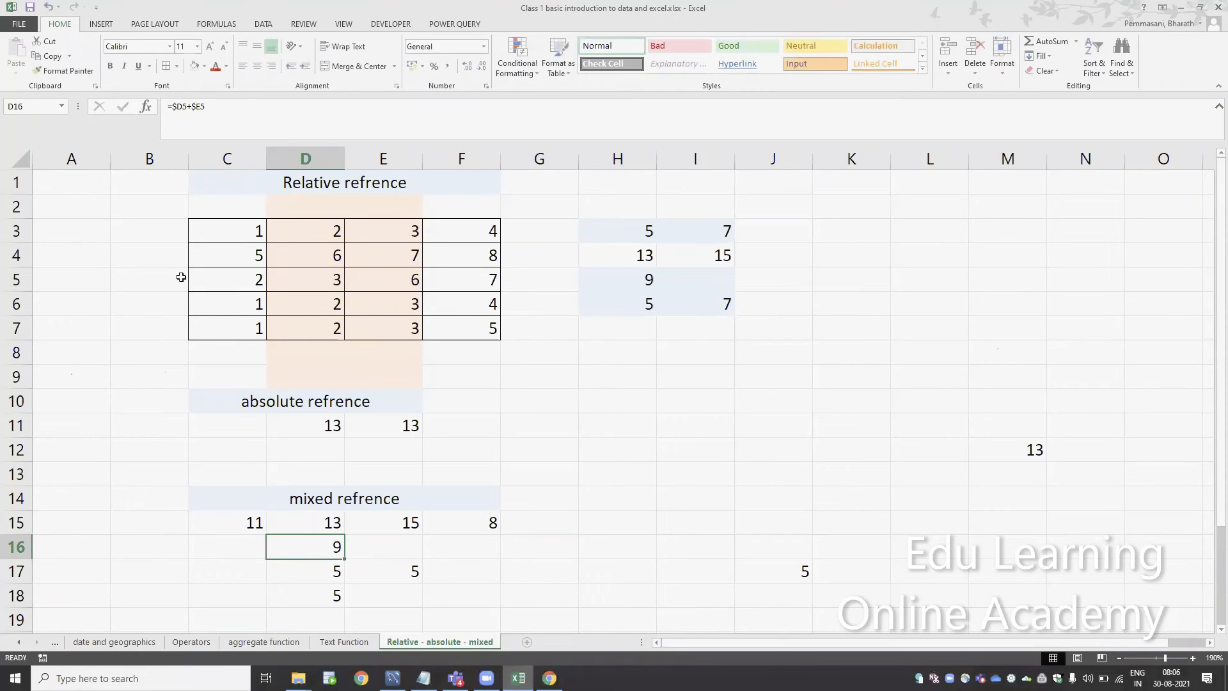
Switch to the Text Function sheet
left_click(16, 255)
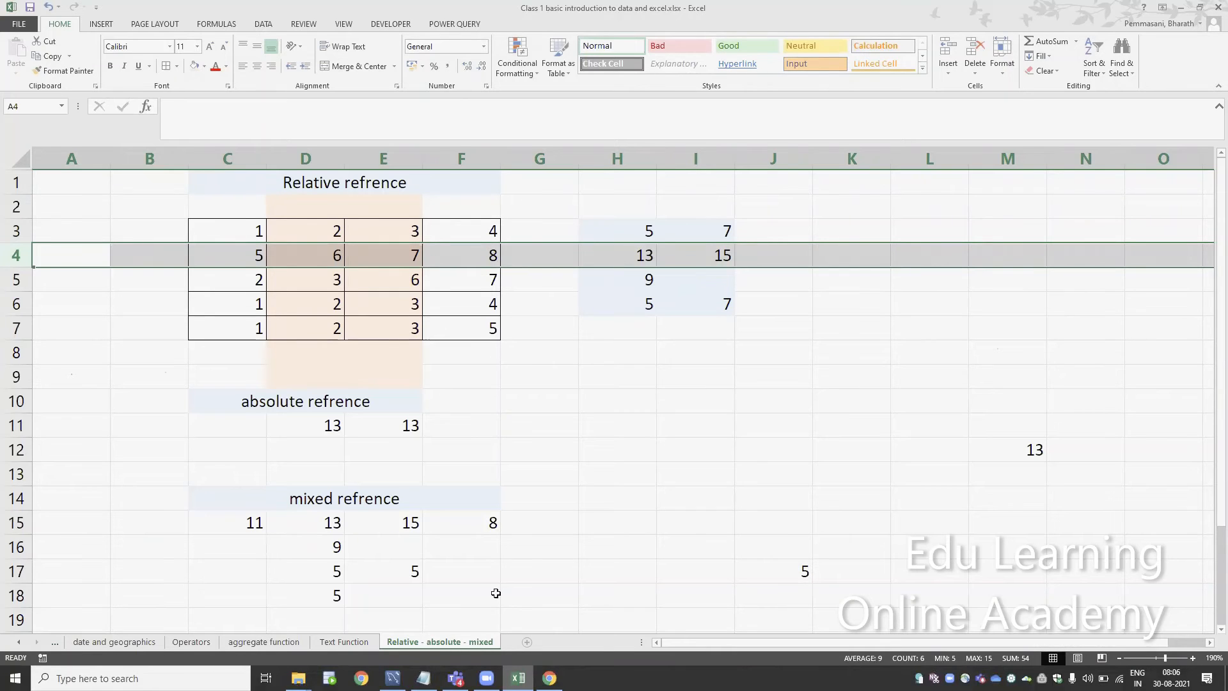
left_click(537, 505)
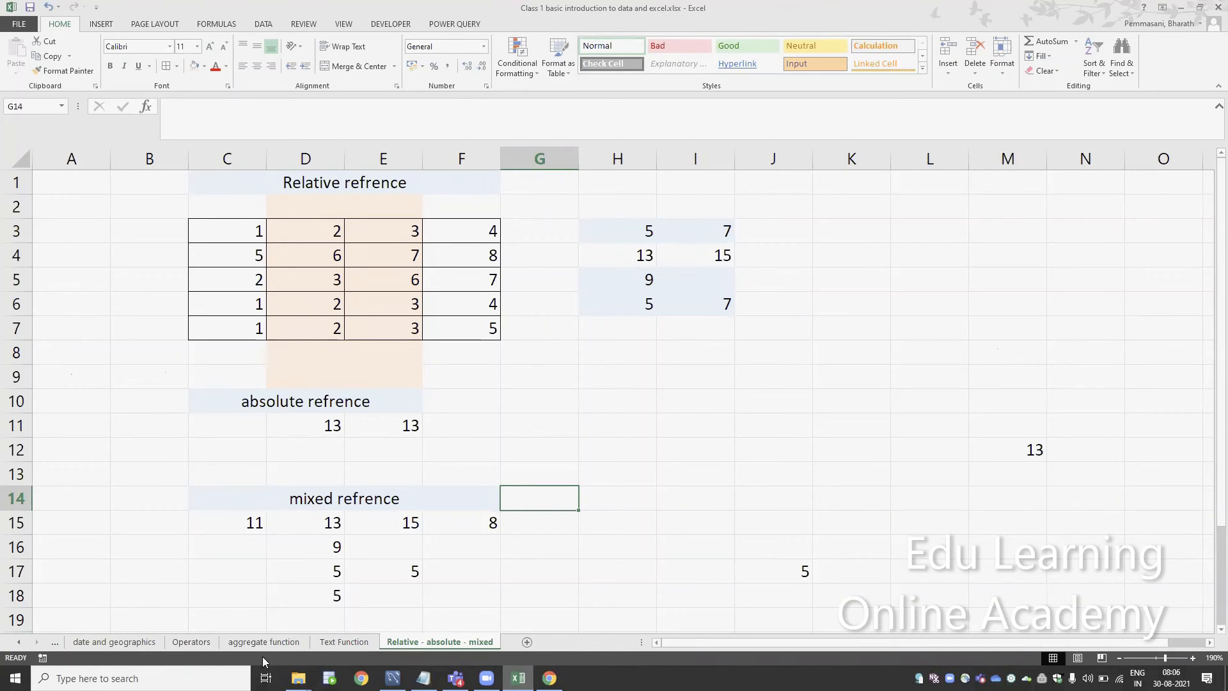
left_click(343, 641)
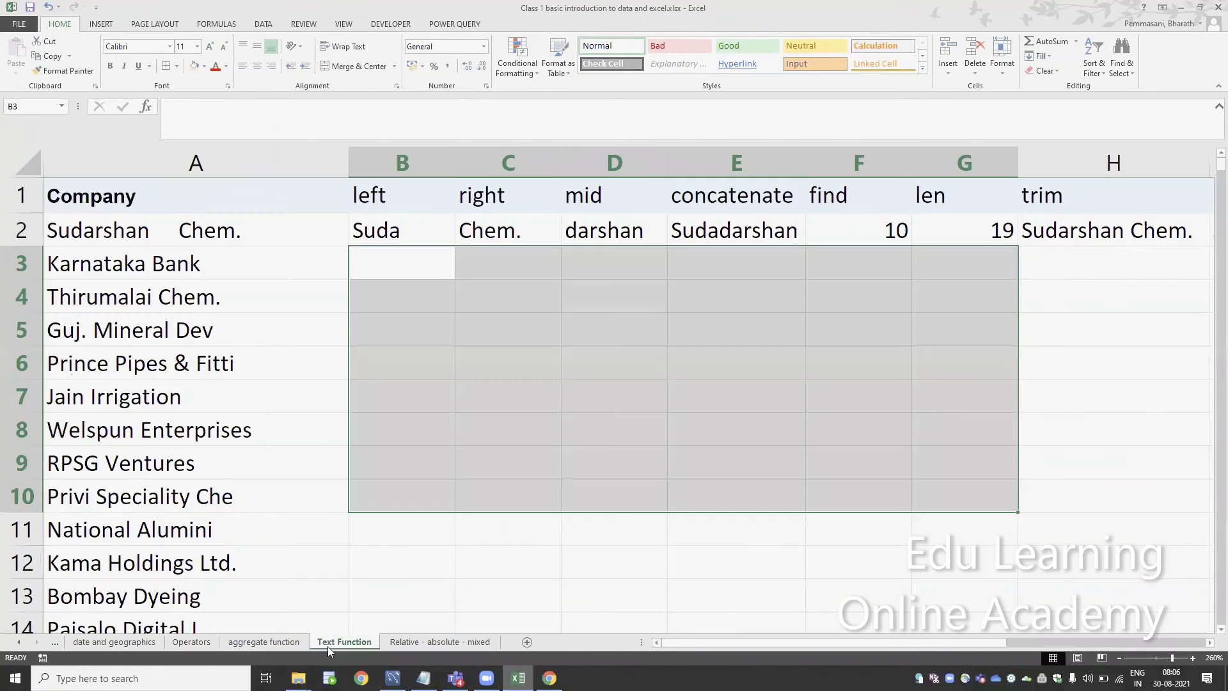
Copy the LEFT formula from B2 down into B3 and check which cell the copy references
double_click(387, 228)
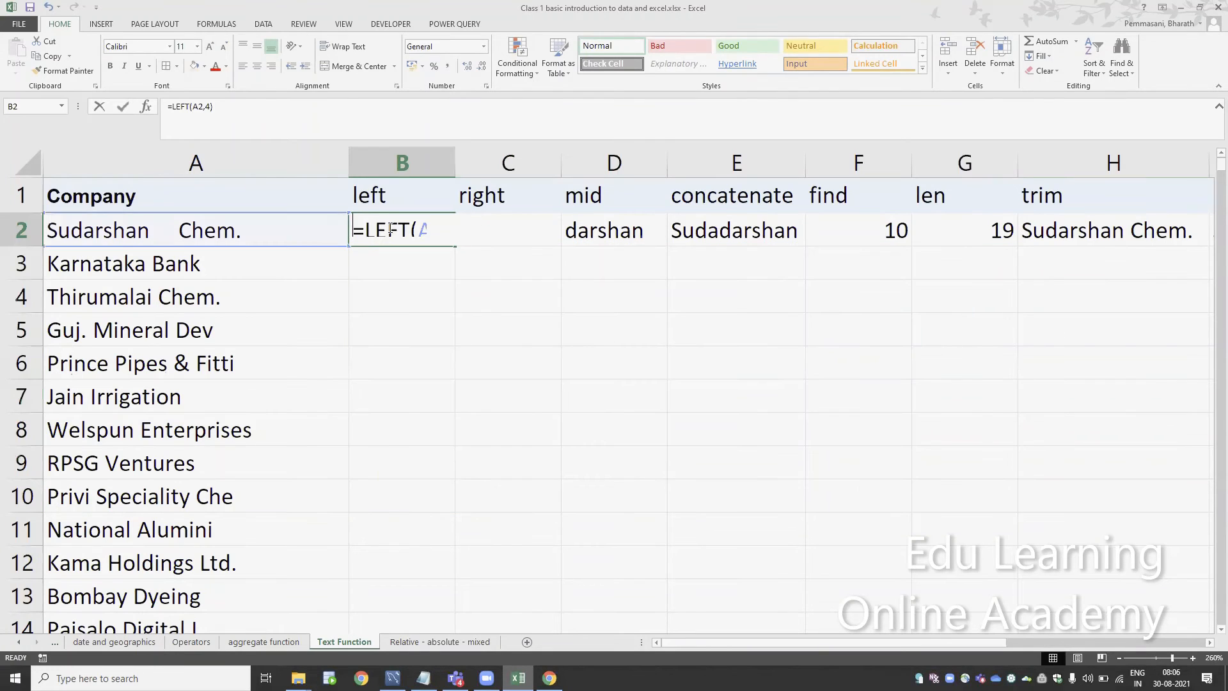
key("Escape")
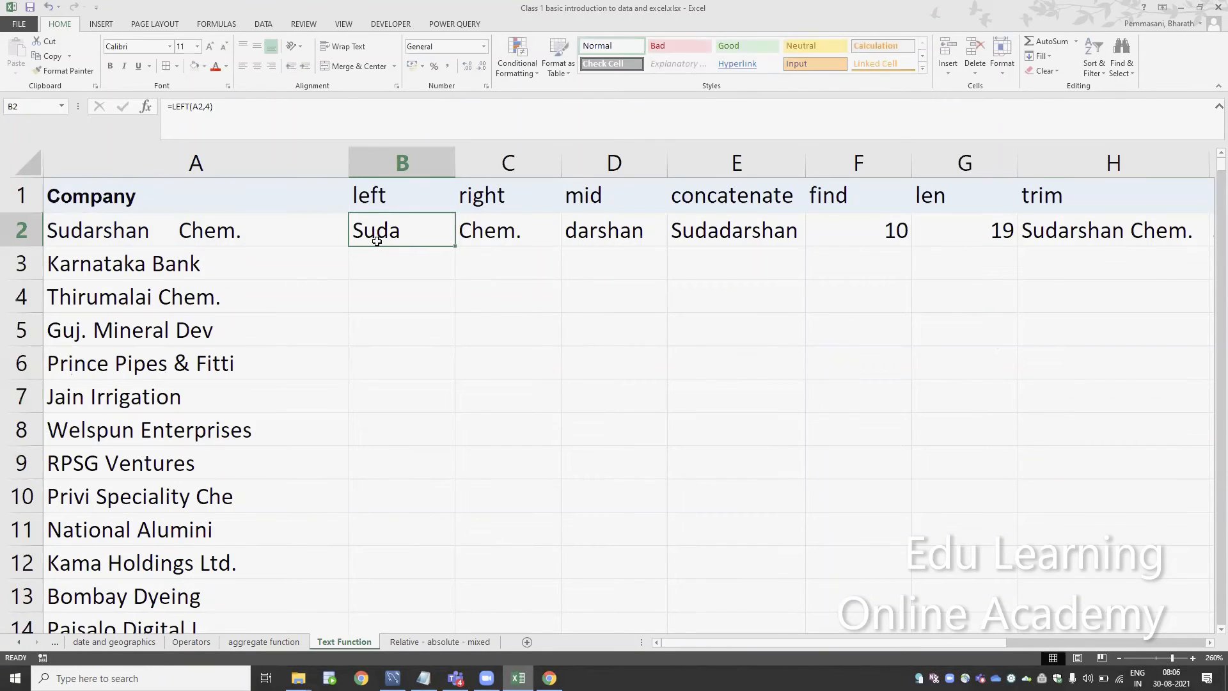
key("ctrl+c")
key("Down")
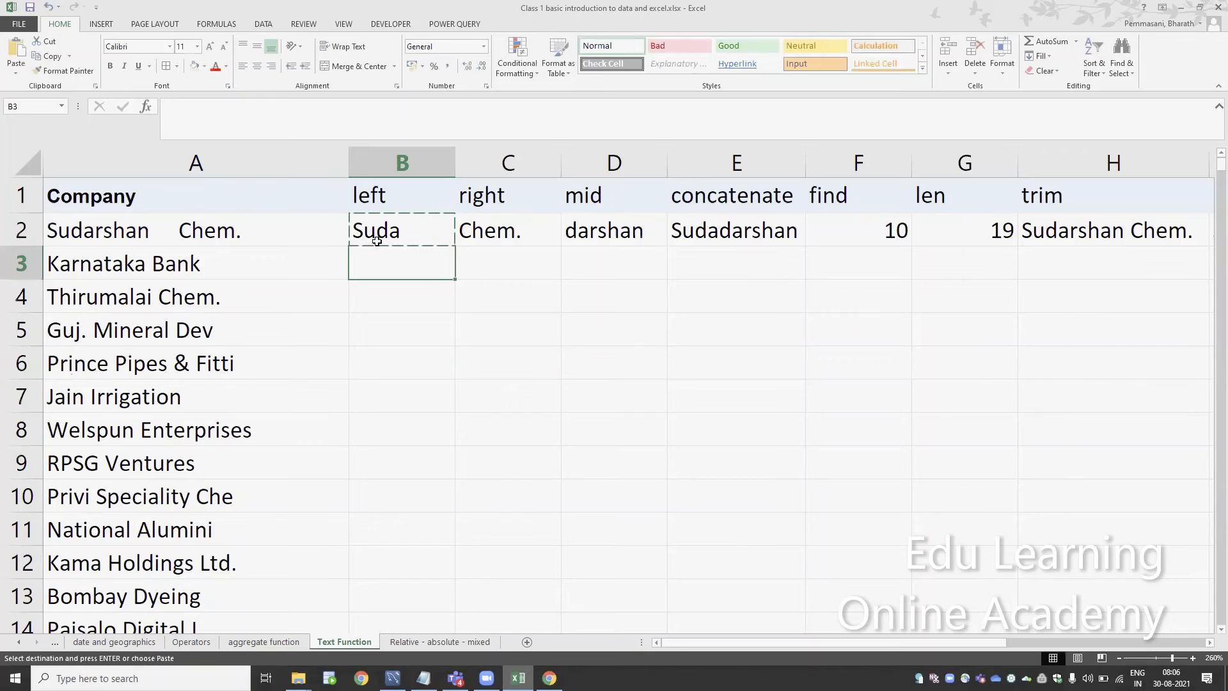
left_click(376, 241)
key("Down")
key("ctrl+v")
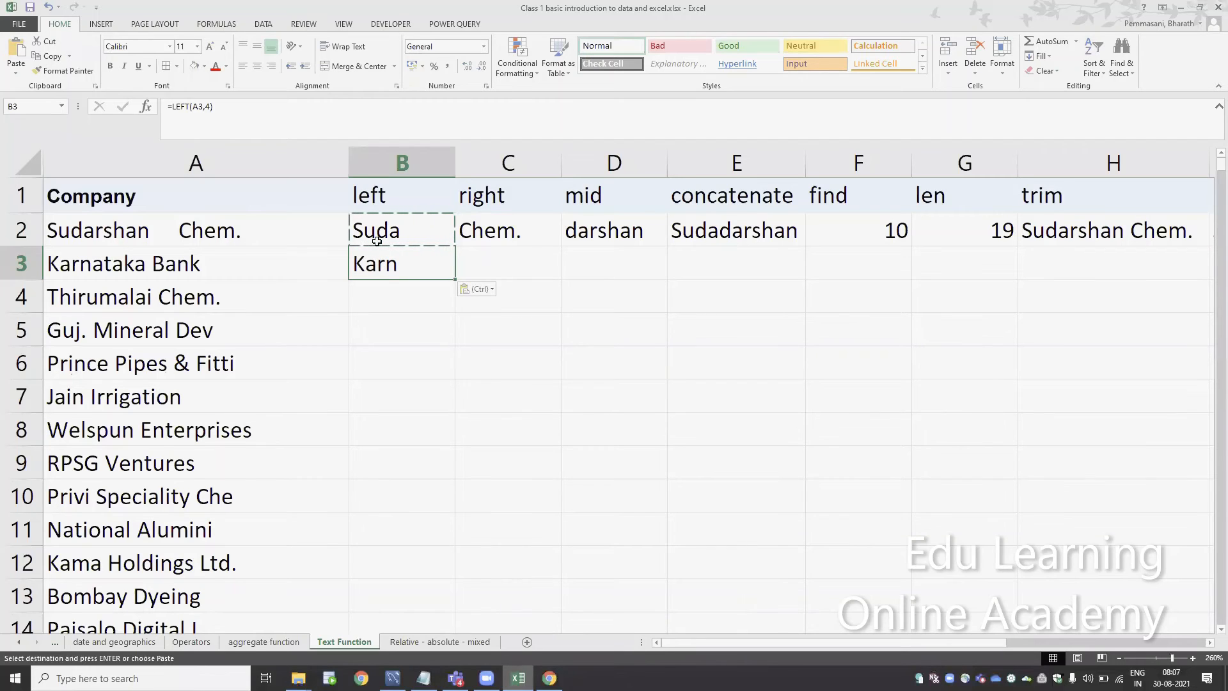
key("F2")
key("Escape")
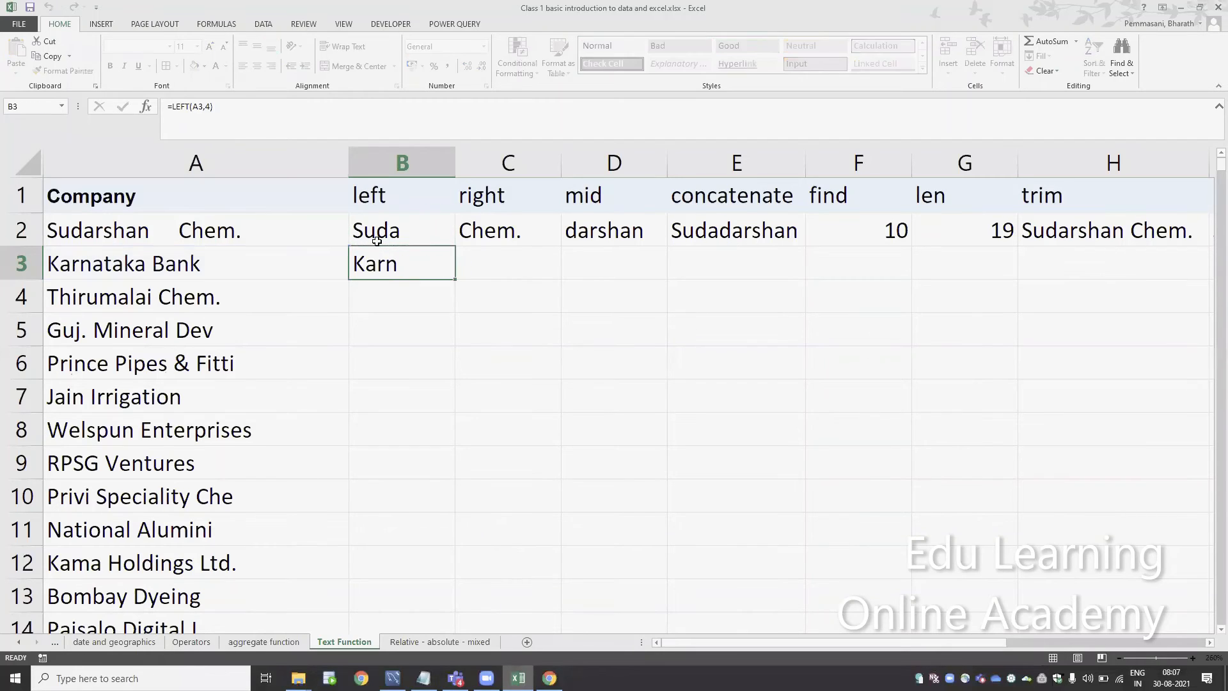
Copy the LEFT formula from B3 down through B4:B10
key("ctrl+c")
key("Down")
key("ctrl+v")
key("shift+Down")
key("shift+Down")
key("shift+Down")
key("shift+Down")
key("shift+Down")
key("shift+Down")
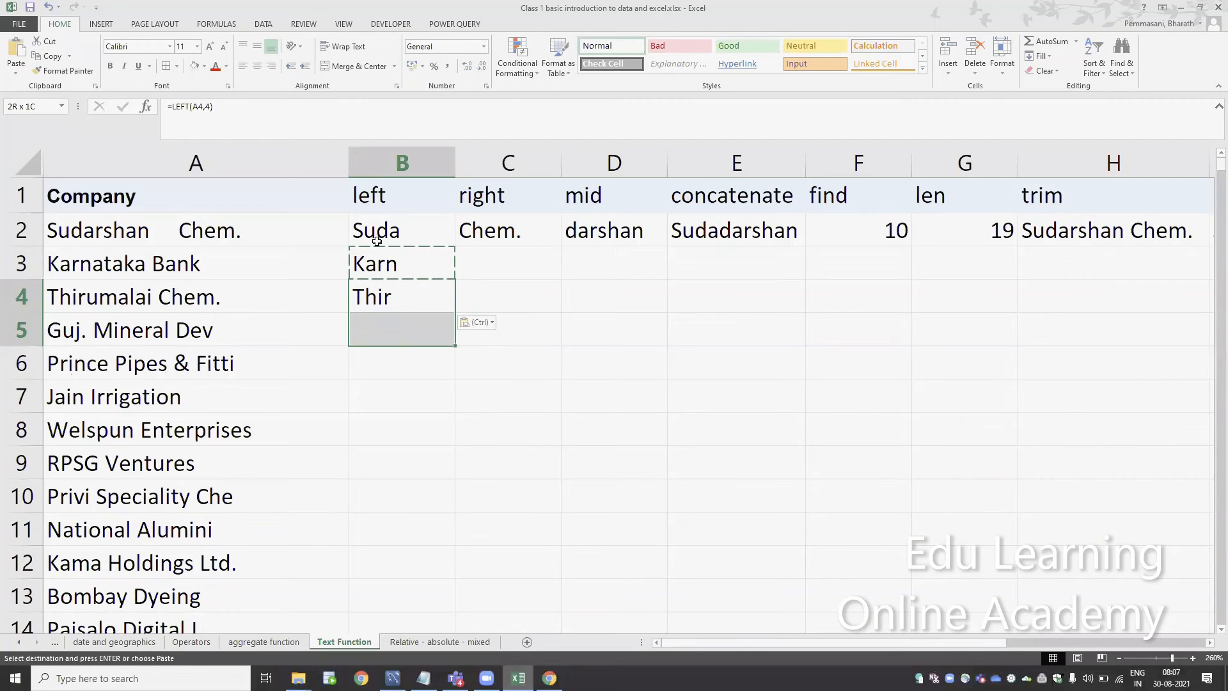
key("ctrl+v")
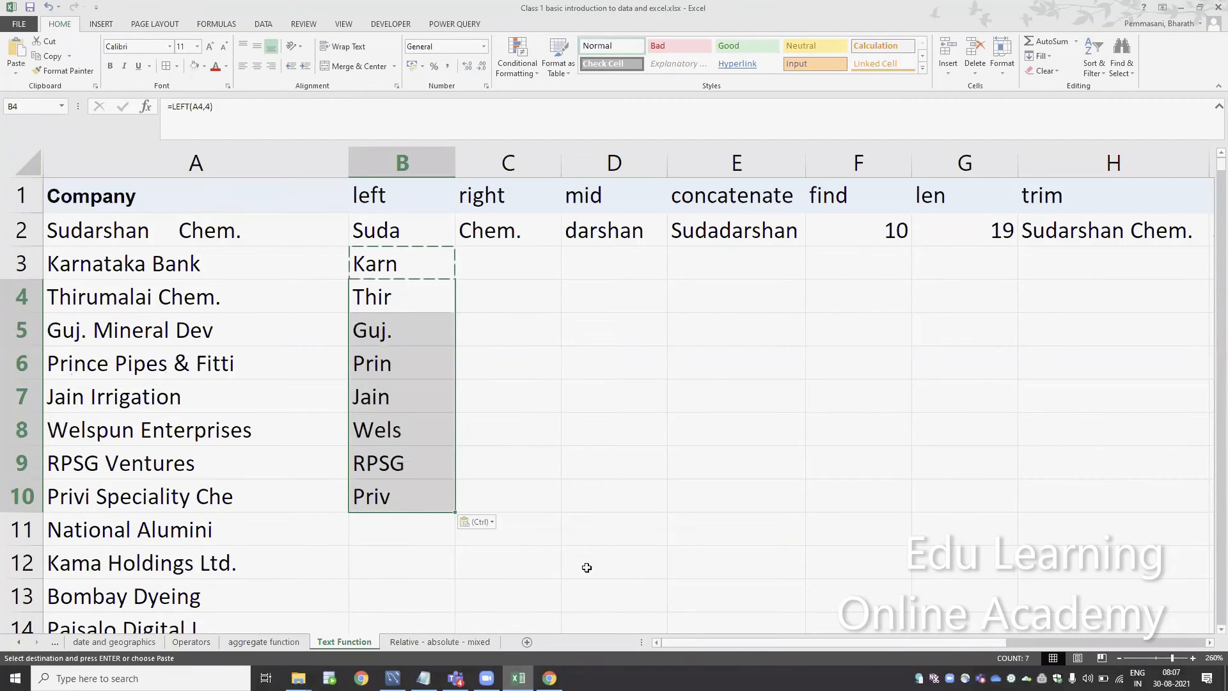
key("Escape")
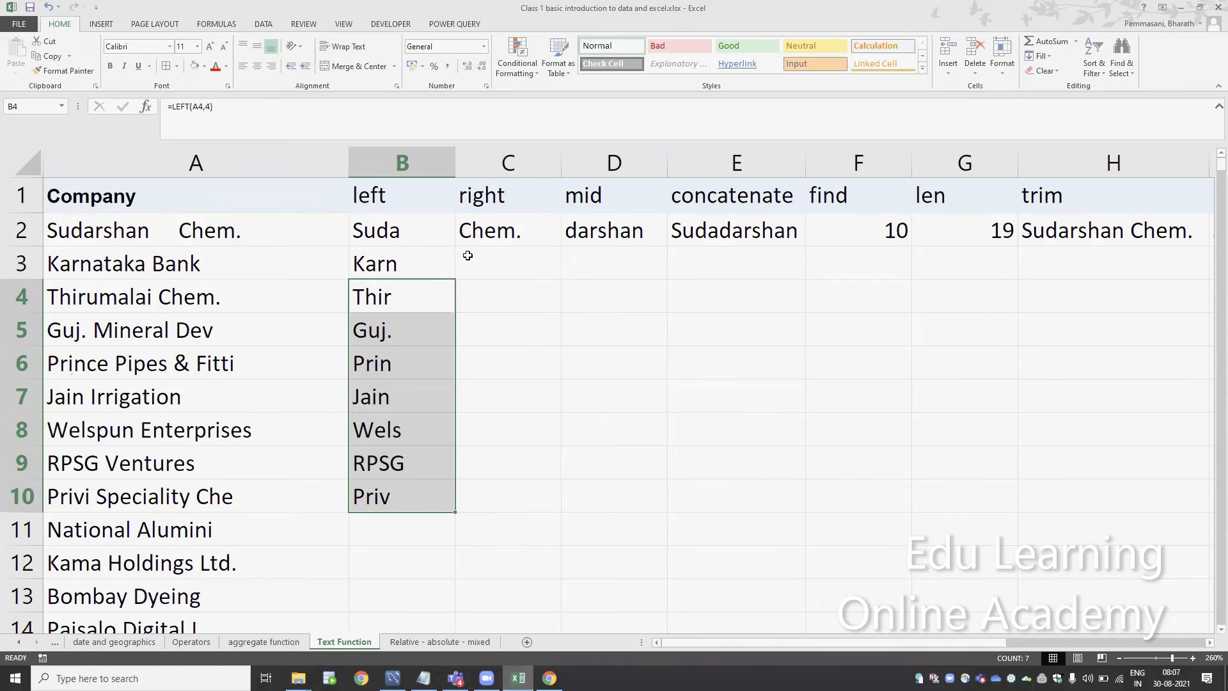
Fill the RIGHT formula in C2 down the whole column alongside the company list
left_click(540, 227)
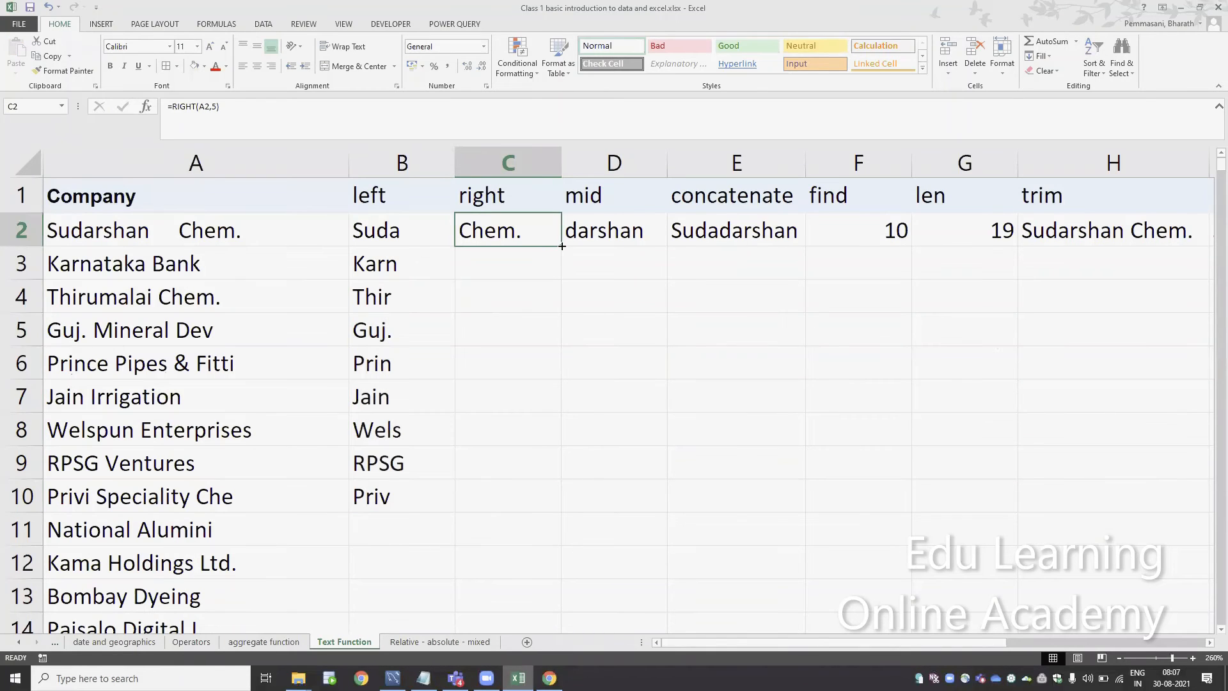
double_click(561, 245)
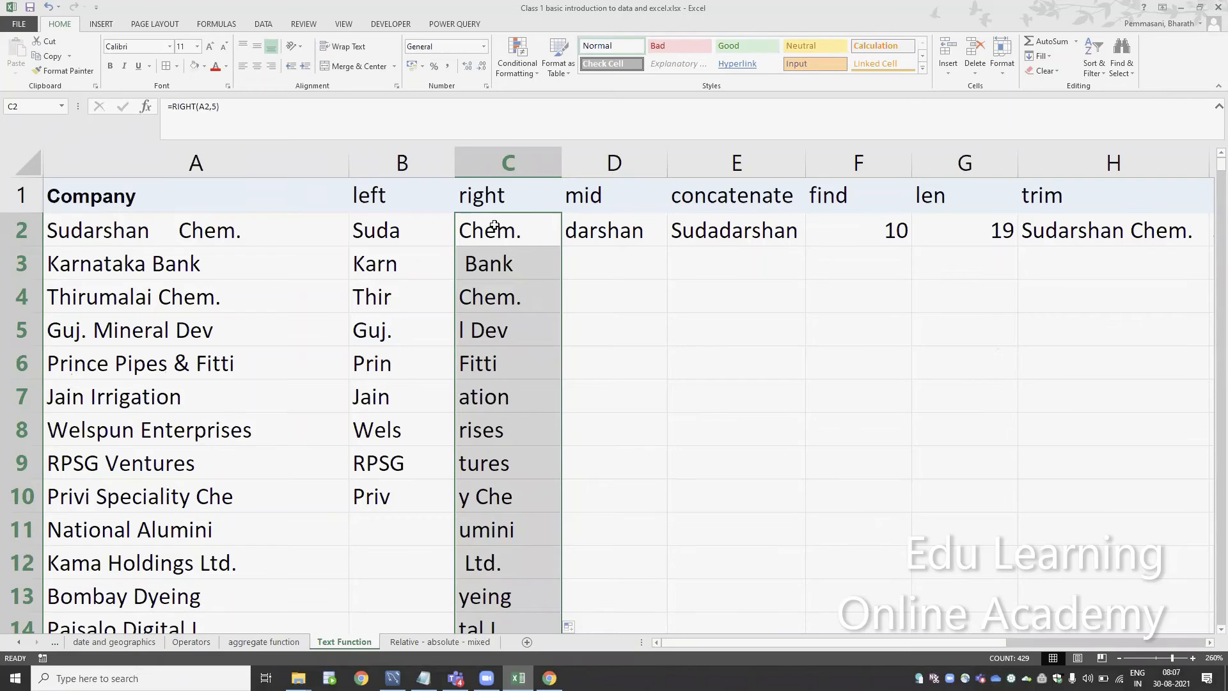
left_click(493, 225)
Copy the LEFT formula from the last filled cell, B10, into B11
key("ctrl+Down")
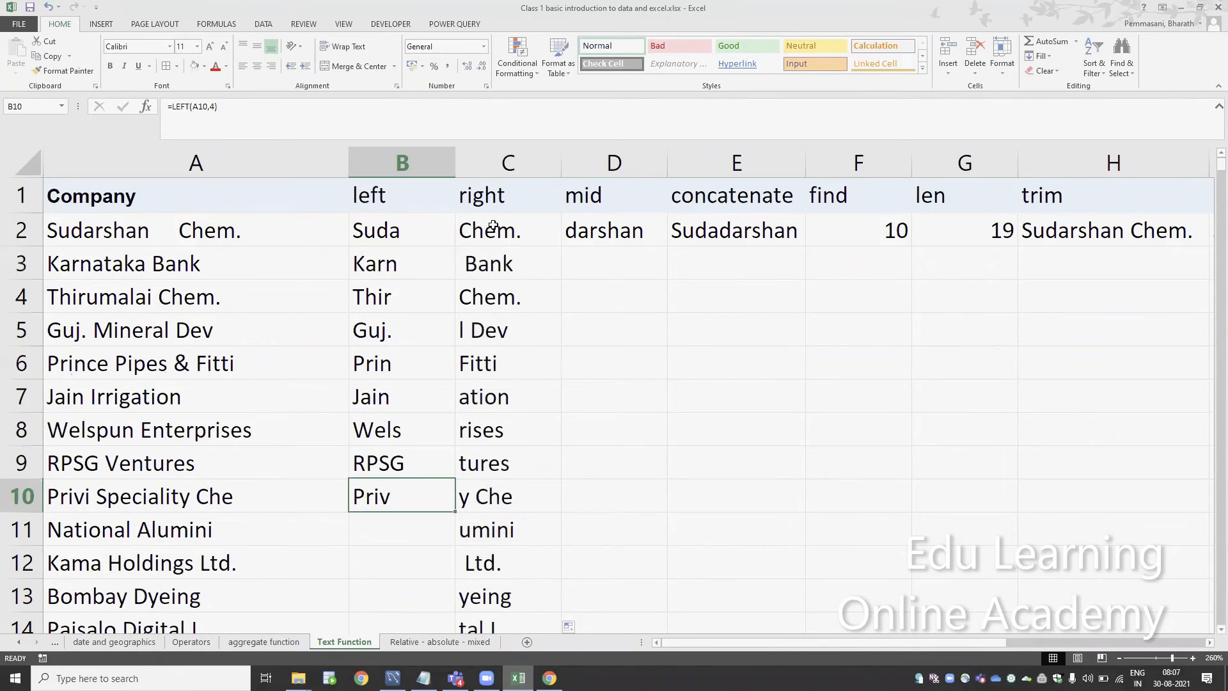
key("ctrl+c")
key("Down")
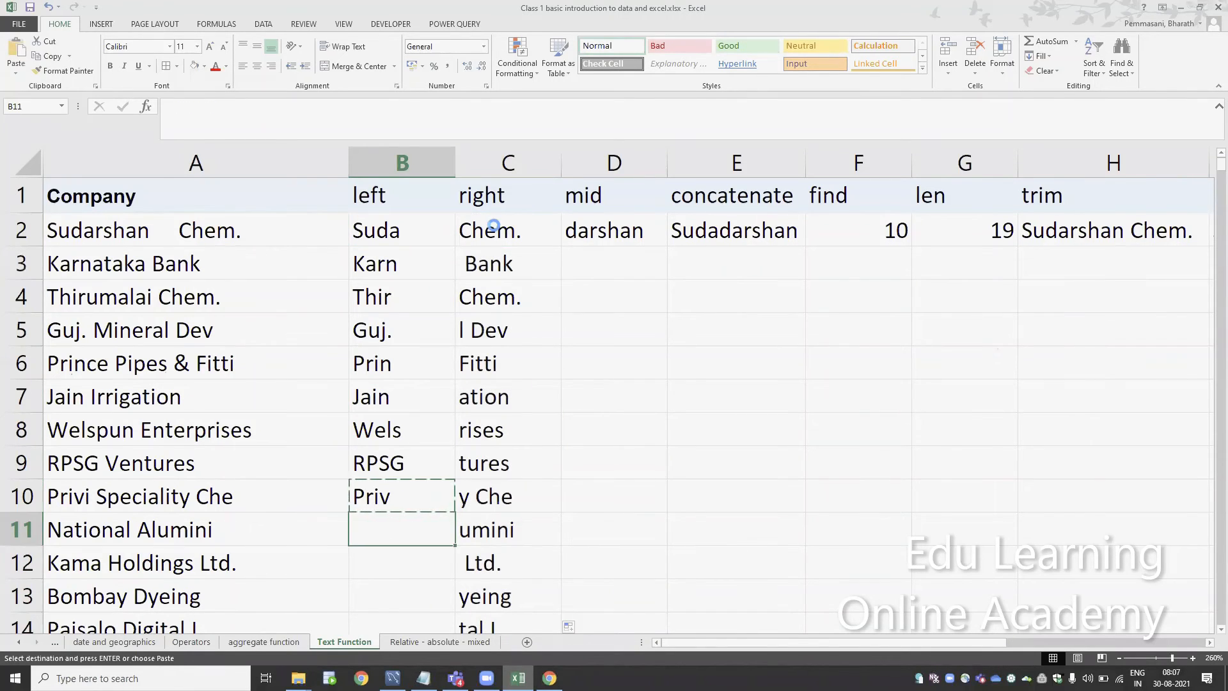
key("ctrl+v")
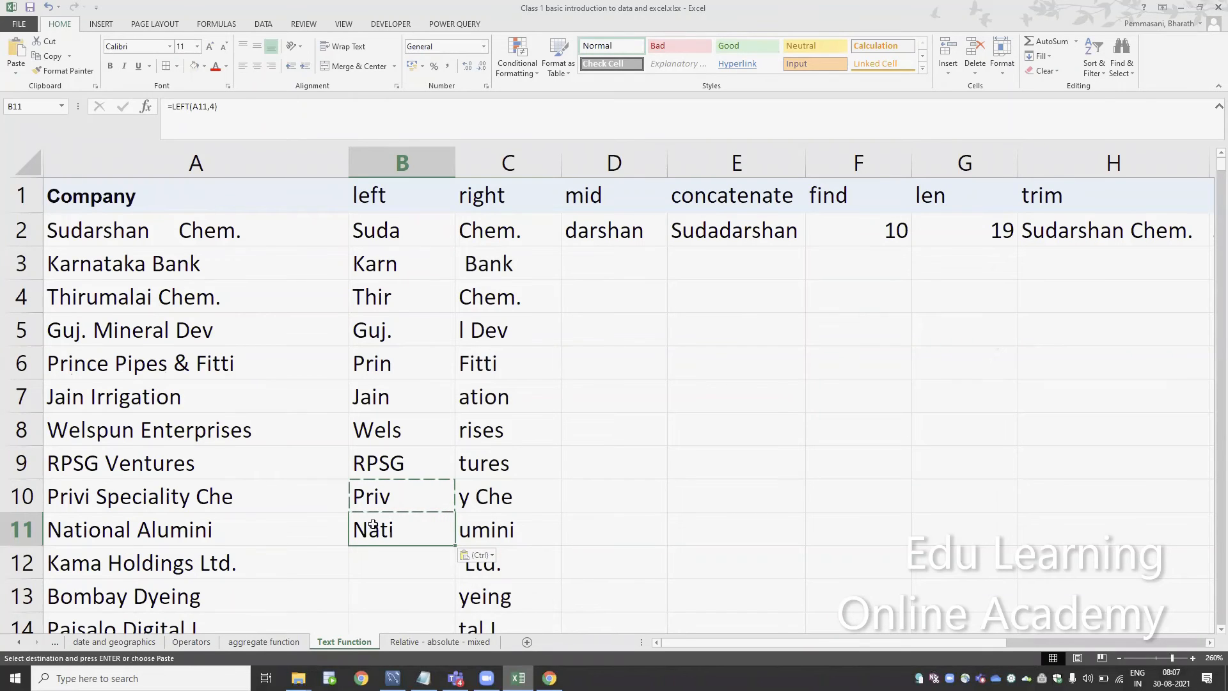
key("Escape")
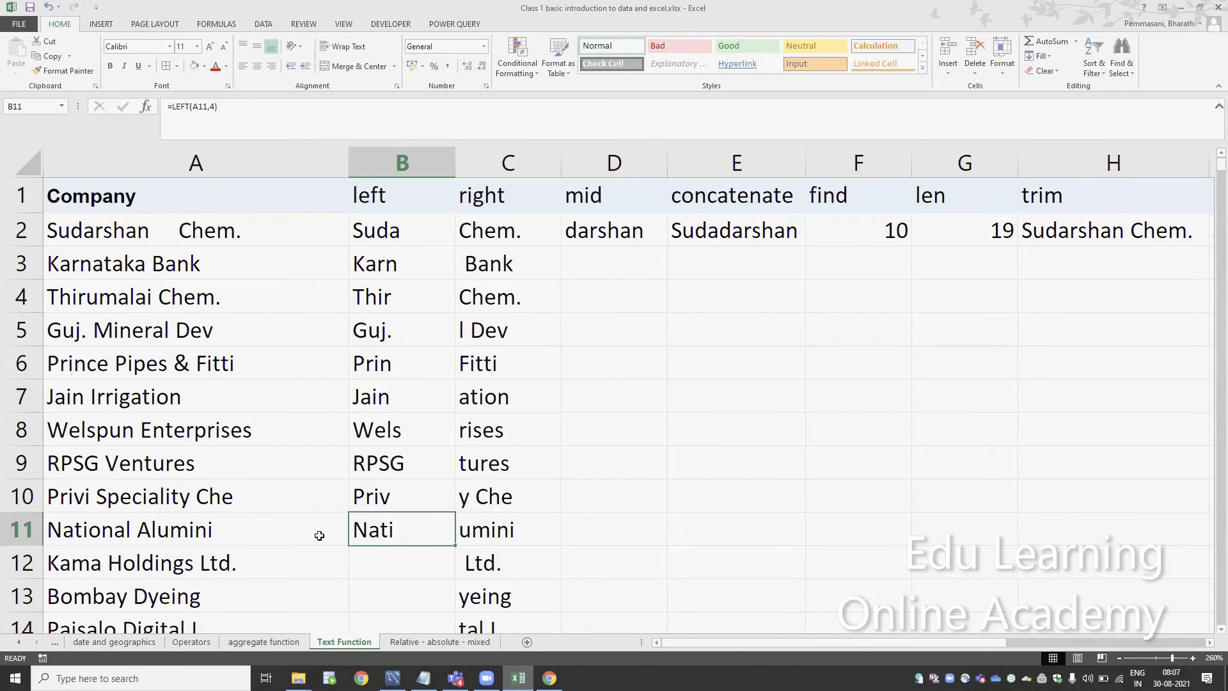
Compare the cell references in the LEFT formulas of B10 and B11
double_click(402, 498)
key("Escape")
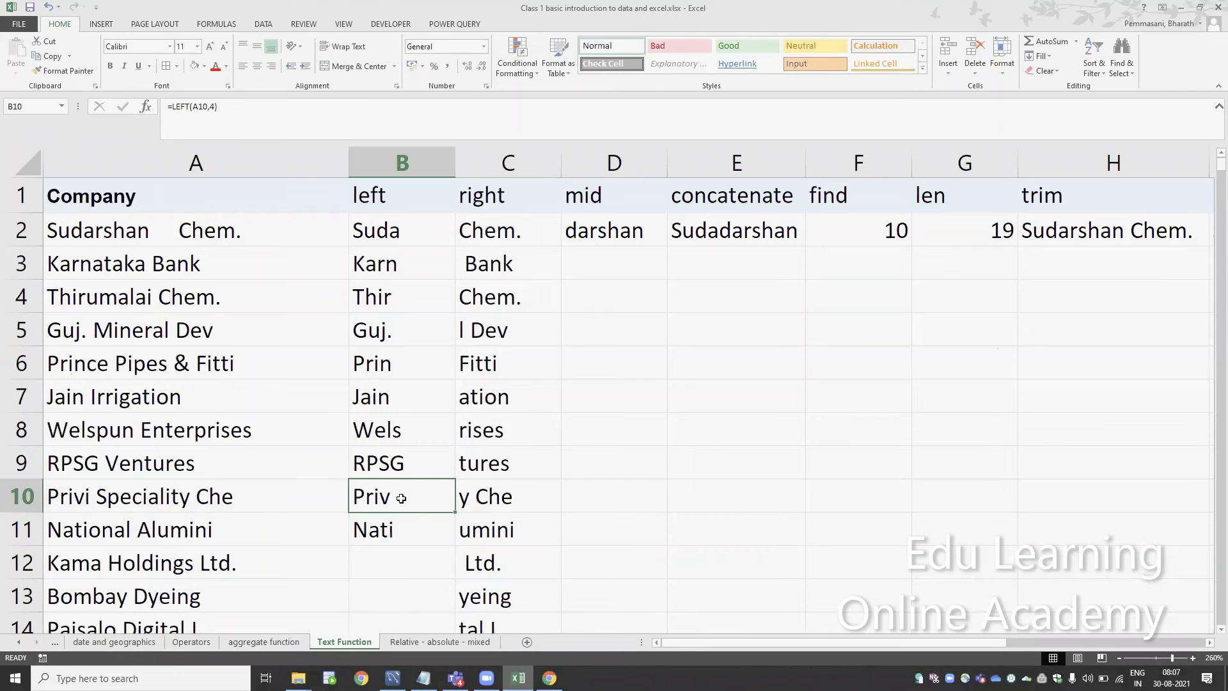
key("Down")
key("F2")
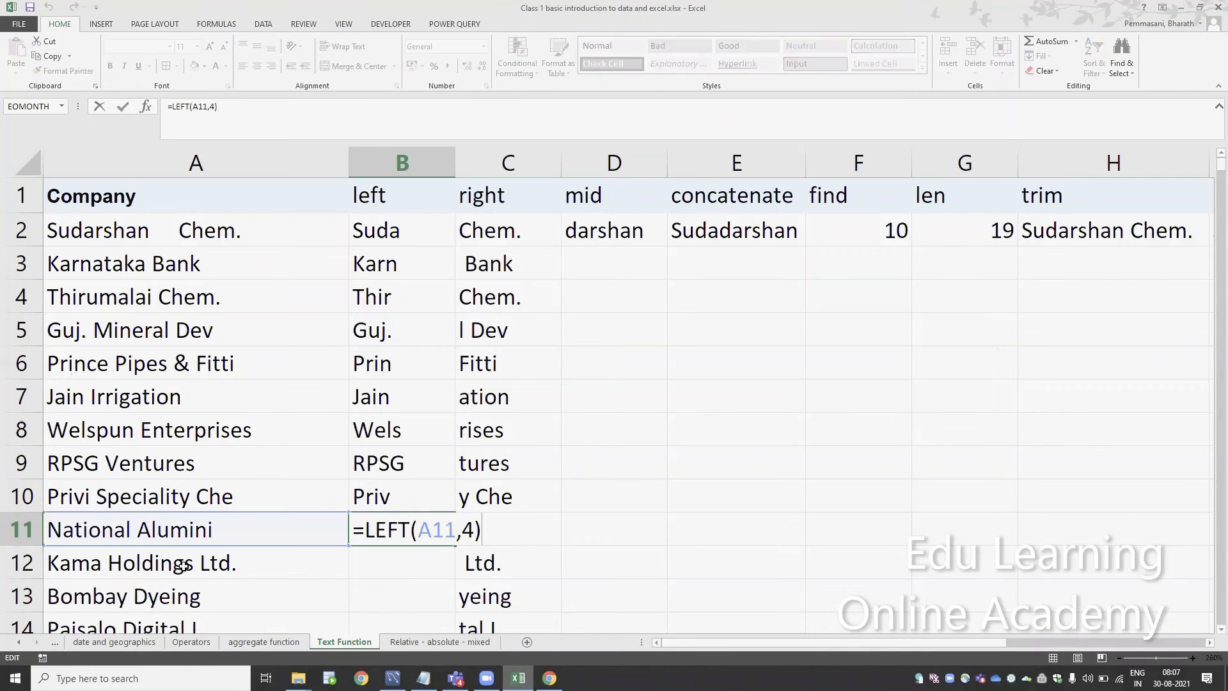
key("Escape")
key("Up")
key("F2")
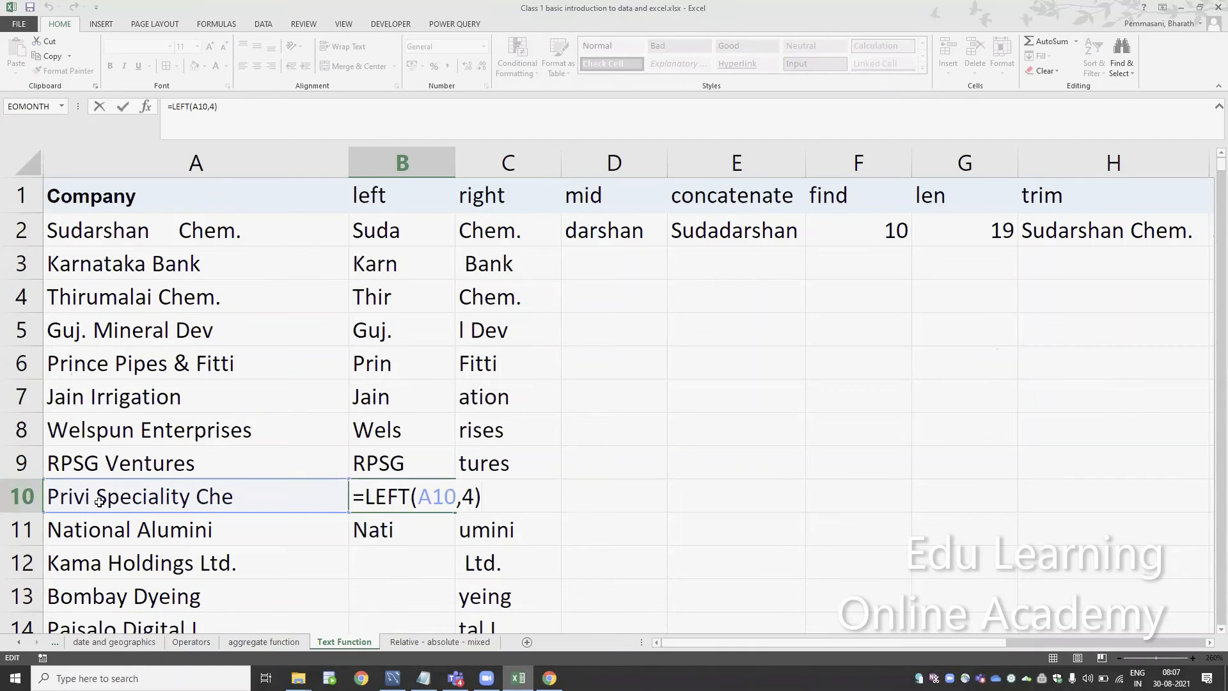
key("Escape")
key("Down")
key("F2")
key("Escape")
key("Down")
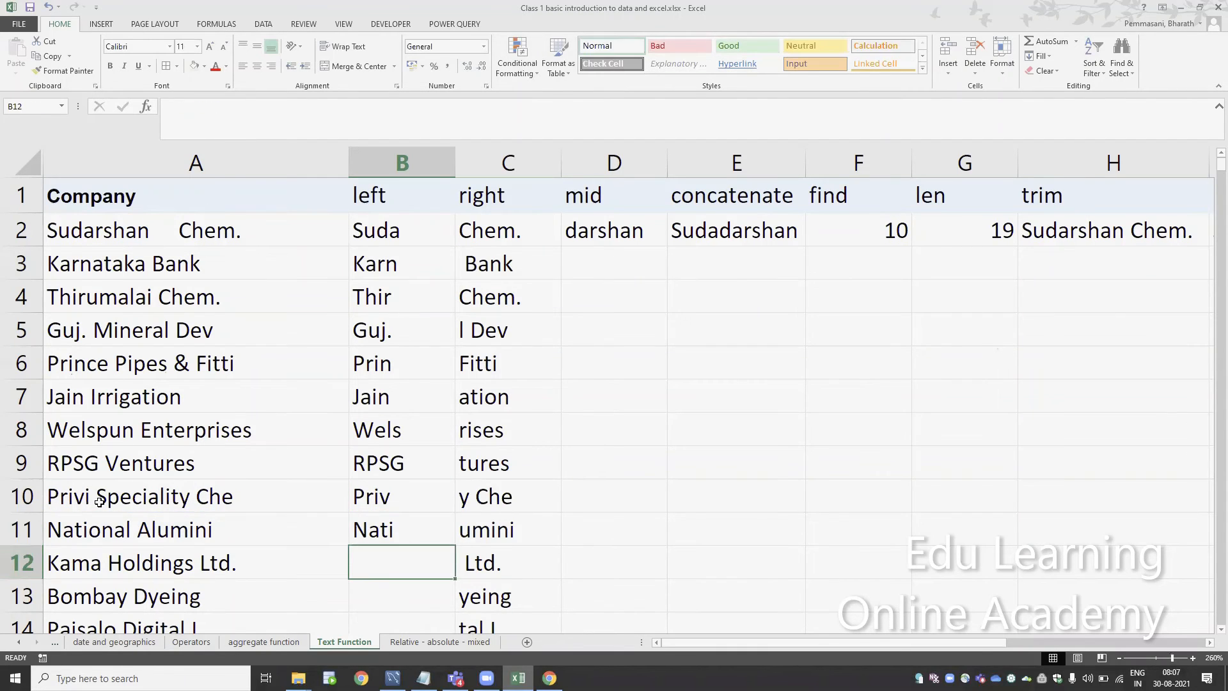
Copy the B11 formula down into B12 and check which cell it references
key("Up")
key("ctrl+c")
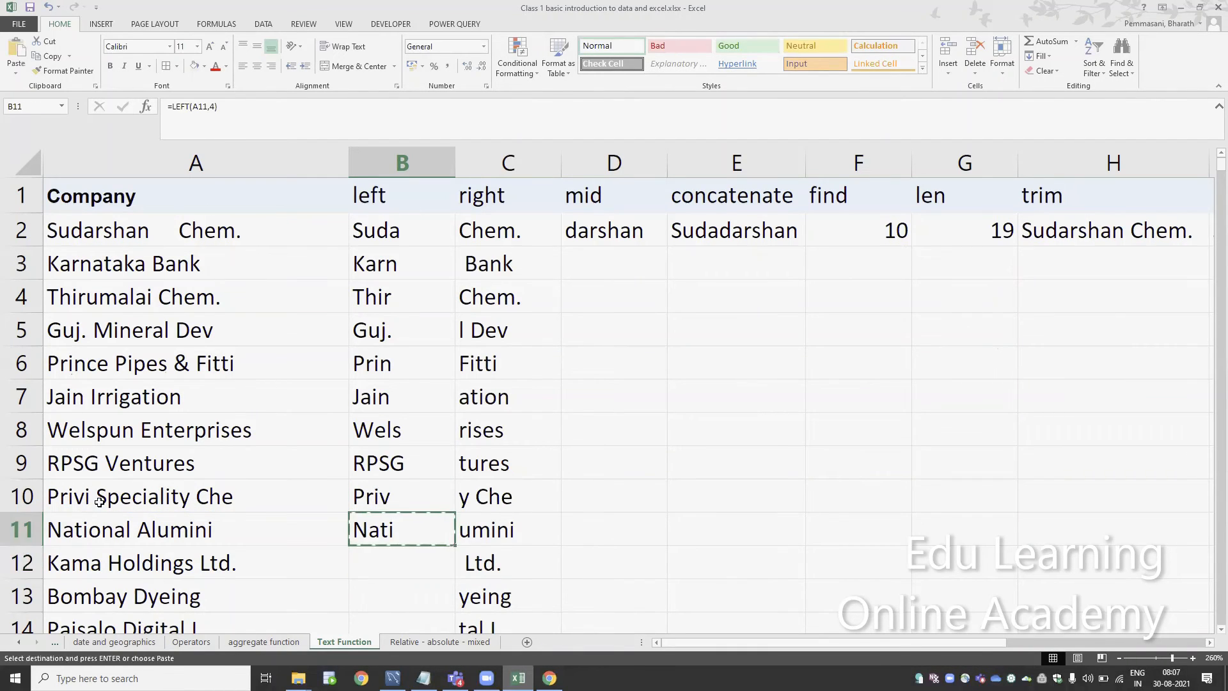
key("Down")
key("ctrl+v")
key("F2")
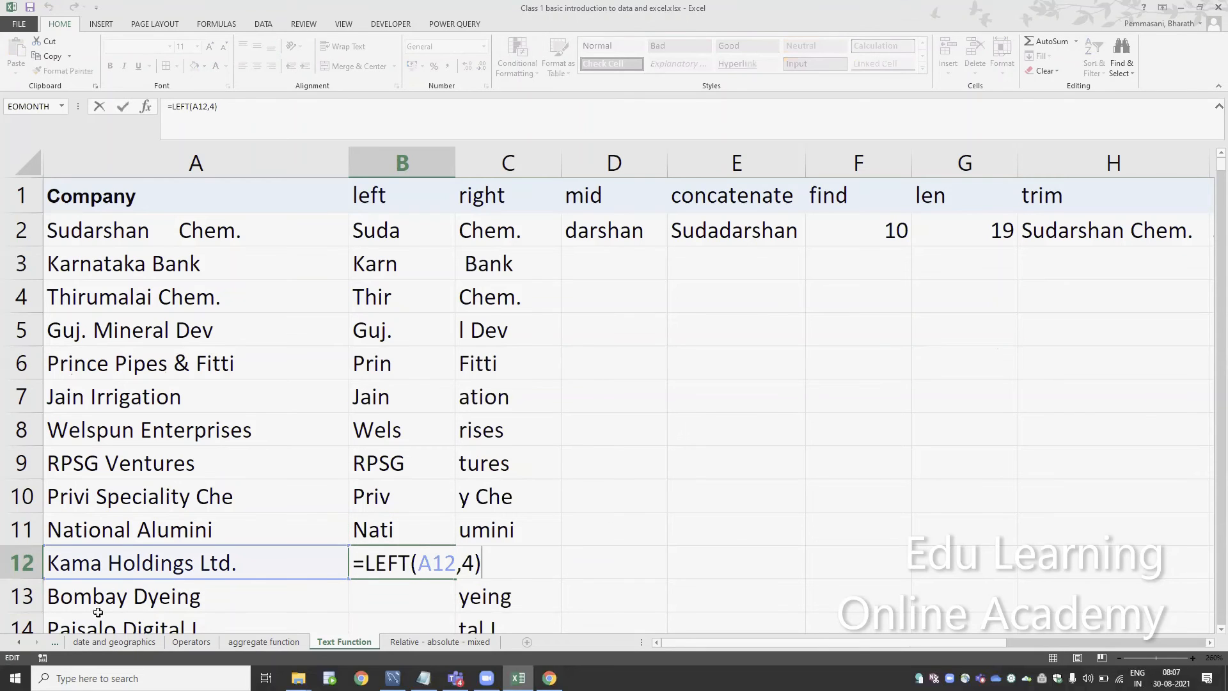
key("Escape")
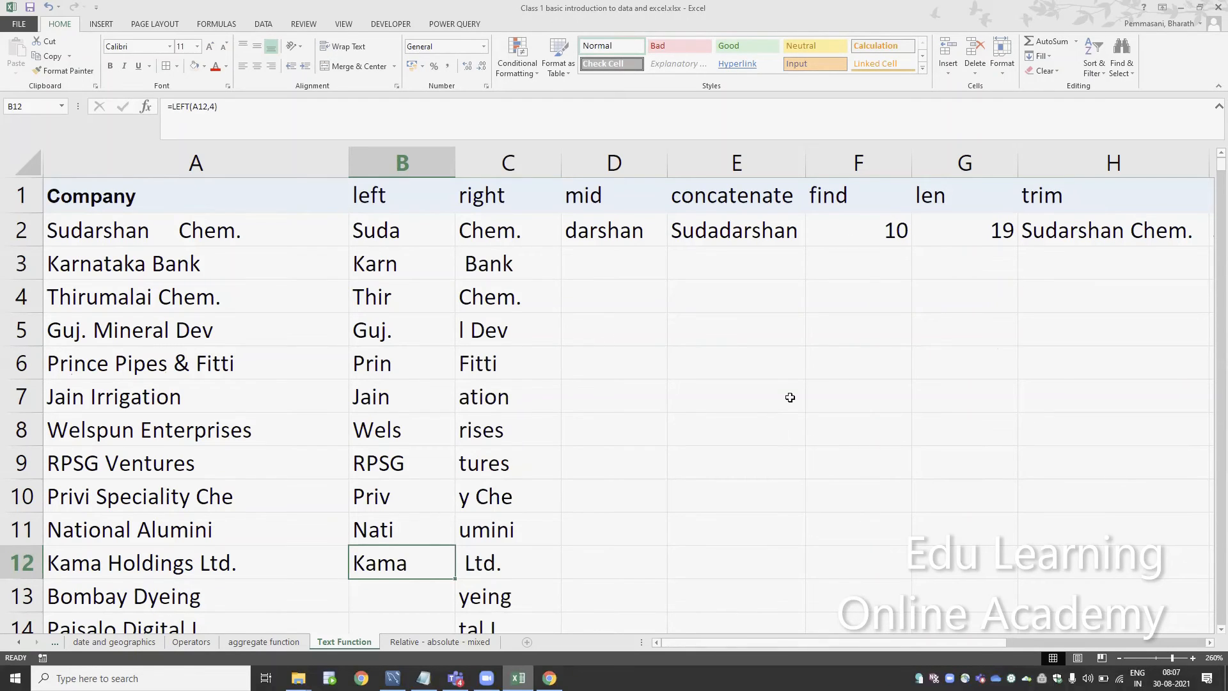
Open the Basic syallabus sheet and review the course topics in A2:A8
left_click(114, 645)
key("ctrl+Page_Up")
key("ctrl+Page_Up")
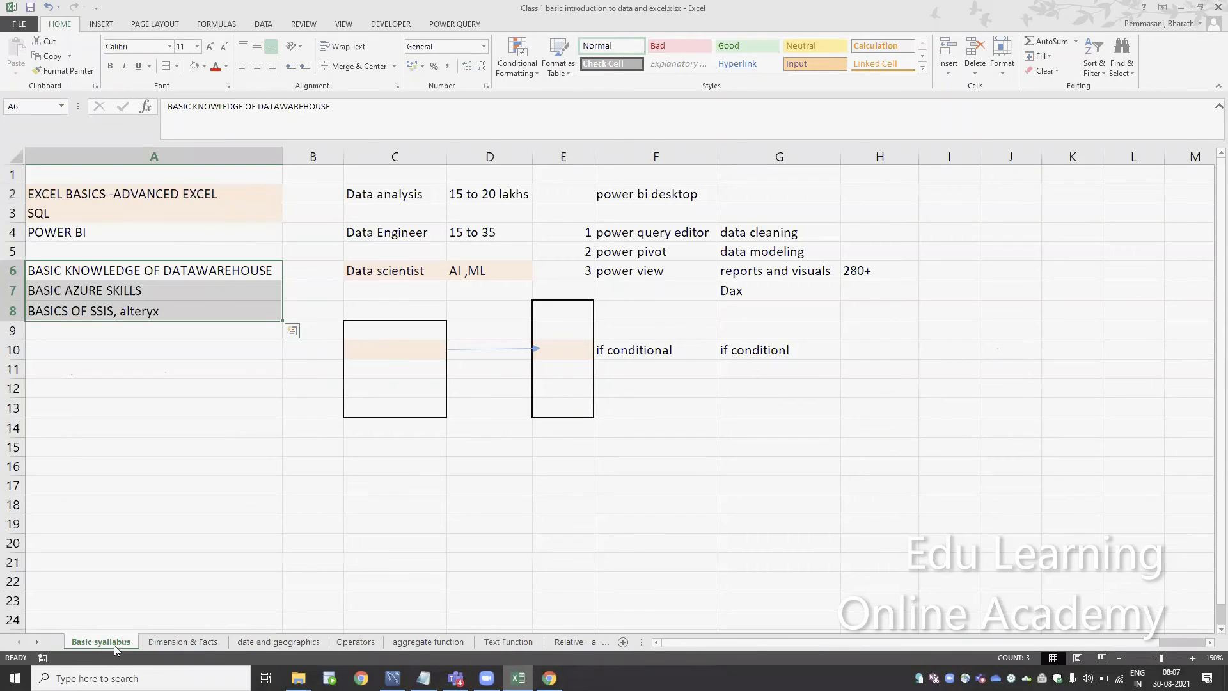
key("ctrl+q")
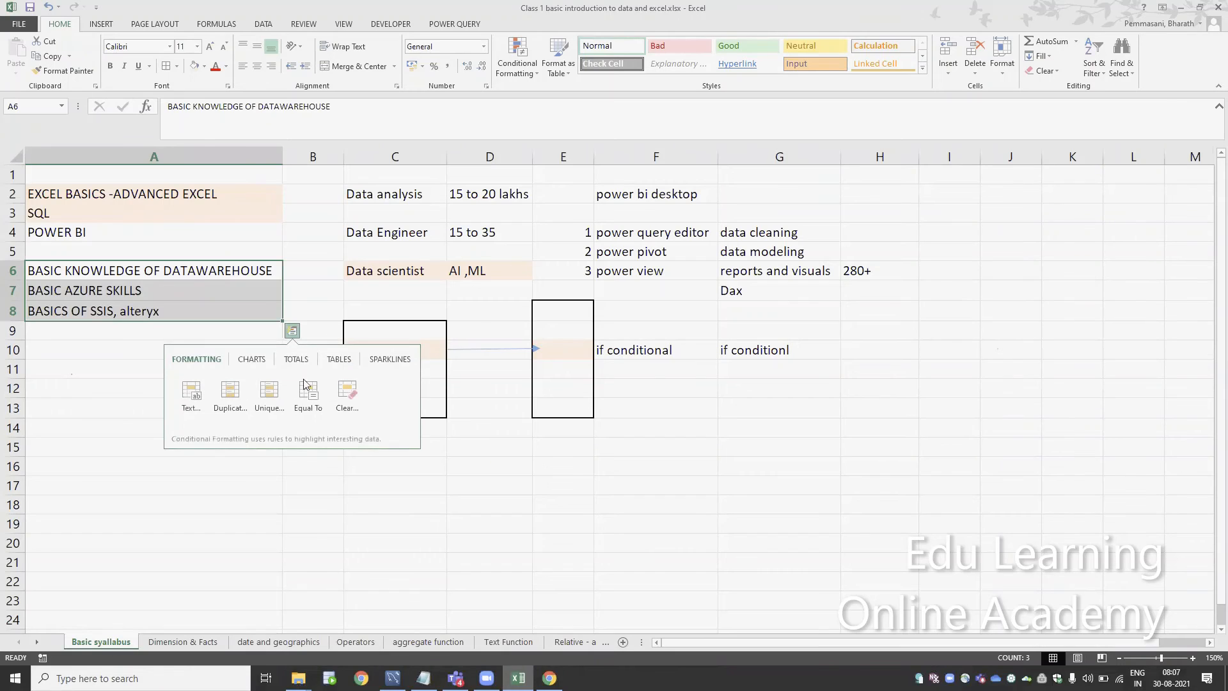
left_click(391, 200)
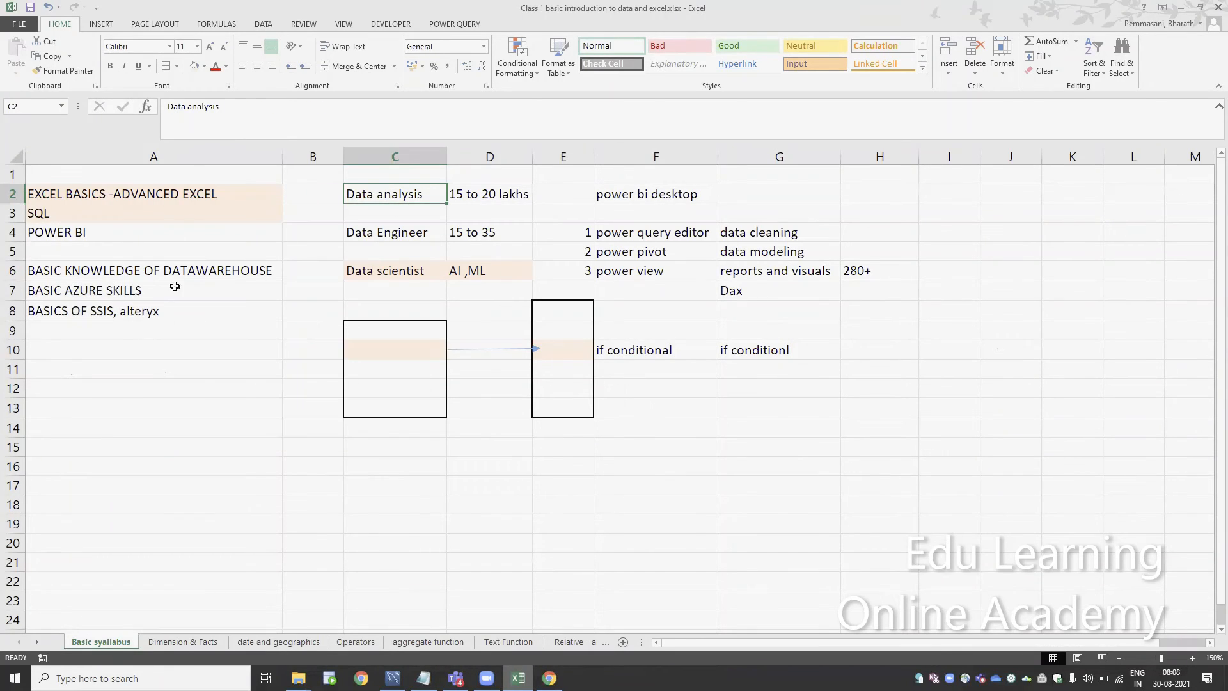
left_click_drag(171, 190, 162, 301)
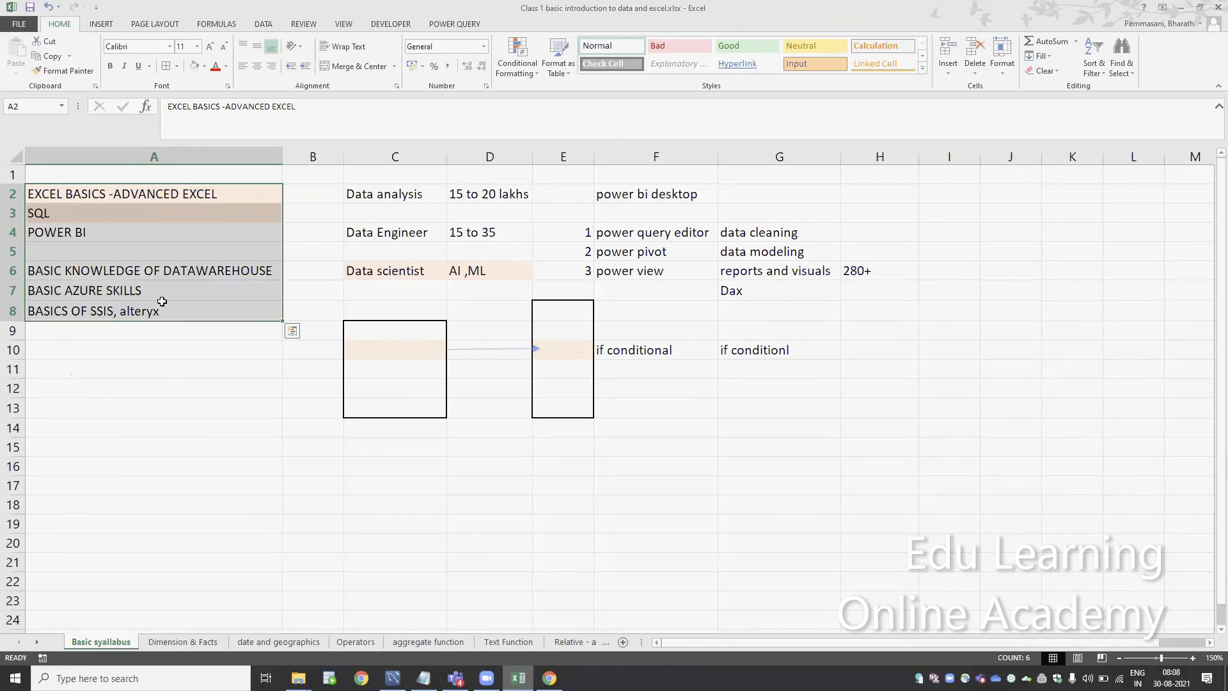
Open the Dimension & Facts sheet and review the facts and dimension definitions and their examples in columns E and F
key("ctrl+Page_Down")
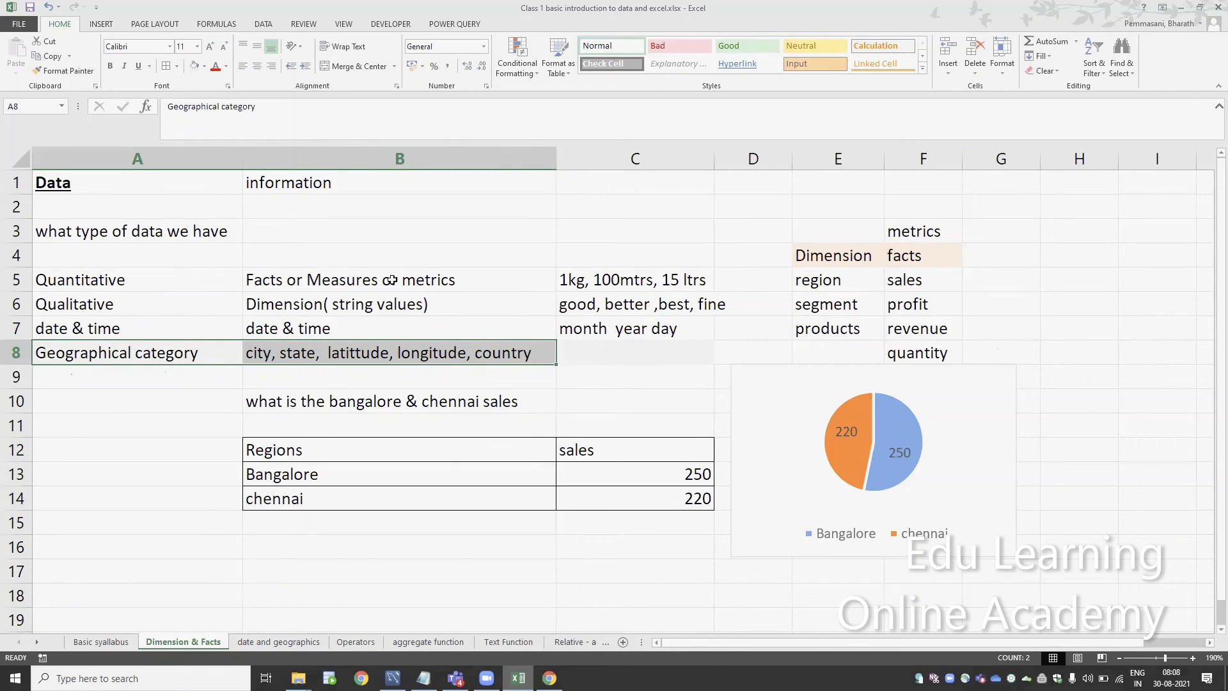
left_click(416, 295)
left_click_drag(415, 281, 432, 298)
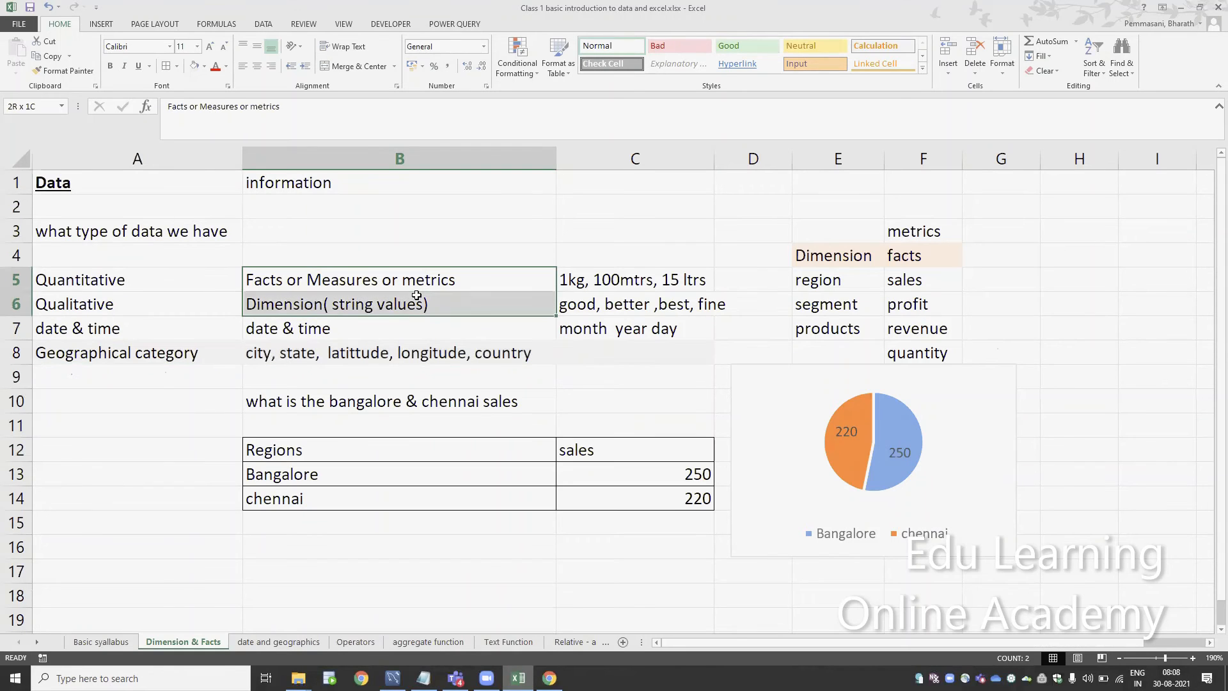
left_click(756, 373)
key("Escape")
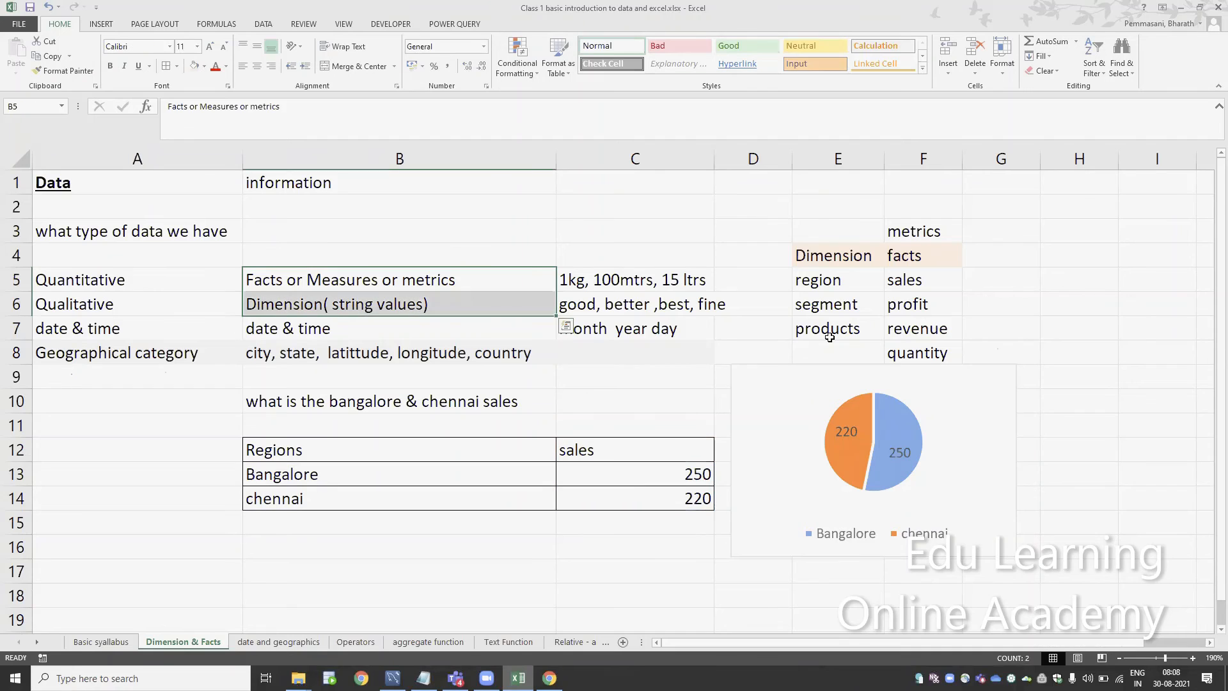
key("Right")
key("Right")
key("Right")
key("Down")
key("Right")
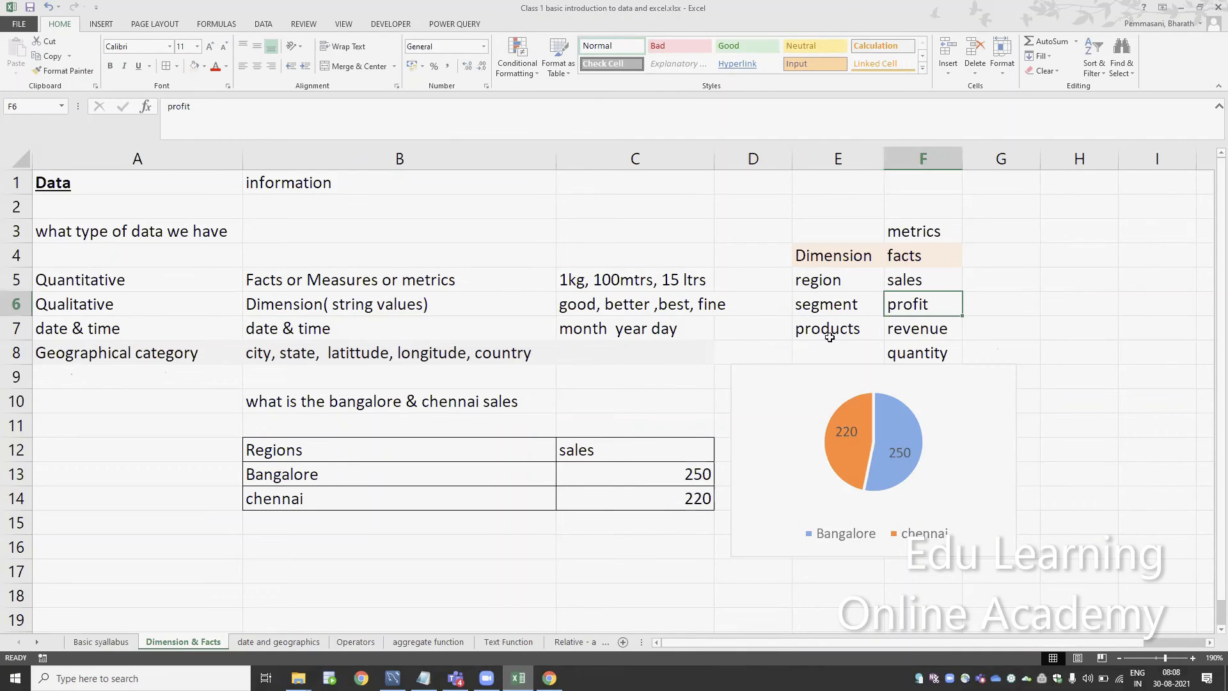
Glance at the date and geographics sheet, and return to Dimension & Facts to review the dimension and geographical category entries in column B
key("ctrl+Page_Down")
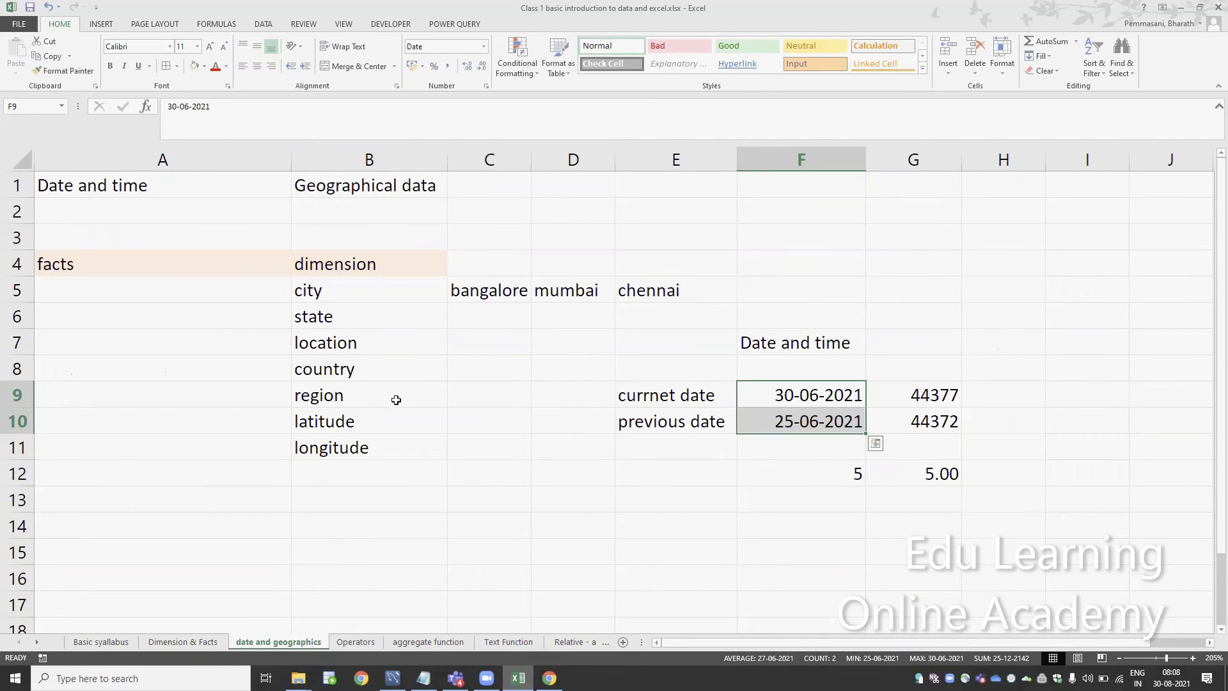
key("ctrl+Page_Up")
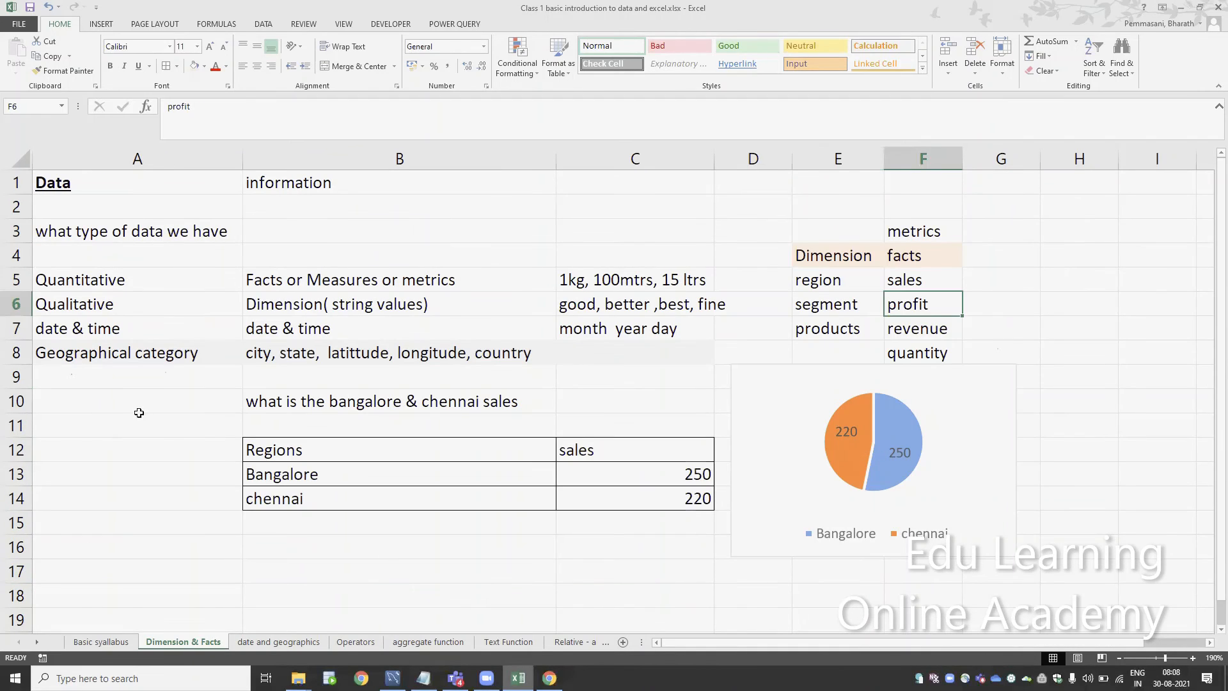
left_click(278, 359)
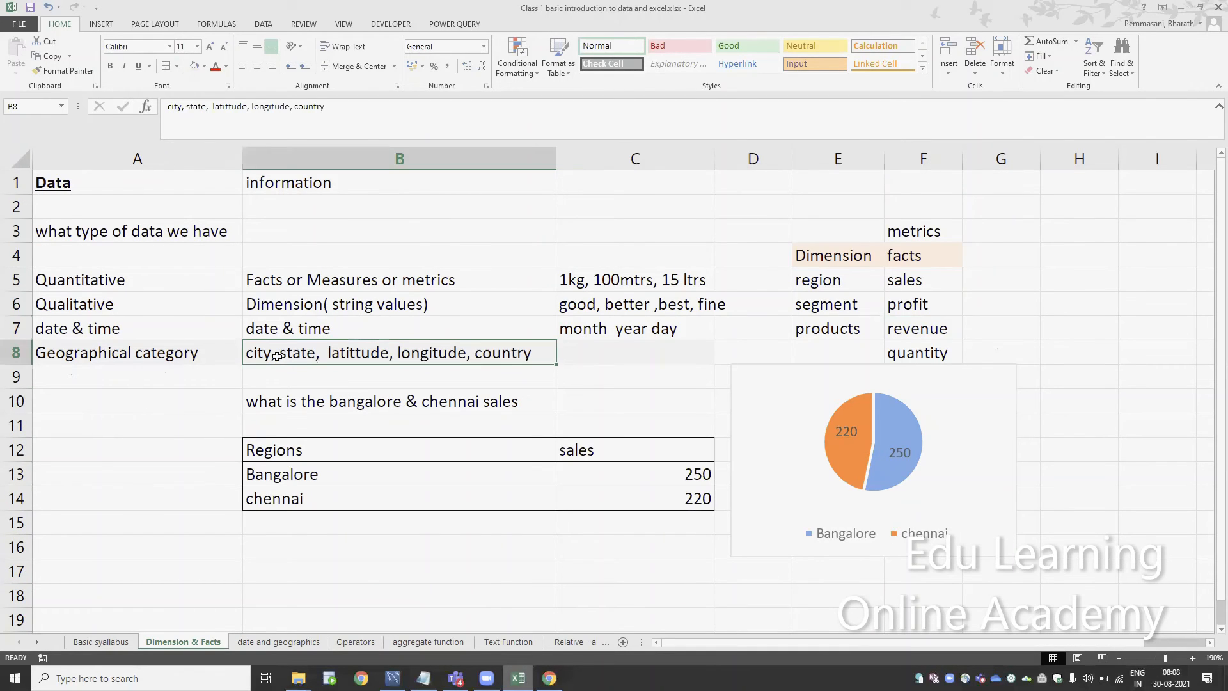
left_click(285, 305)
left_click(277, 352)
Go past the date and geographics sheet to Operators and review the operator list in A3:B13 and the ACHIVEMENT entry
key("ctrl+Page_Down")
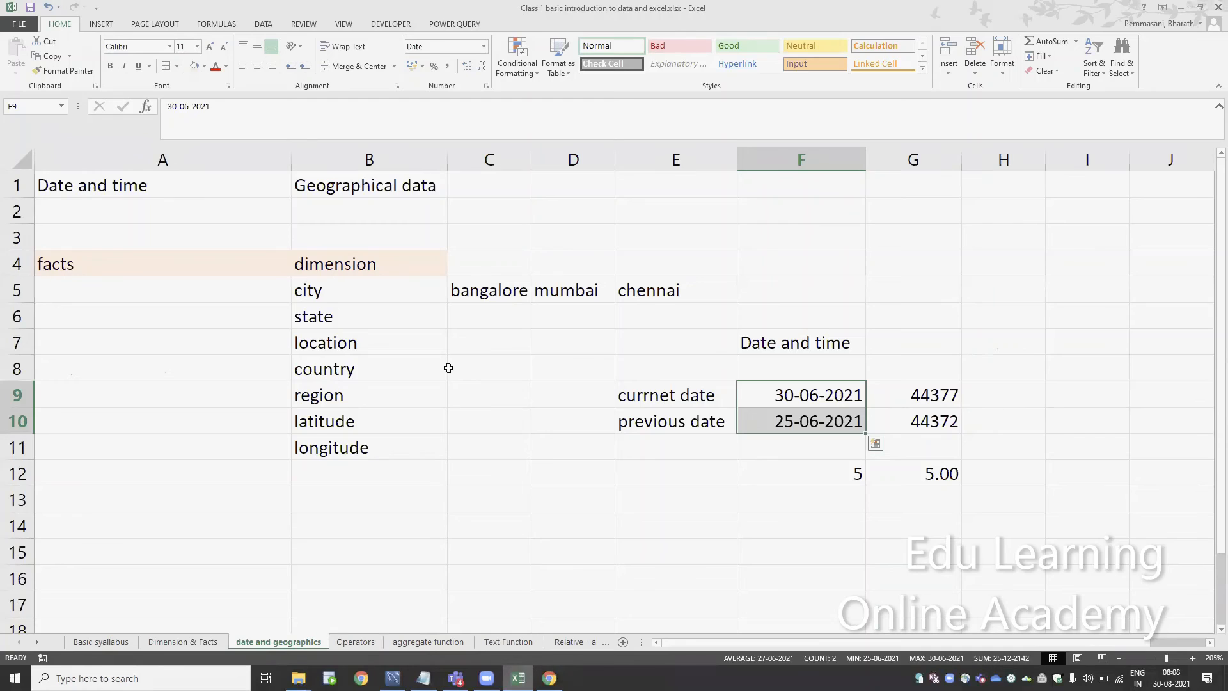
key("ctrl+Page_Down")
left_click_drag(146, 236, 267, 478)
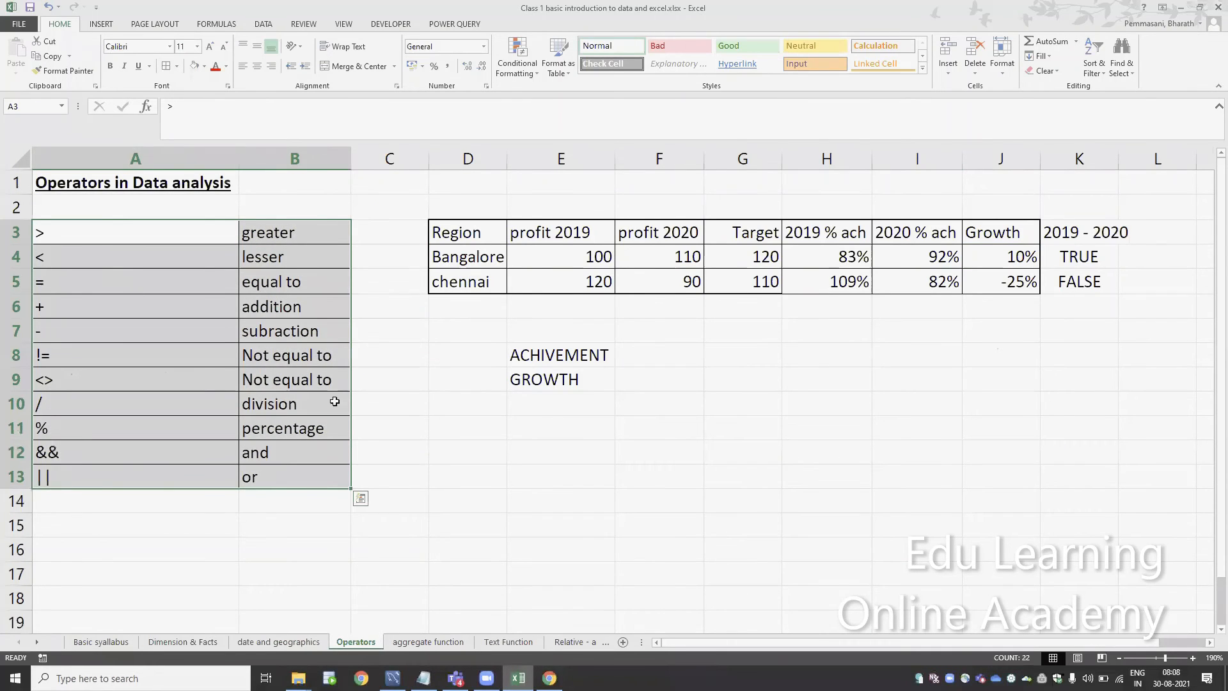
left_click(575, 356)
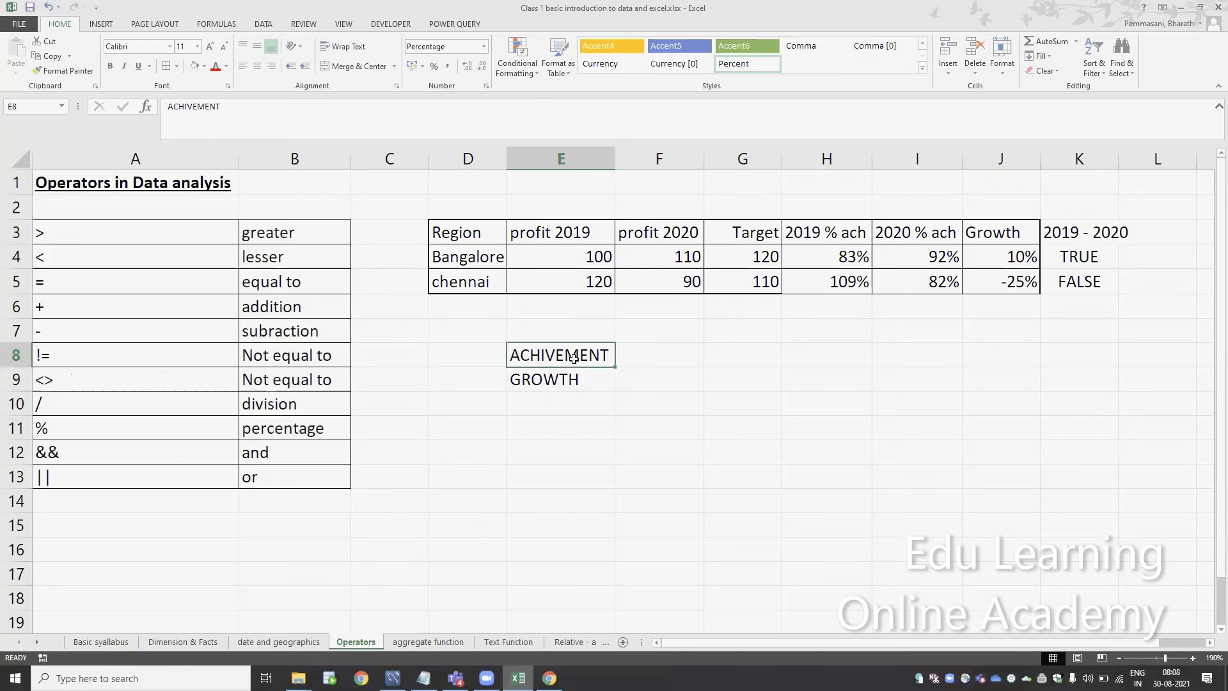
Review the cells beside the ACHIVEMENT and GROWTH entries and inspect Bangalore's 2019 % ach formula in H4
left_click(625, 359)
left_click(624, 384)
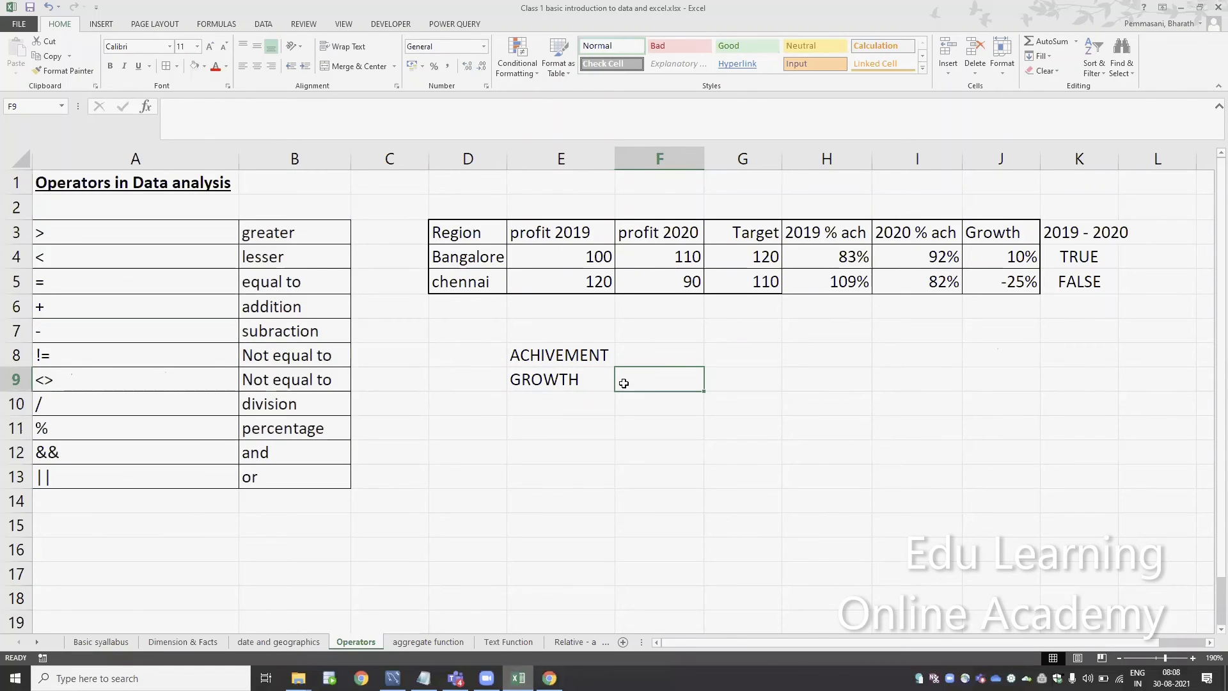
left_click(828, 259)
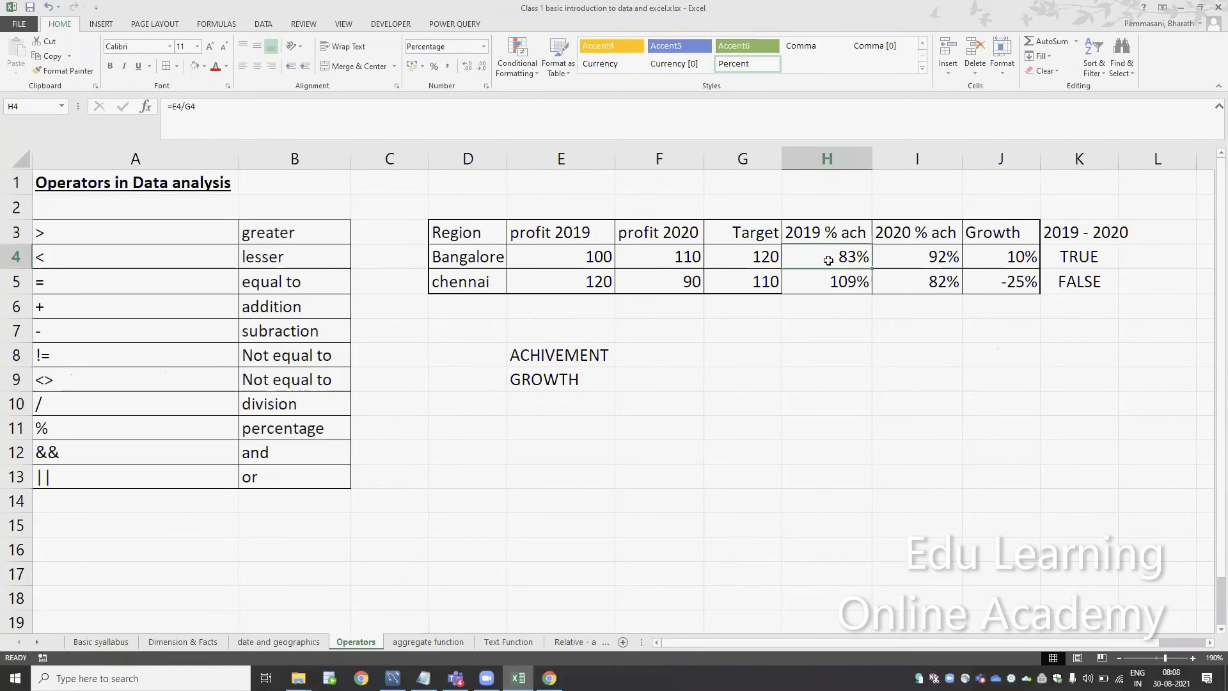
Look through the aggregate function and Text Function sheets, go back to date and geographics, and return to the aggregate function sheet
key("ctrl+Page_Down")
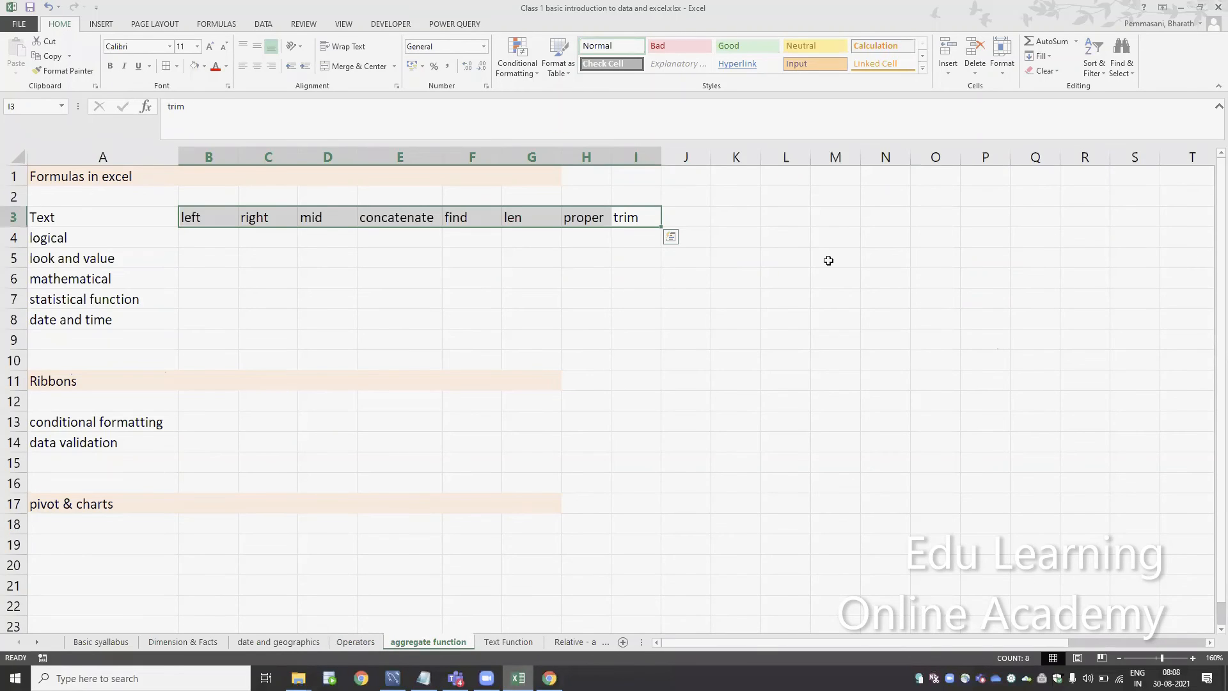
key("ctrl+Up")
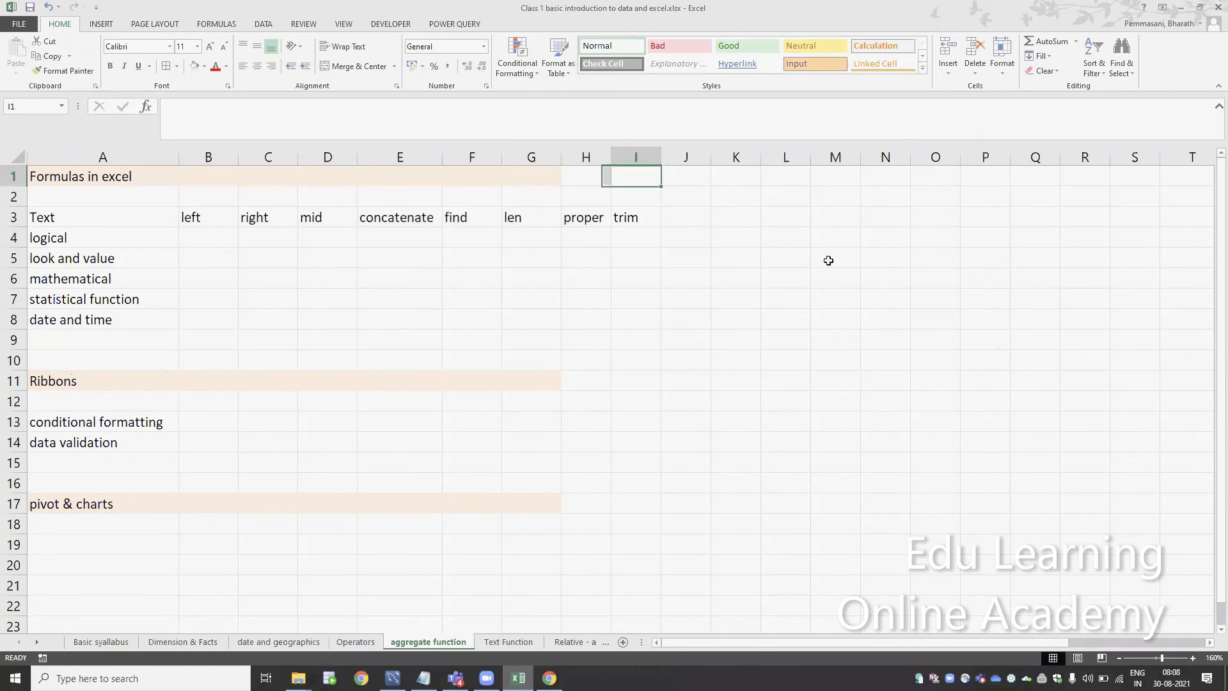
key("ctrl+Home")
key("ctrl+Page_Down")
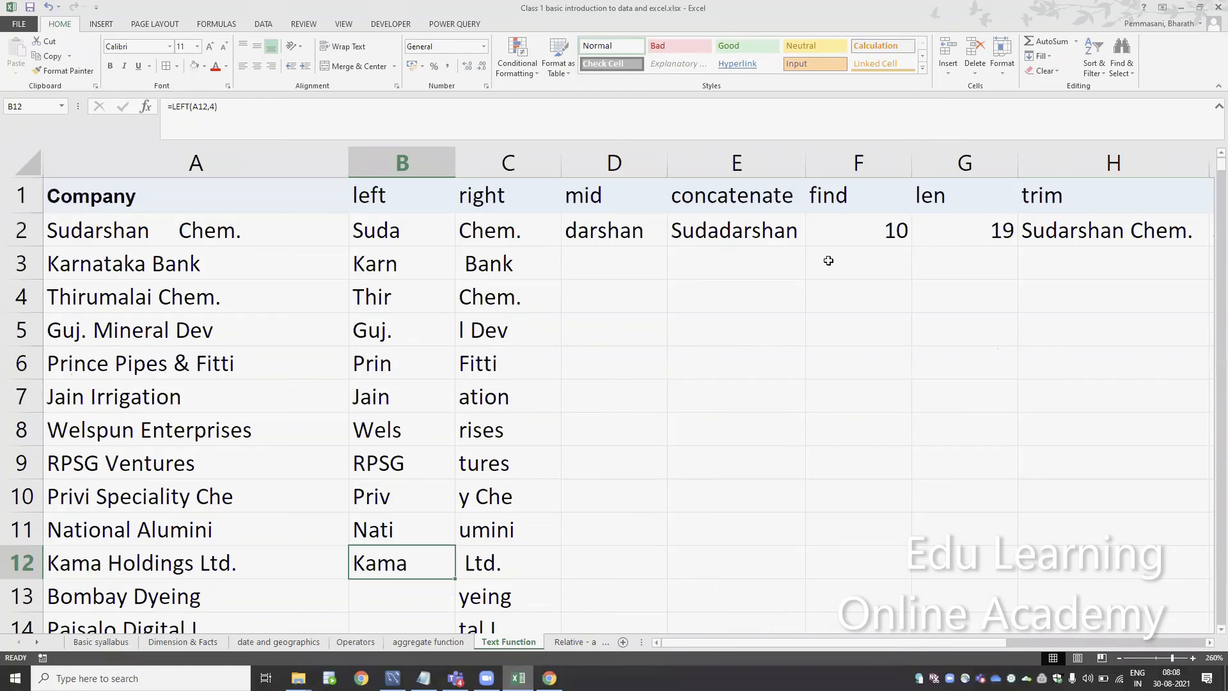
key("ctrl+Page_Up")
key("ctrl+Page_Up")
key("ctrl+Page_Up")
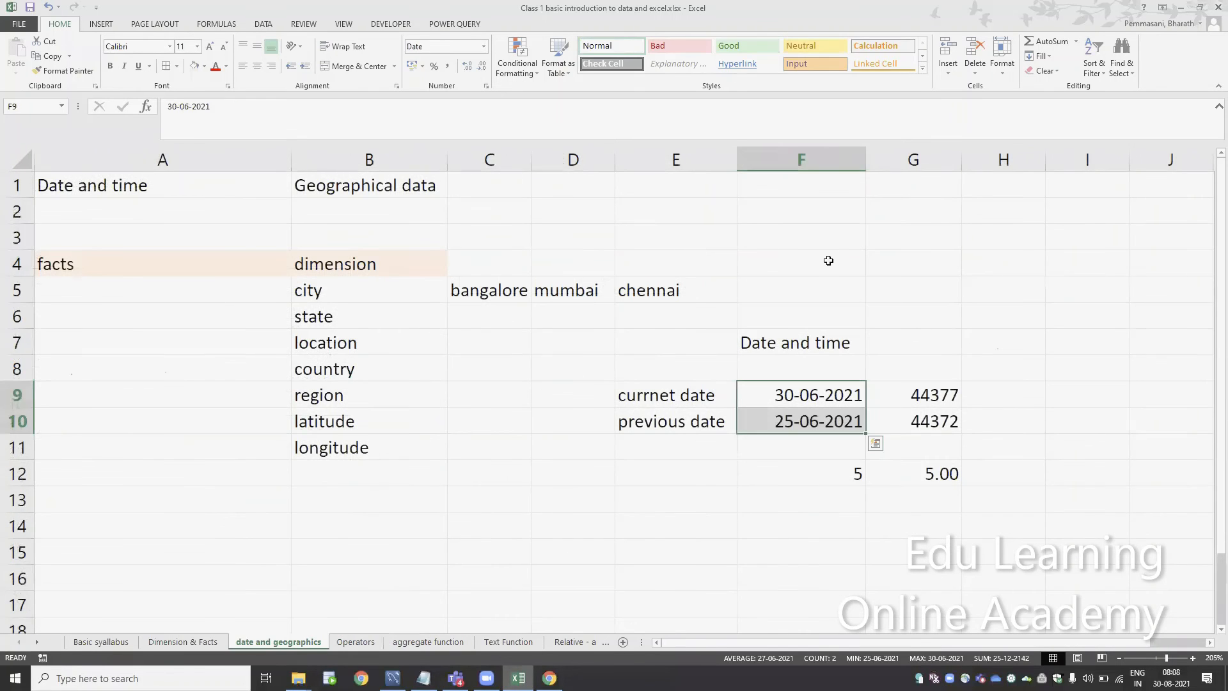
key("ctrl+Page_Down")
key("ctrl+Page_Down")
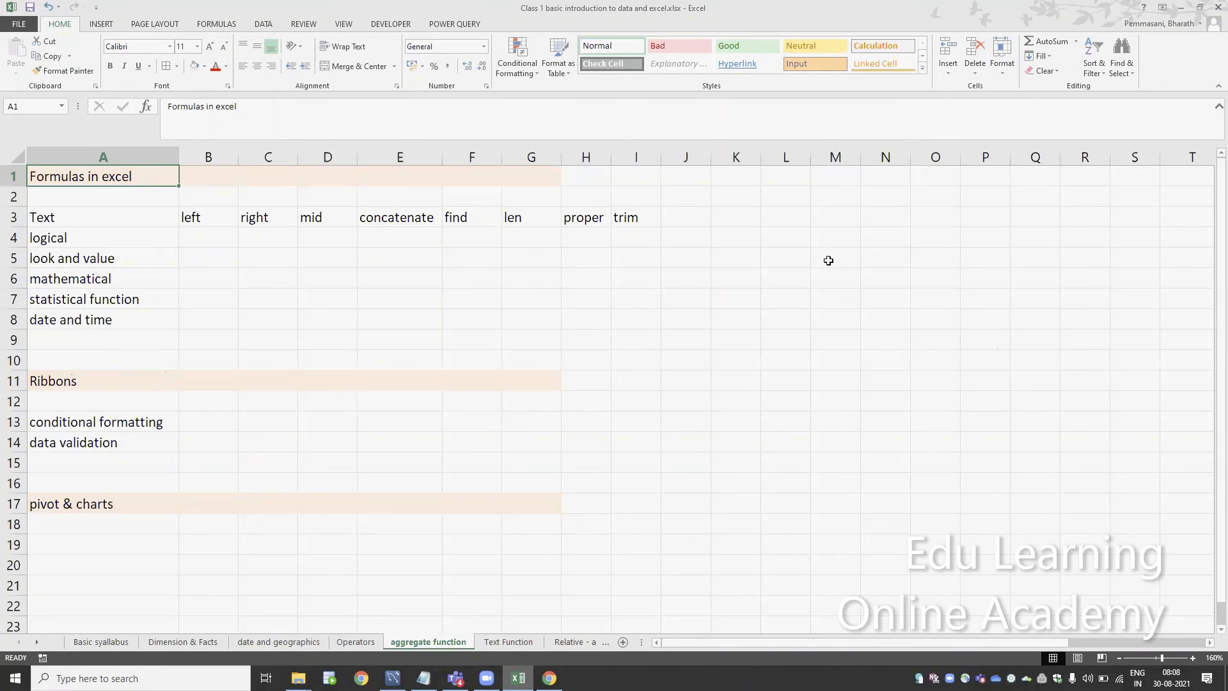
Review the data summarization section on the aggregate function sheet and highlight the function names in Y6:Y10
key("Right")
key("Right")
key("Right")
key("Right")
key("Right")
key("Right")
key("Right")
key("Right")
key("Right")
key("Right")
key("Right")
key("Right")
key("Right")
key("Right")
key("Right")
key("Right")
key("Right")
key("Right")
key("Right")
key("Right")
key("Right")
key("Right")
key("Right")
key("Right")
key("Right")
key("Right")
key("Right")
key("Right")
key("Right")
key("Right")
key("Right")
key("Right")
key("Right")
key("Right")
key("Right")
key("Right")
key("Right")
key("Right")
key("Right")
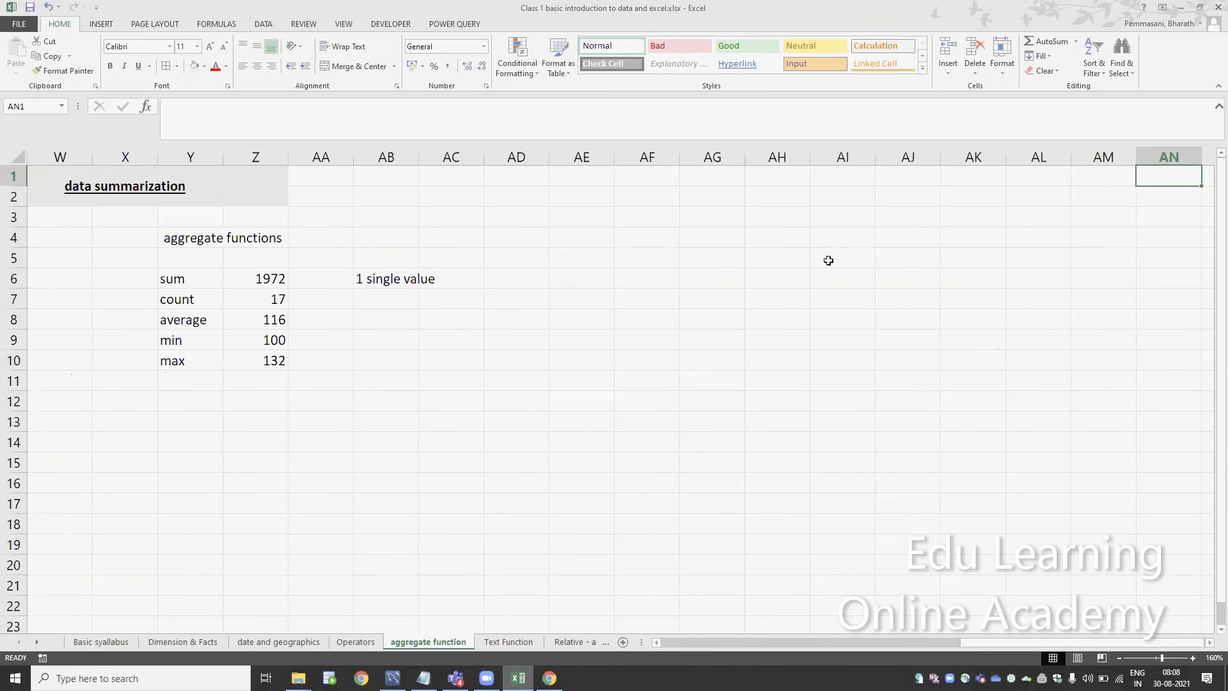
key("Left")
key("Left")
key("Left")
key("Left")
key("Left")
key("Left")
key("Left")
key("Left")
key("Left")
key("Left")
key("Left")
key("Left")
key("Left")
key("Left")
key("Left")
key("Left")
key("Left")
key("Left")
key("Left")
key("Left")
key("Left")
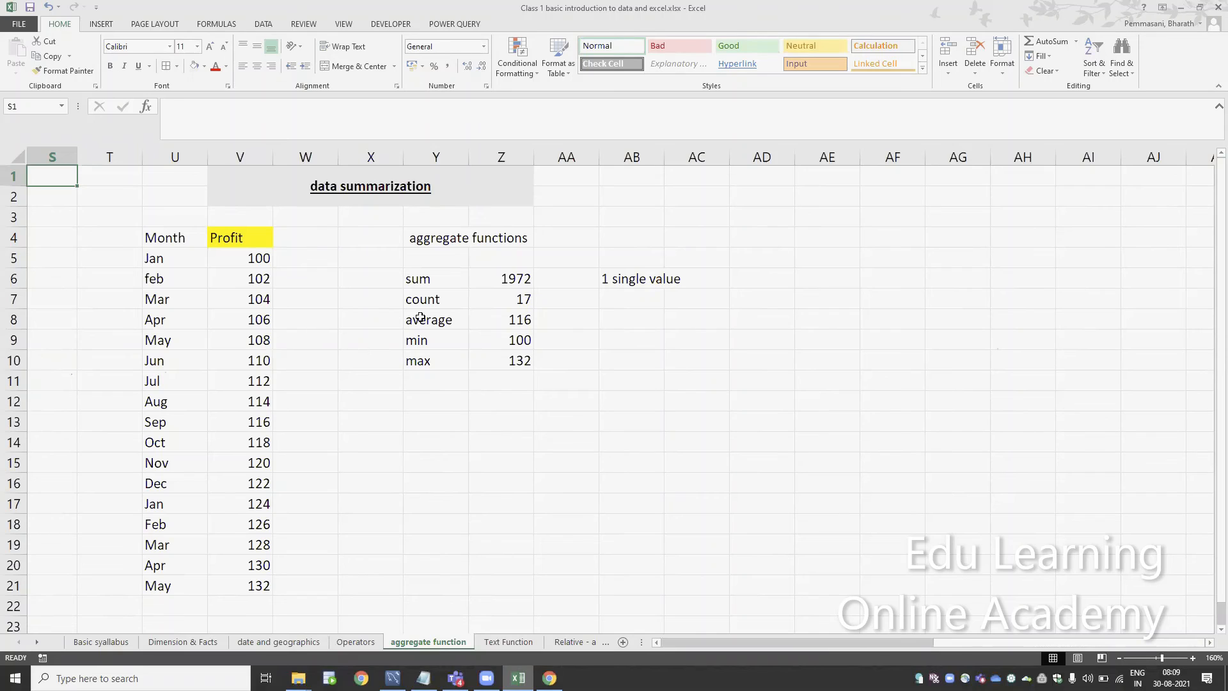
left_click_drag(424, 281, 430, 368)
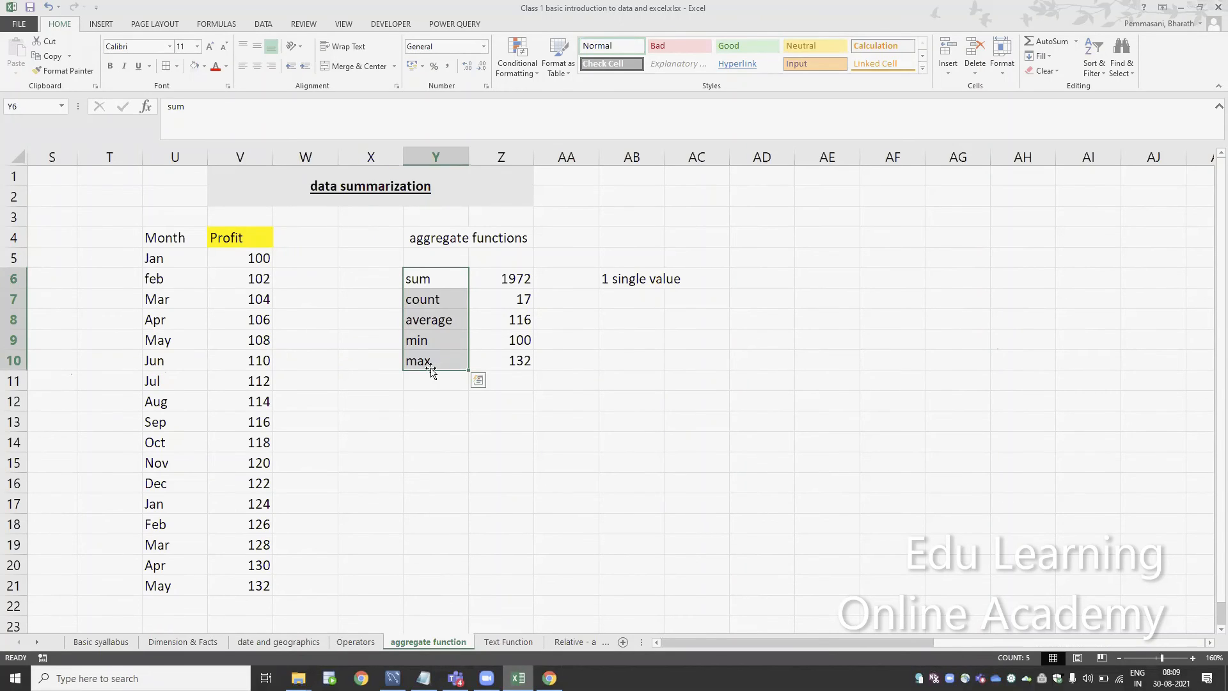
Open the Text Function sheet and review the function headers in row 1 from left through proper
key("ctrl+Page_Down")
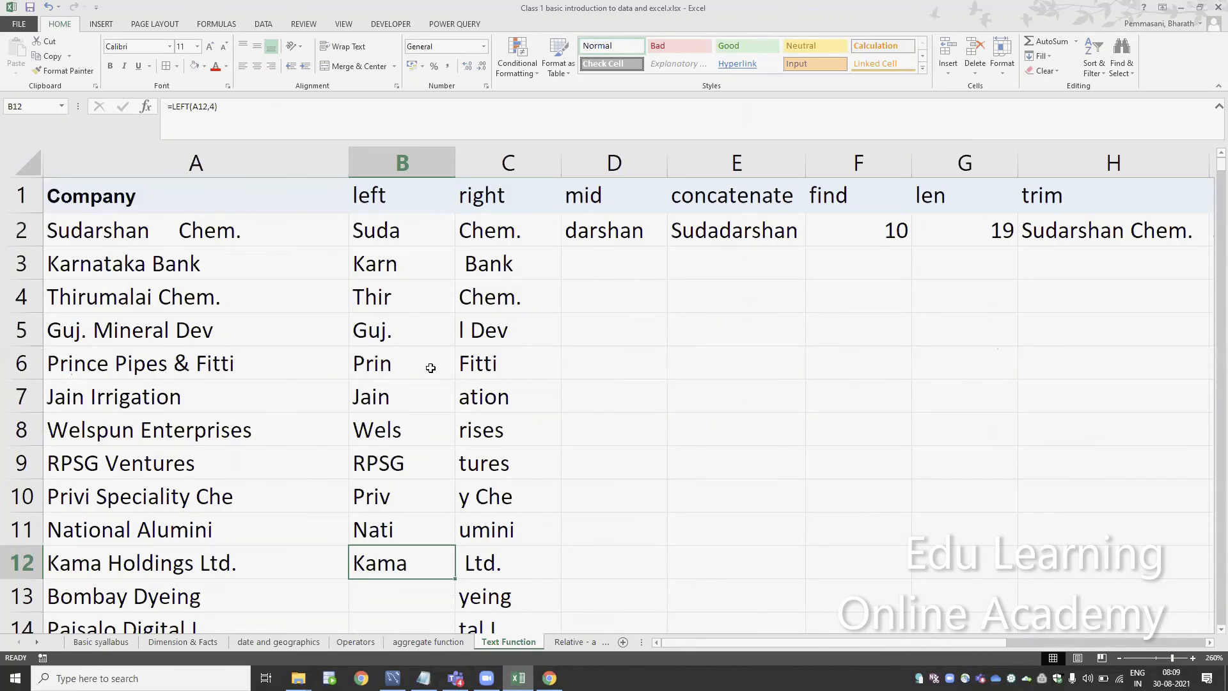
left_click(390, 203)
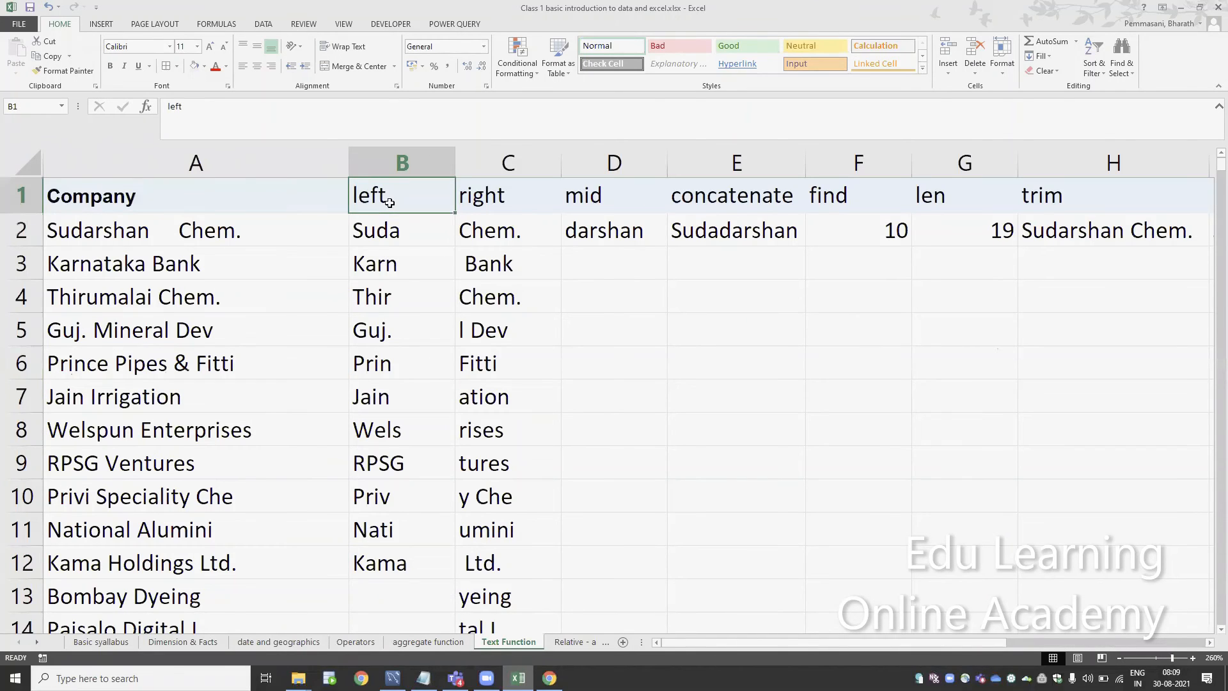
key("Right")
key("Right")
key("Left")
key("Left")
key("Right")
key("Right")
key("Right")
key("Right")
key("Right")
key("Right")
key("Right")
key("Right")
key("Right")
key("Right")
key("Left")
key("Left")
key("Left")
key("Left")
key("Left")
key("Left")
key("Left")
key("Left")
key("Left")
key("Left")
key("Left")
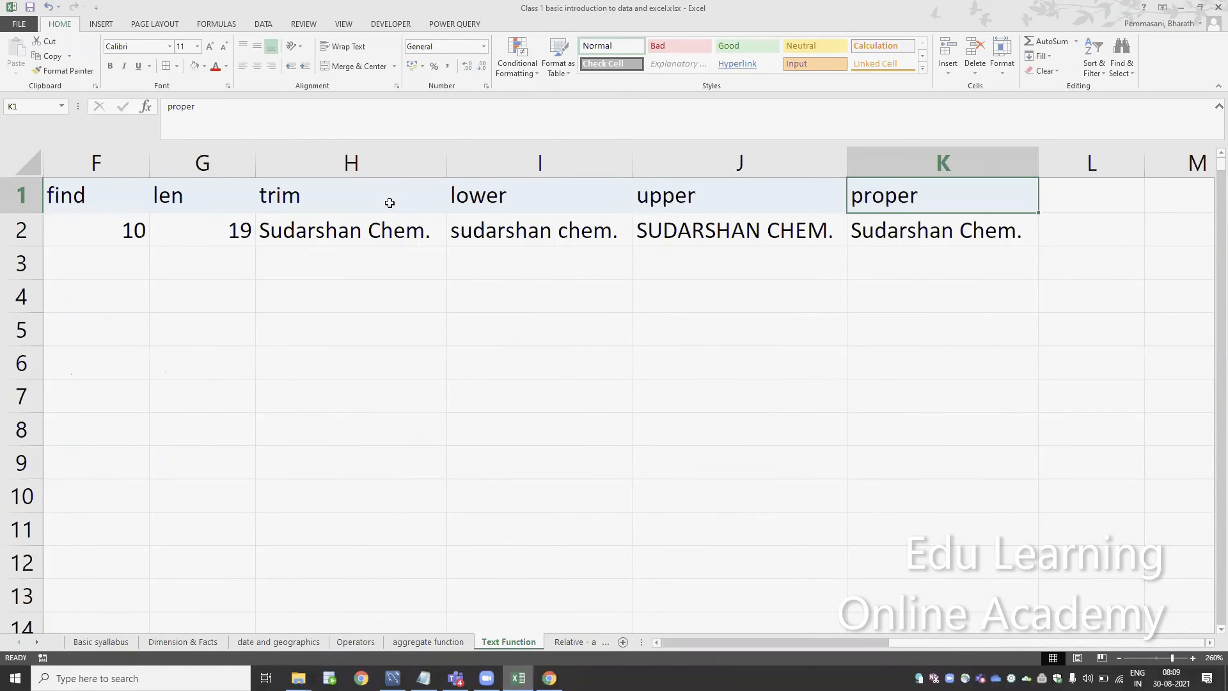
Review the text function examples in row 2, going back across to the company name in A2
key("Down")
key("Right")
key("Right")
key("Right")
key("Right")
key("Right")
key("Right")
key("Right")
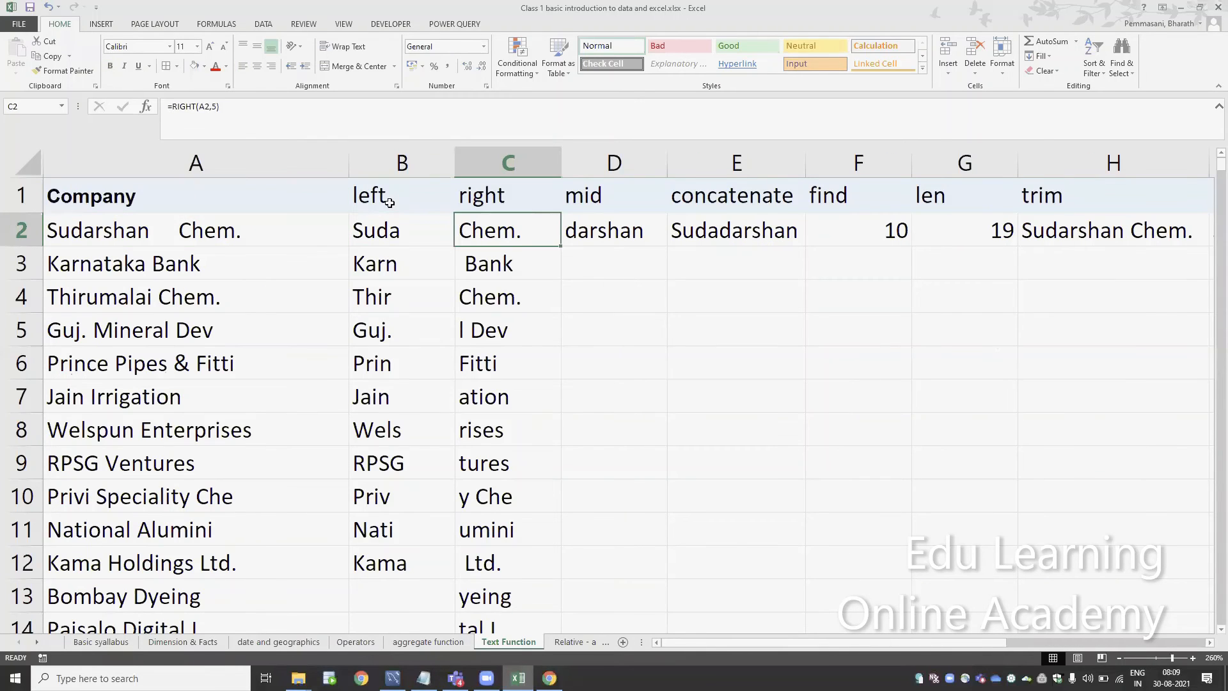
key("Right")
key("Right")
key("Left")
key("Left")
key("Left")
key("Left")
key("Left")
key("Left")
key("Left")
key("Left")
key("Left")
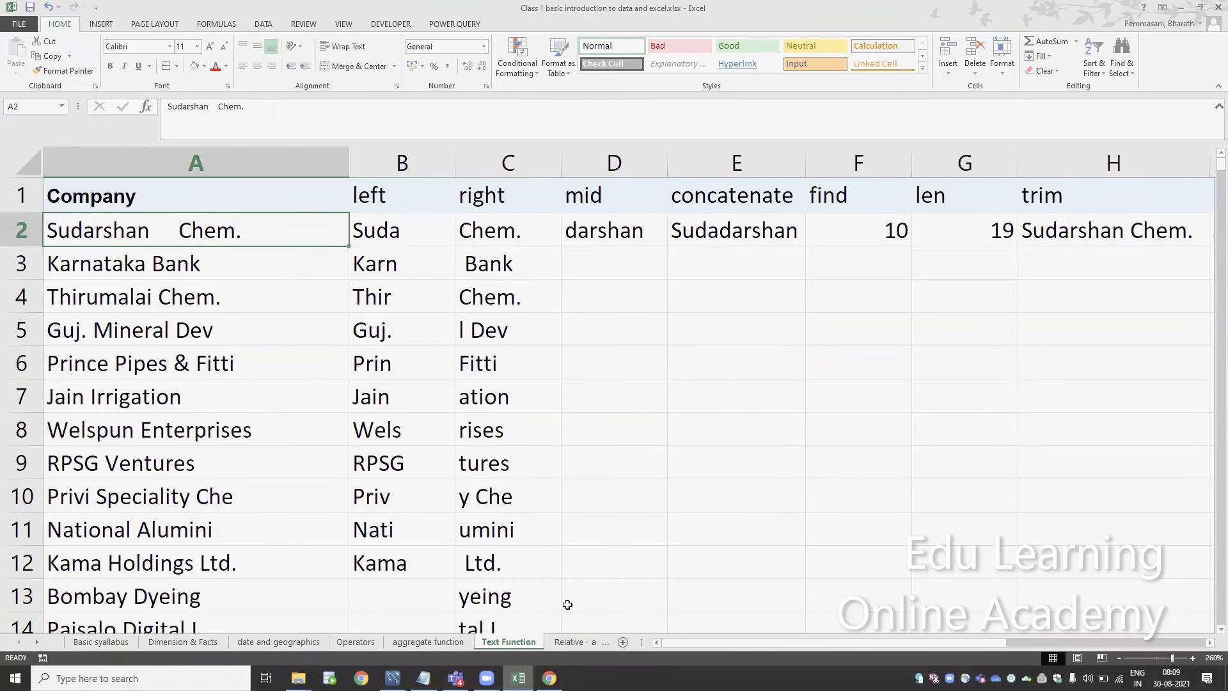
Open the Relative - absolute - mixed sheet and inspect the relative reference formulas in H3 and I3
left_click(558, 641)
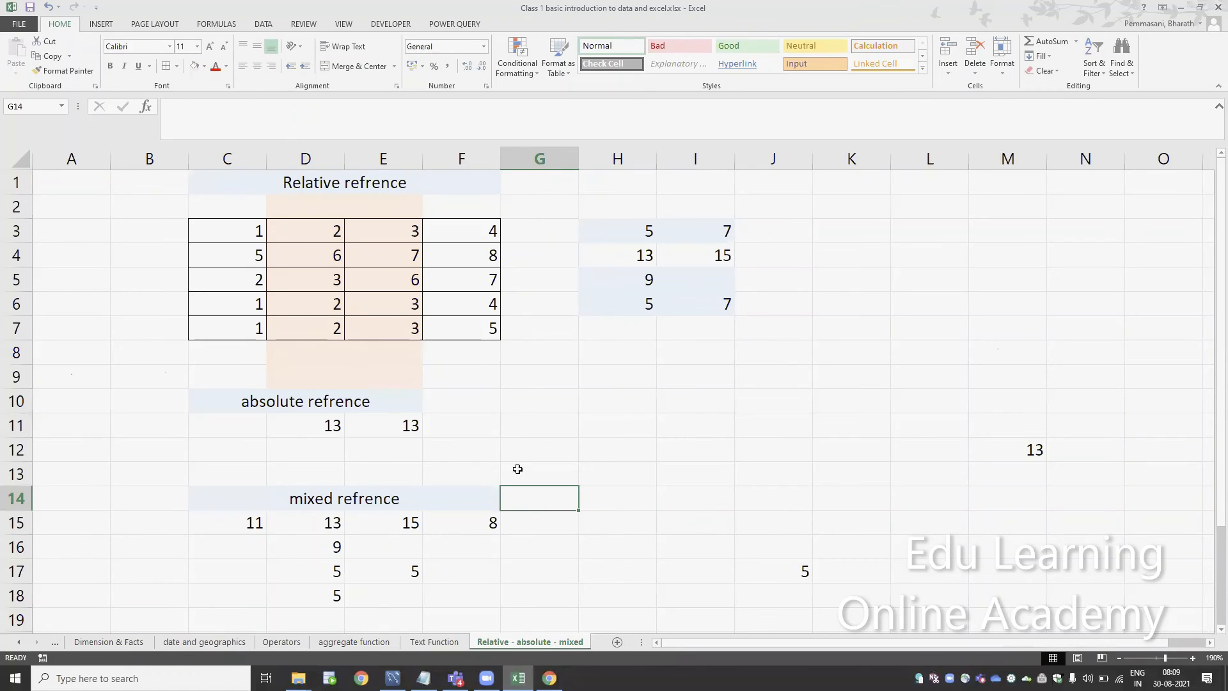
double_click(641, 236)
key("Tab")
key("F2")
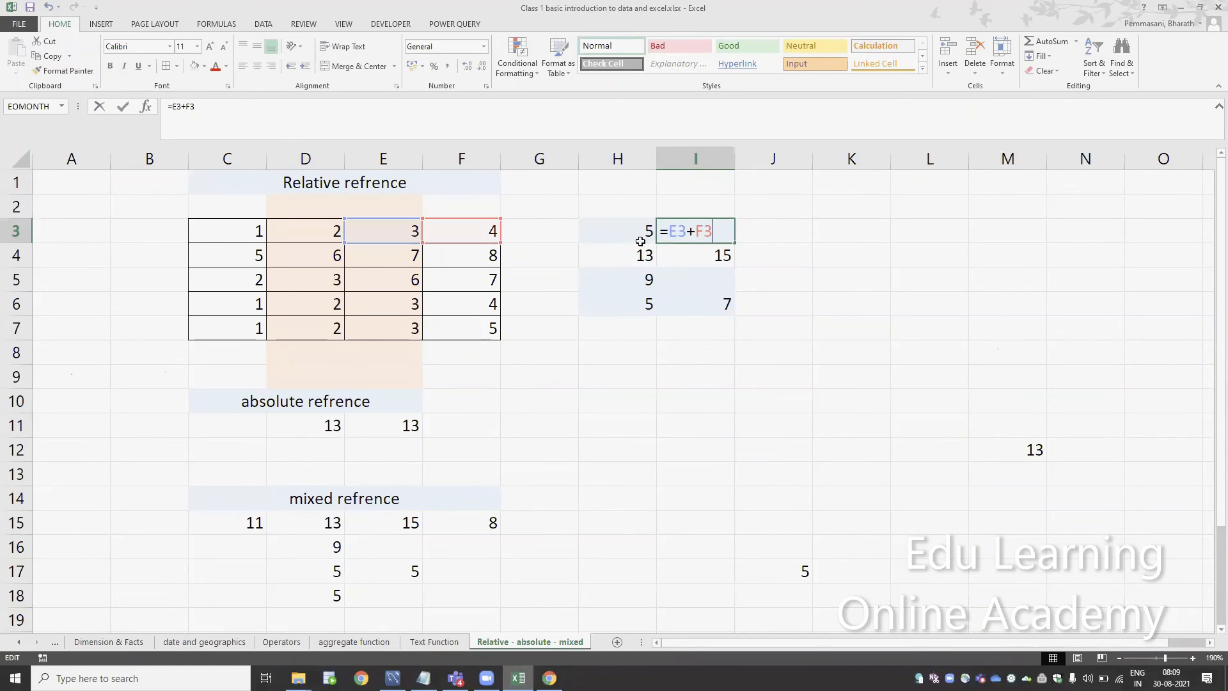
key("Escape")
key("Left")
key("Right")
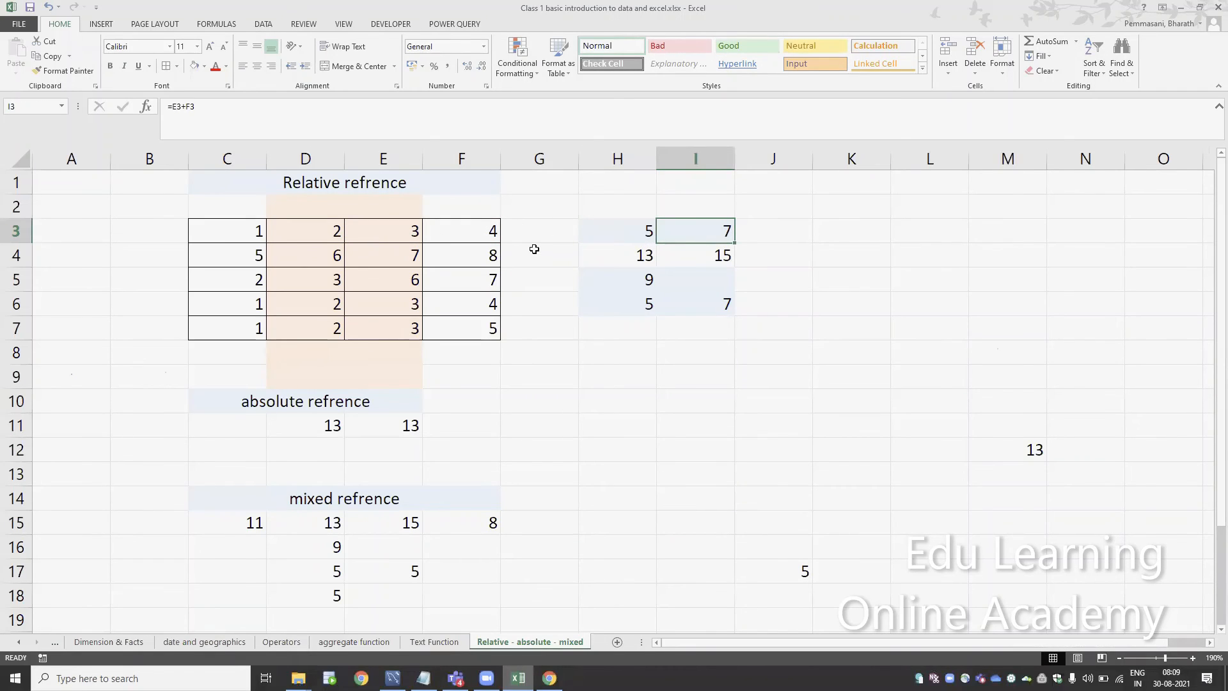
key("F2")
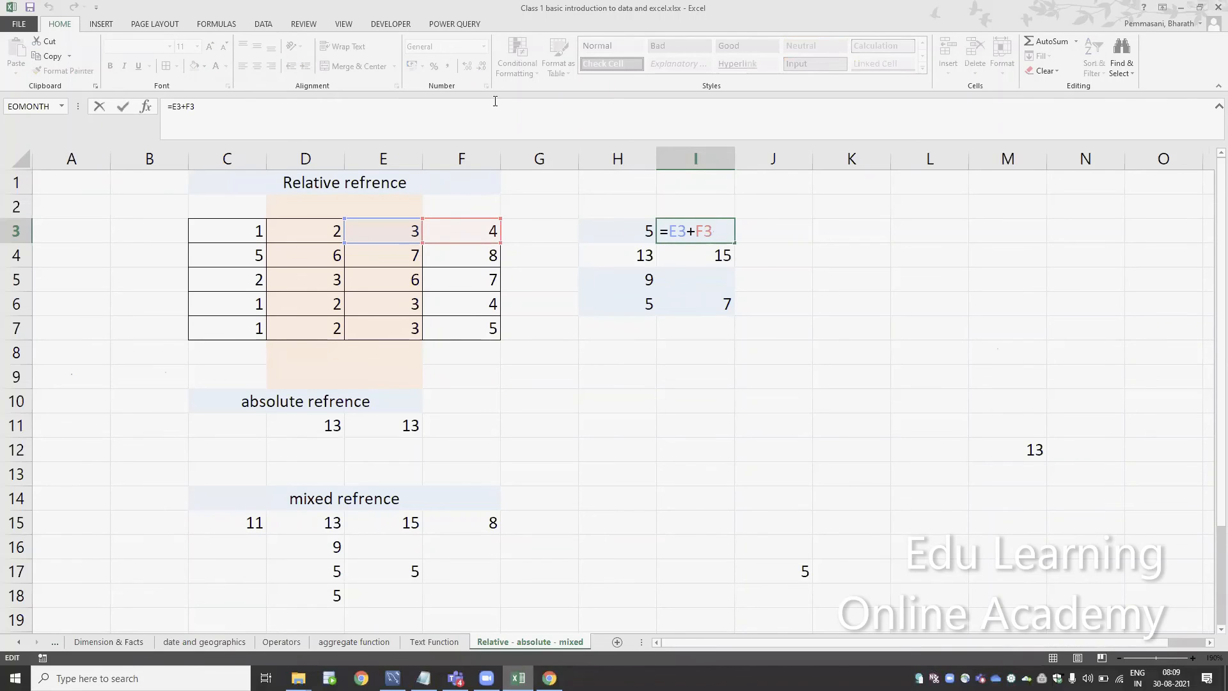
left_click(1054, 594)
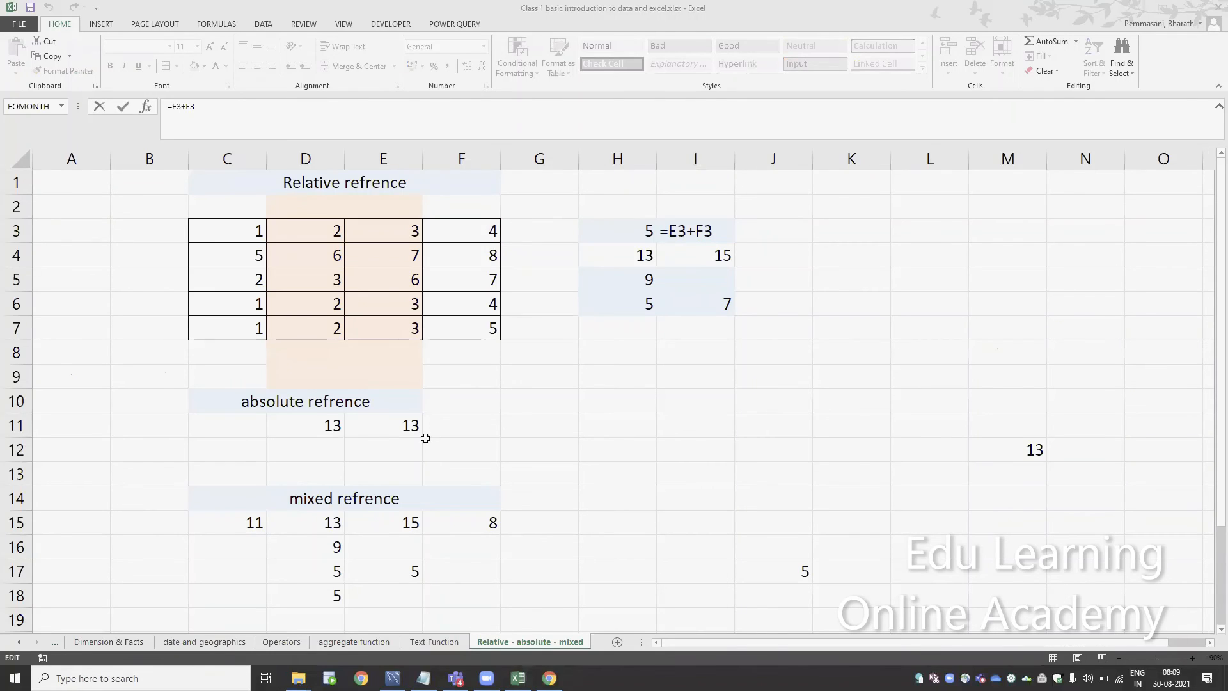
Inspect the absolute reference formula in D11 and leave it without editing
left_click(335, 425)
key("F2")
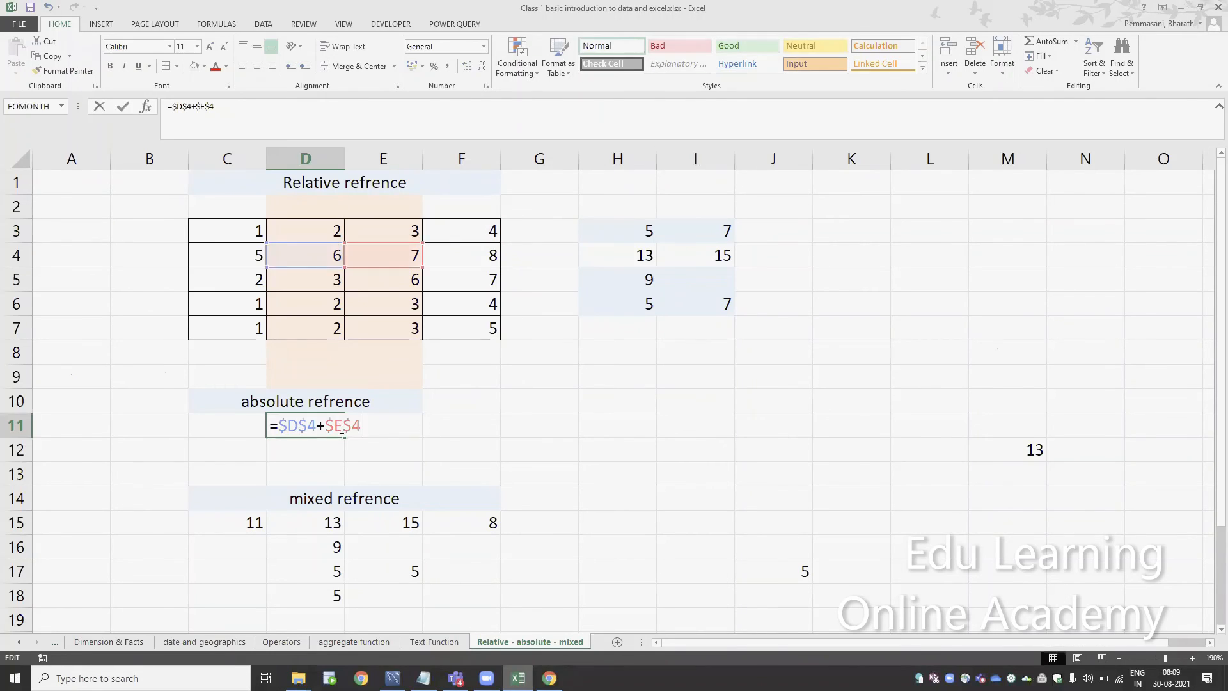
key("Escape")
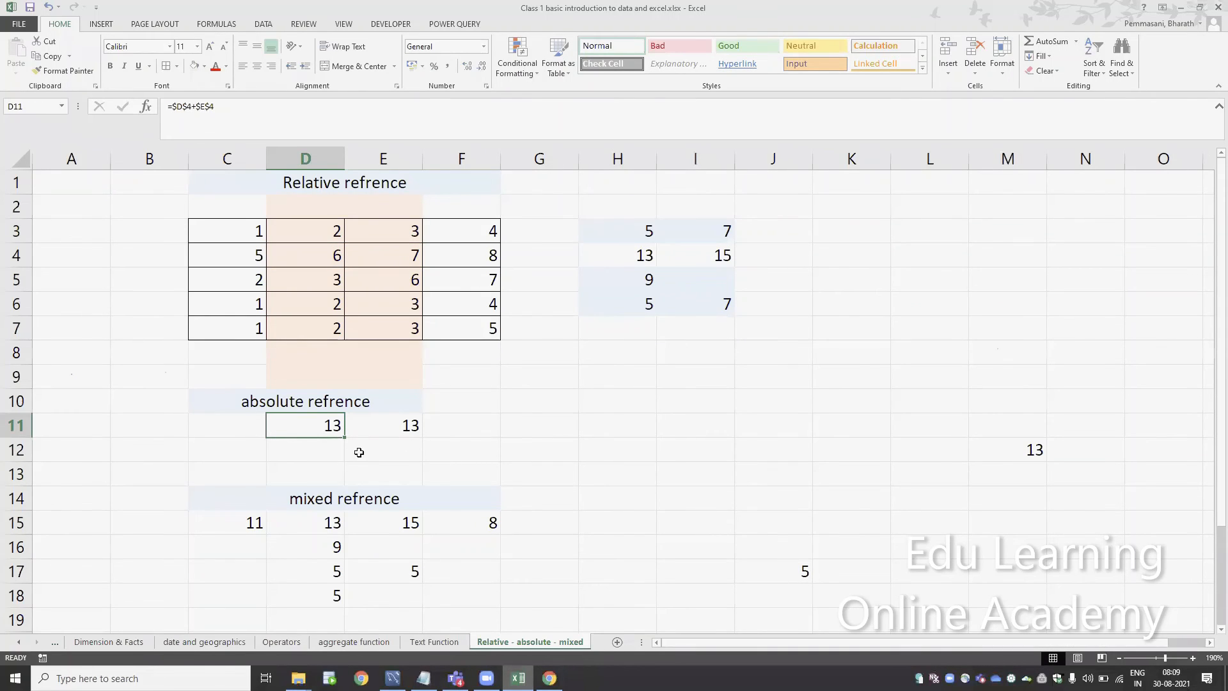
Inspect the mixed reference formula in D15 and highlight row 4, whose row number it locks
double_click(325, 516)
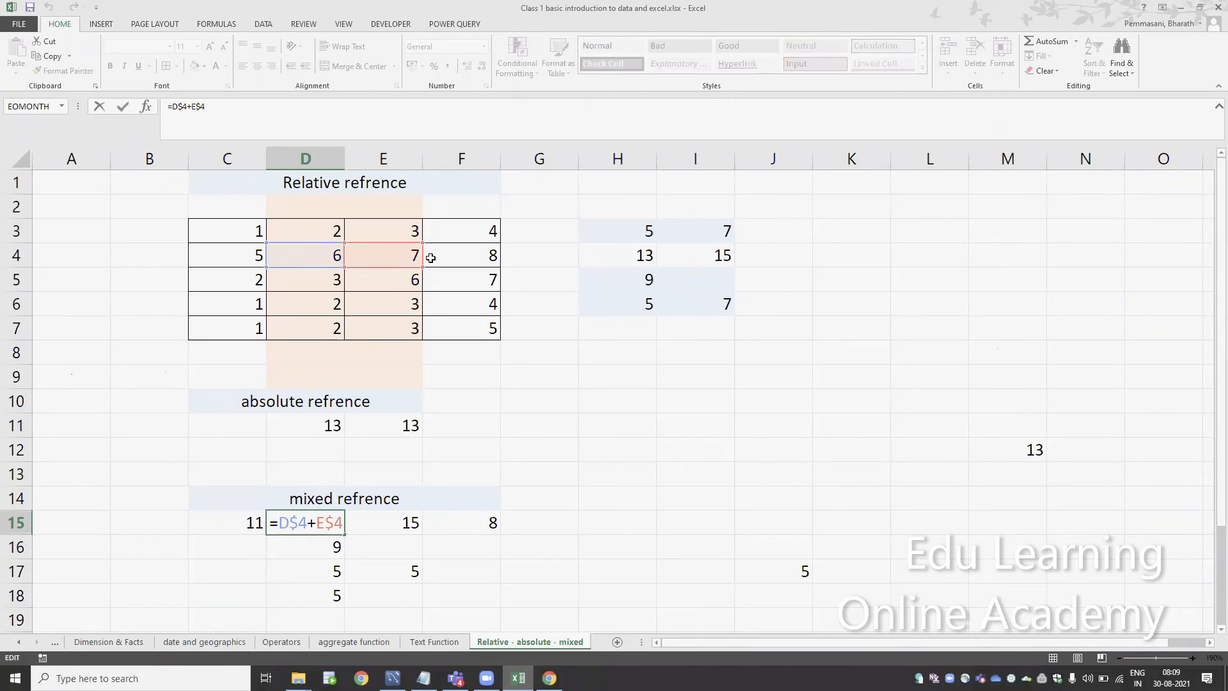
key("Escape")
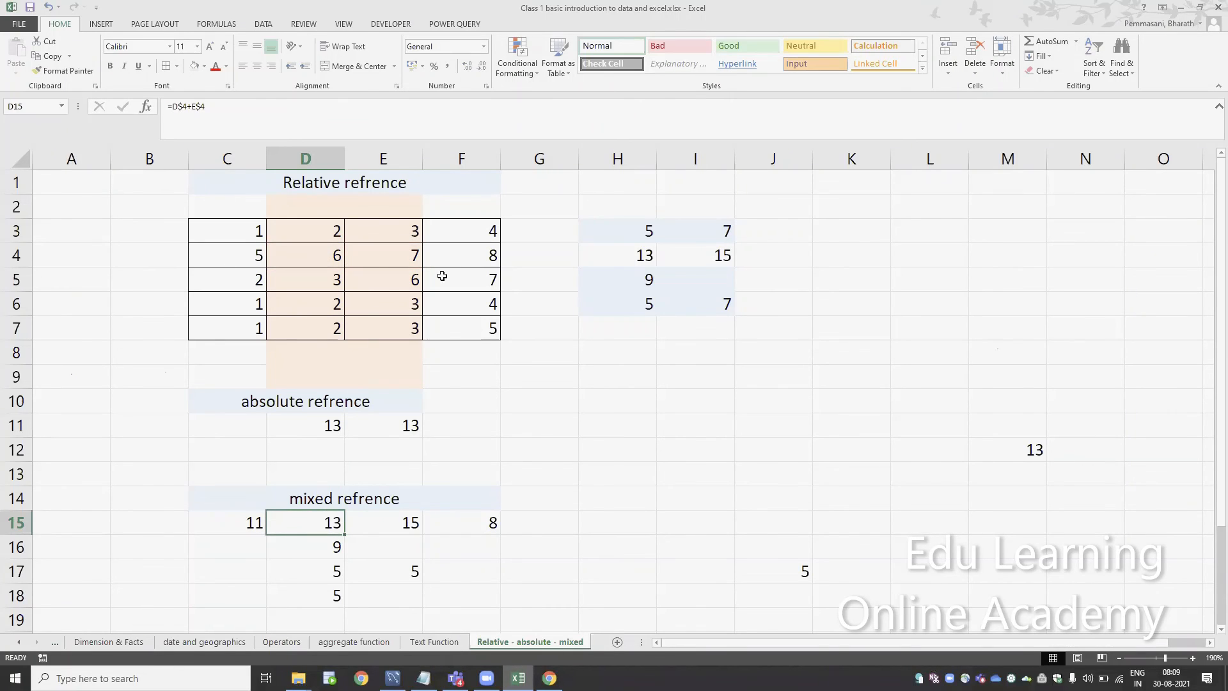
key("F2")
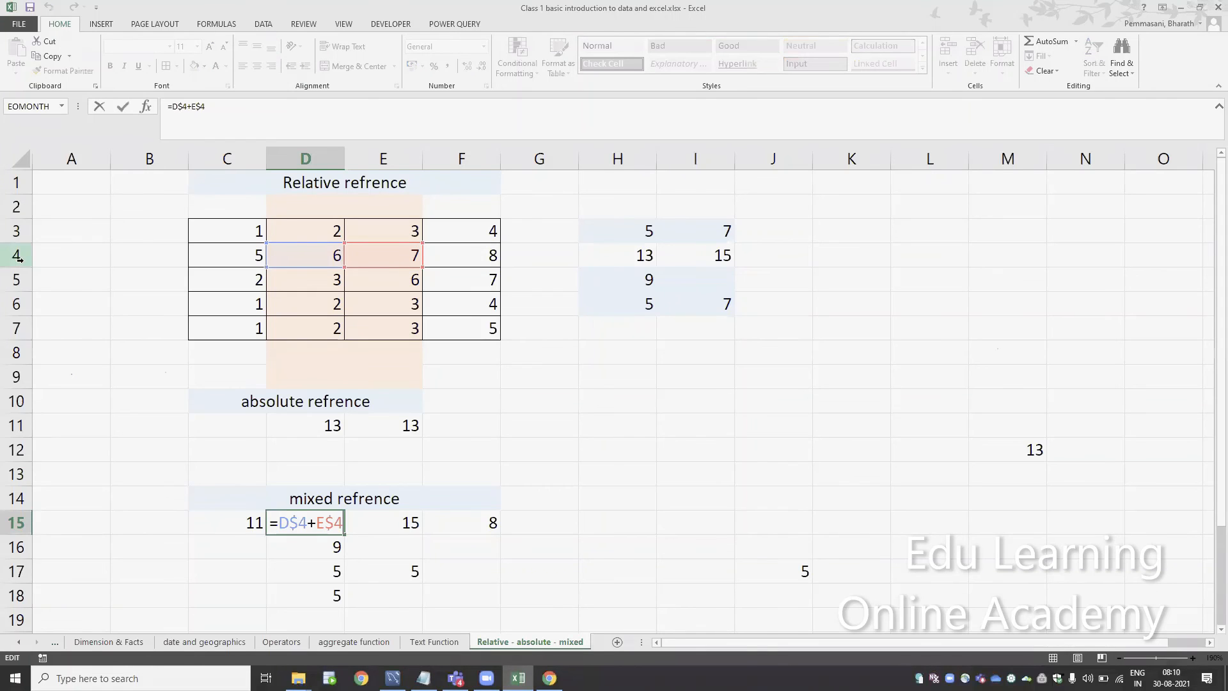
left_click(17, 256)
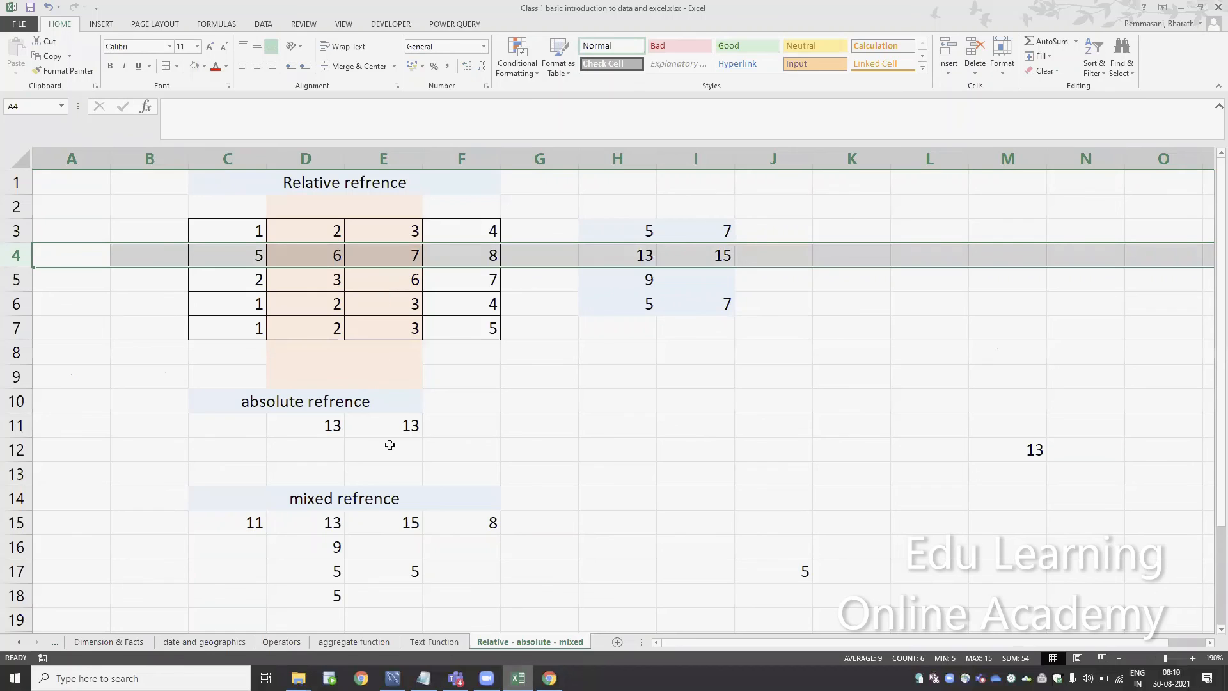
double_click(339, 527)
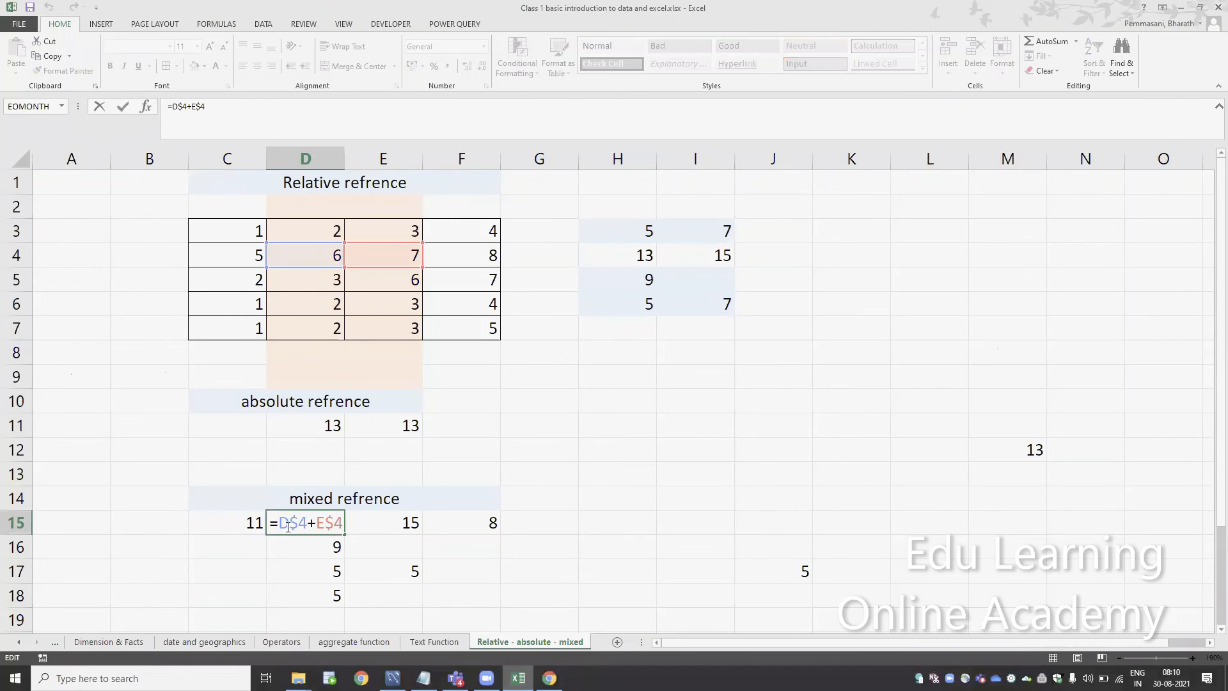
key("Escape")
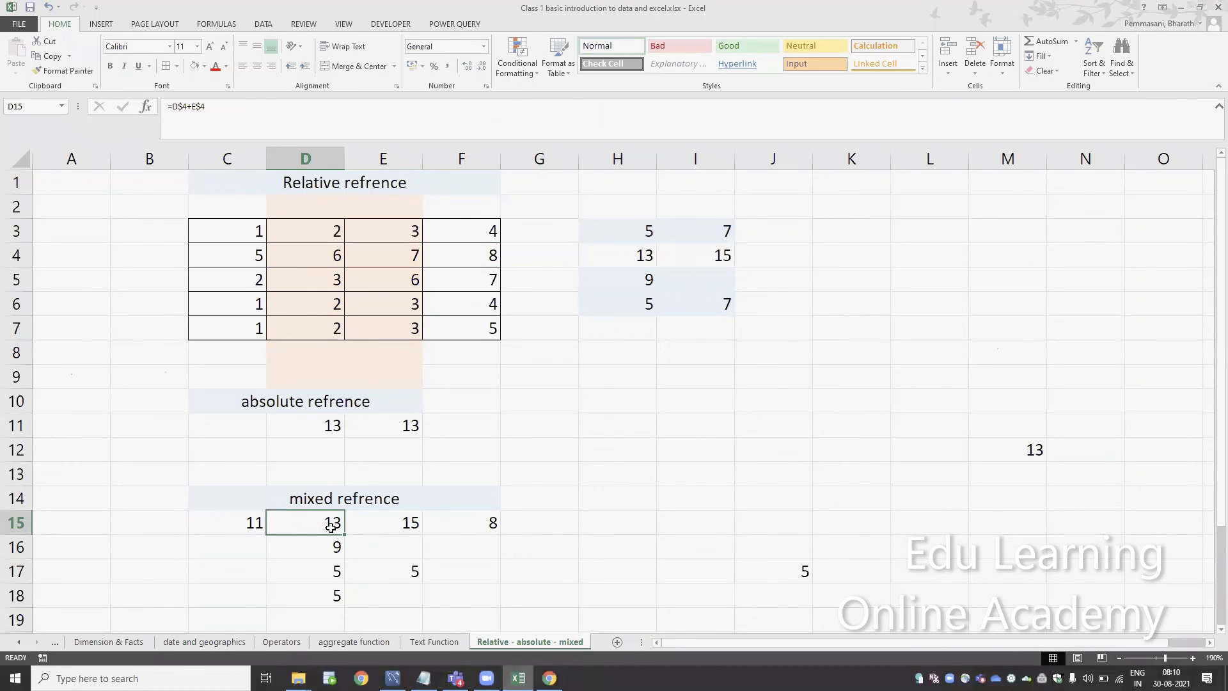
Inspect the column-locked mixed reference formulas in E17 and D17, and return to the start of row 17
double_click(397, 570)
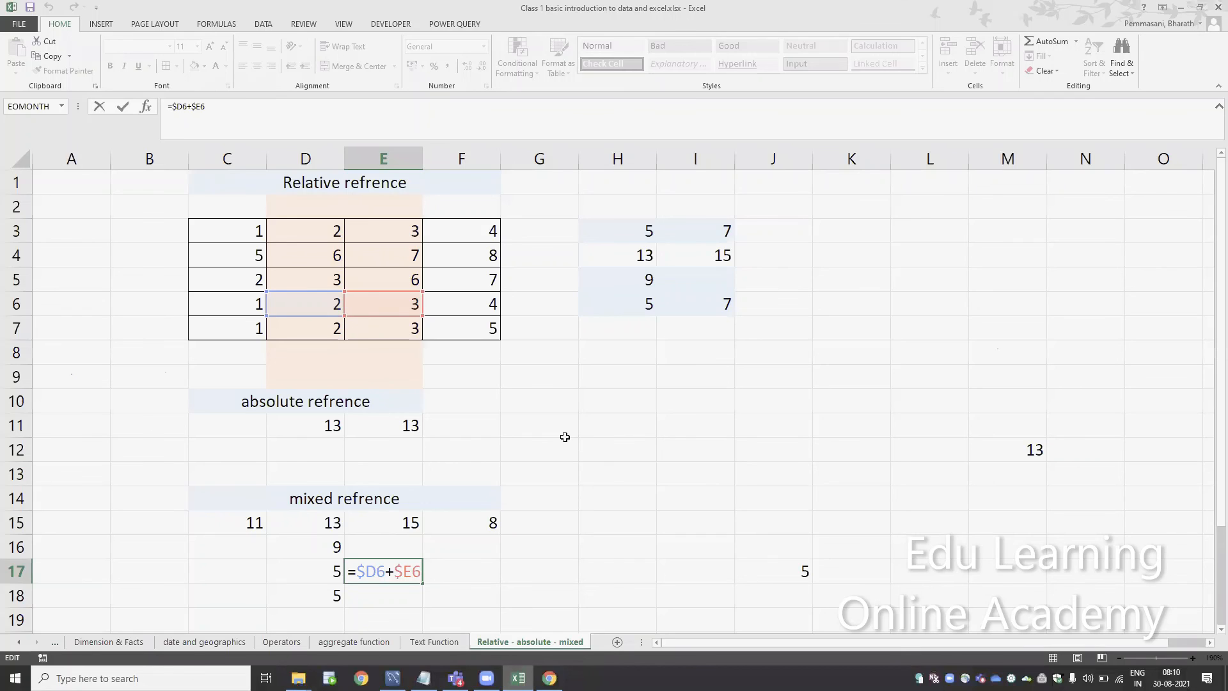
key("ctrl+Return")
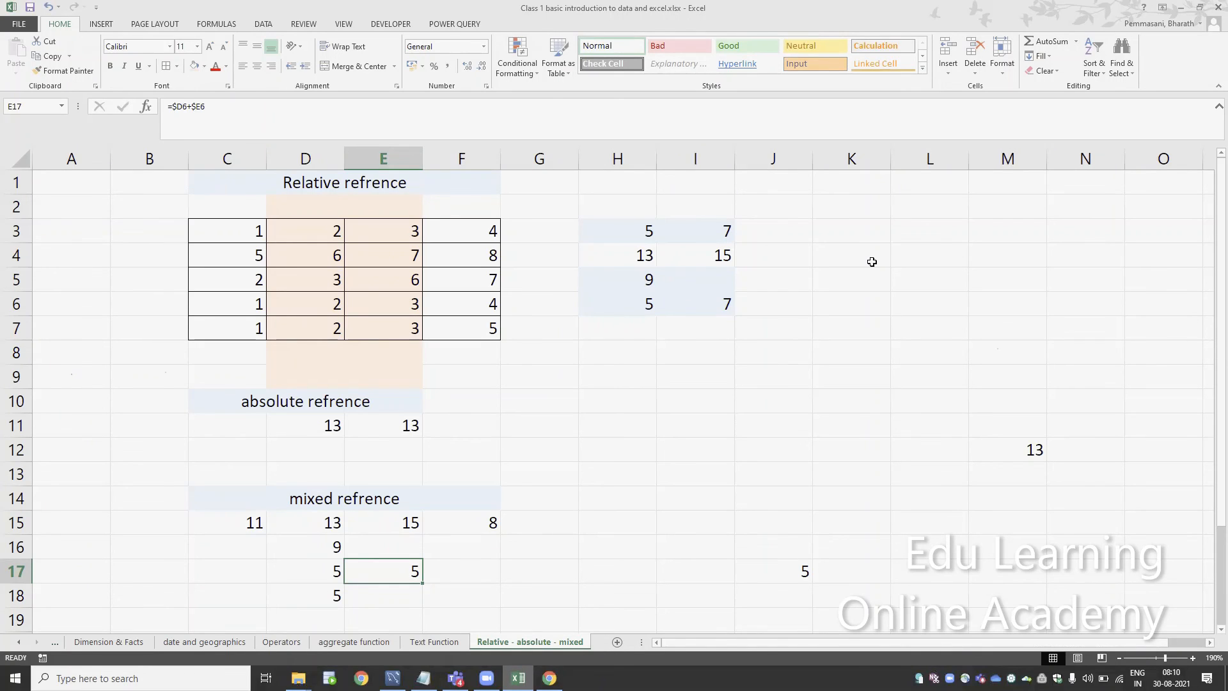
key("Left")
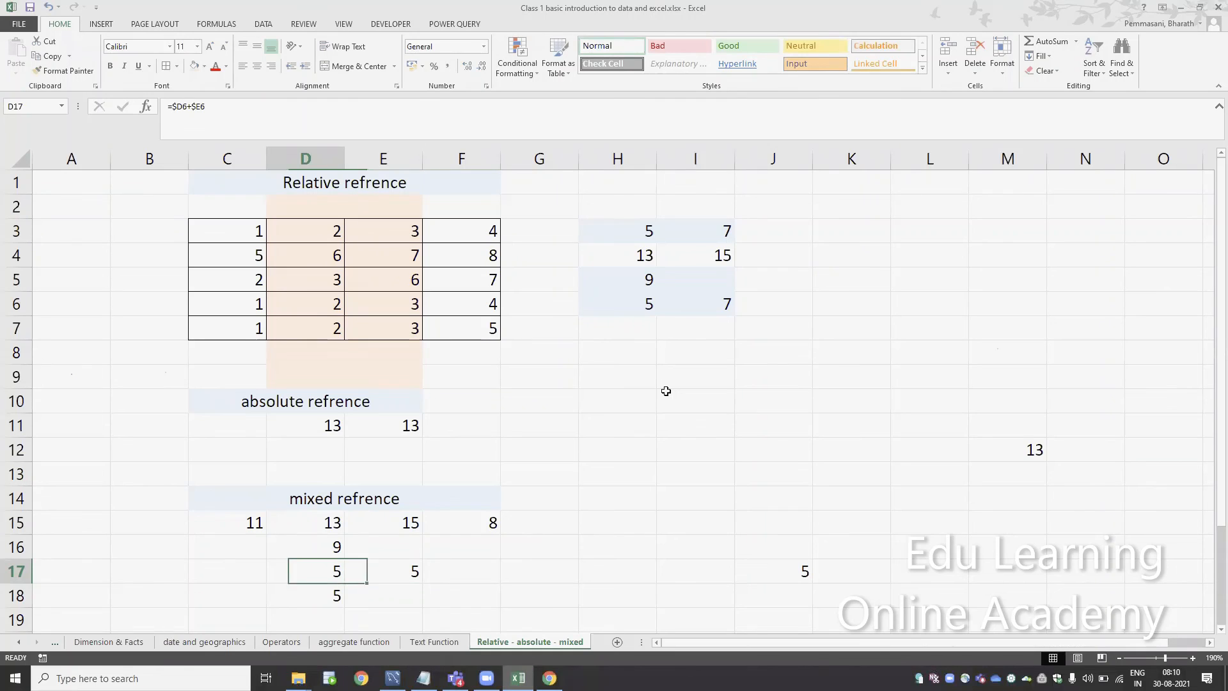
key("Home")
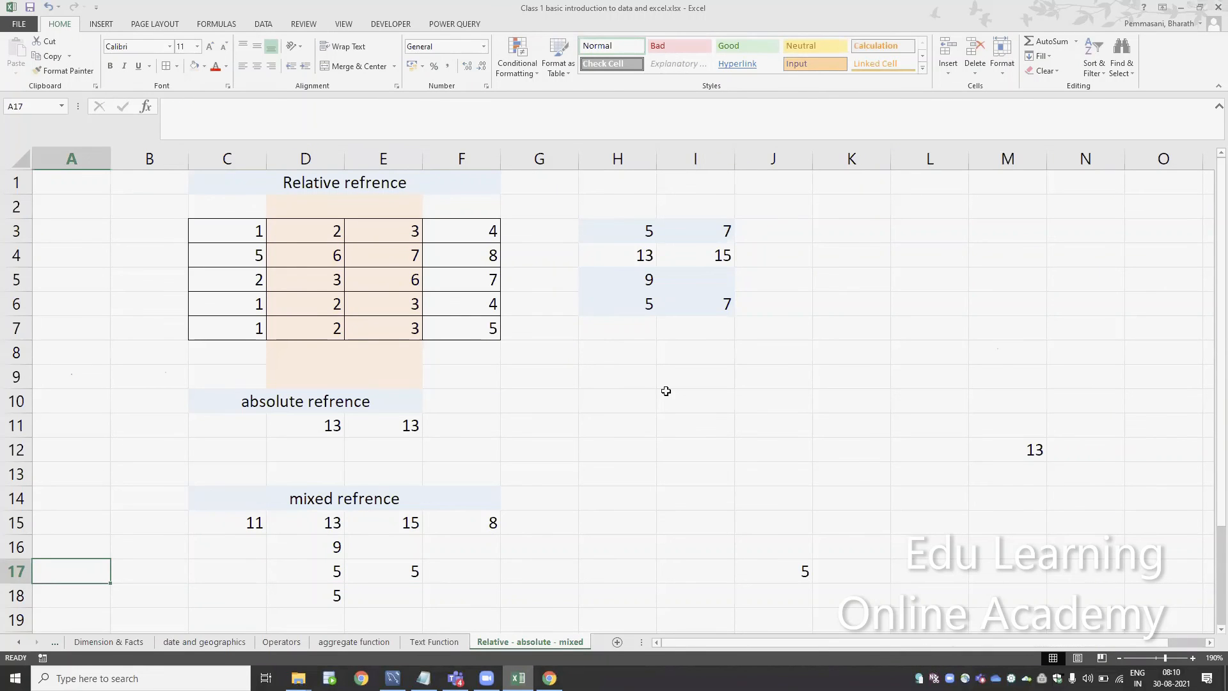
Go back to the Basic syallabus sheet, and open the aggregate function sheet at its formula category list in column A
key("ctrl+Page_Up")
key("ctrl+Page_Up")
key("ctrl+Page_Up")
key("ctrl+Page_Up")
key("ctrl+Page_Up")
key("ctrl+Page_Up")
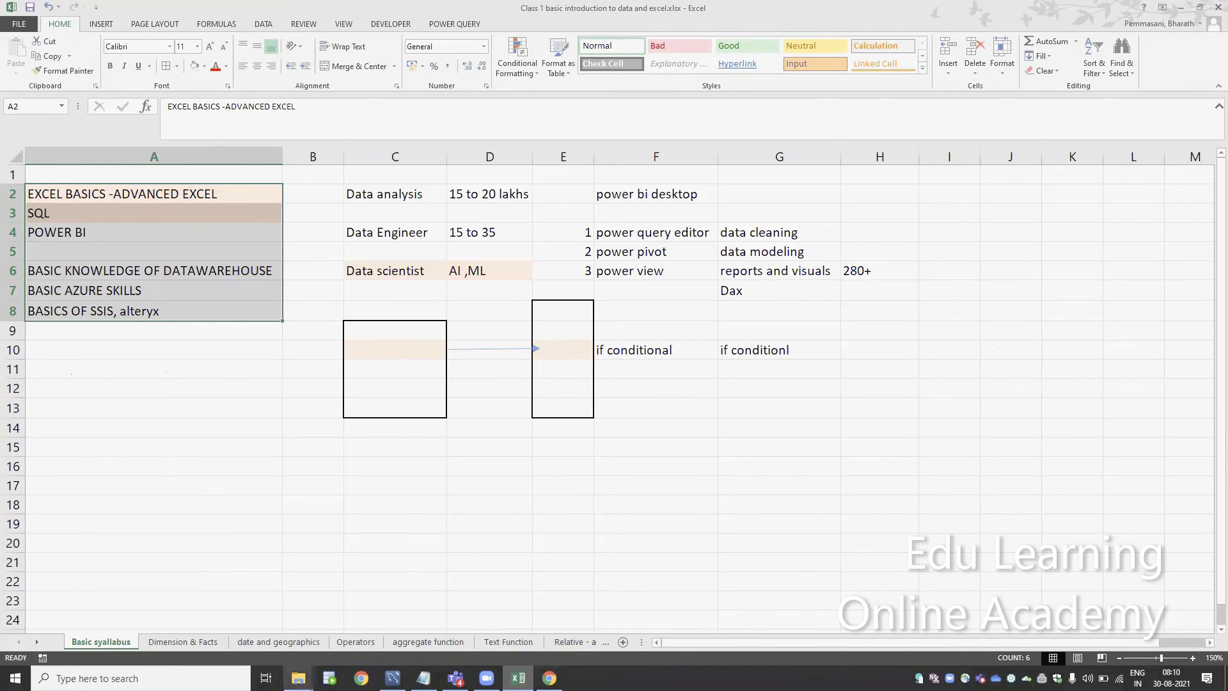
left_click(413, 641)
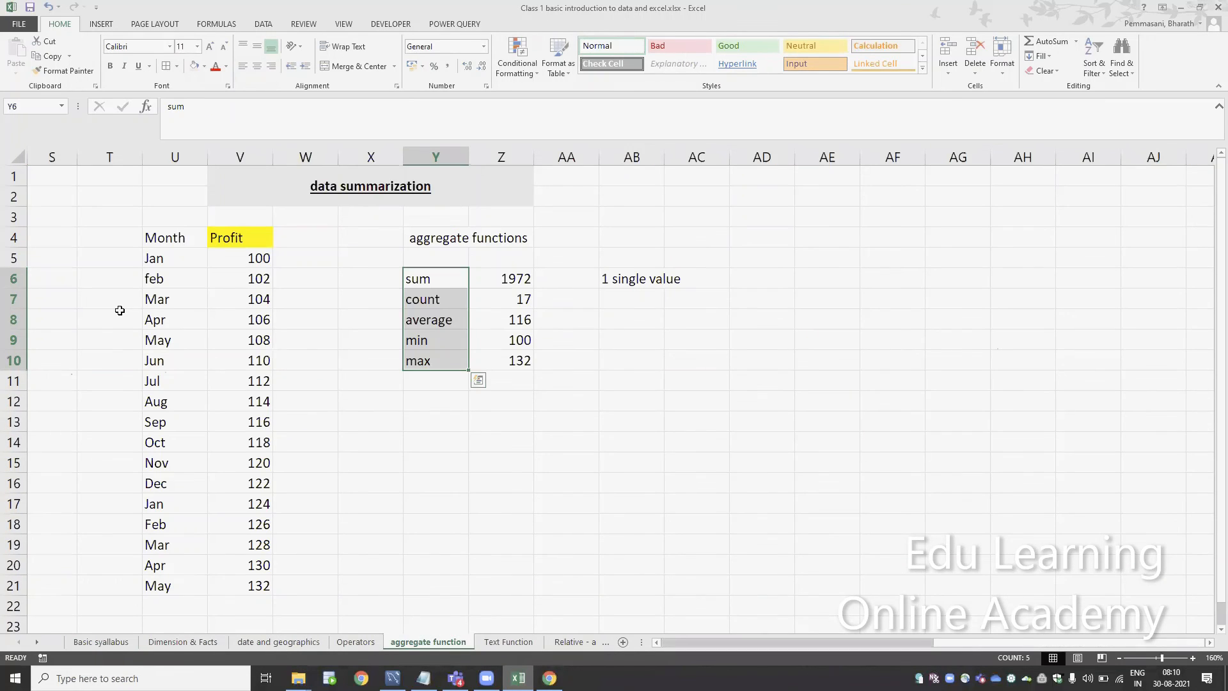
key("Left")
key("Left")
key("Left")
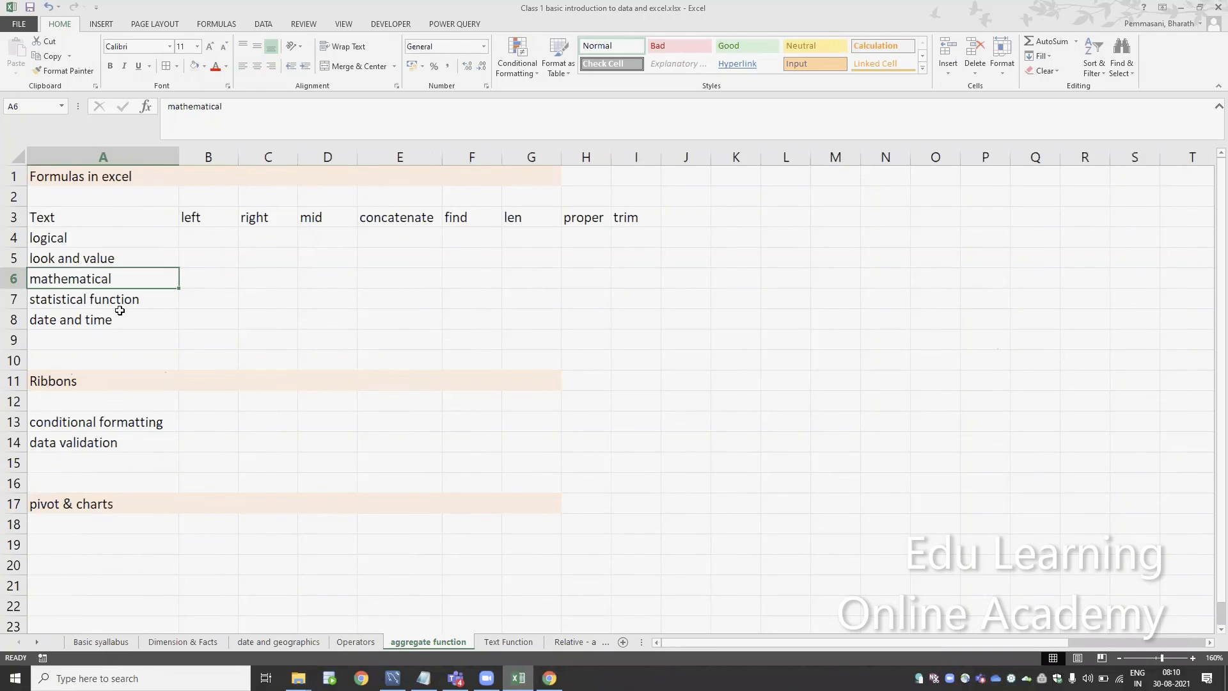
Review the text function names in row 3 of the aggregate function sheet, beside the Text category
key("Up")
key("Up")
key("Up")
key("Right")
key("Right")
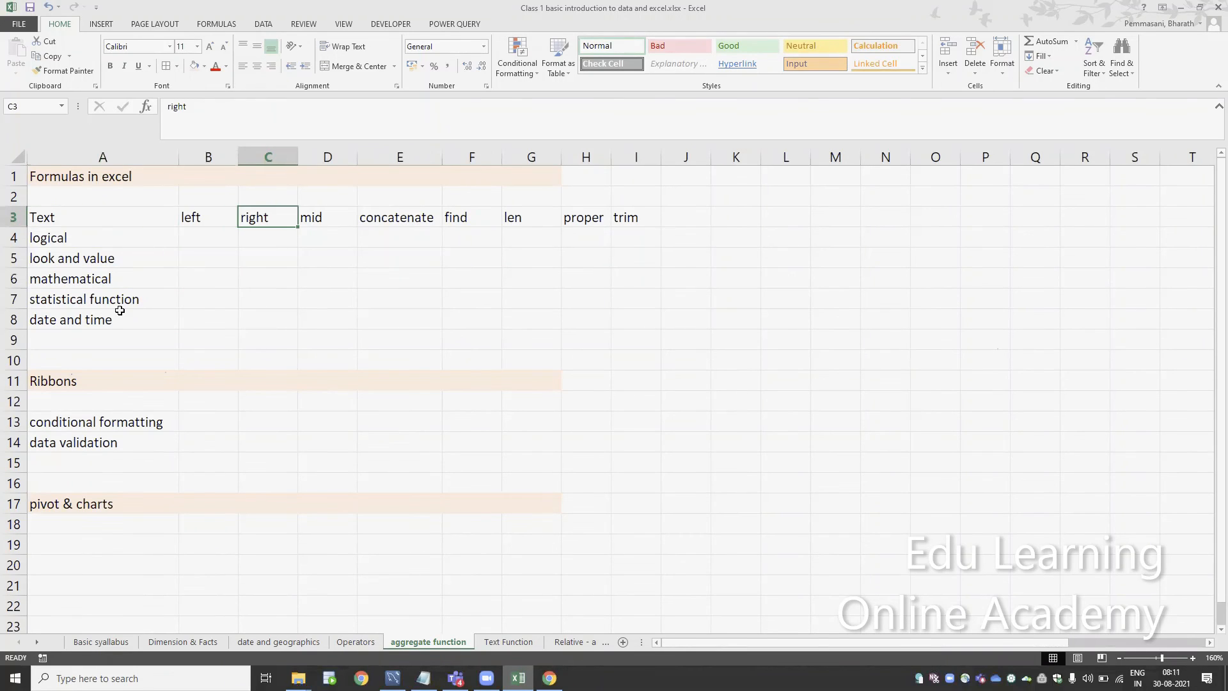
key("Left")
key("Left")
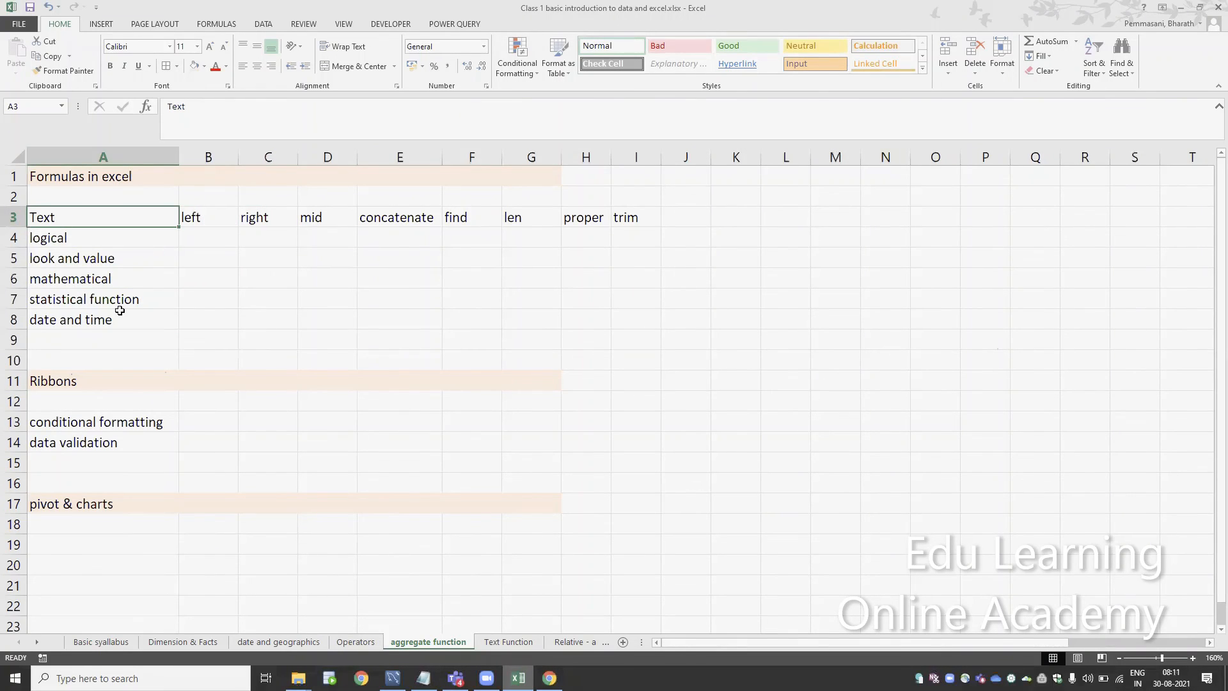
key("Right")
key("Down")
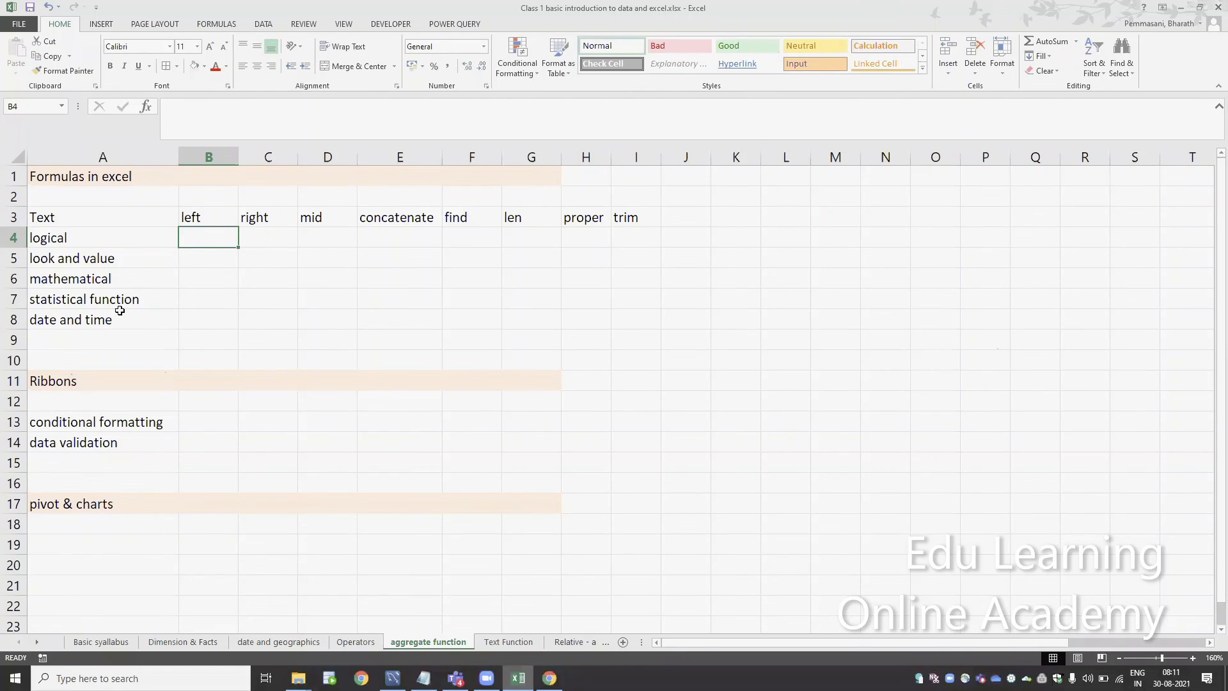
key("Up")
Go down the remaining formula categories, from logical to date and time, and on through the Ribbons and pivot & charts sections
key("Down")
key("Down")
key("Down")
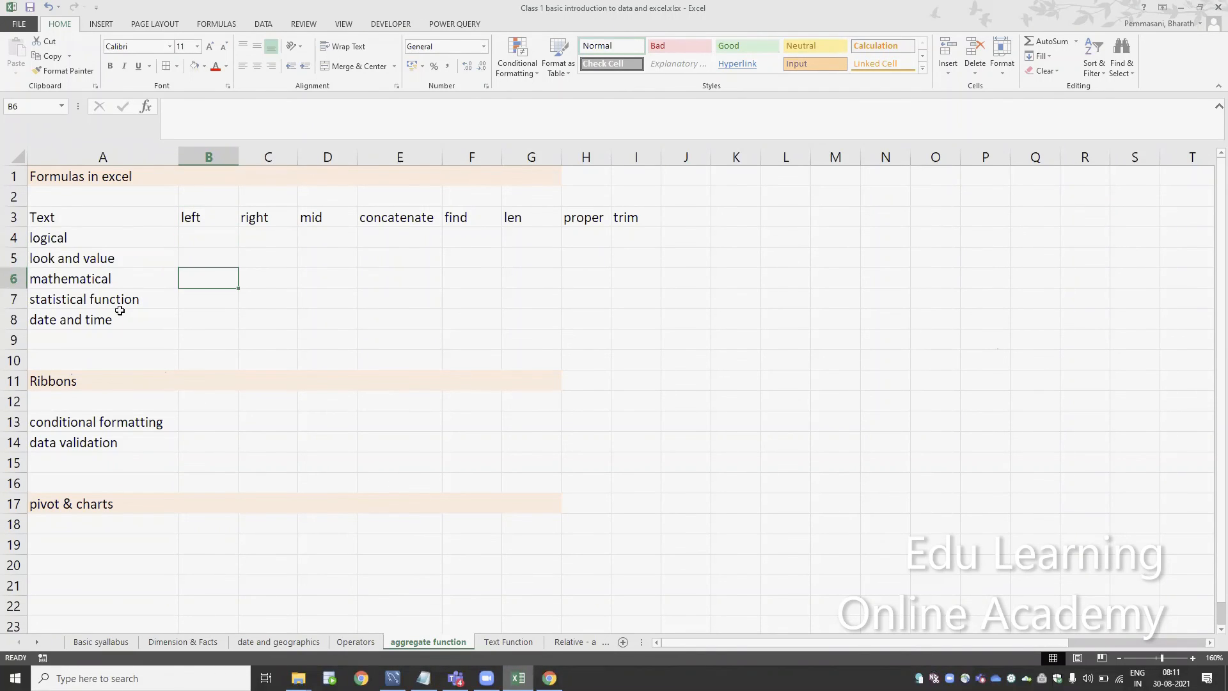
key("Down")
key("Down")
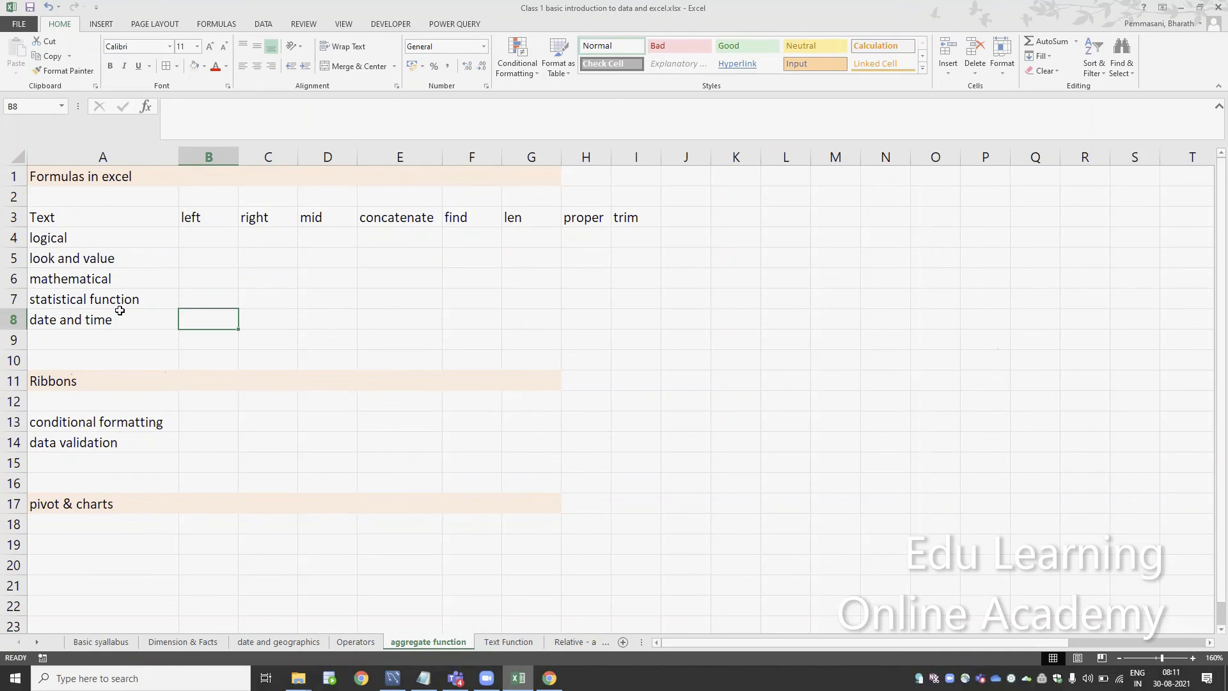
key("Down")
key("Down")
key("Down")
key("Down")
key("Down")
key("Down")
key("Down")
key("Down")
key("Down")
key("Down")
key("Down")
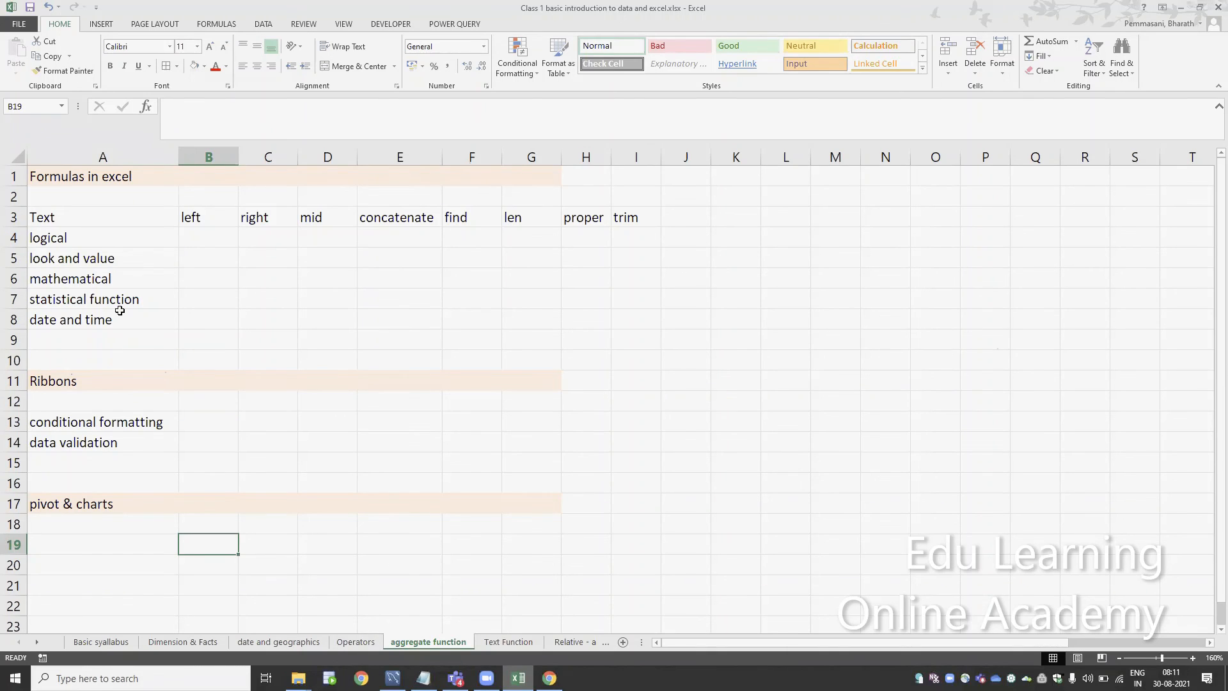
key("Up")
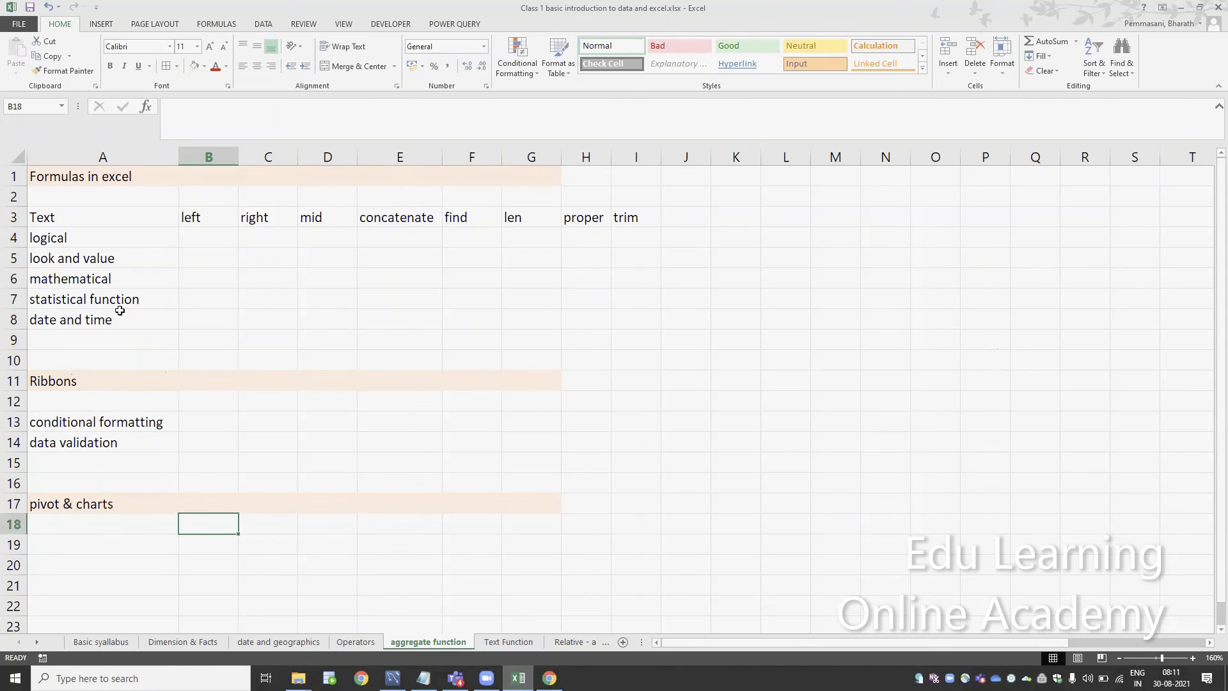
Return to the Basic syallabus sheet with its list of course topics
key("ctrl+Page_Up")
key("ctrl+Page_Up")
key("ctrl+Page_Up")
key("ctrl+Page_Up")
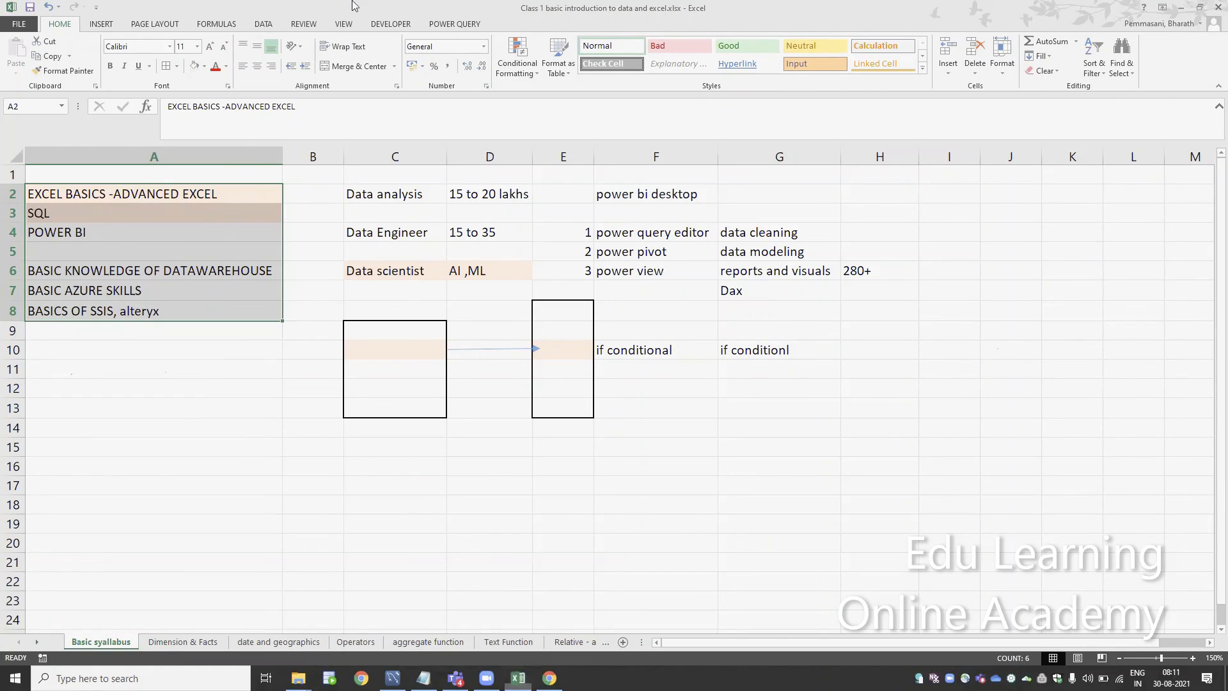
left_click(355, 5)
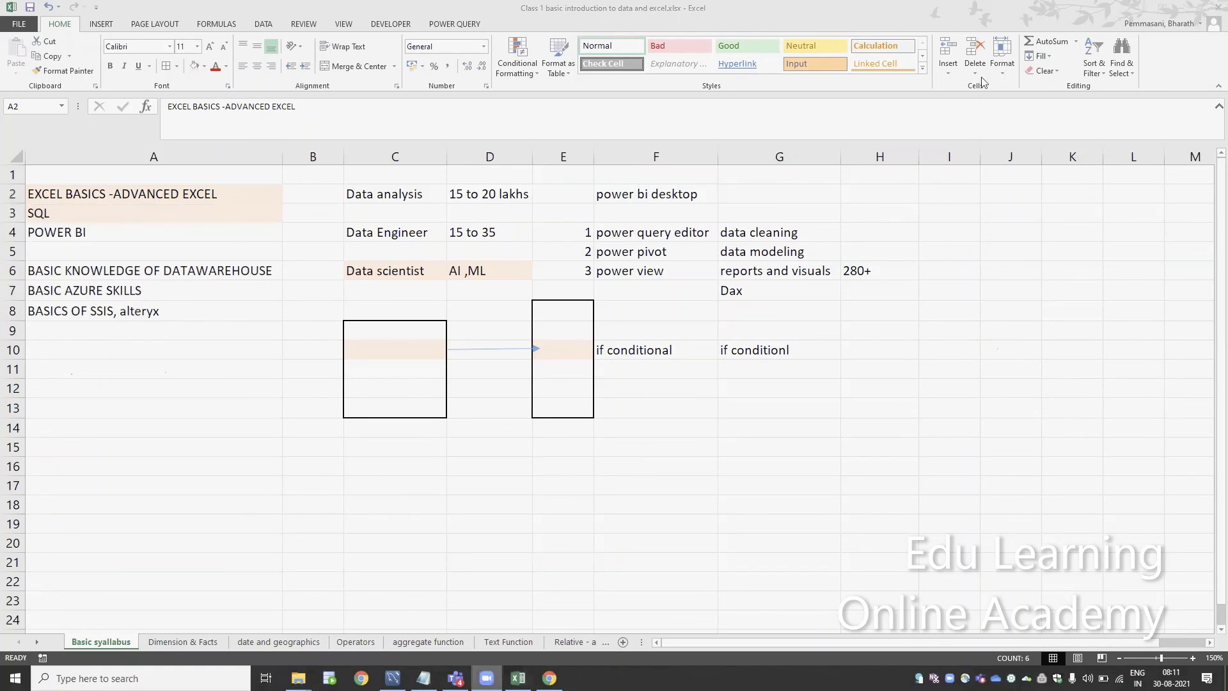